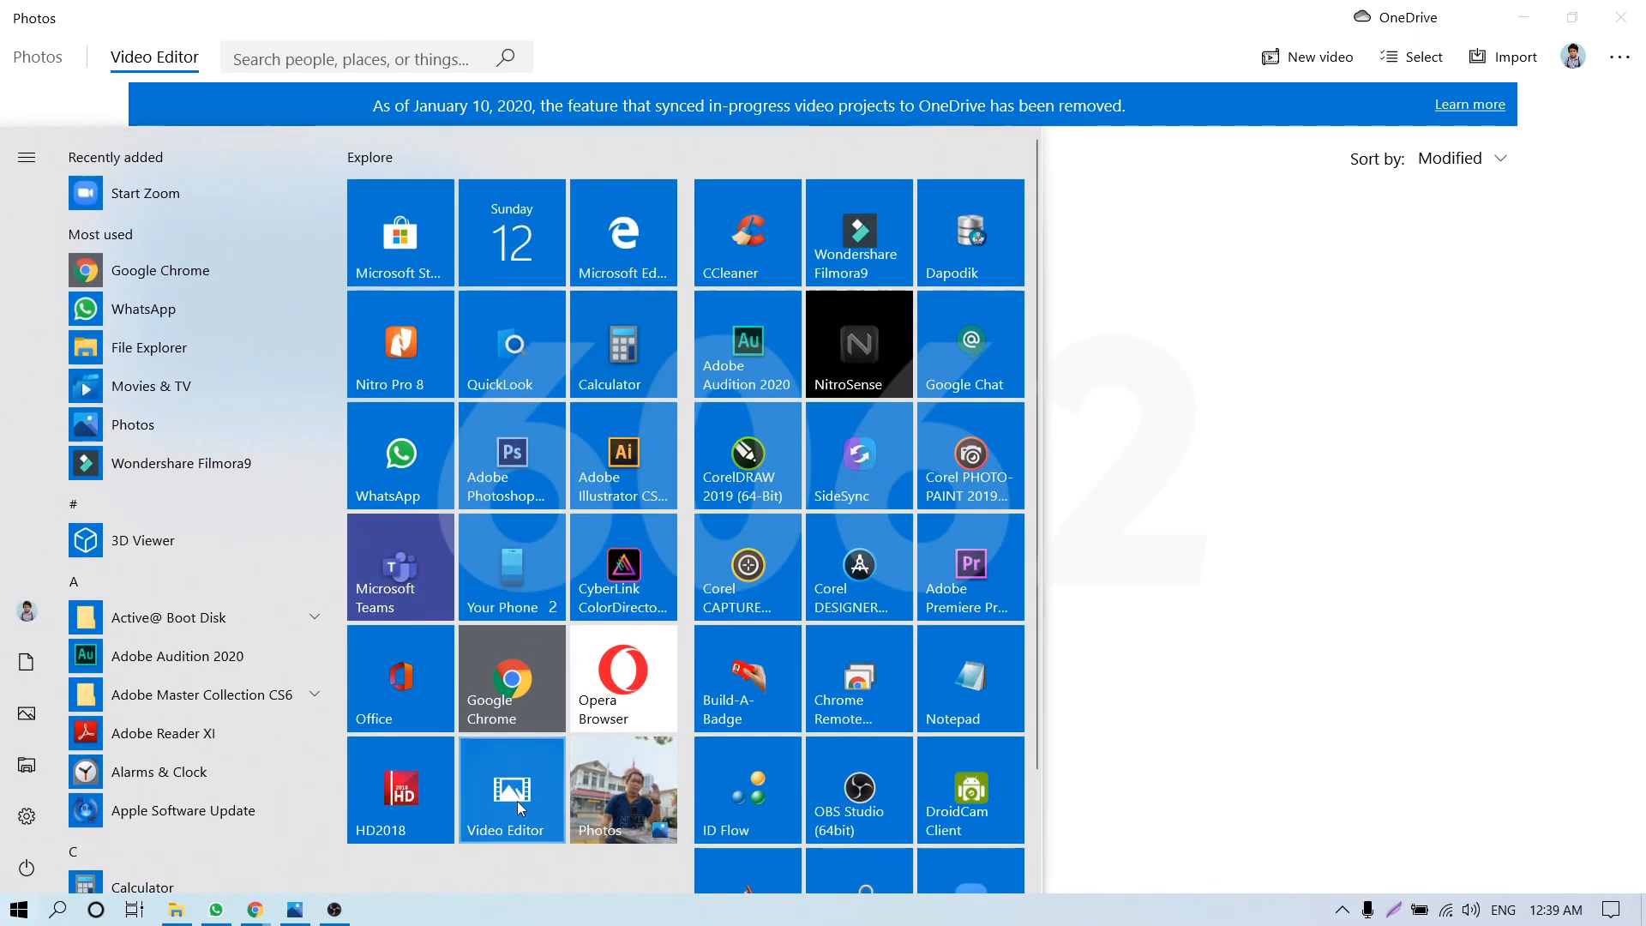
# Create a new blank video project named "Demo" in the Video Editor.
pyautogui.click(517, 801)
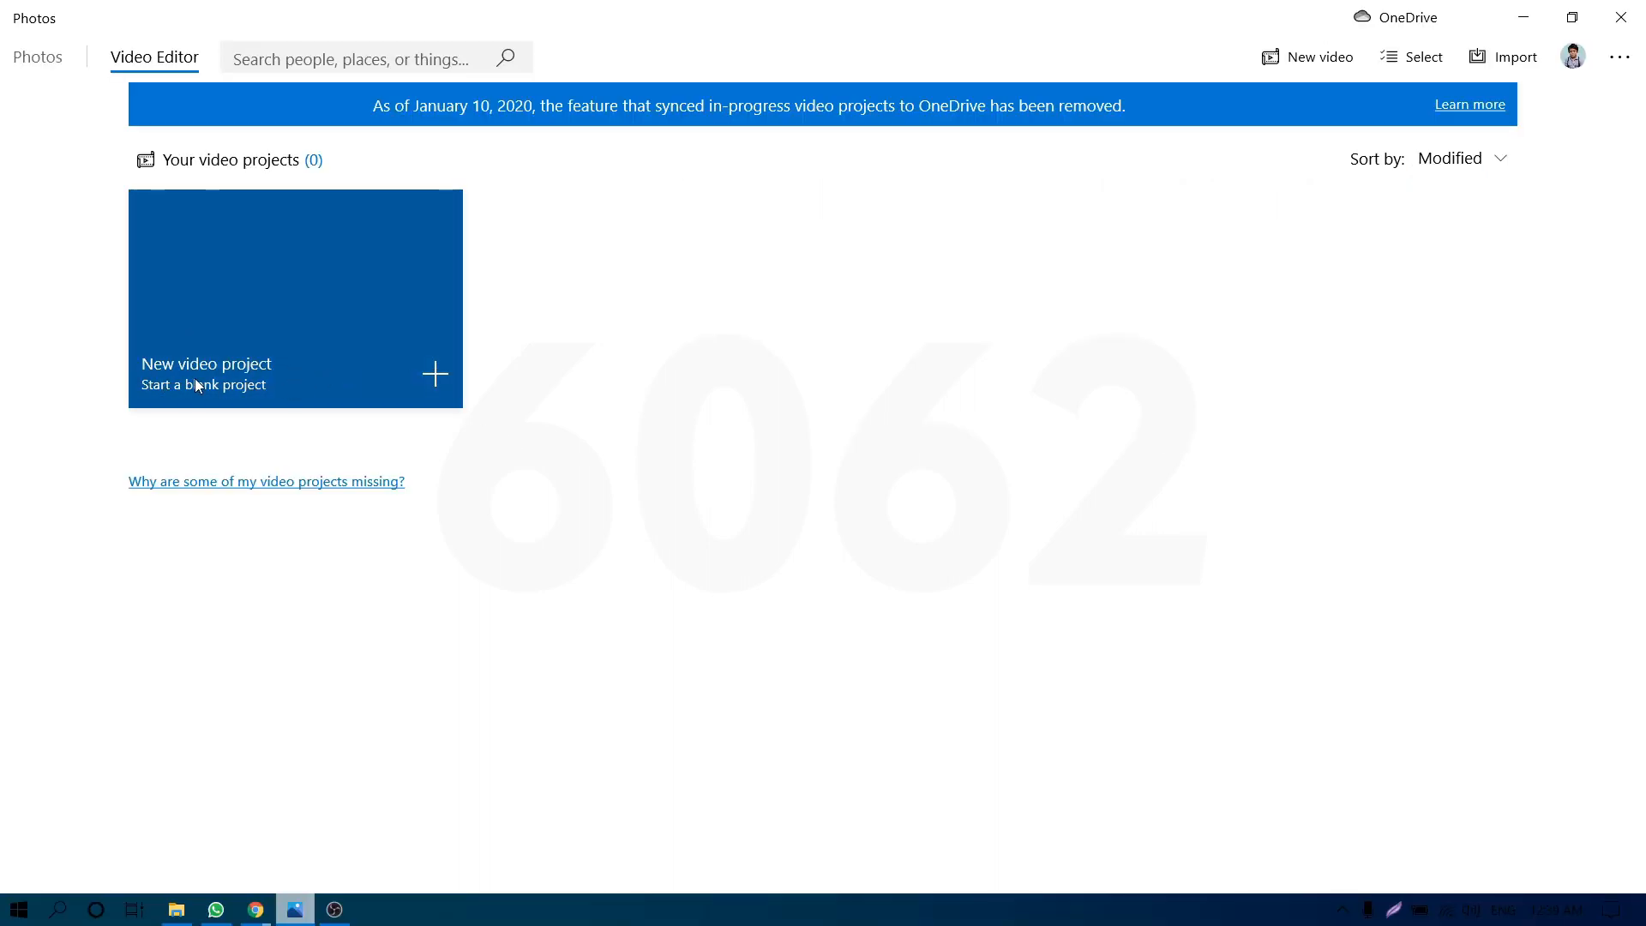
pyautogui.click(325, 375)
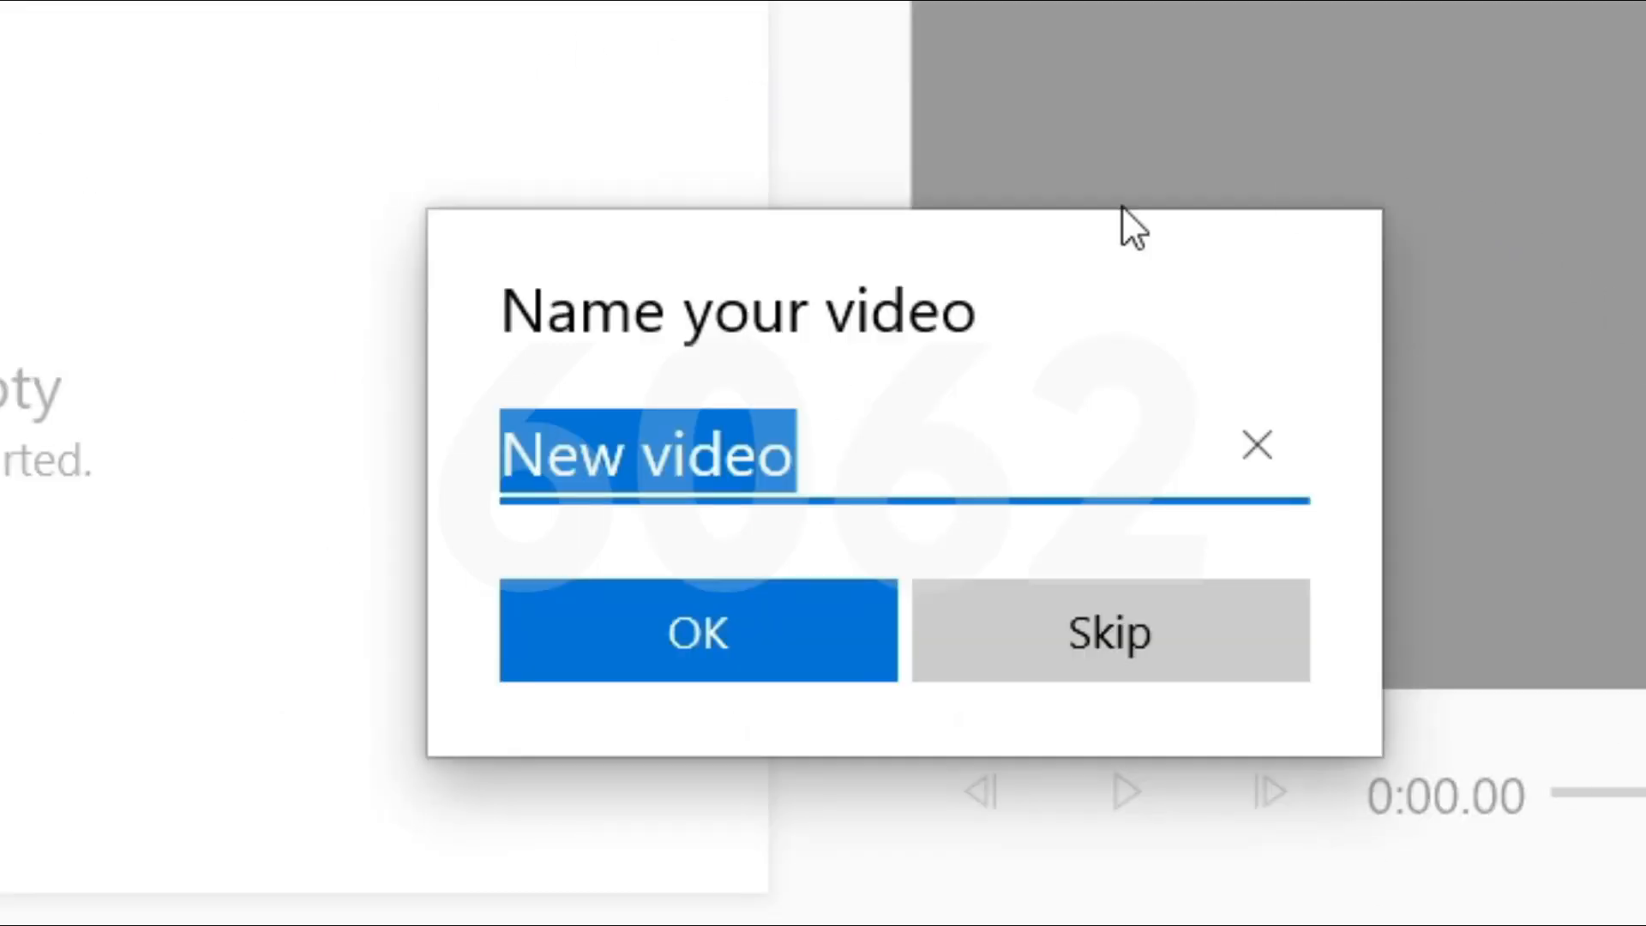
pyautogui.moveTo(1093, 467); pyautogui.dragTo(415, 498)
pyautogui.write('Demo')
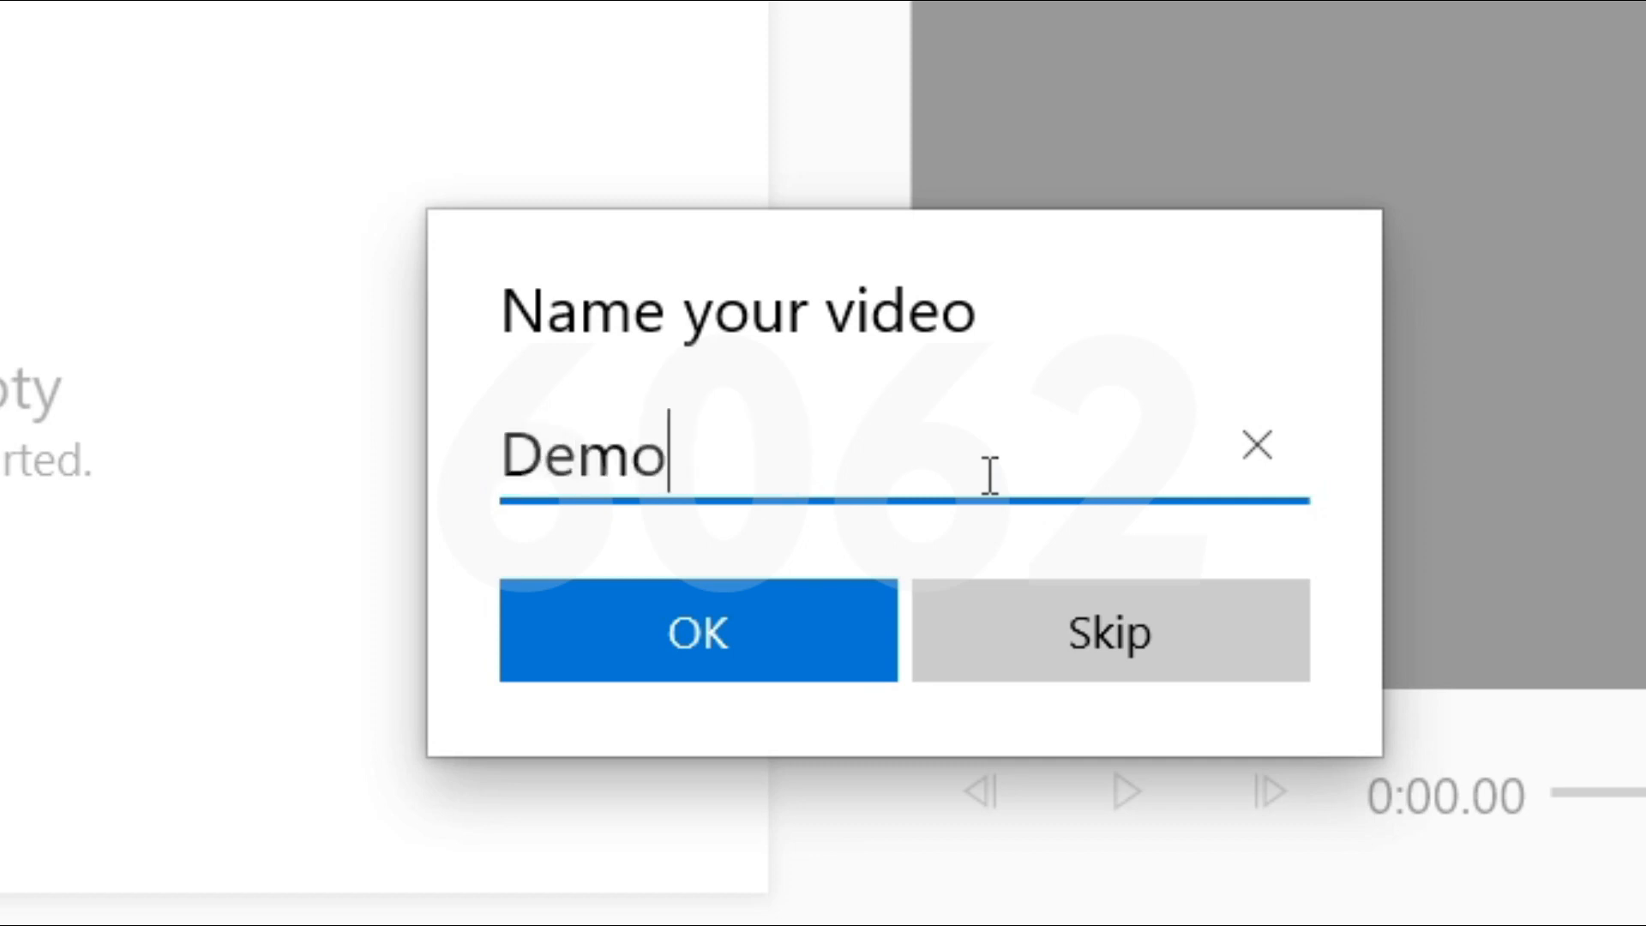
pyautogui.click(783, 643)
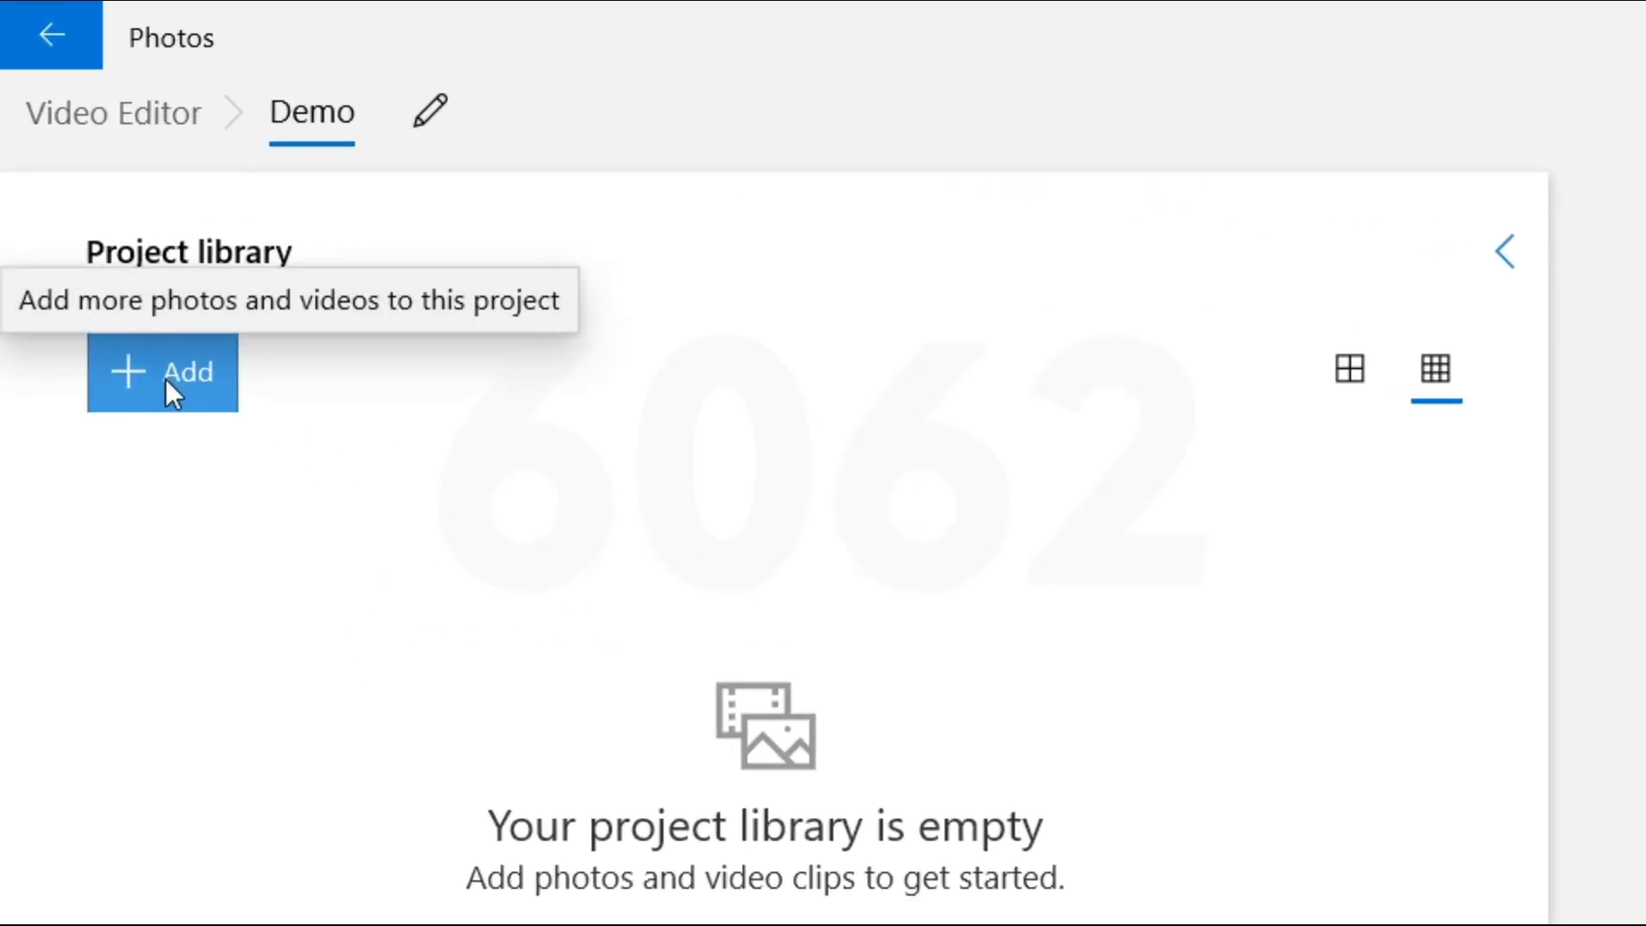
# Add all photos, screenshots and My Video from New folder (5) on this PC to the project library.
pyautogui.click(166, 379)
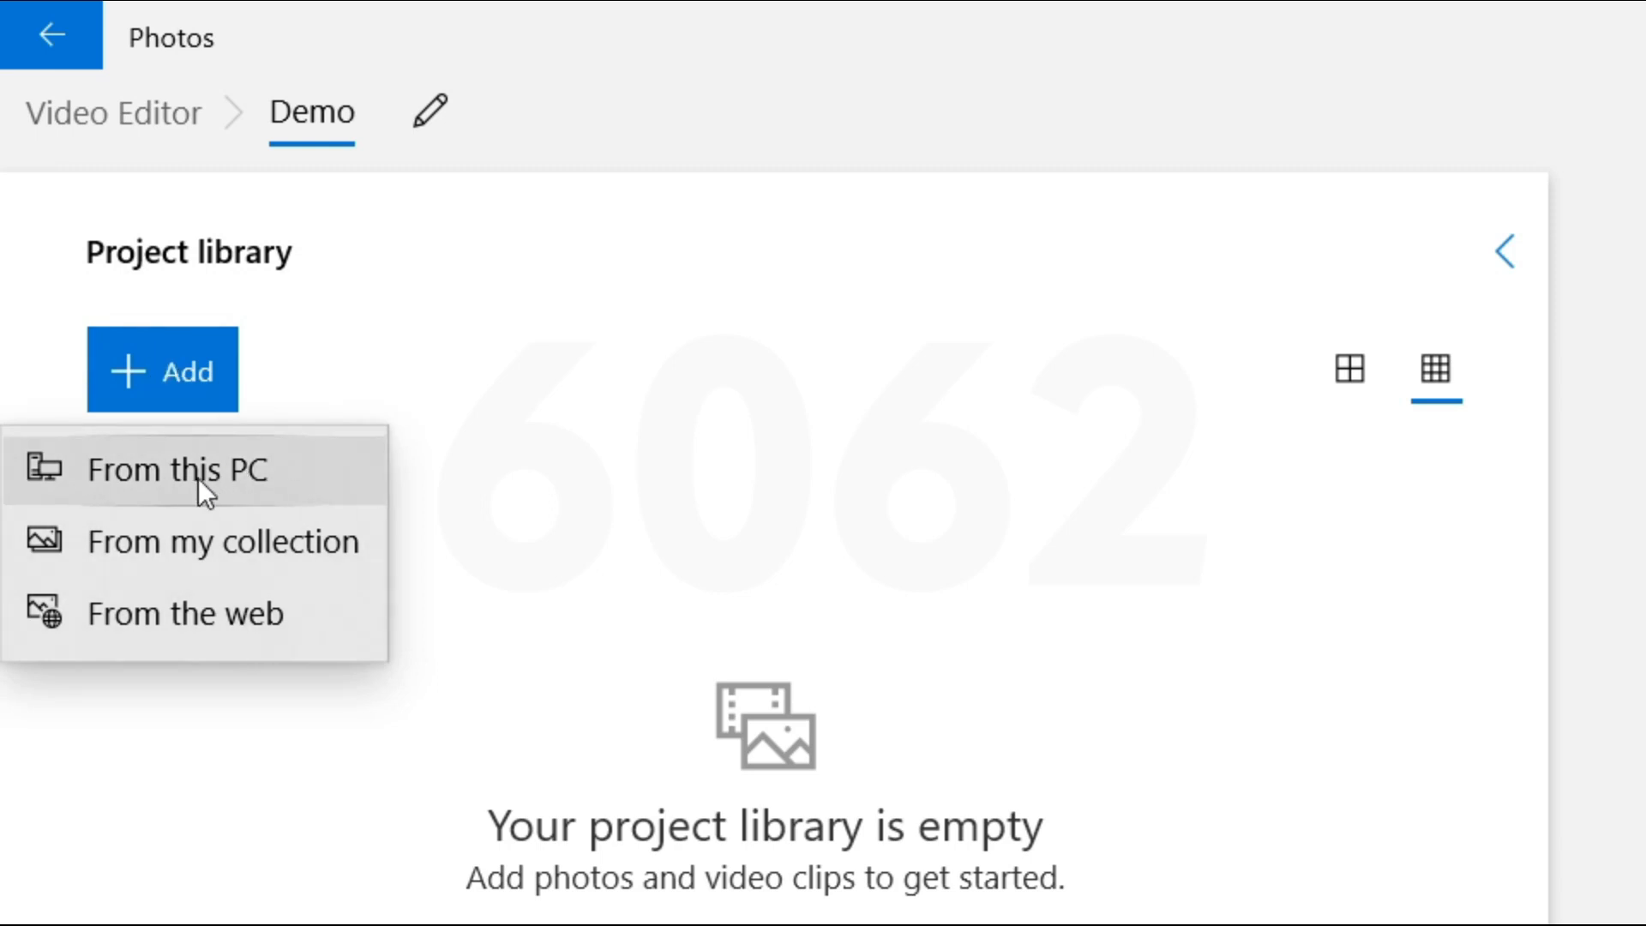
pyautogui.click(161, 470)
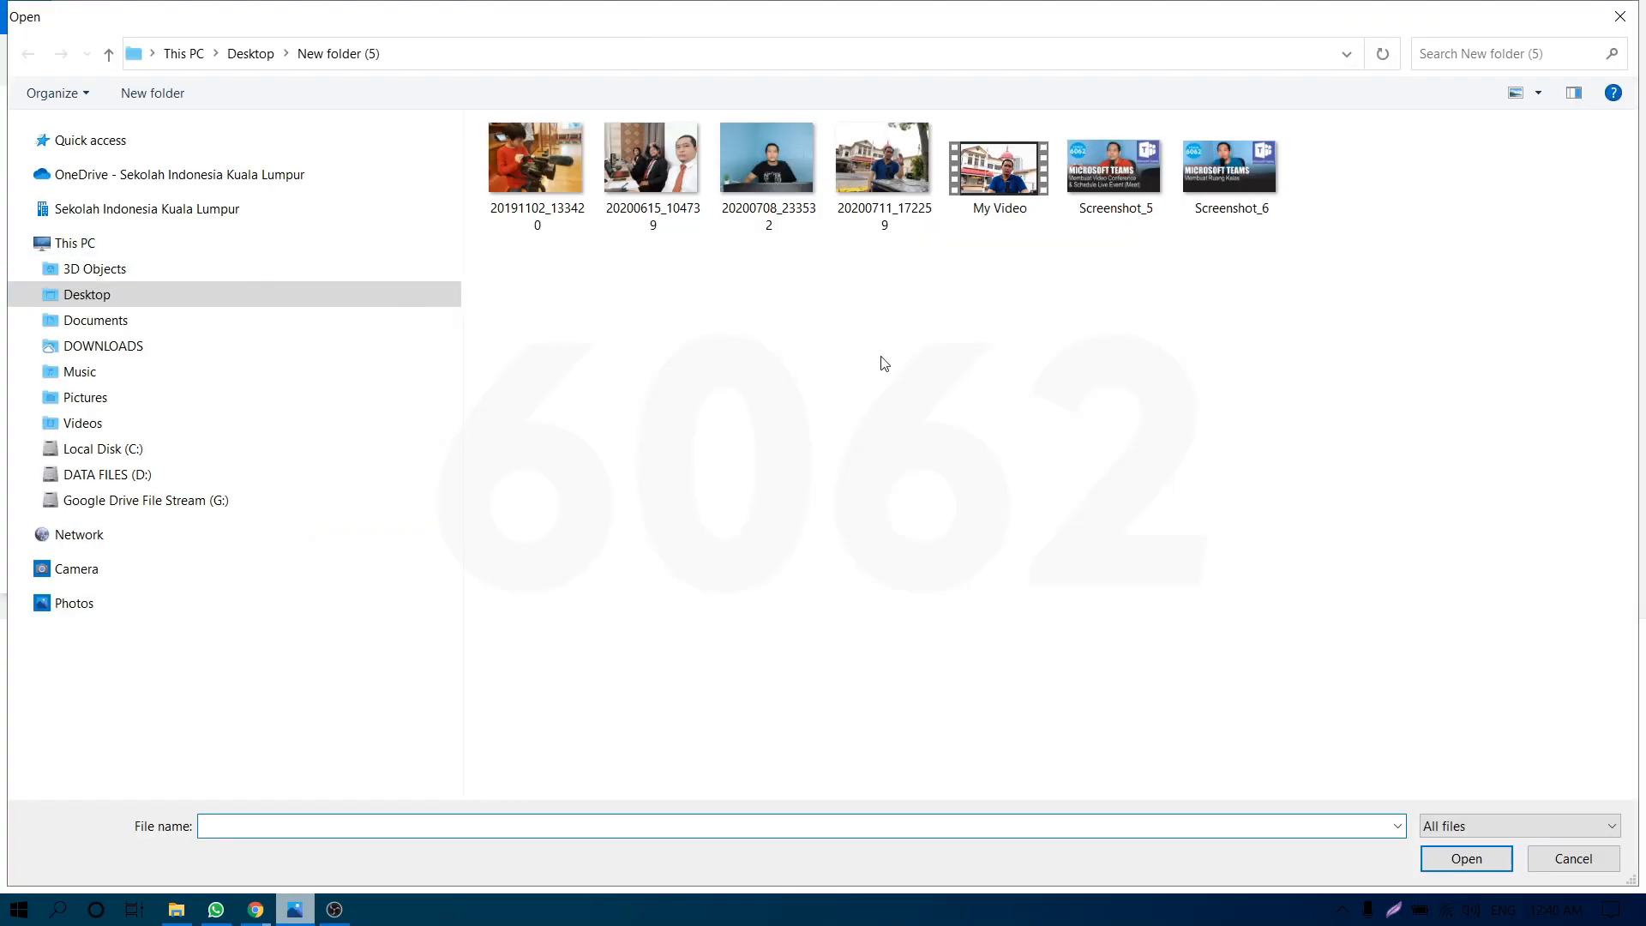
pyautogui.moveTo(1432, 339); pyautogui.dragTo(543, 127)
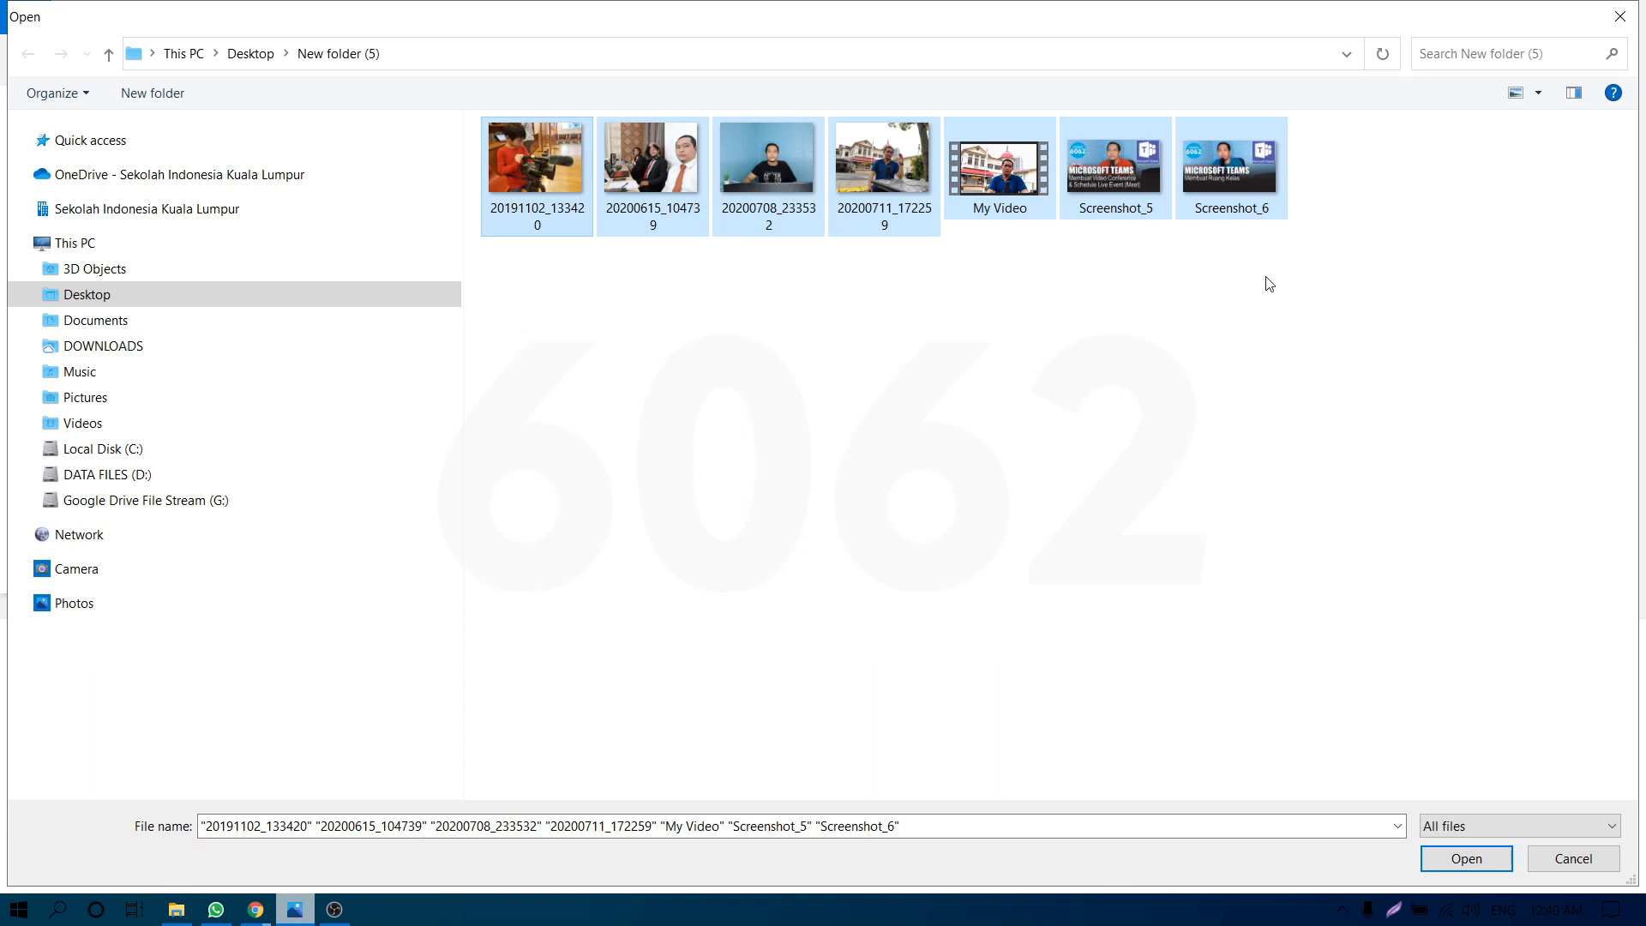
pyautogui.click(1248, 424)
pyautogui.click(547, 182)
pyautogui.press('Right')
pyautogui.click(1395, 624)
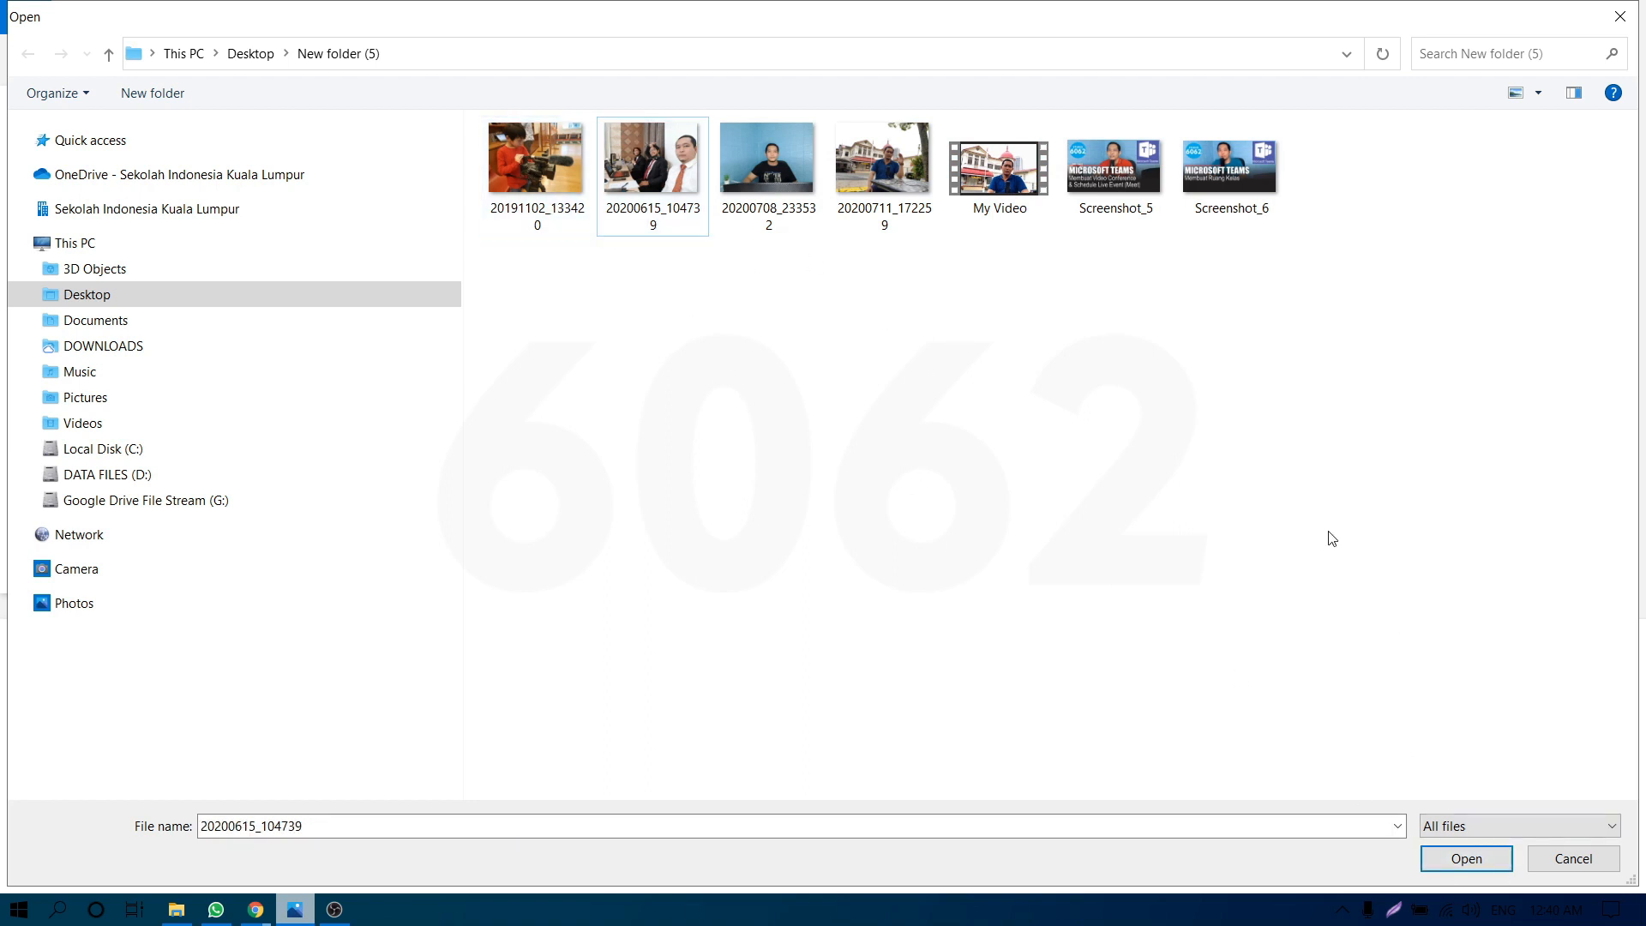
pyautogui.moveTo(1460, 490); pyautogui.dragTo(516, 151)
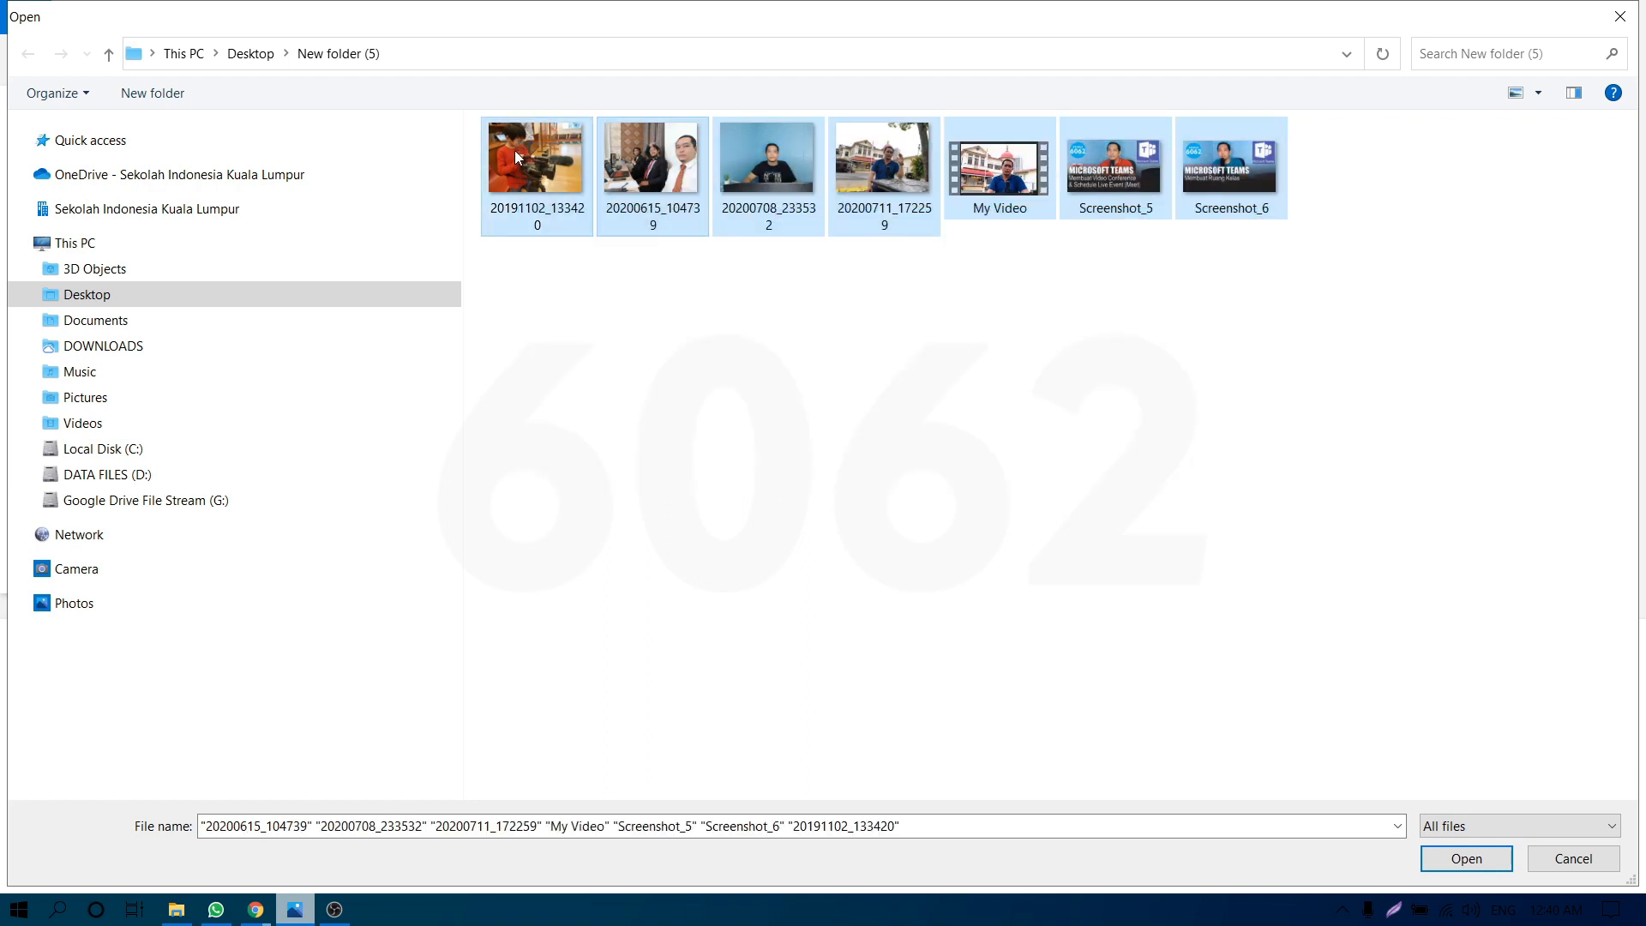
pyautogui.click(1467, 860)
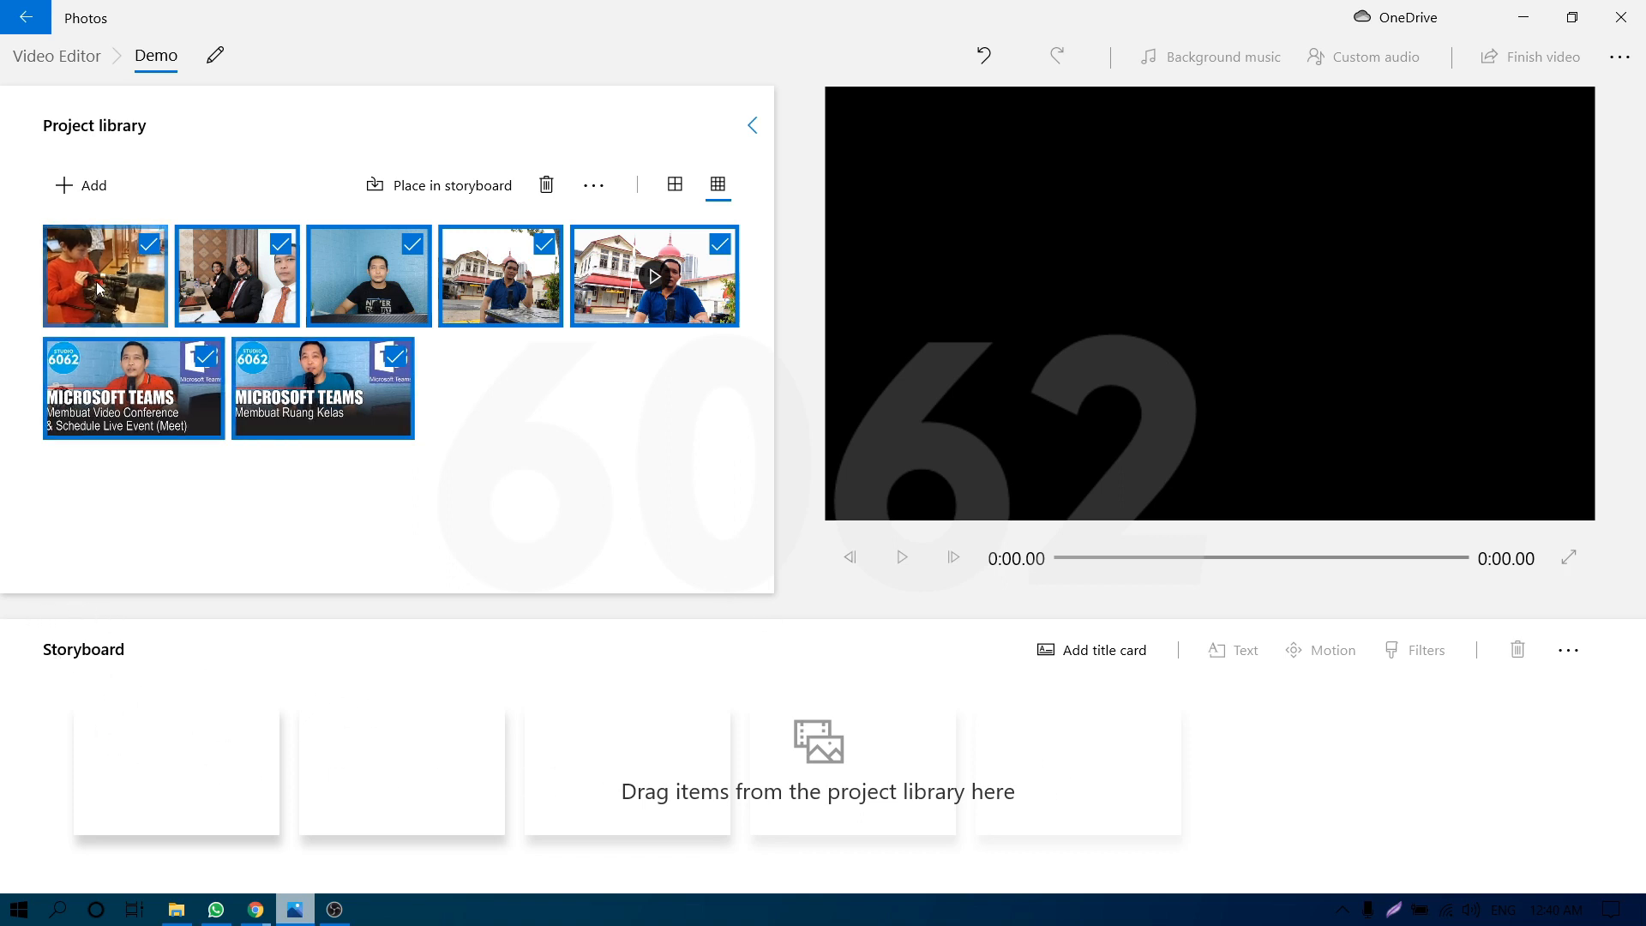
pyautogui.click(528, 514)
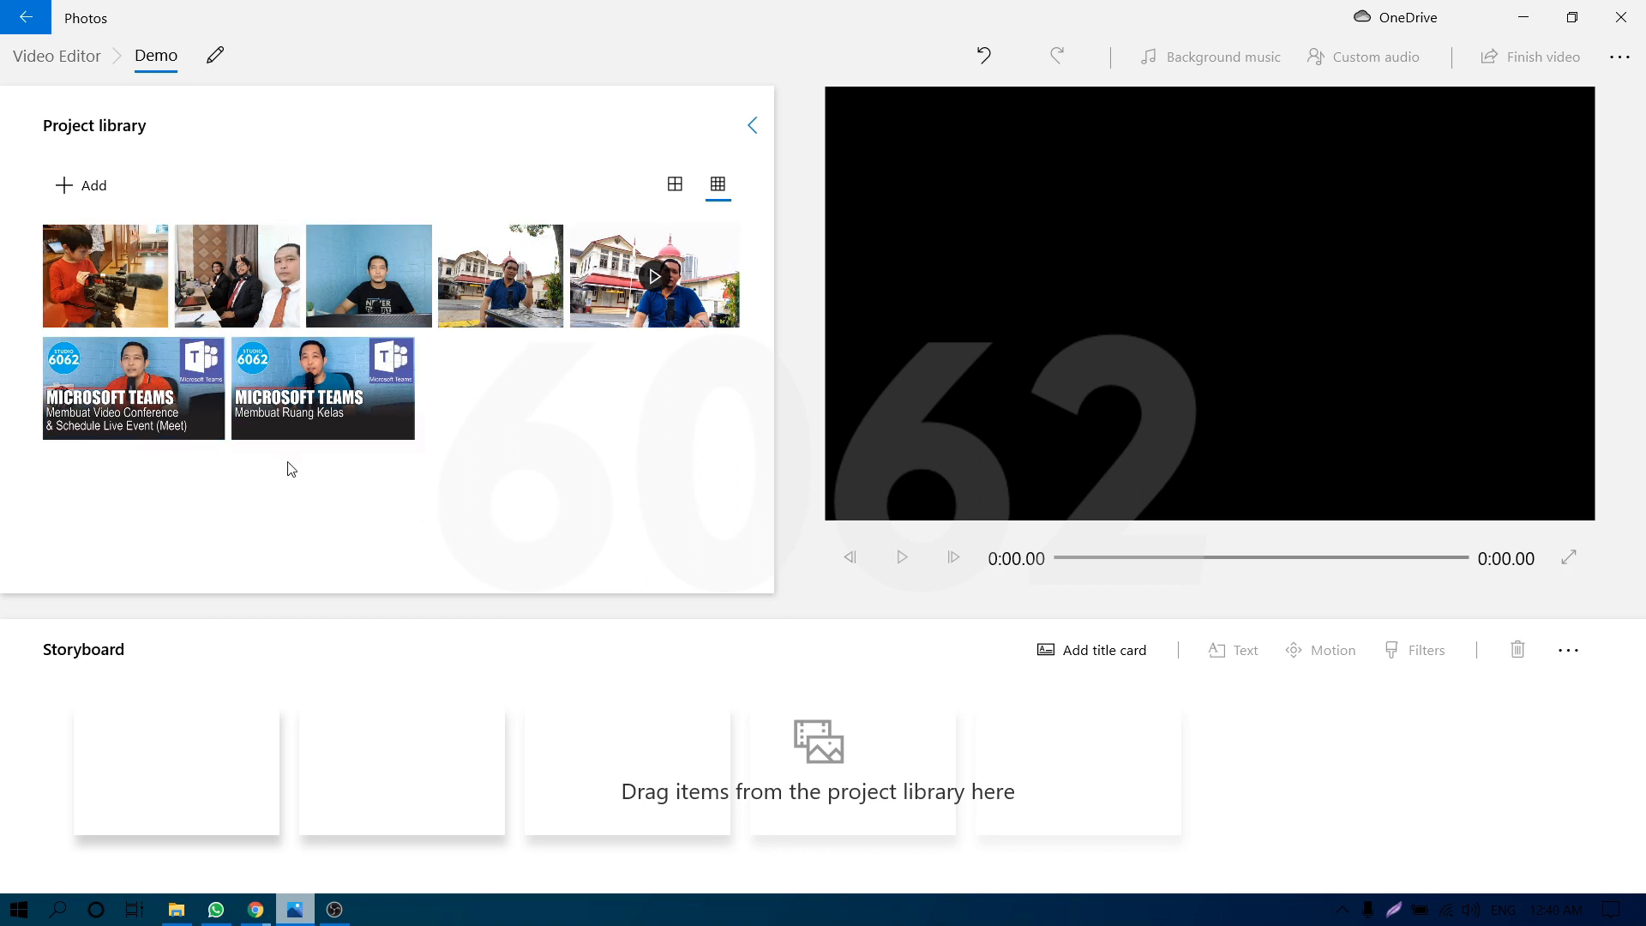
# Place all library items on the storyboard, with the photo of the child with the camera first and My Video second.
pyautogui.moveTo(118, 265); pyautogui.dragTo(137, 738)
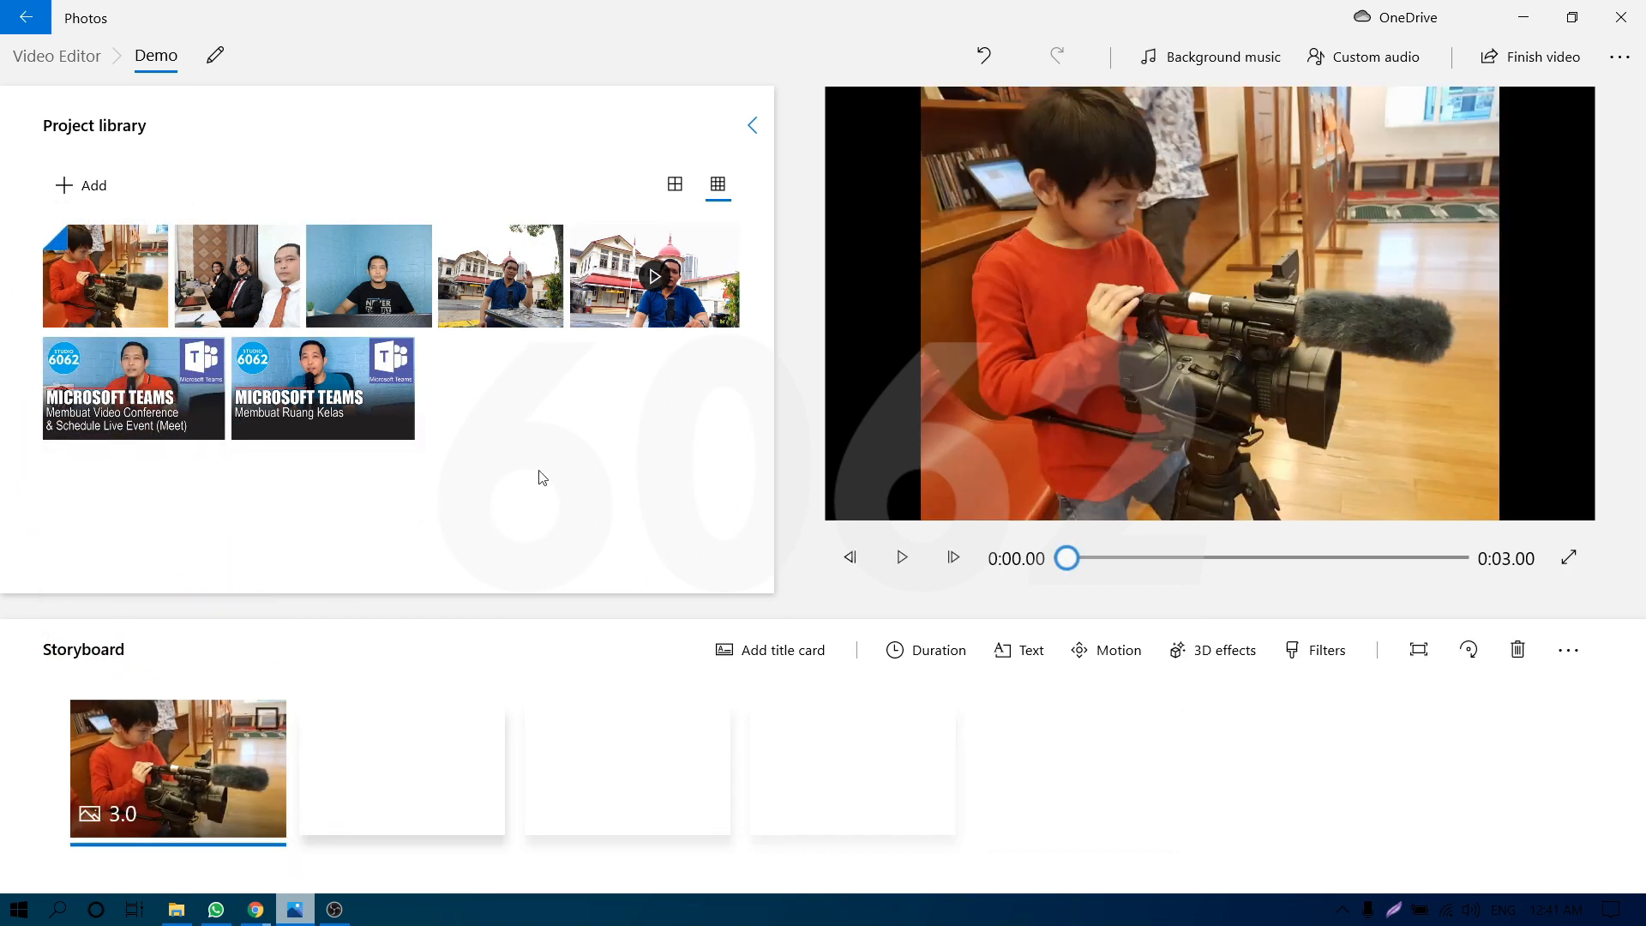
pyautogui.click(242, 283)
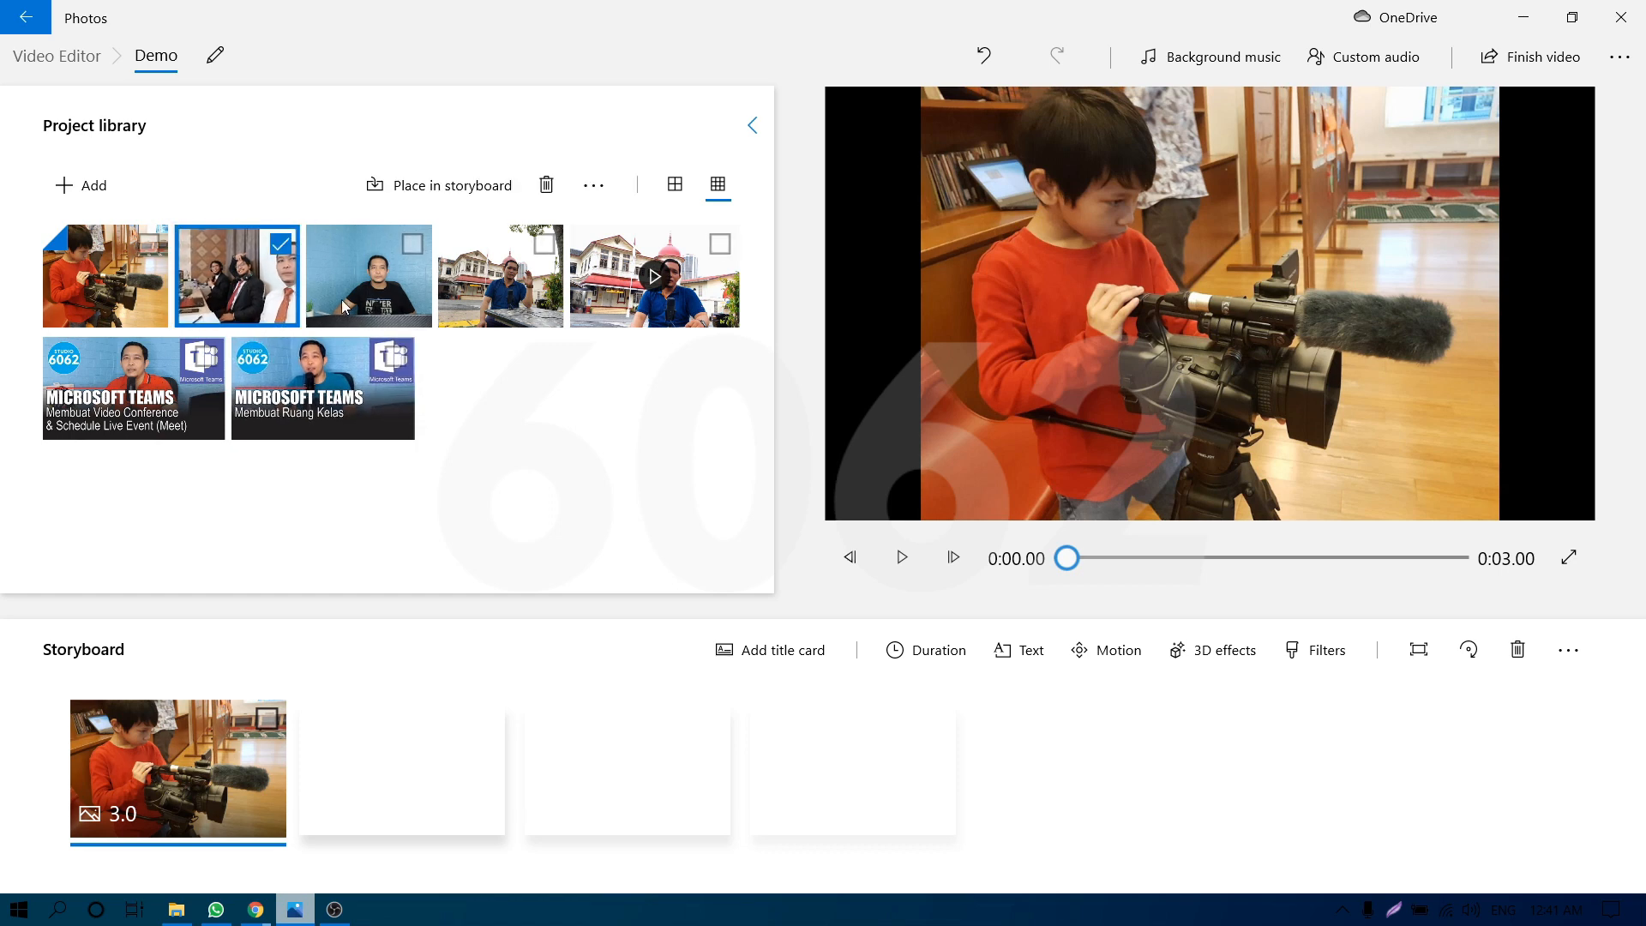
pyautogui.click(368, 275)
pyautogui.click(501, 274)
pyautogui.click(686, 283)
pyautogui.click(137, 385)
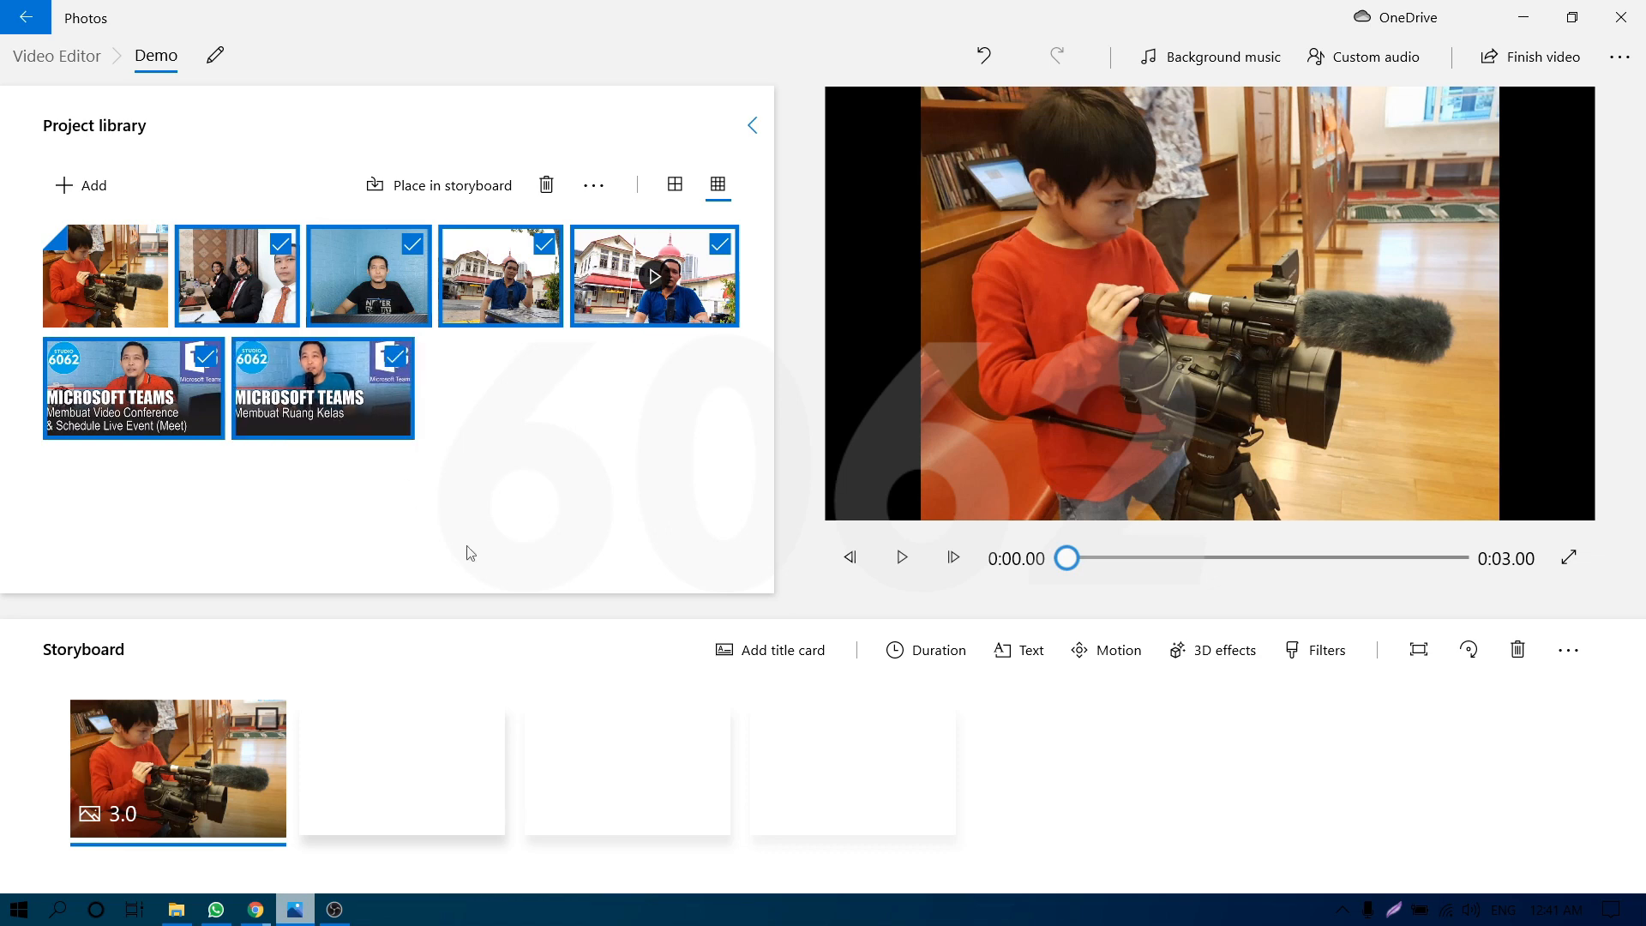
pyautogui.click(336, 415)
pyautogui.moveTo(336, 414); pyautogui.dragTo(443, 781)
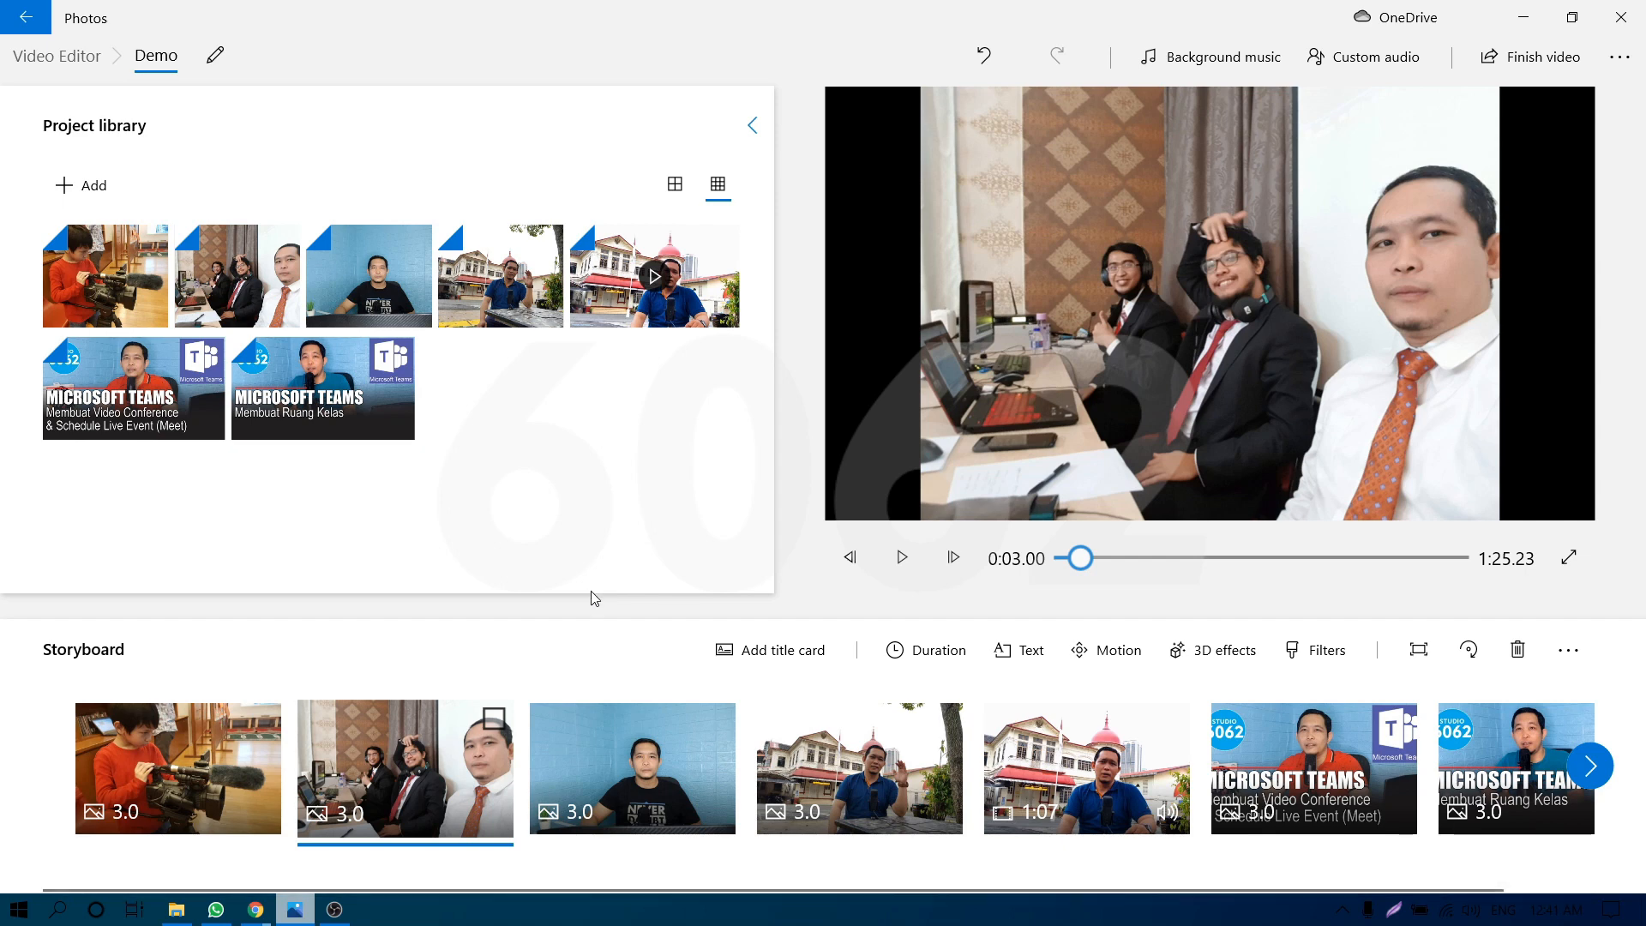
pyautogui.moveTo(660, 771); pyautogui.dragTo(450, 789)
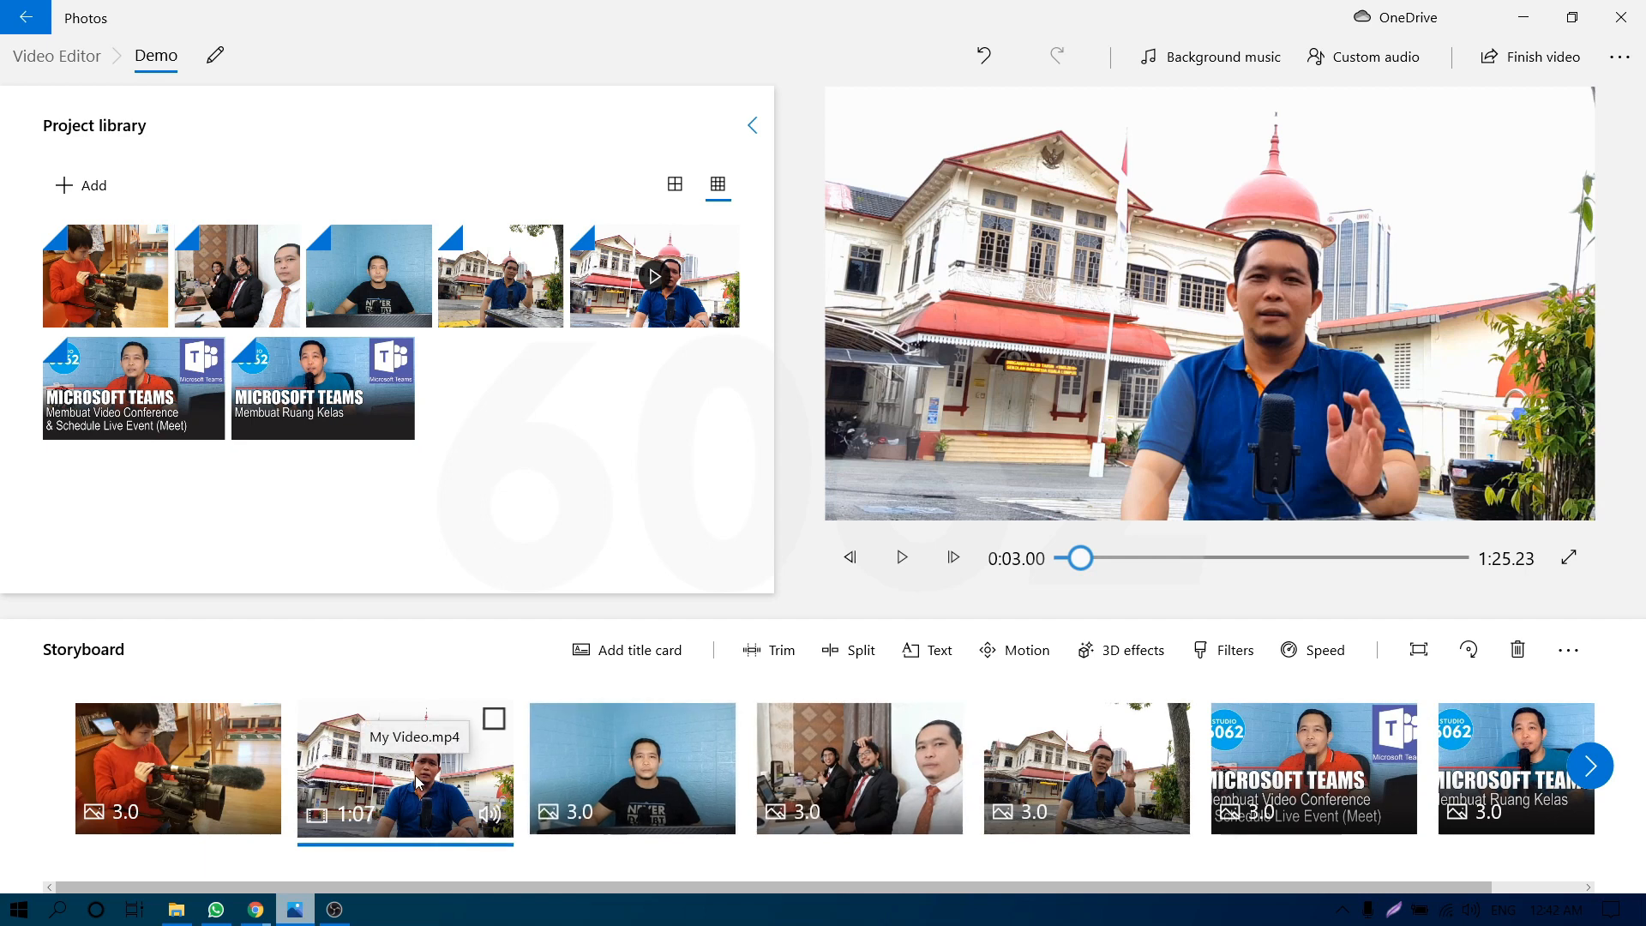
# Set the duration of the storyboard's first photo to 1 sec.
pyautogui.click(161, 756)
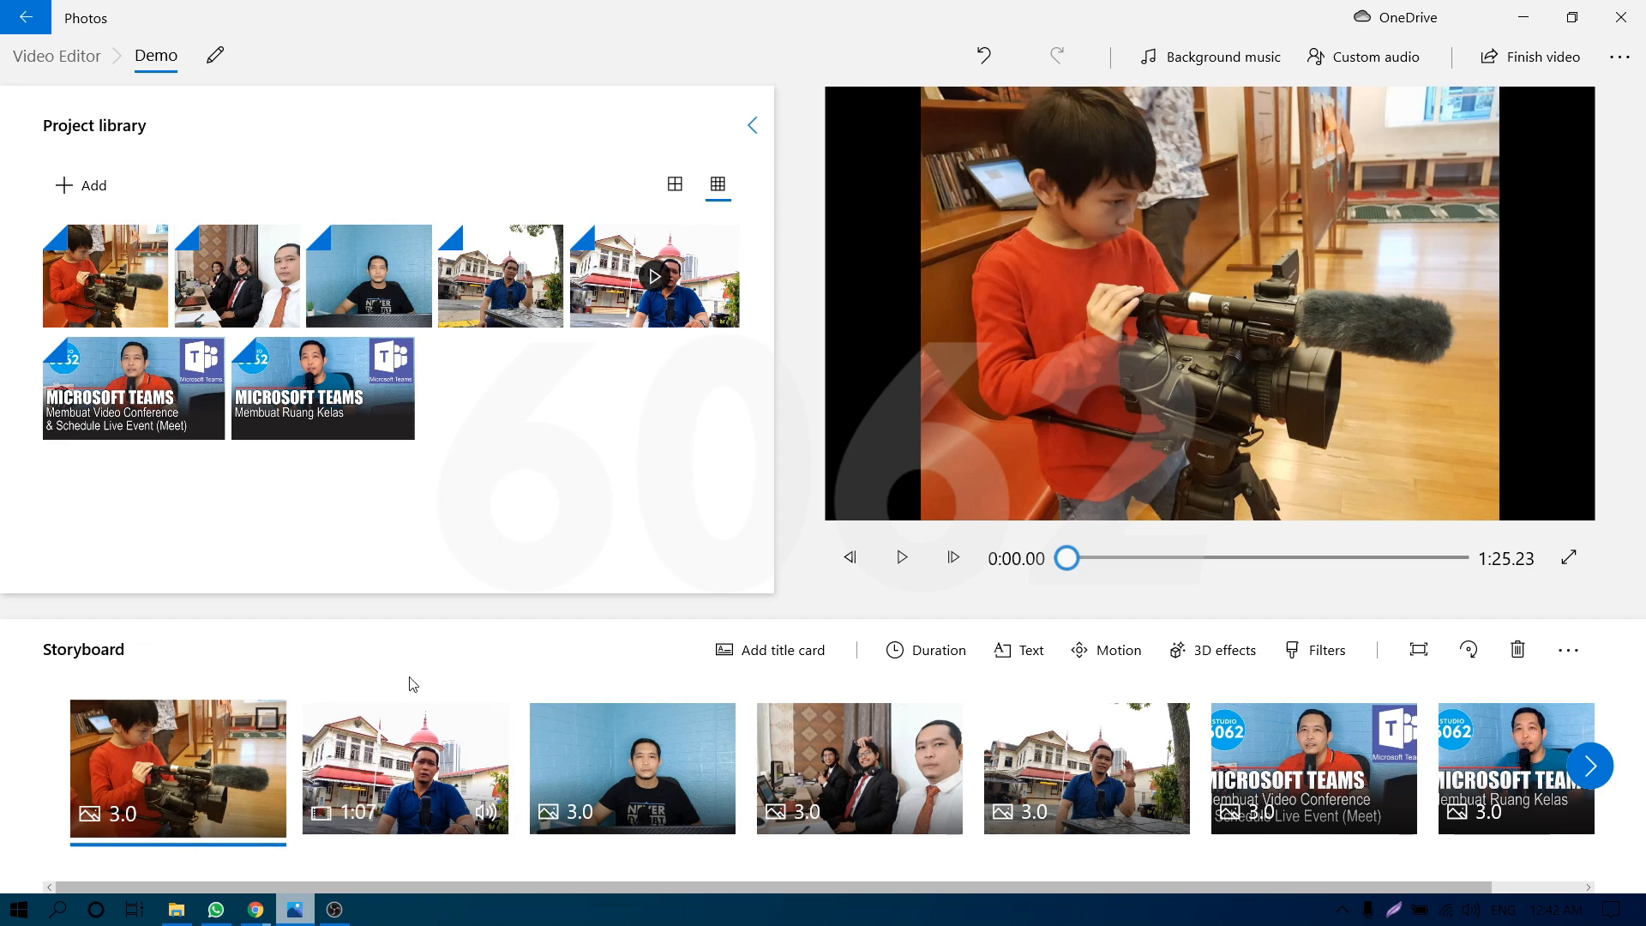
pyautogui.click(937, 651)
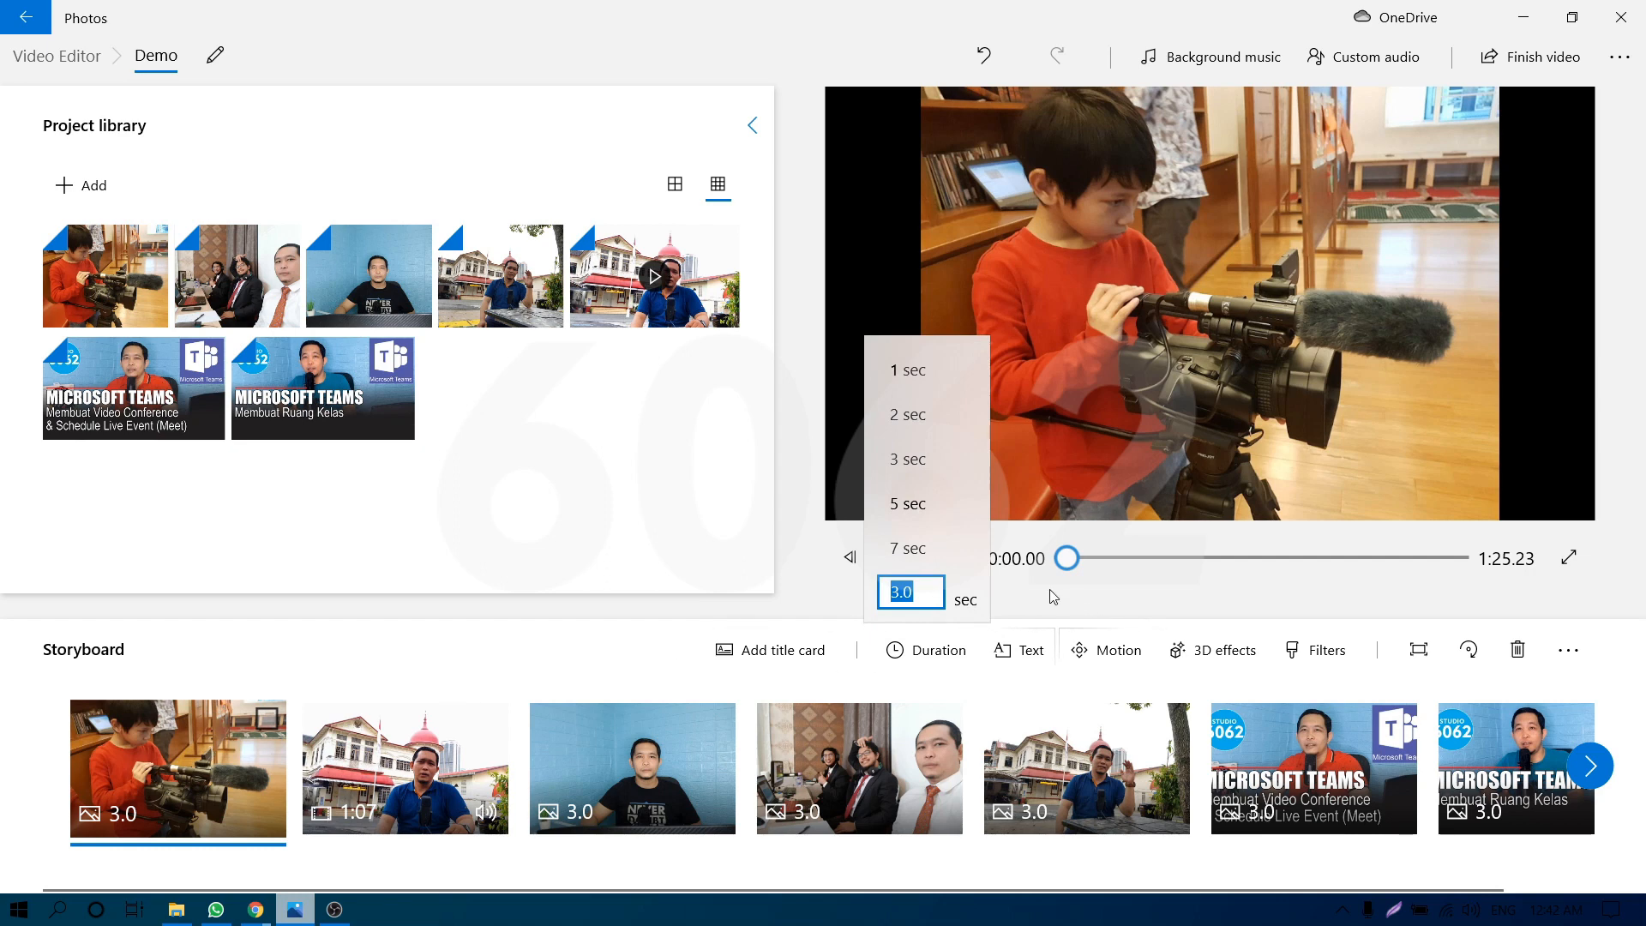
pyautogui.click(924, 381)
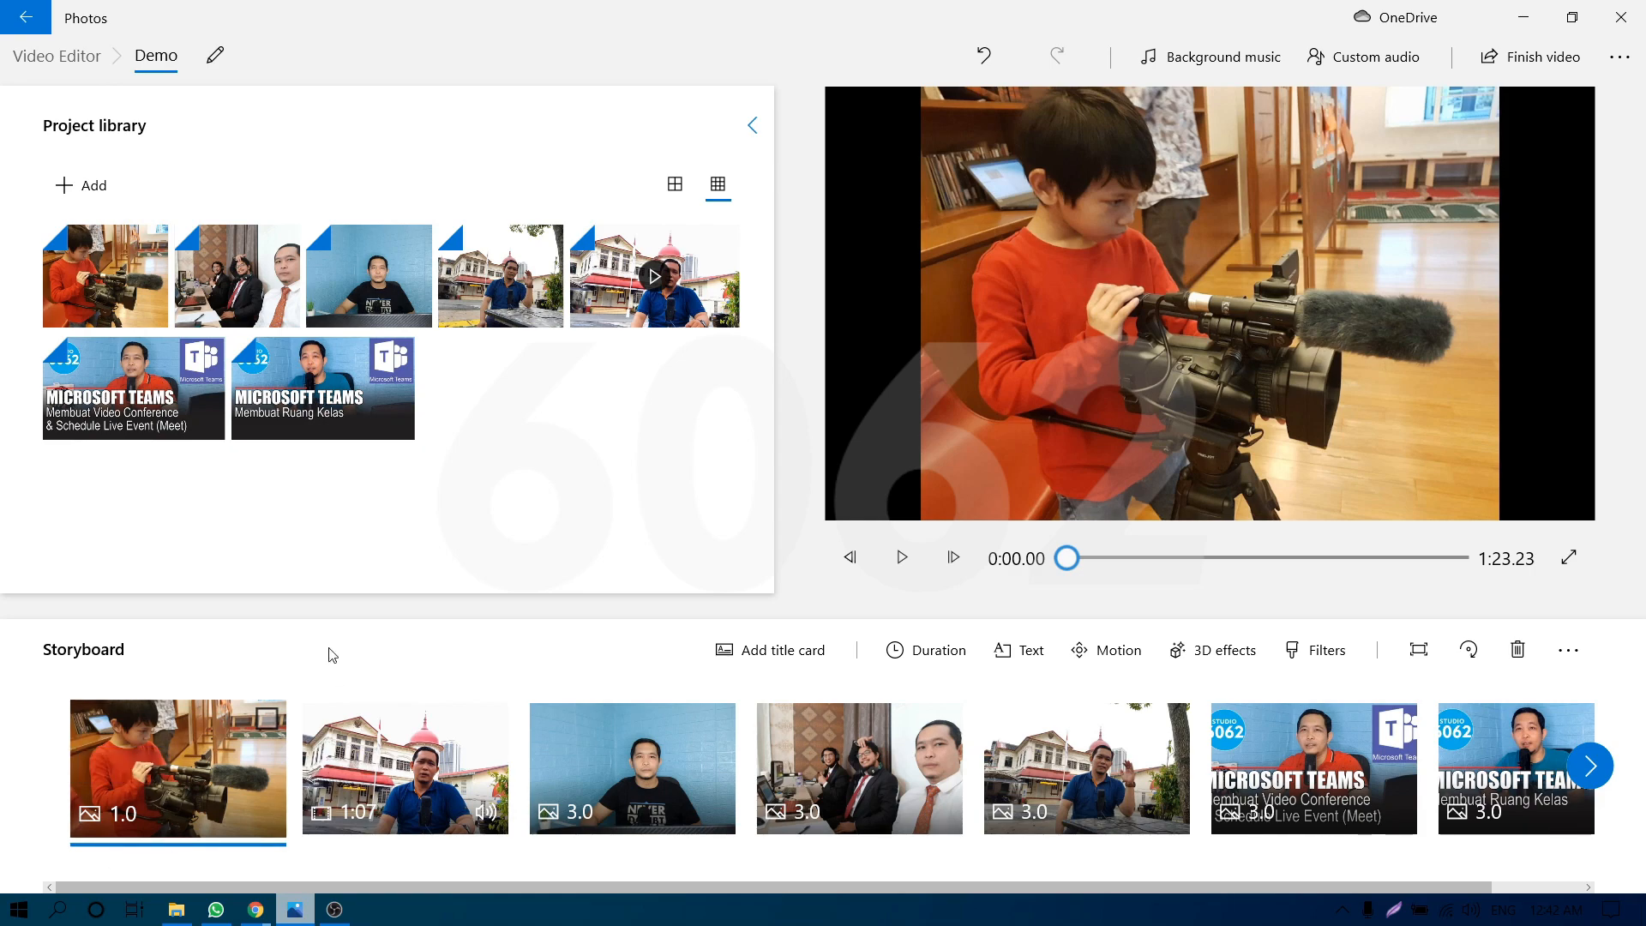
# Set the duration of all storyboard images after My Video to 1 sec, leaving the video out of the selection.
pyautogui.click(347, 718)
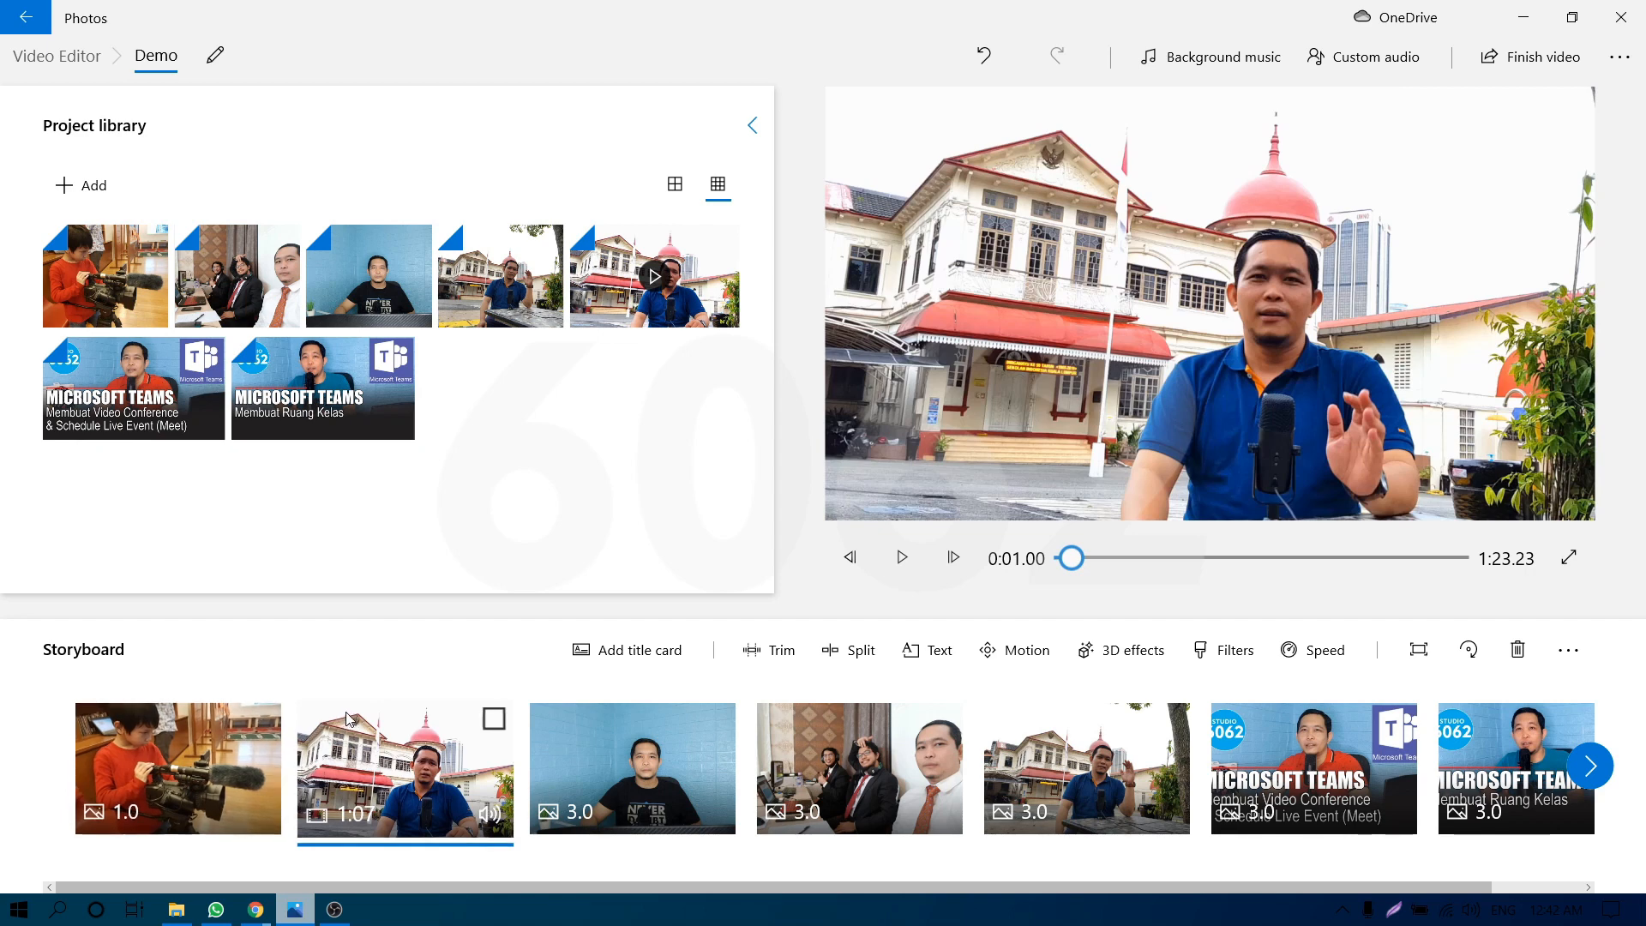
pyautogui.keyDown('shift'); pyautogui.click(1507, 748); pyautogui.keyUp('shift')
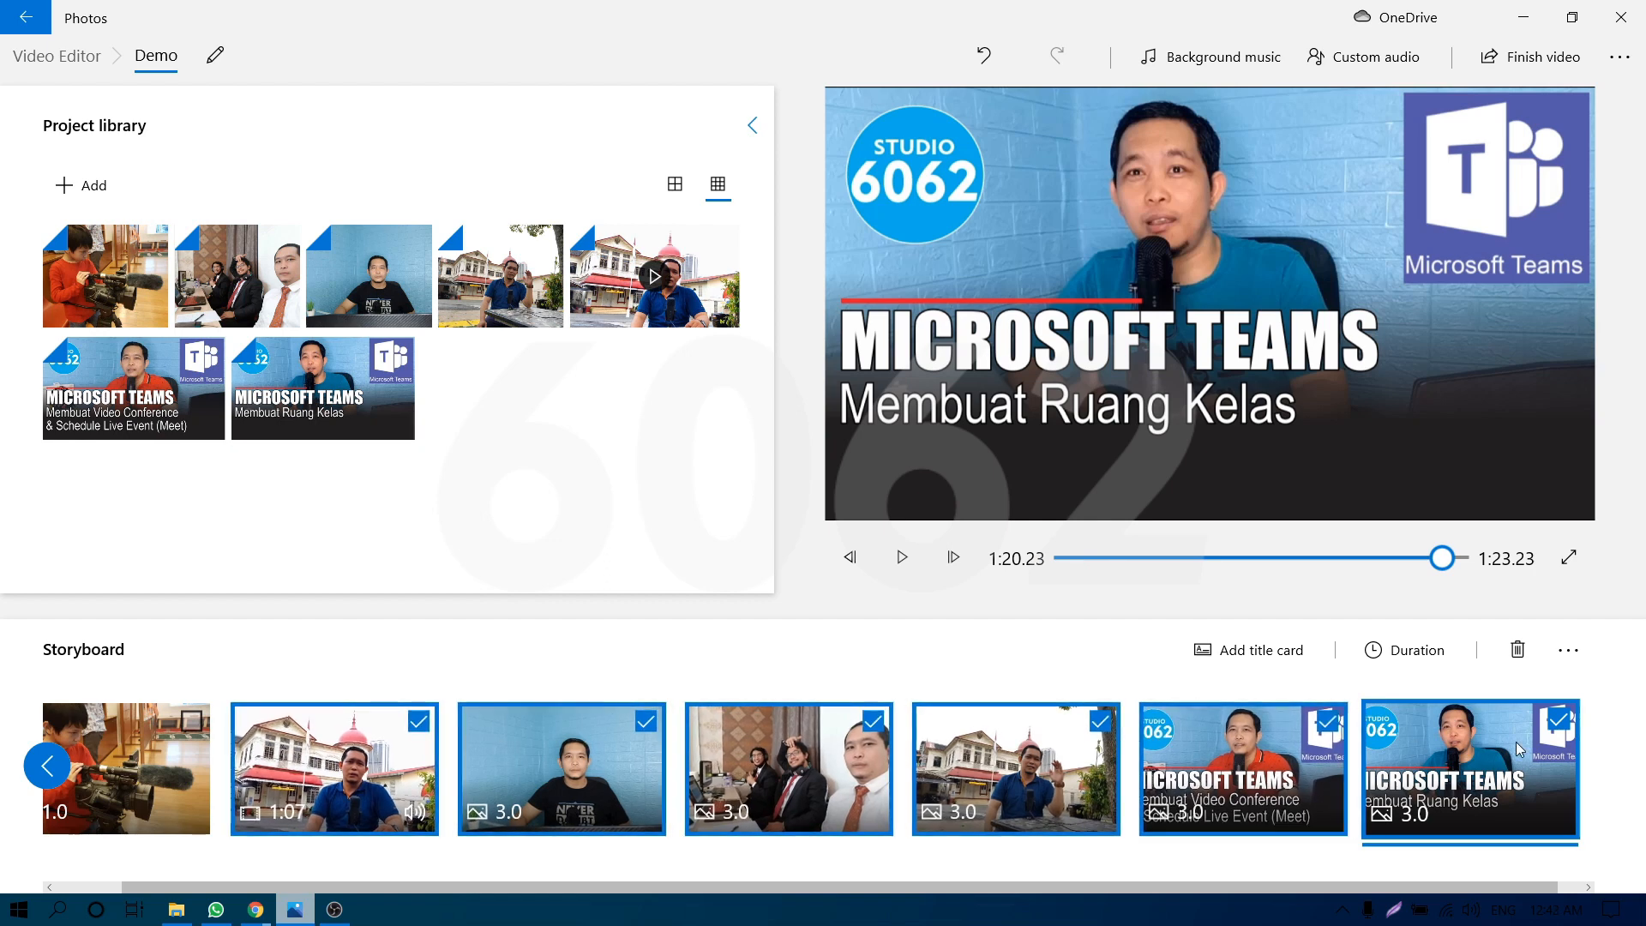
pyautogui.click(1419, 652)
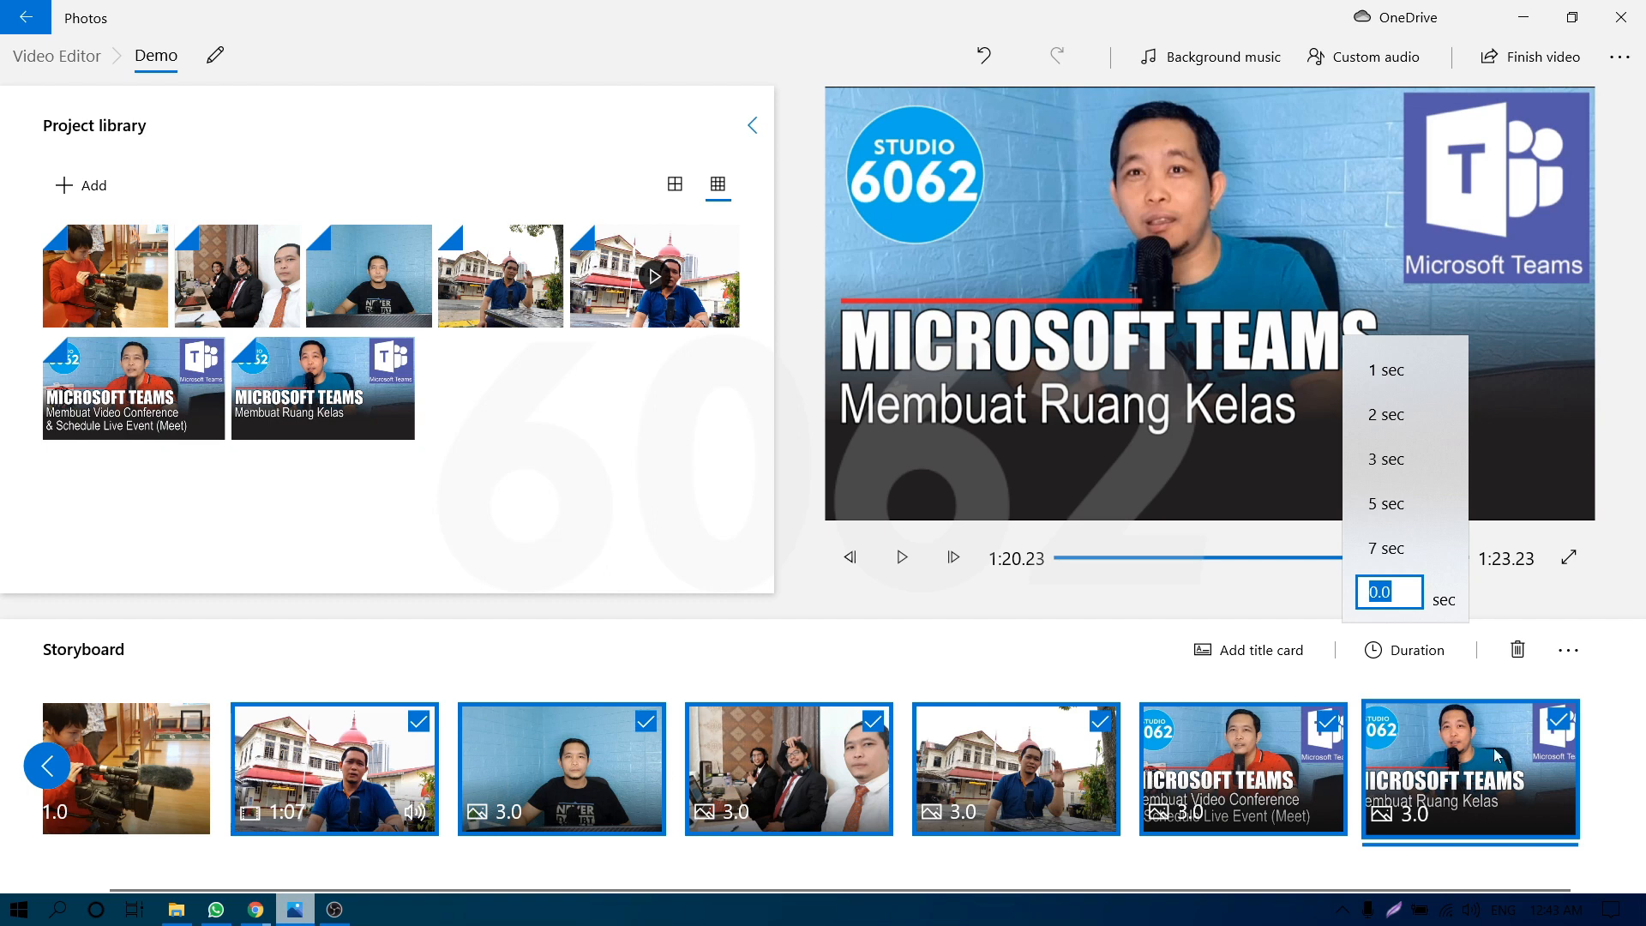
pyautogui.click(974, 655)
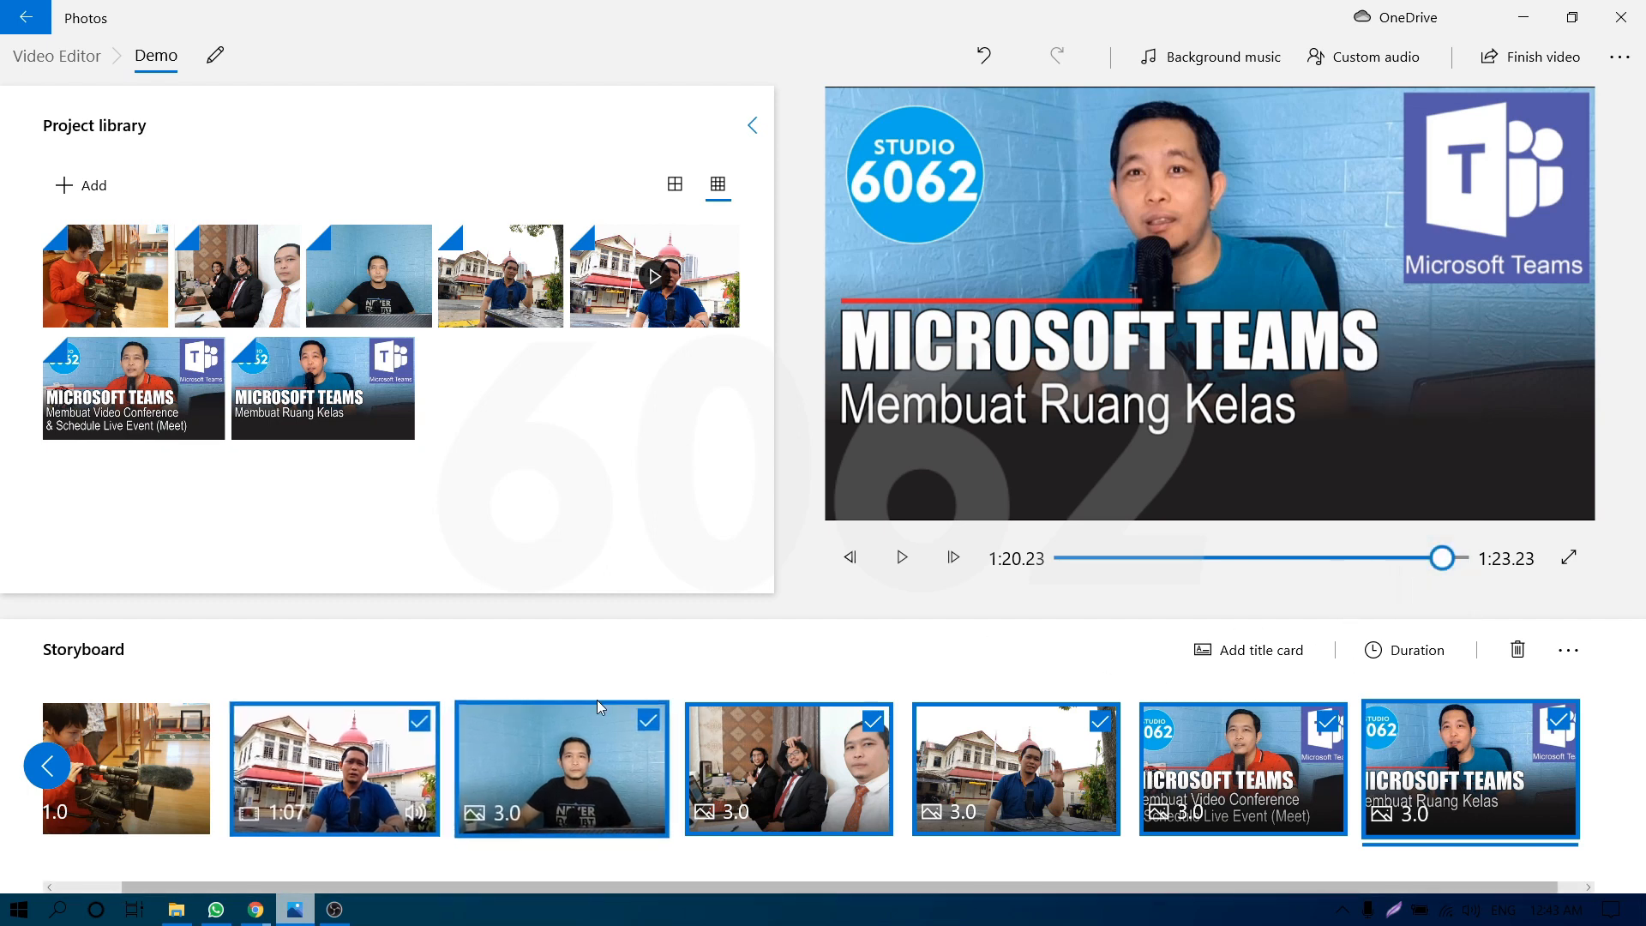
pyautogui.click(423, 721)
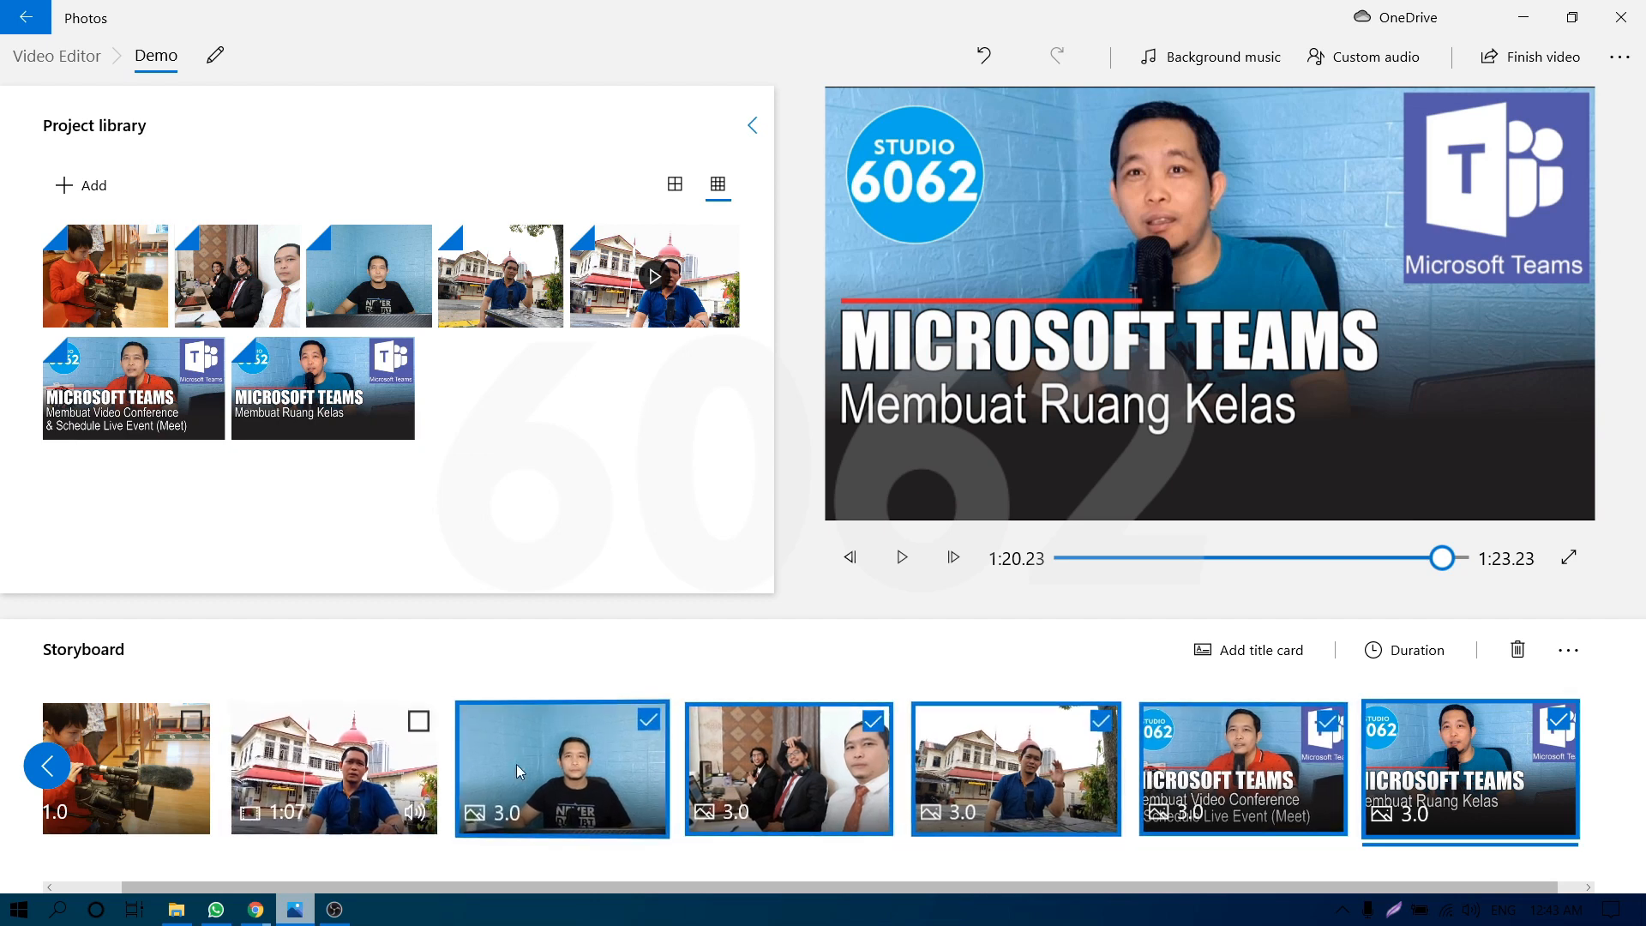
pyautogui.click(1406, 650)
pyautogui.click(1384, 373)
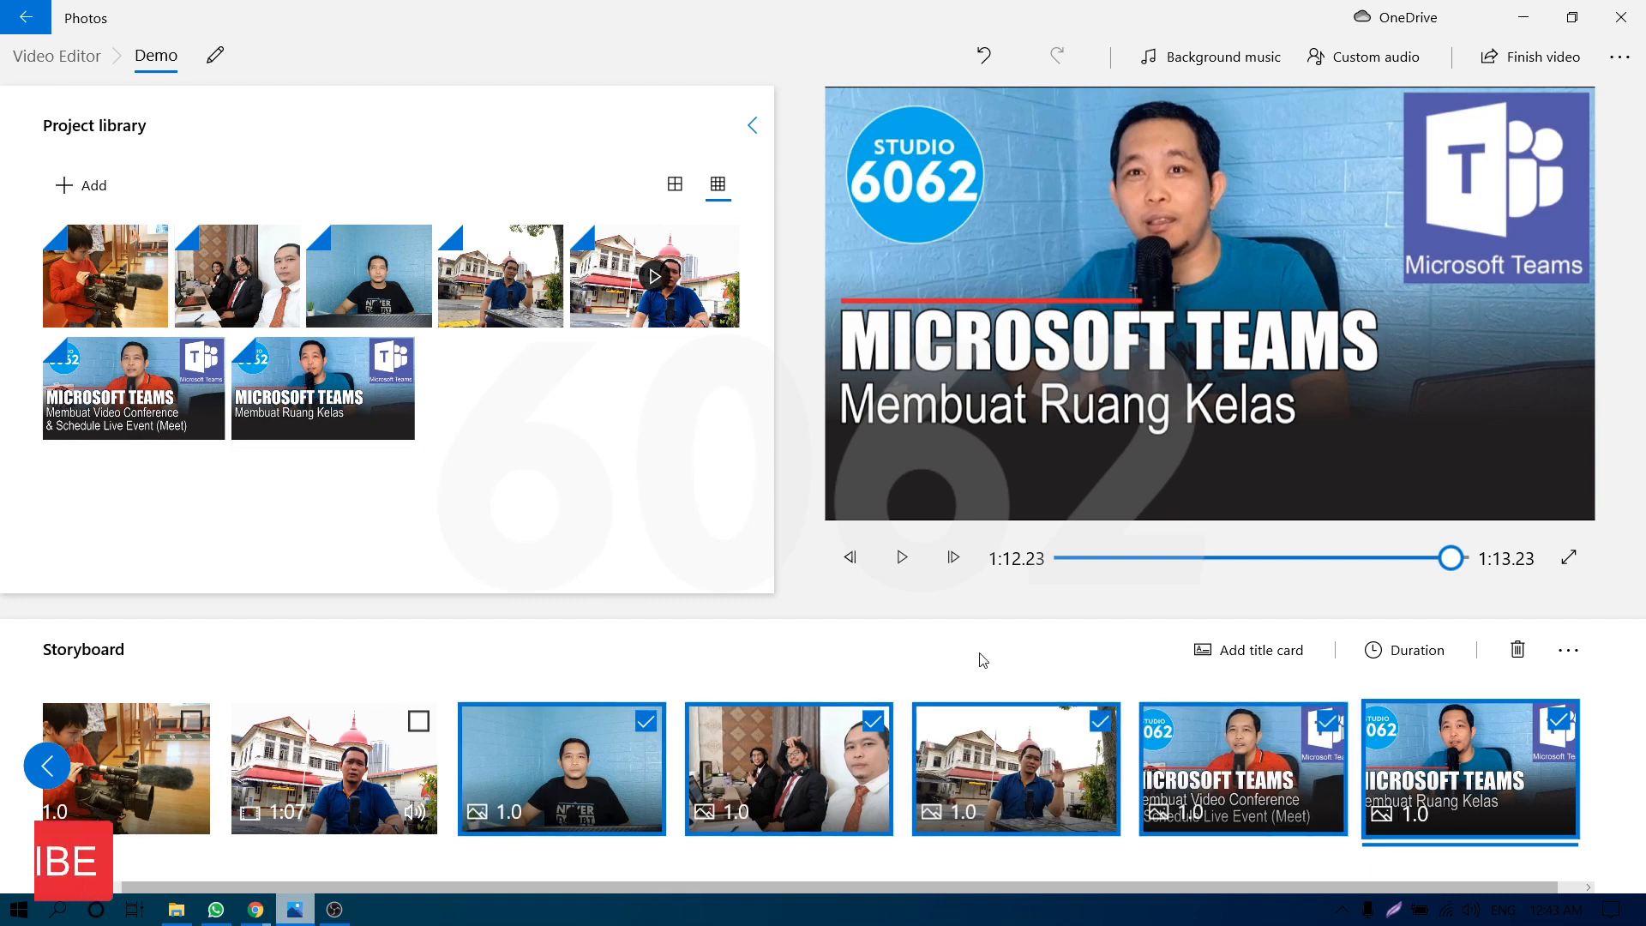
# Deselect all the storyboard images that are still ticked.
pyautogui.click(386, 729)
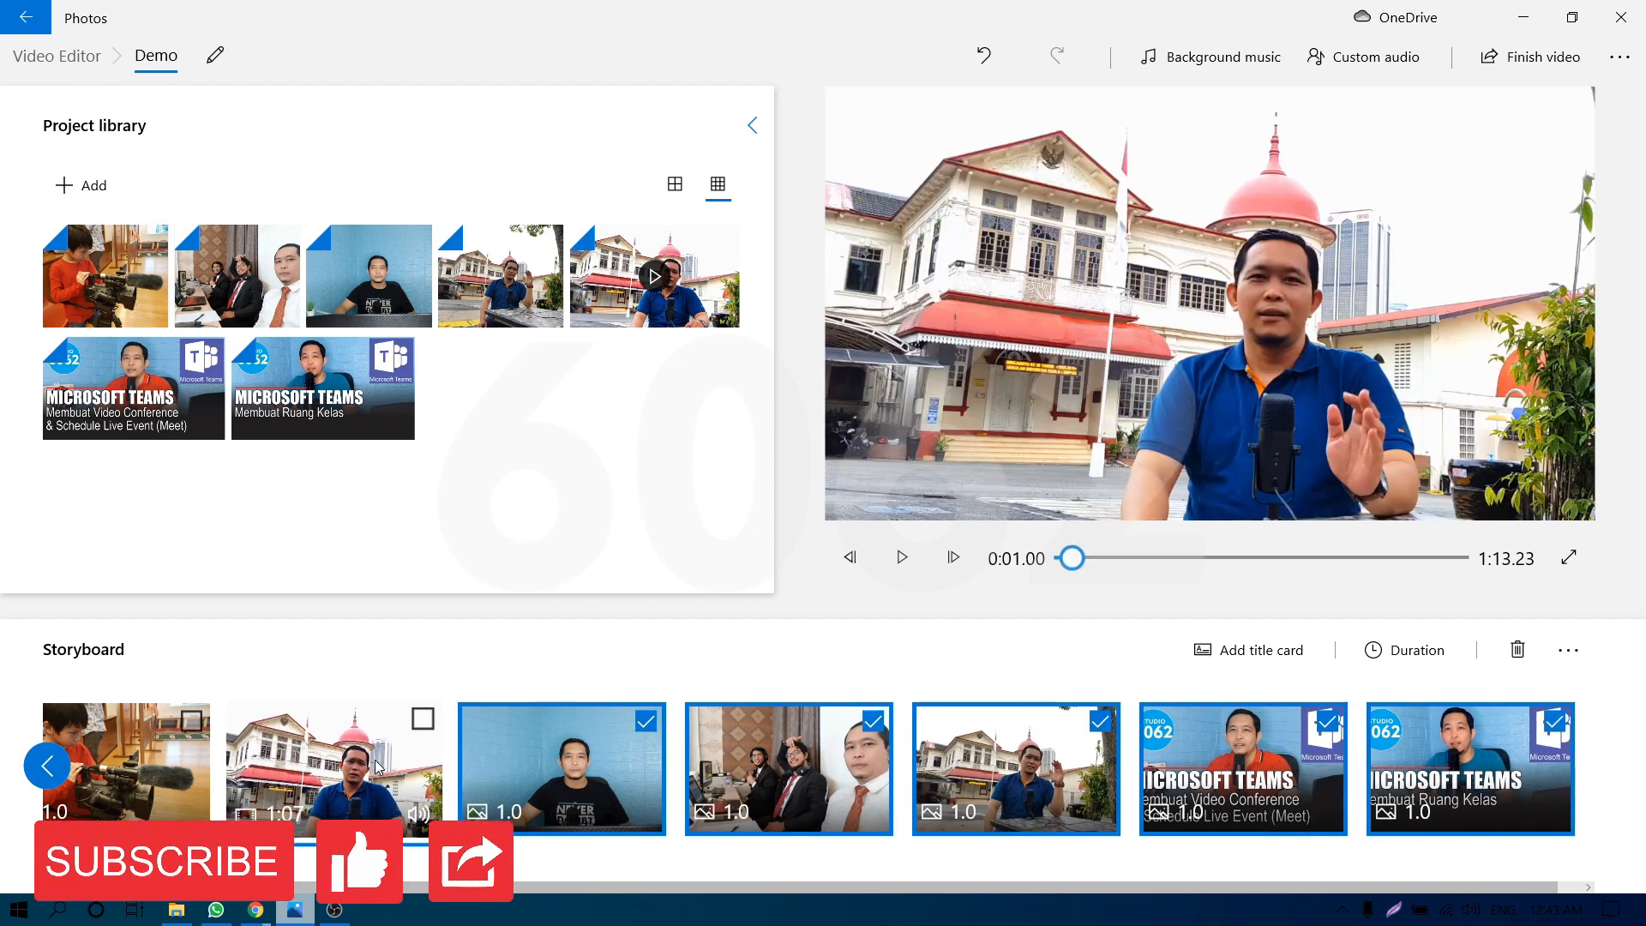
pyautogui.click(646, 720)
pyautogui.click(840, 746)
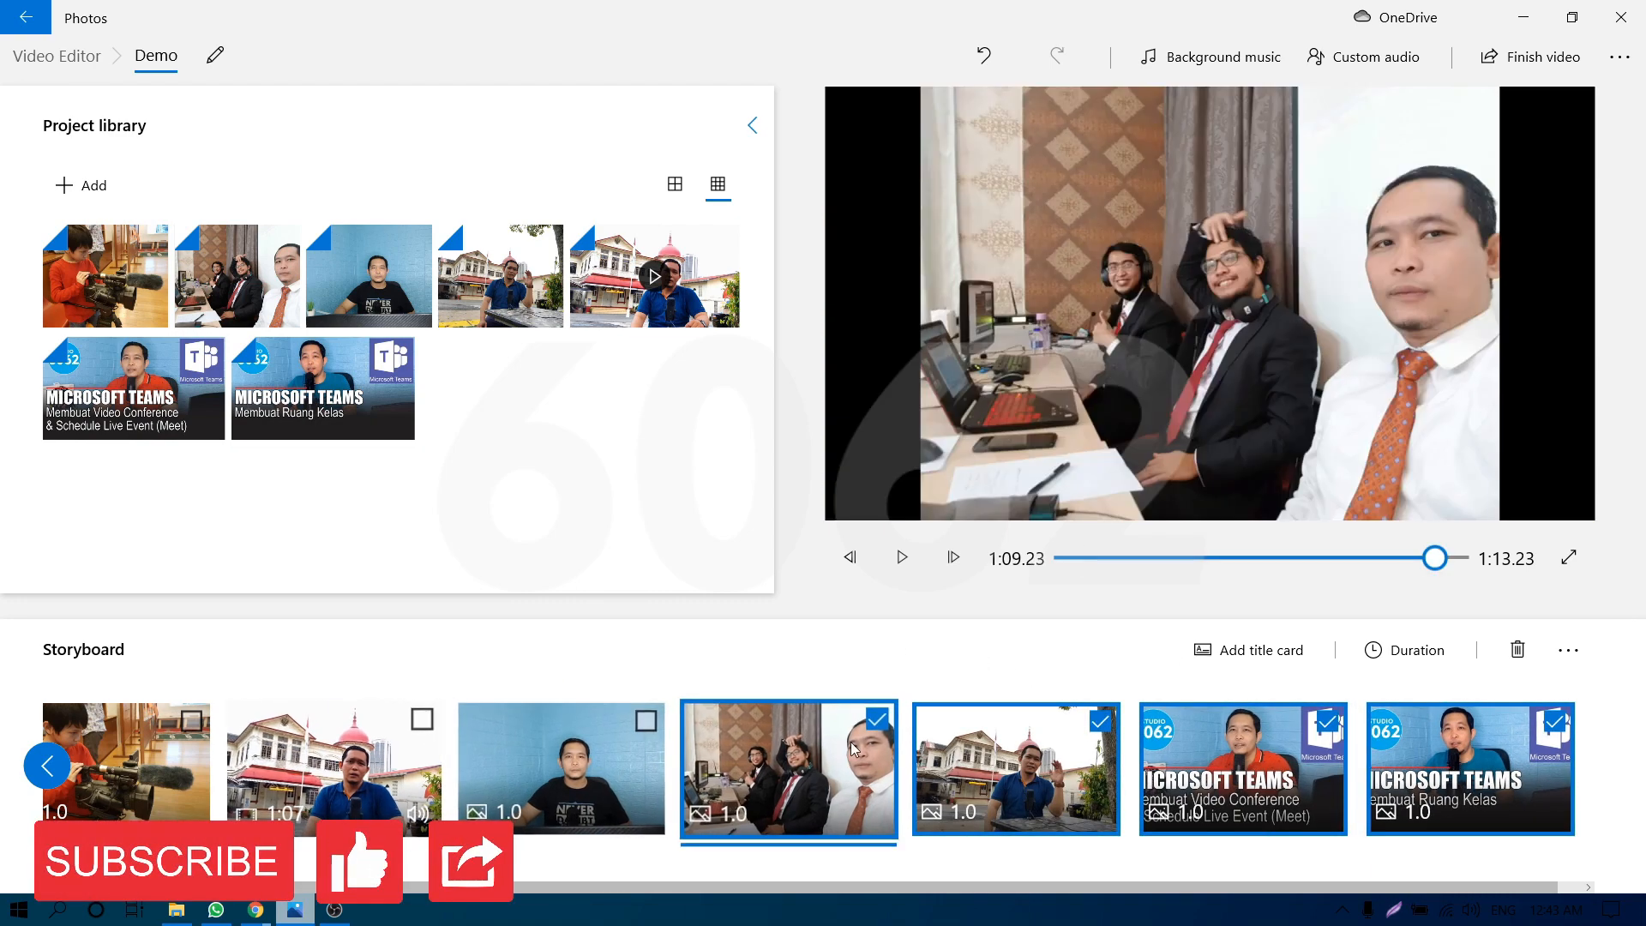
pyautogui.click(873, 720)
pyautogui.click(1100, 721)
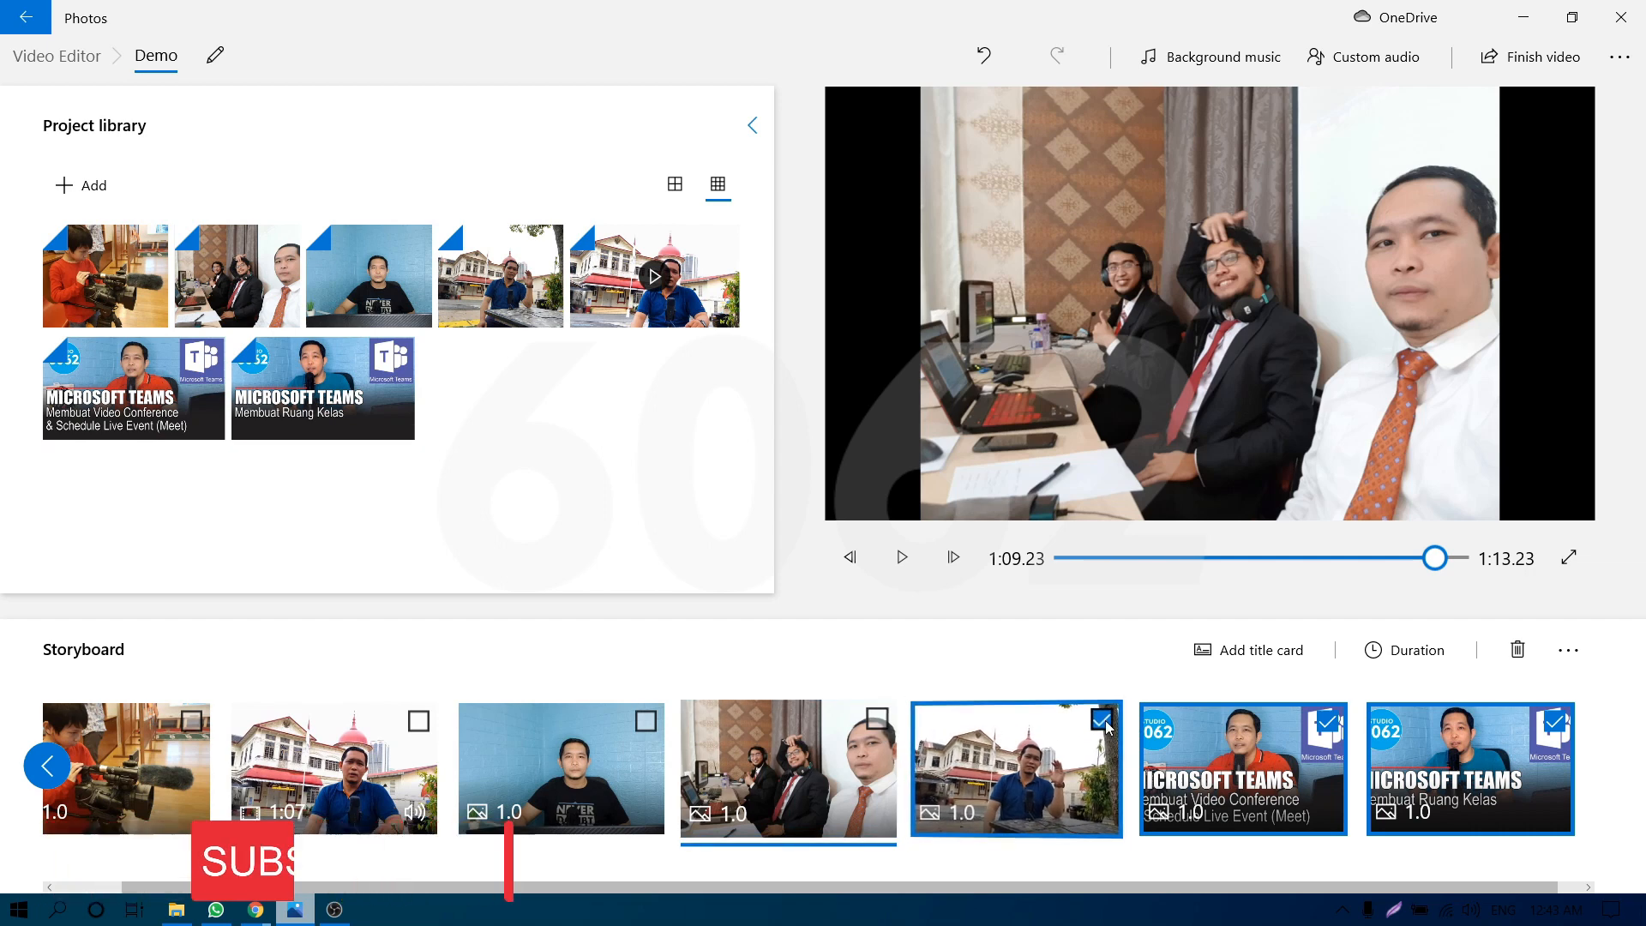
pyautogui.click(1328, 722)
pyautogui.click(1558, 720)
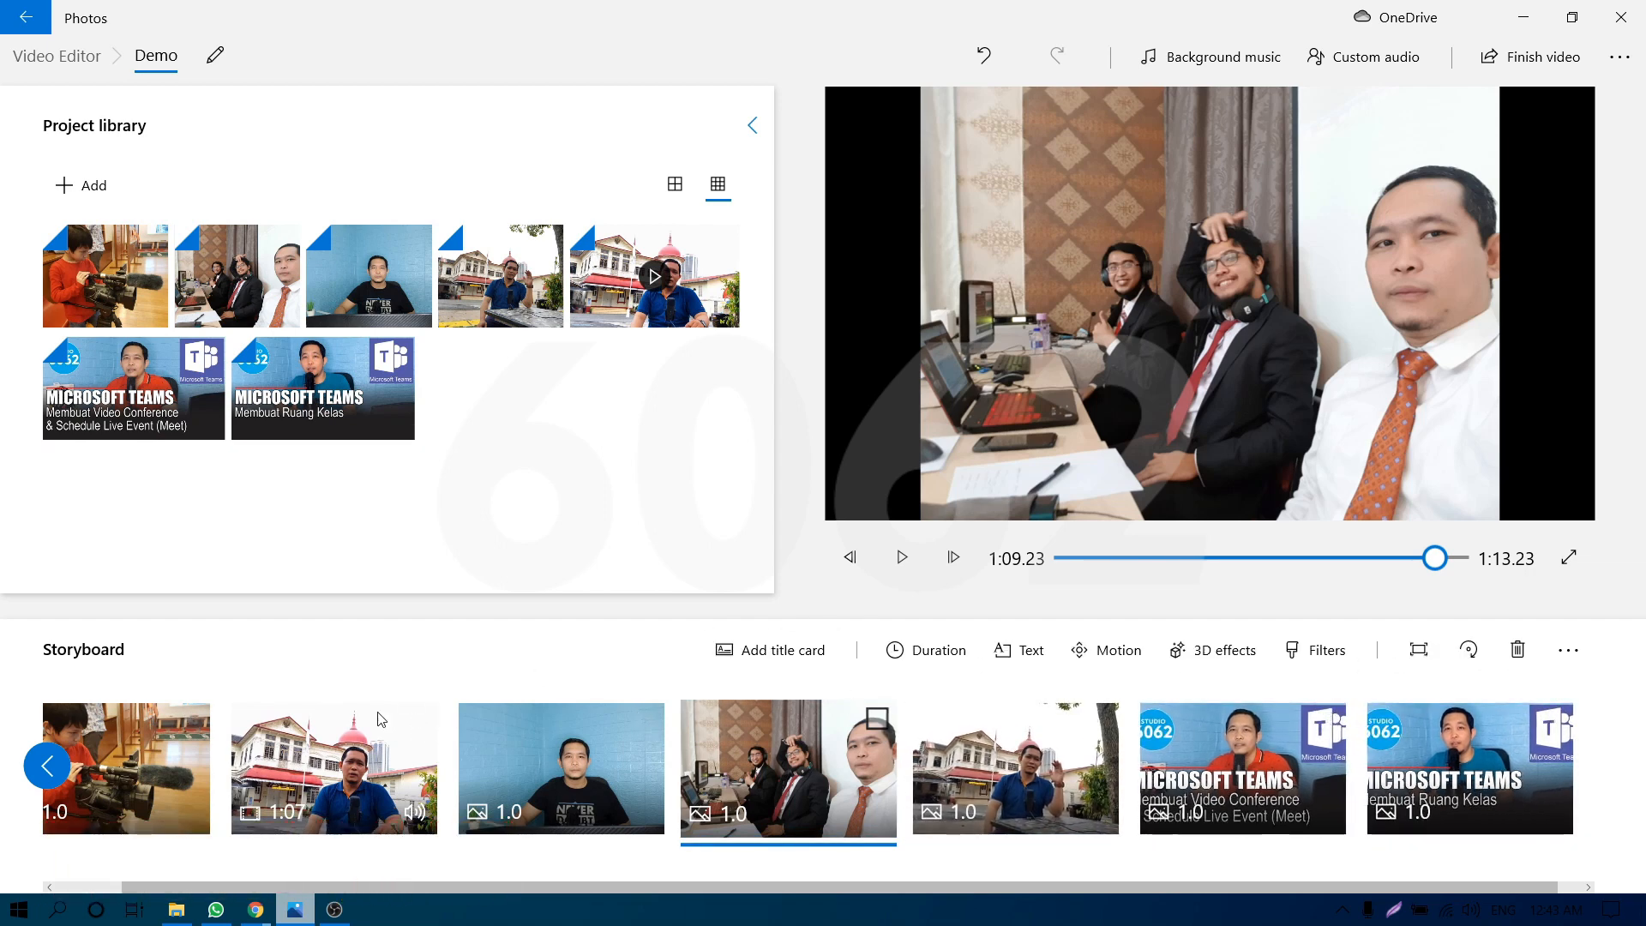
# Add a title card before the first photo on the storyboard and set its duration to 2 sec.
pyautogui.click(47, 766)
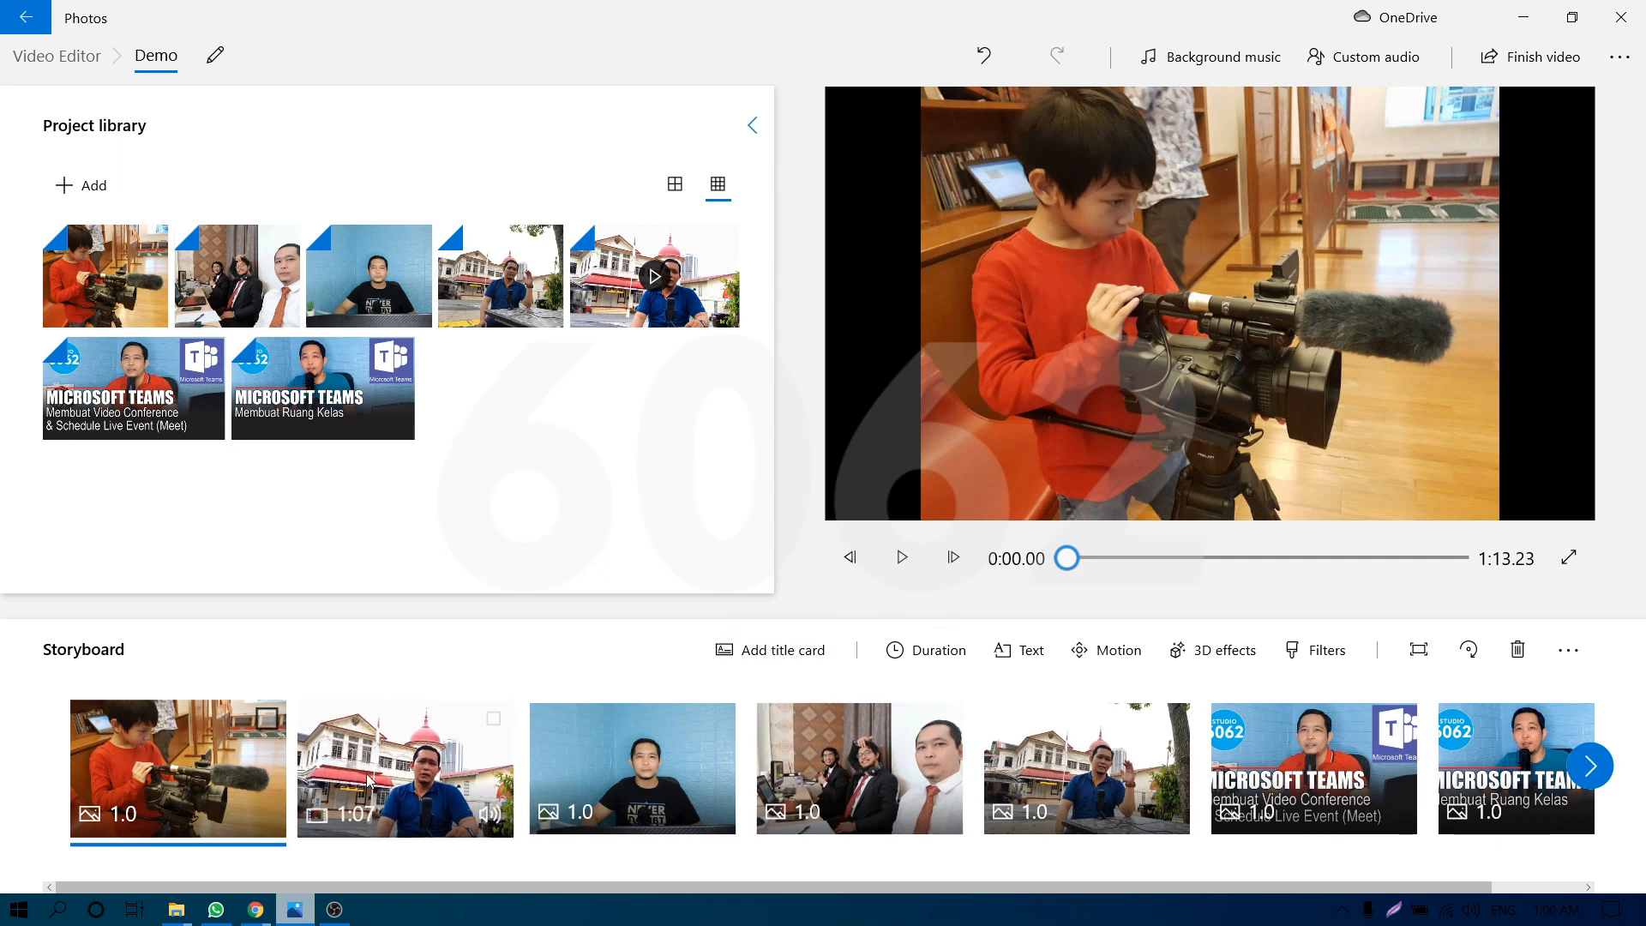
pyautogui.click(781, 653)
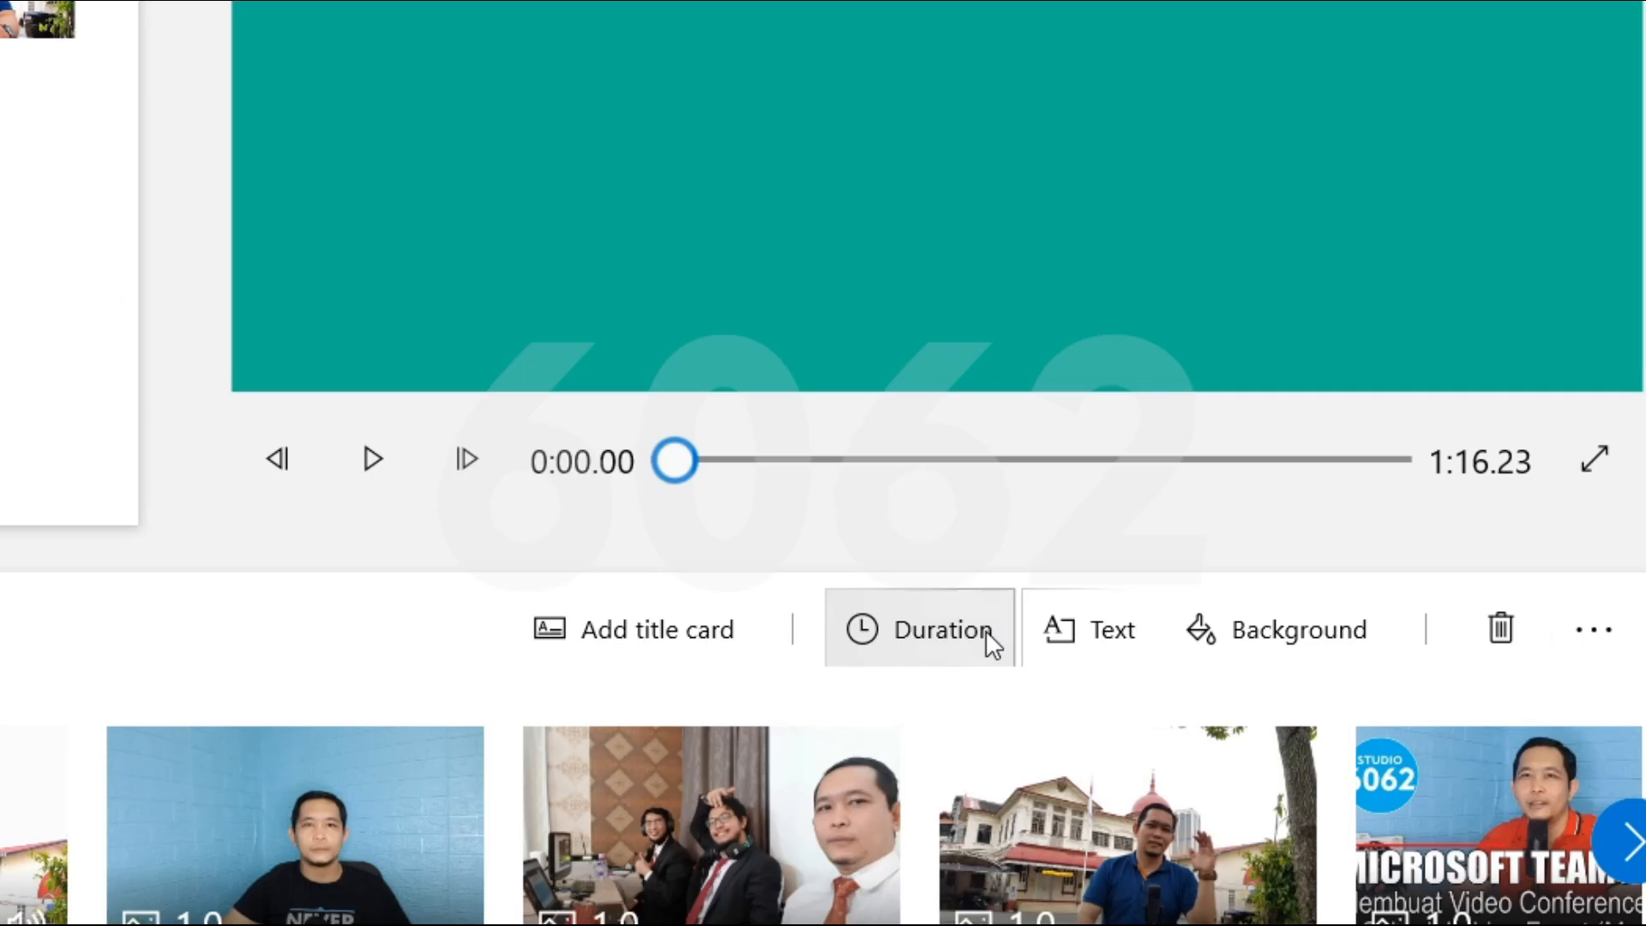
pyautogui.click(985, 629)
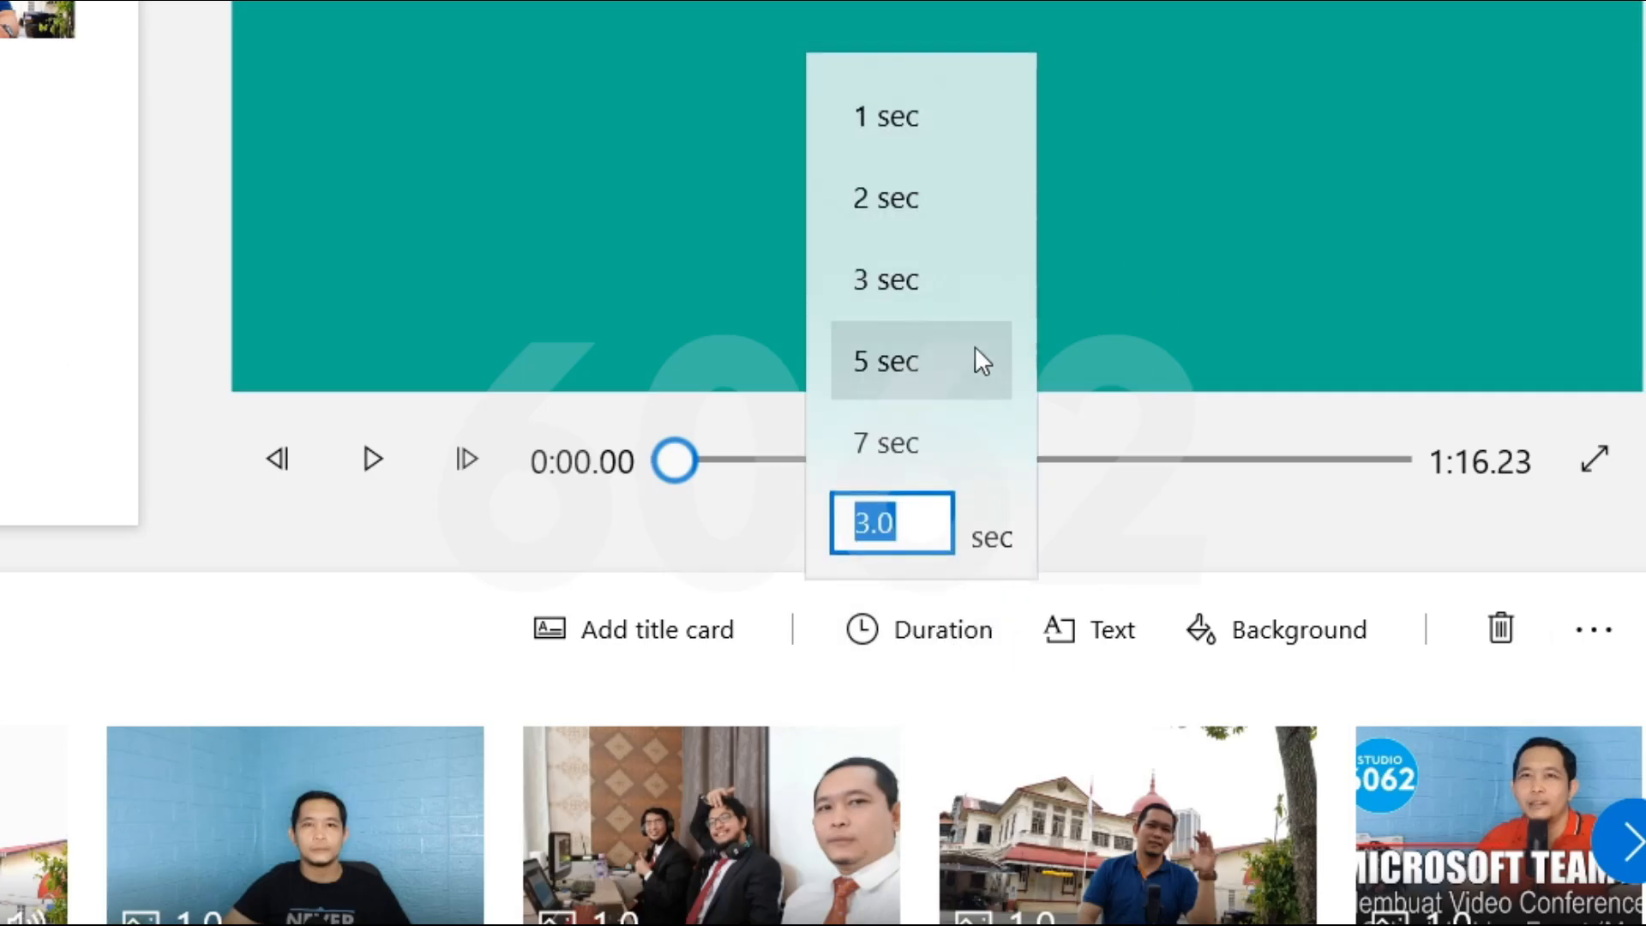
pyautogui.click(925, 198)
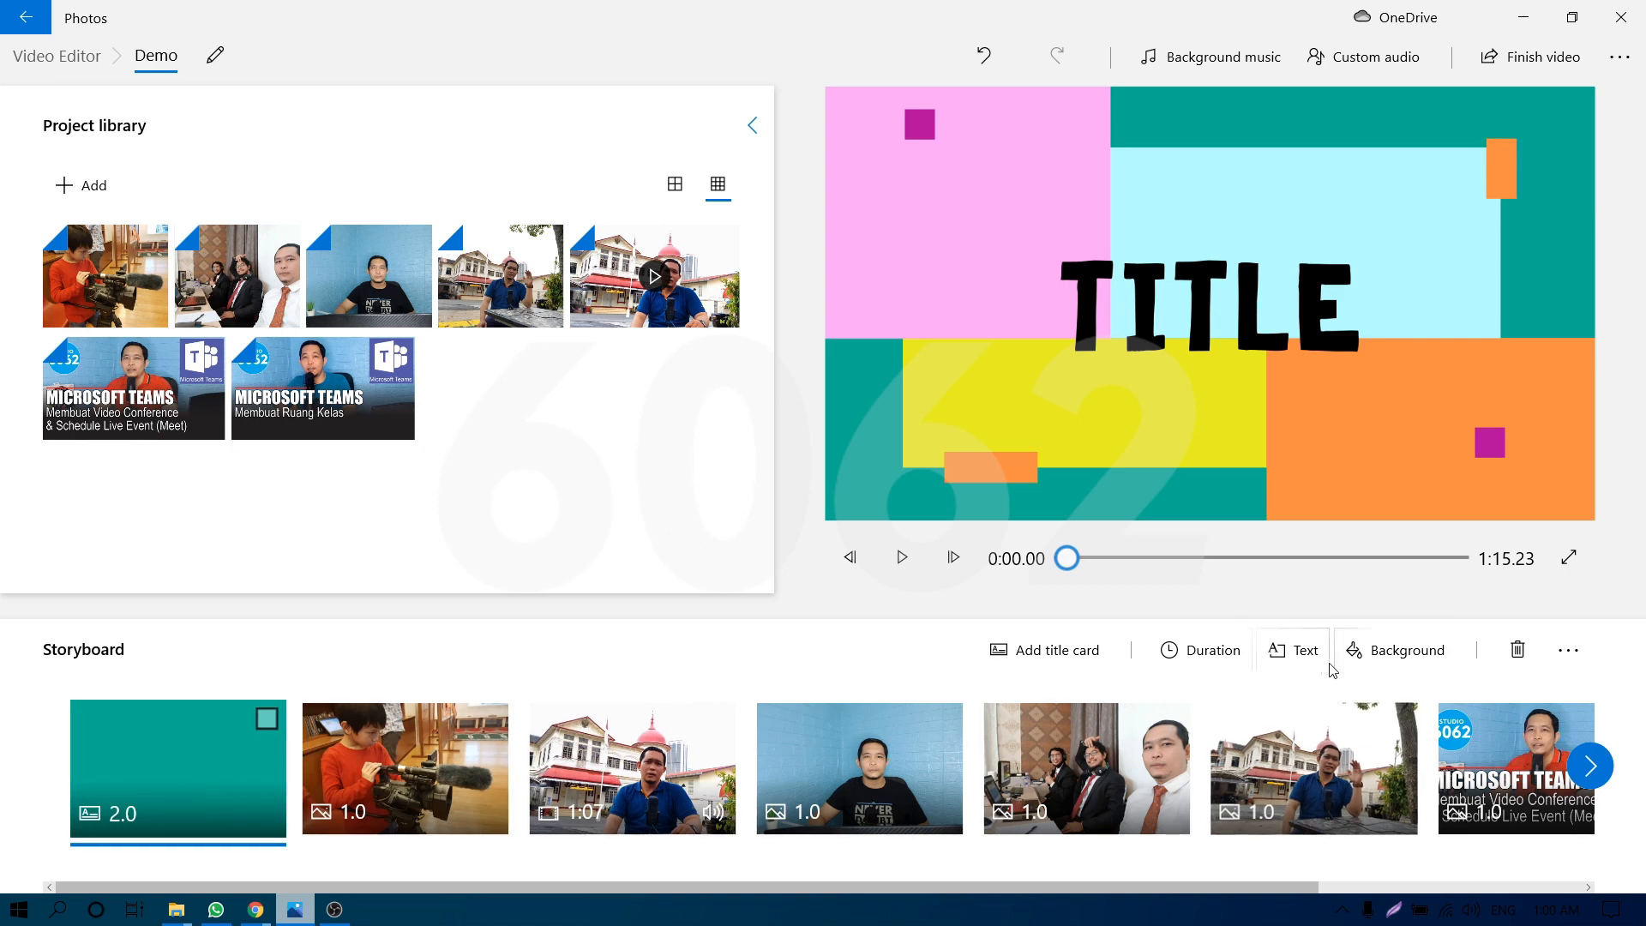
# Replace the title card's text with "Demo" and play the card to preview it.
pyautogui.click(1296, 658)
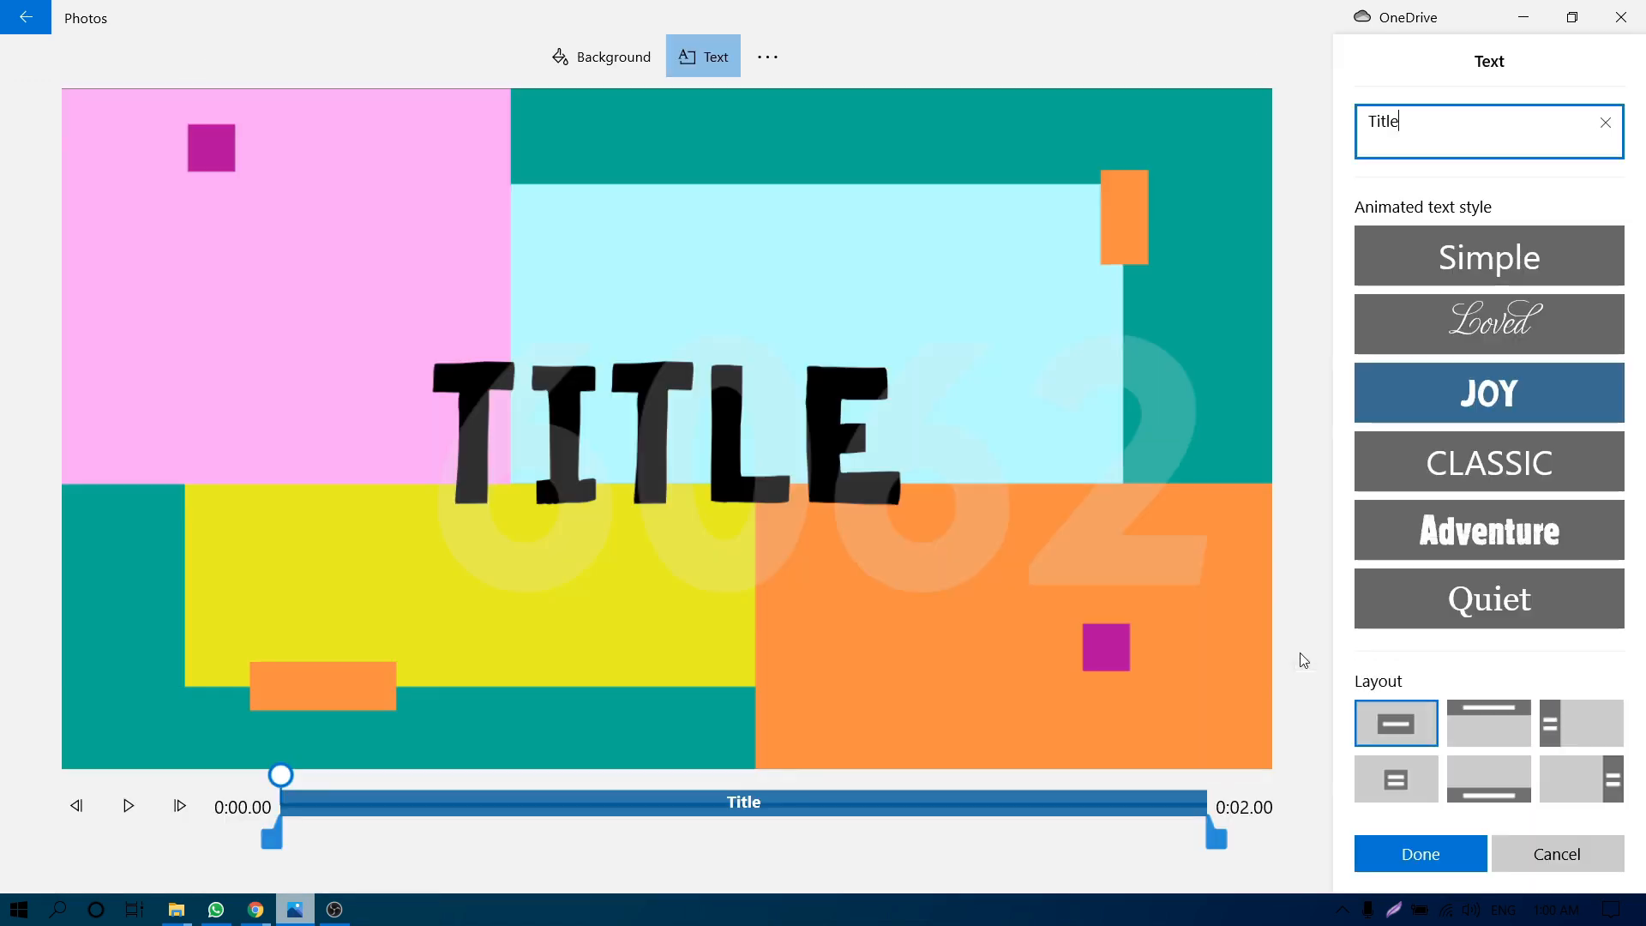
pyautogui.moveTo(1399, 121); pyautogui.dragTo(1211, 121)
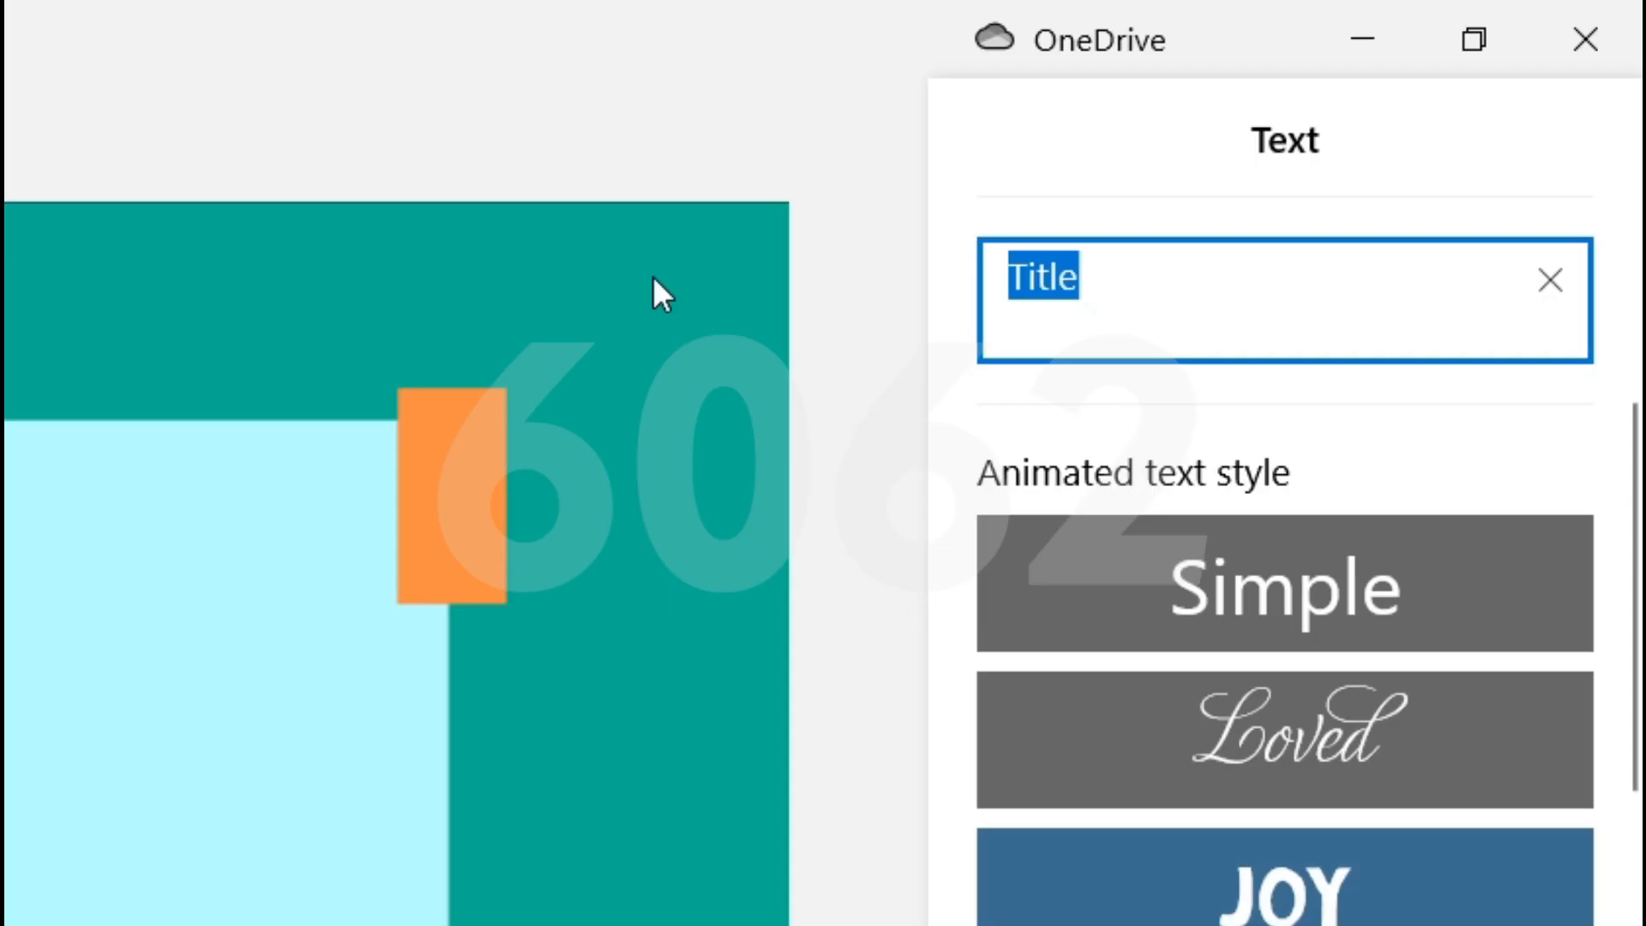
pyautogui.write('De')
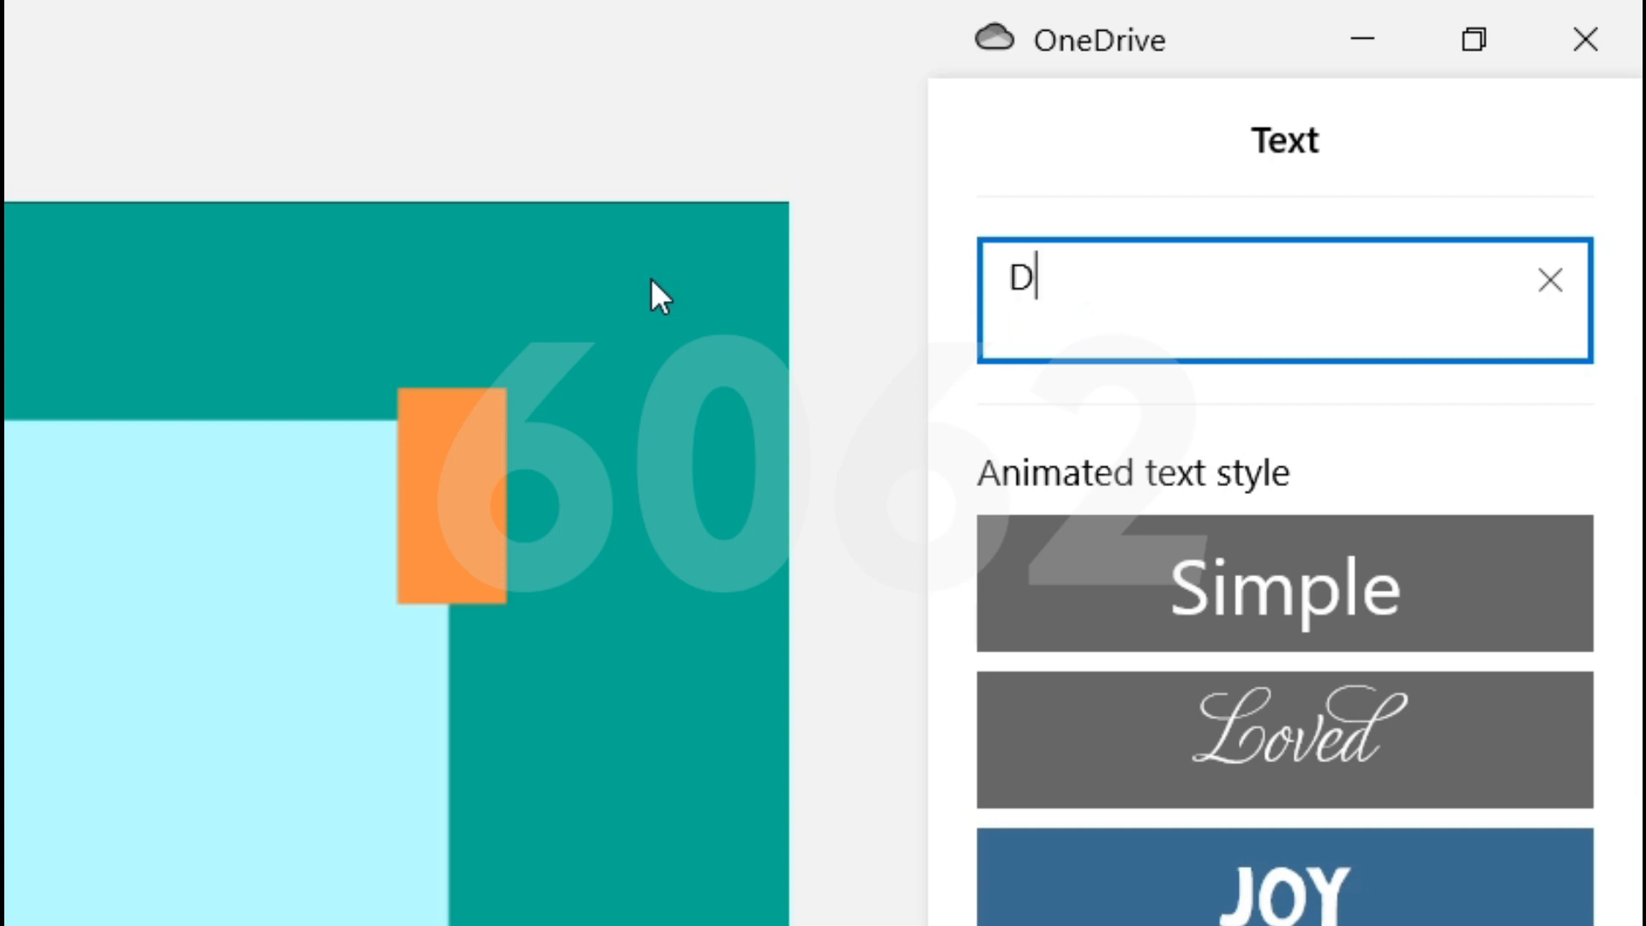
pyautogui.write('mo')
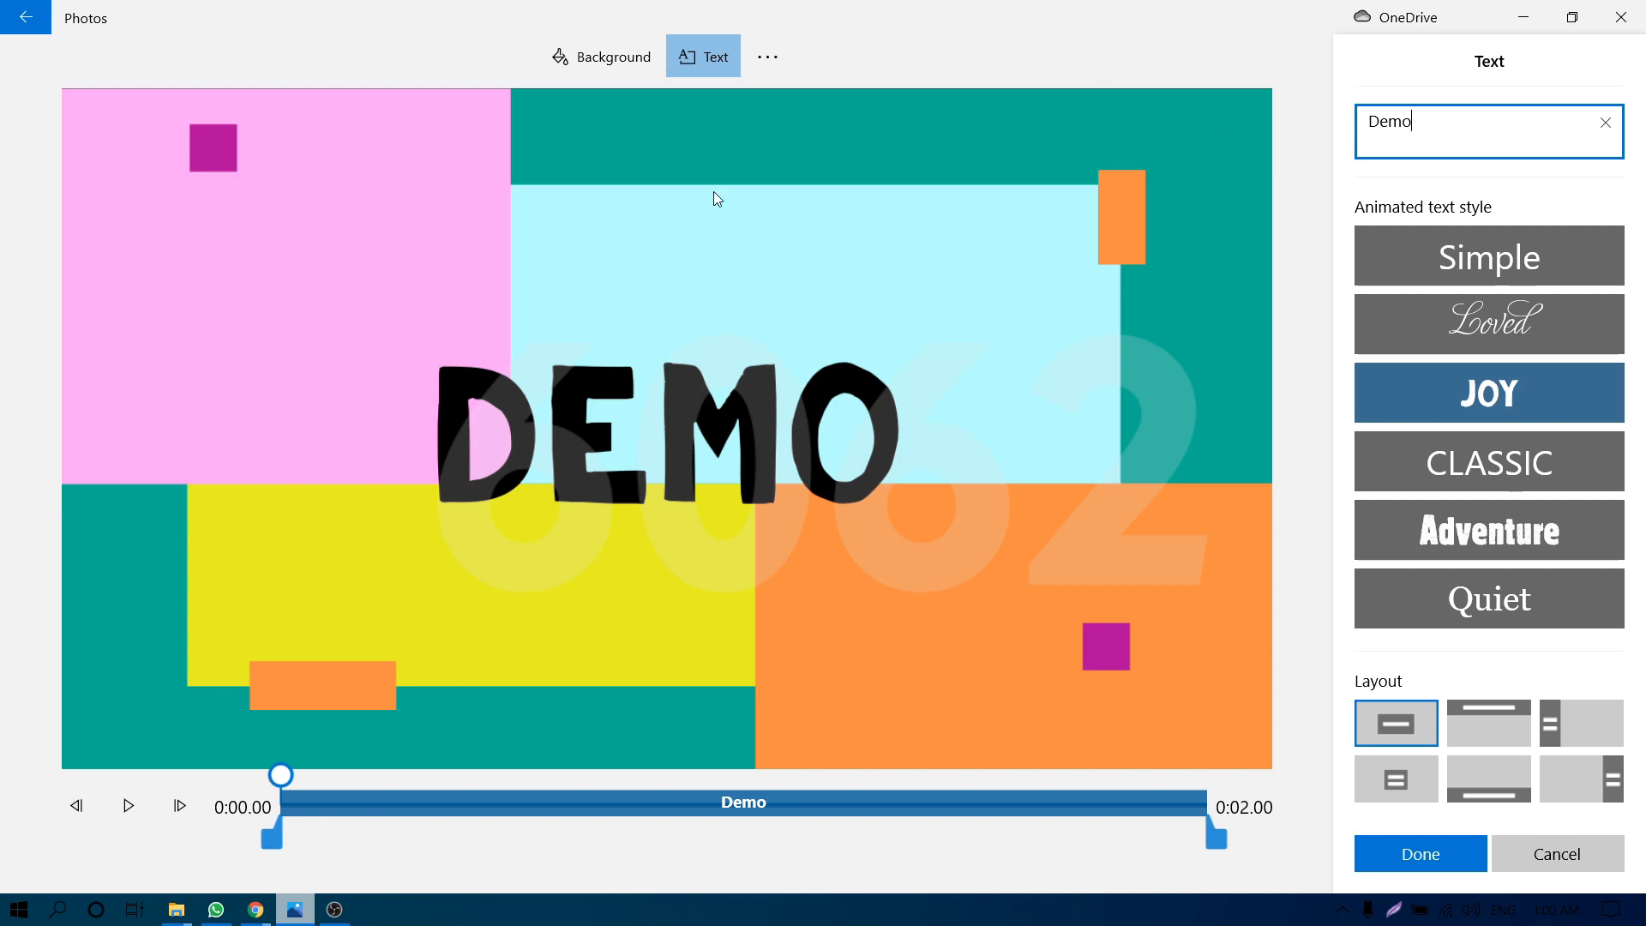
pyautogui.click(128, 806)
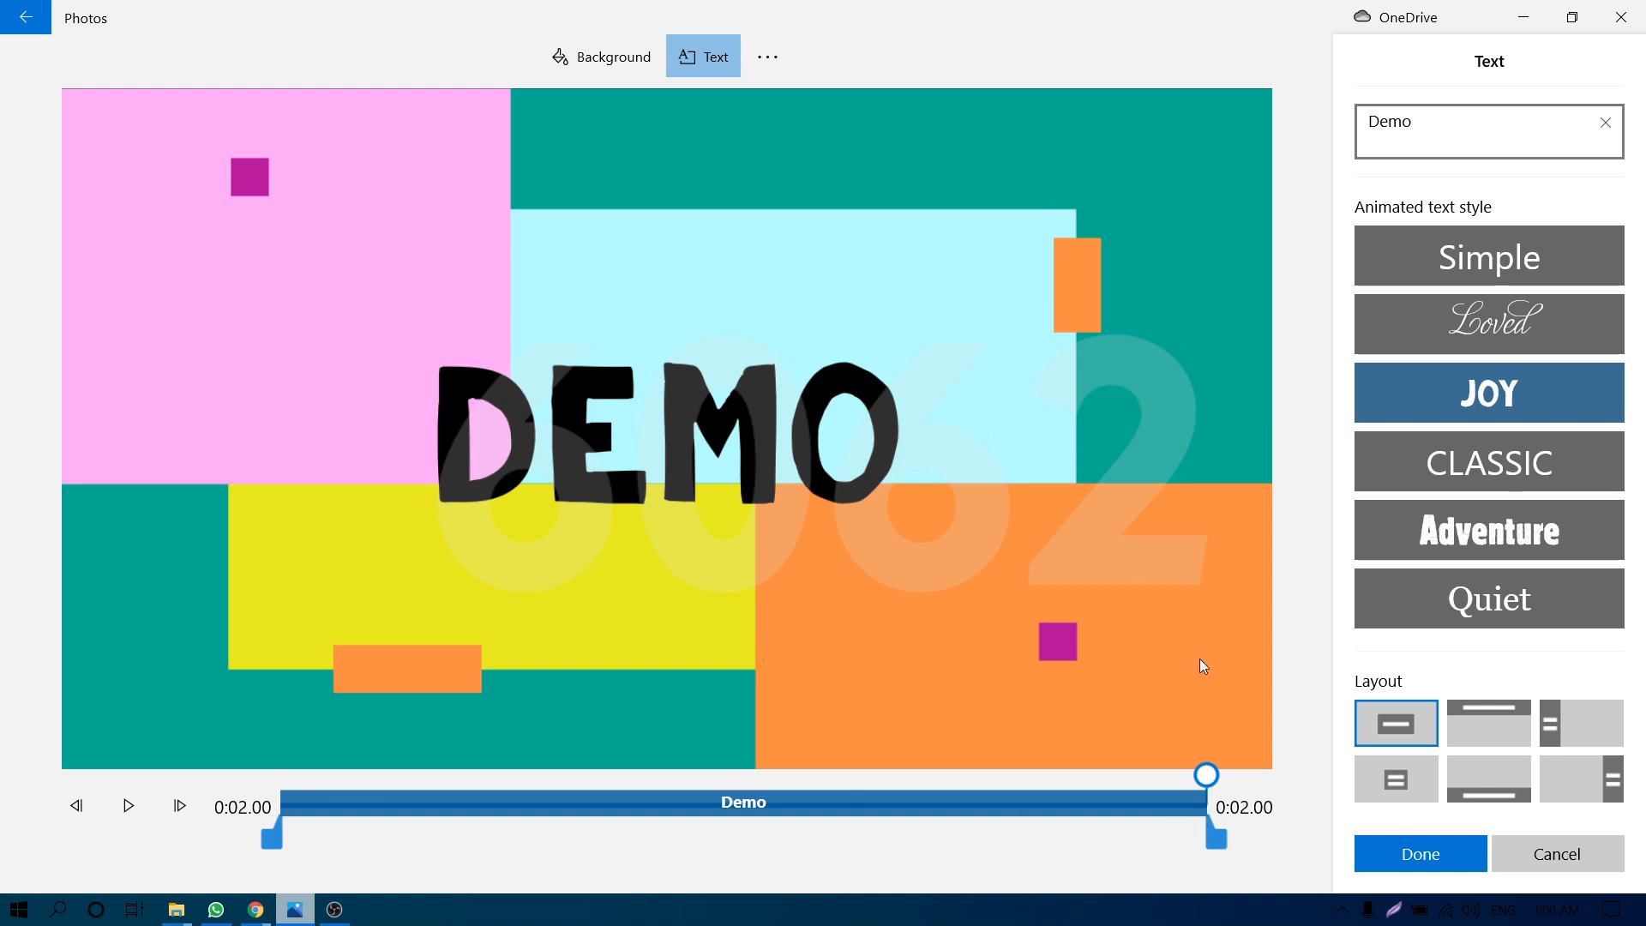
# Try limiting the title text to the middle part of the card, preview it, and stretch the text back over the full 2 seconds.
pyautogui.moveTo(1218, 847); pyautogui.dragTo(828, 847)
pyautogui.moveTo(274, 844); pyautogui.dragTo(457, 844)
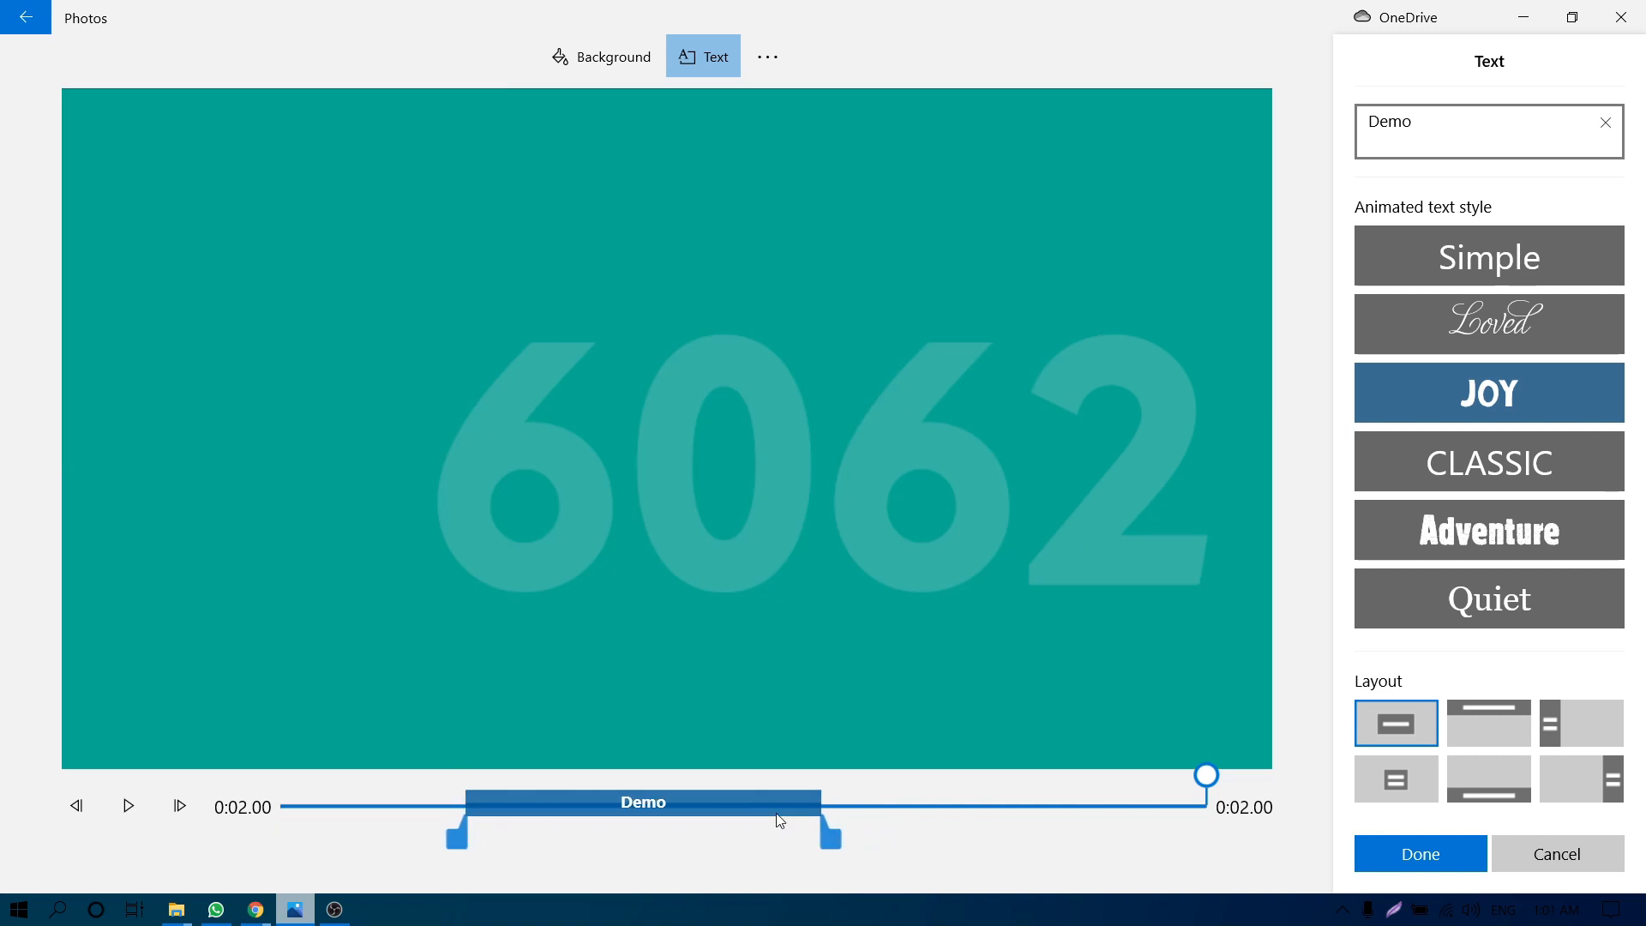
pyautogui.click(128, 806)
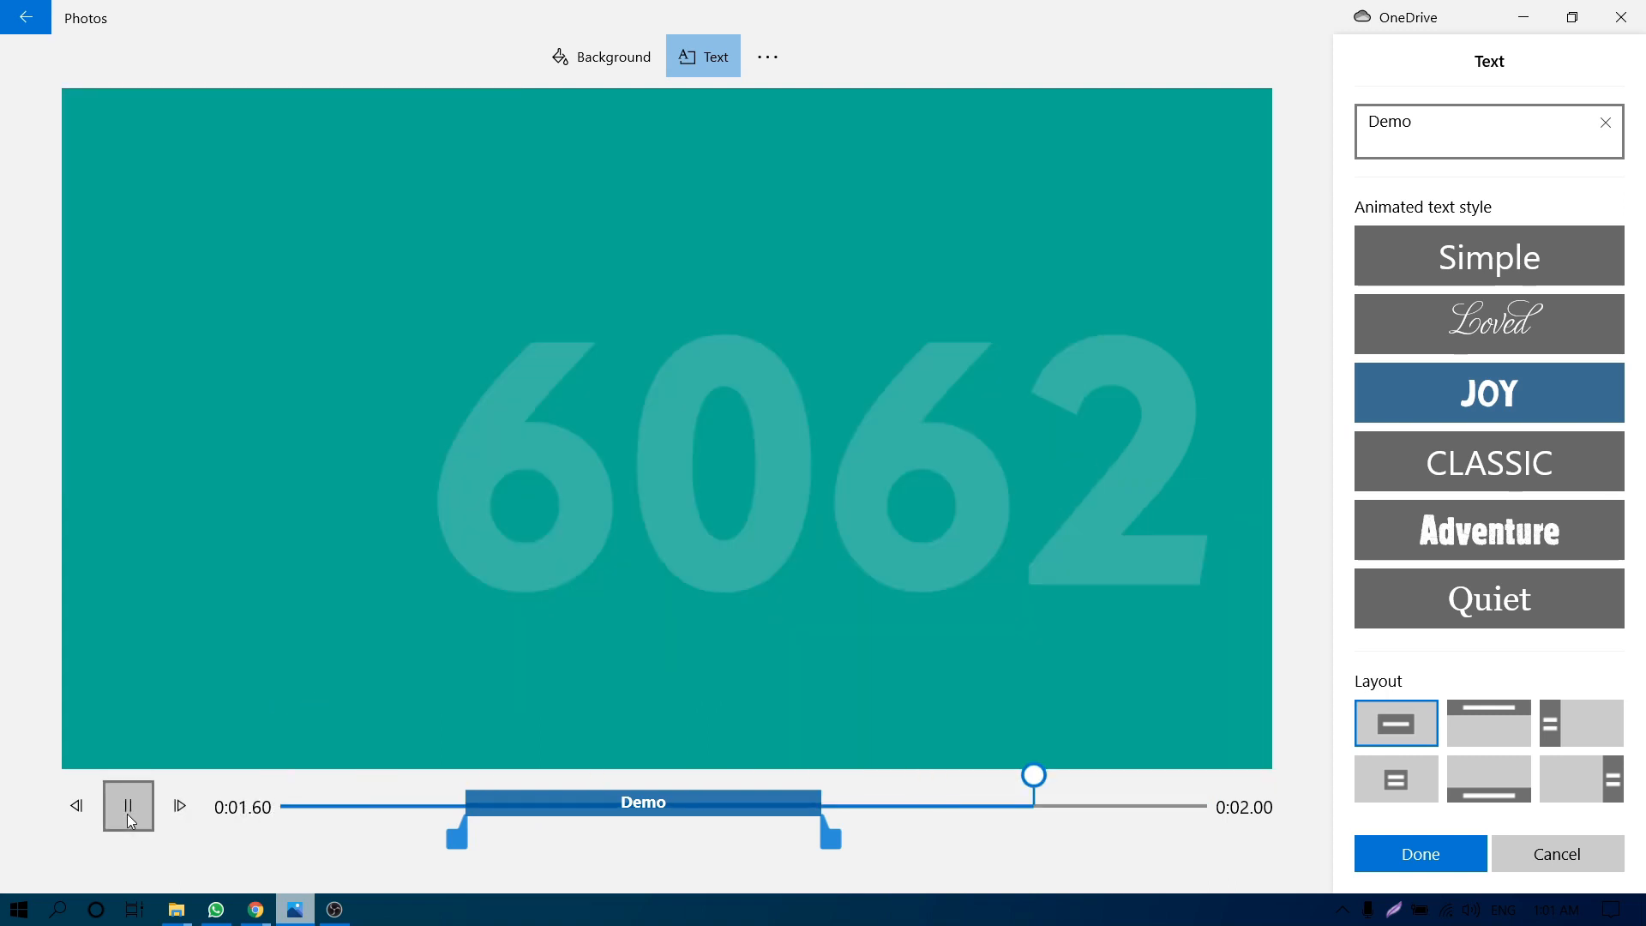
pyautogui.click(128, 810)
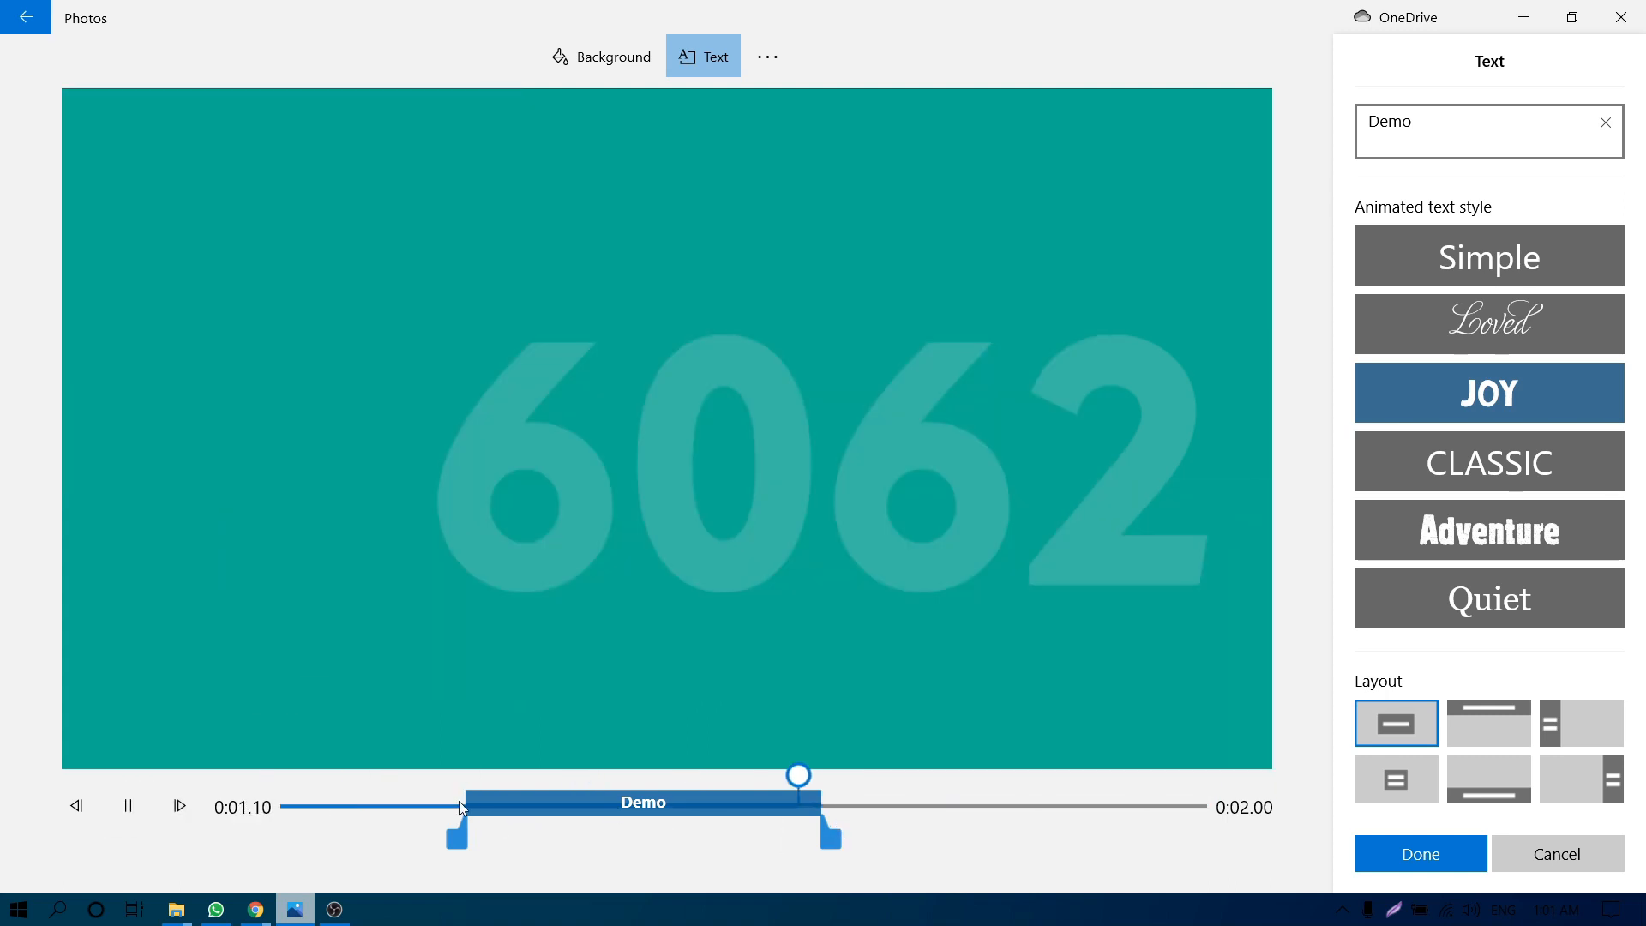
pyautogui.moveTo(840, 827); pyautogui.dragTo(1217, 844)
pyautogui.moveTo(450, 844); pyautogui.dragTo(272, 845)
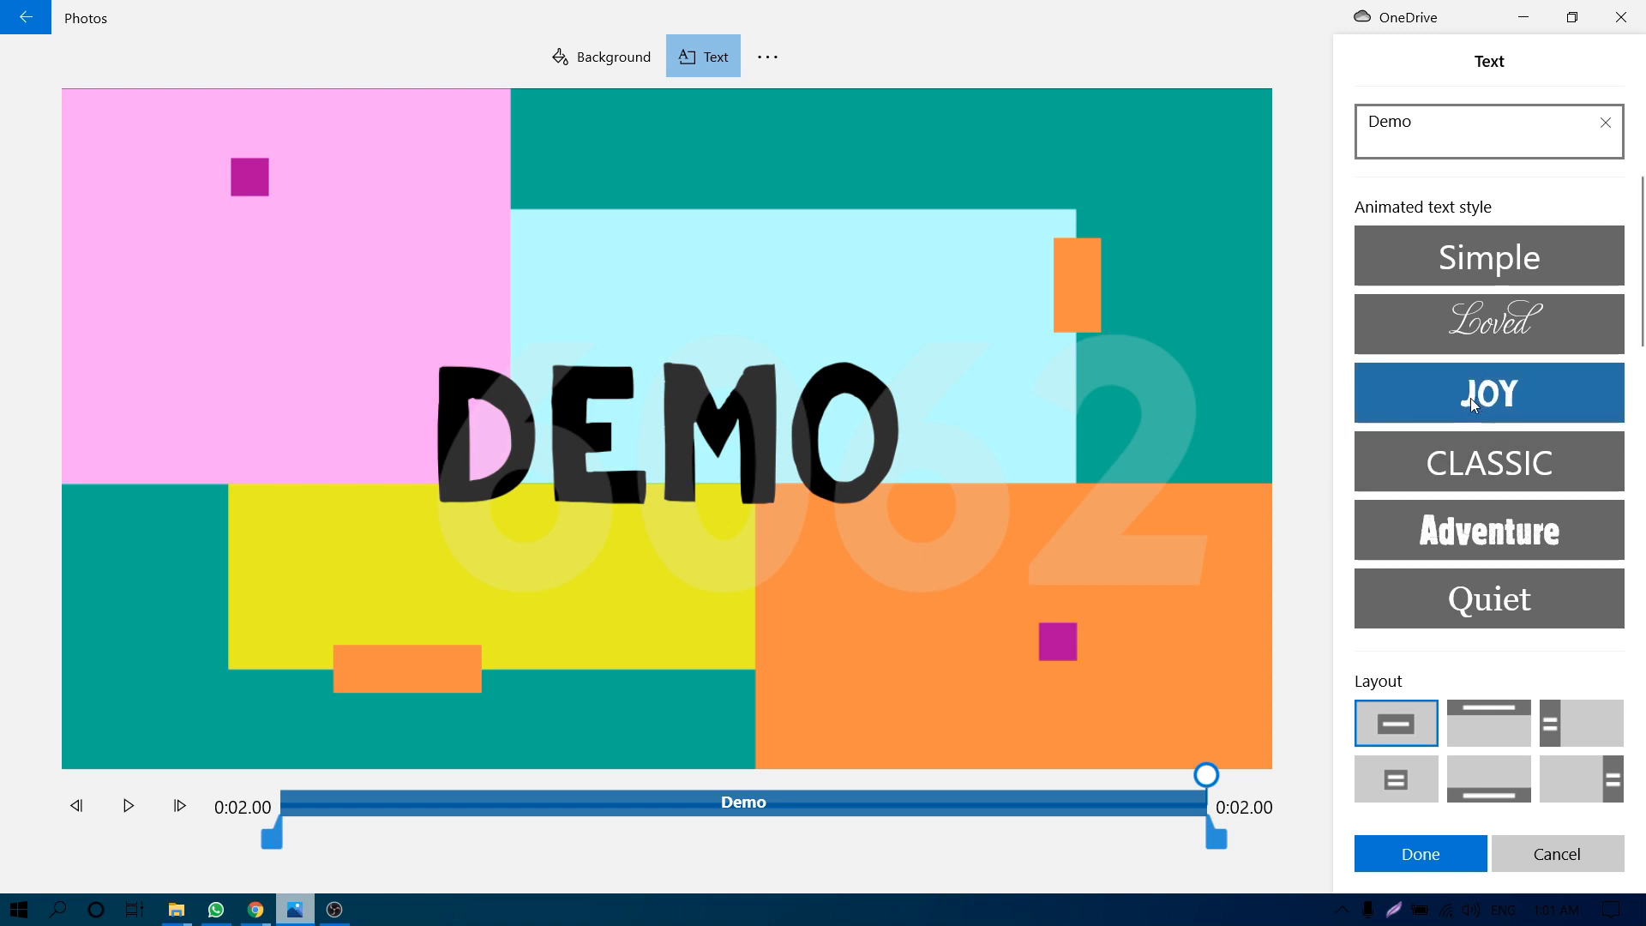
# Try the Simple and Loved animated styles on the title text and return to Joy.
pyautogui.click(1469, 265)
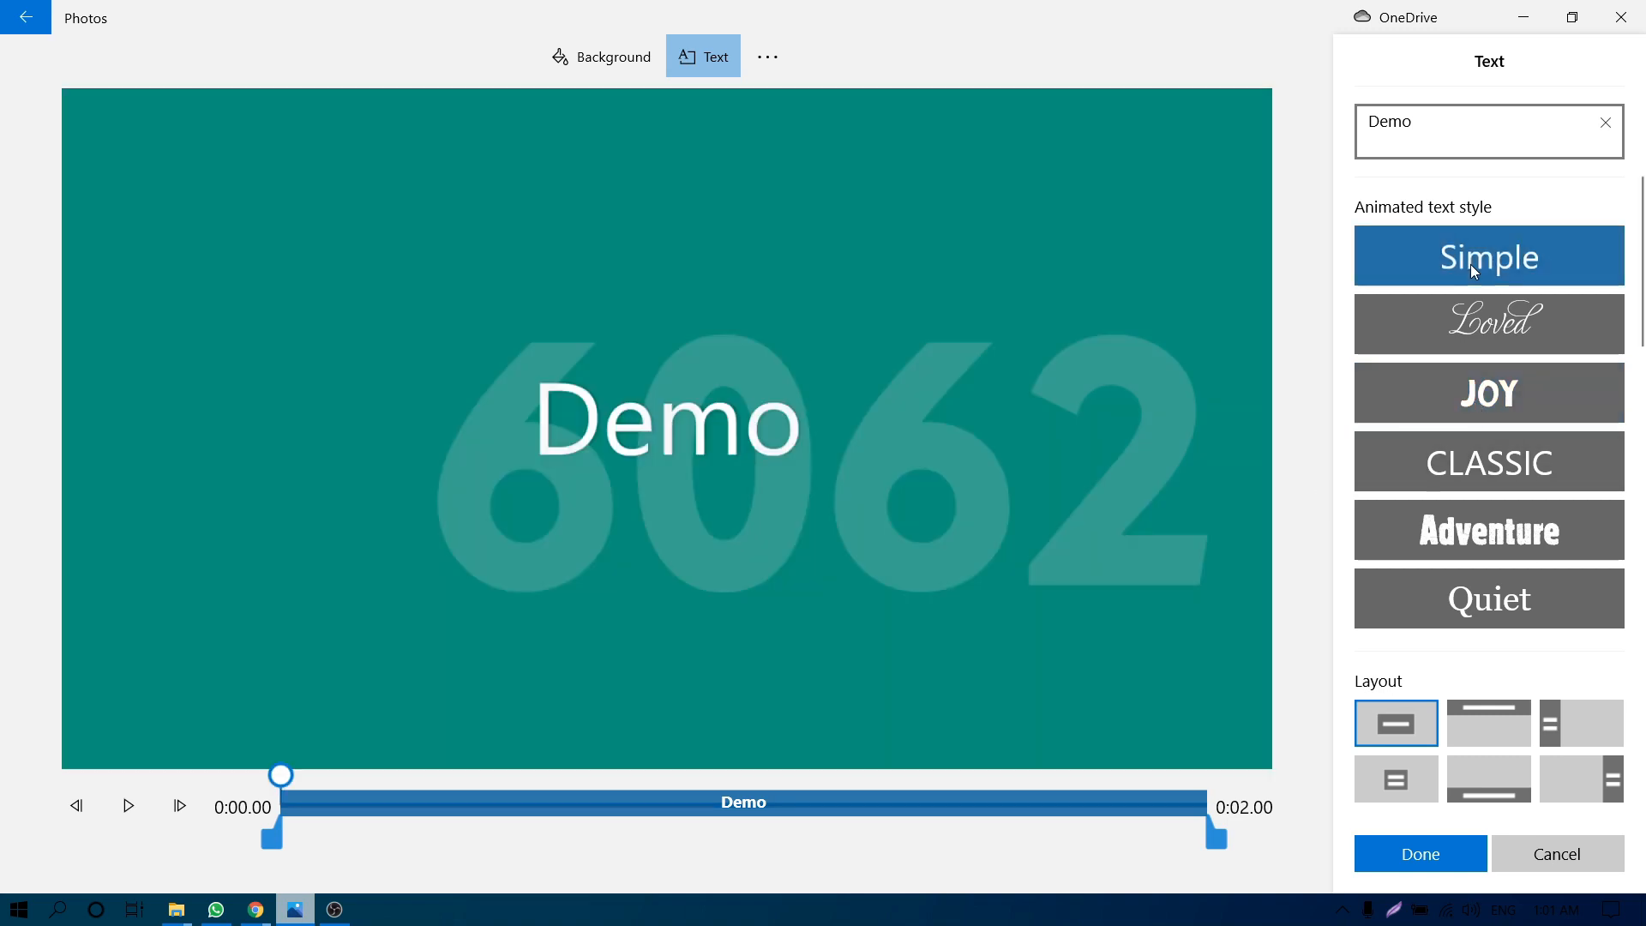
pyautogui.click(1480, 313)
pyautogui.click(1482, 399)
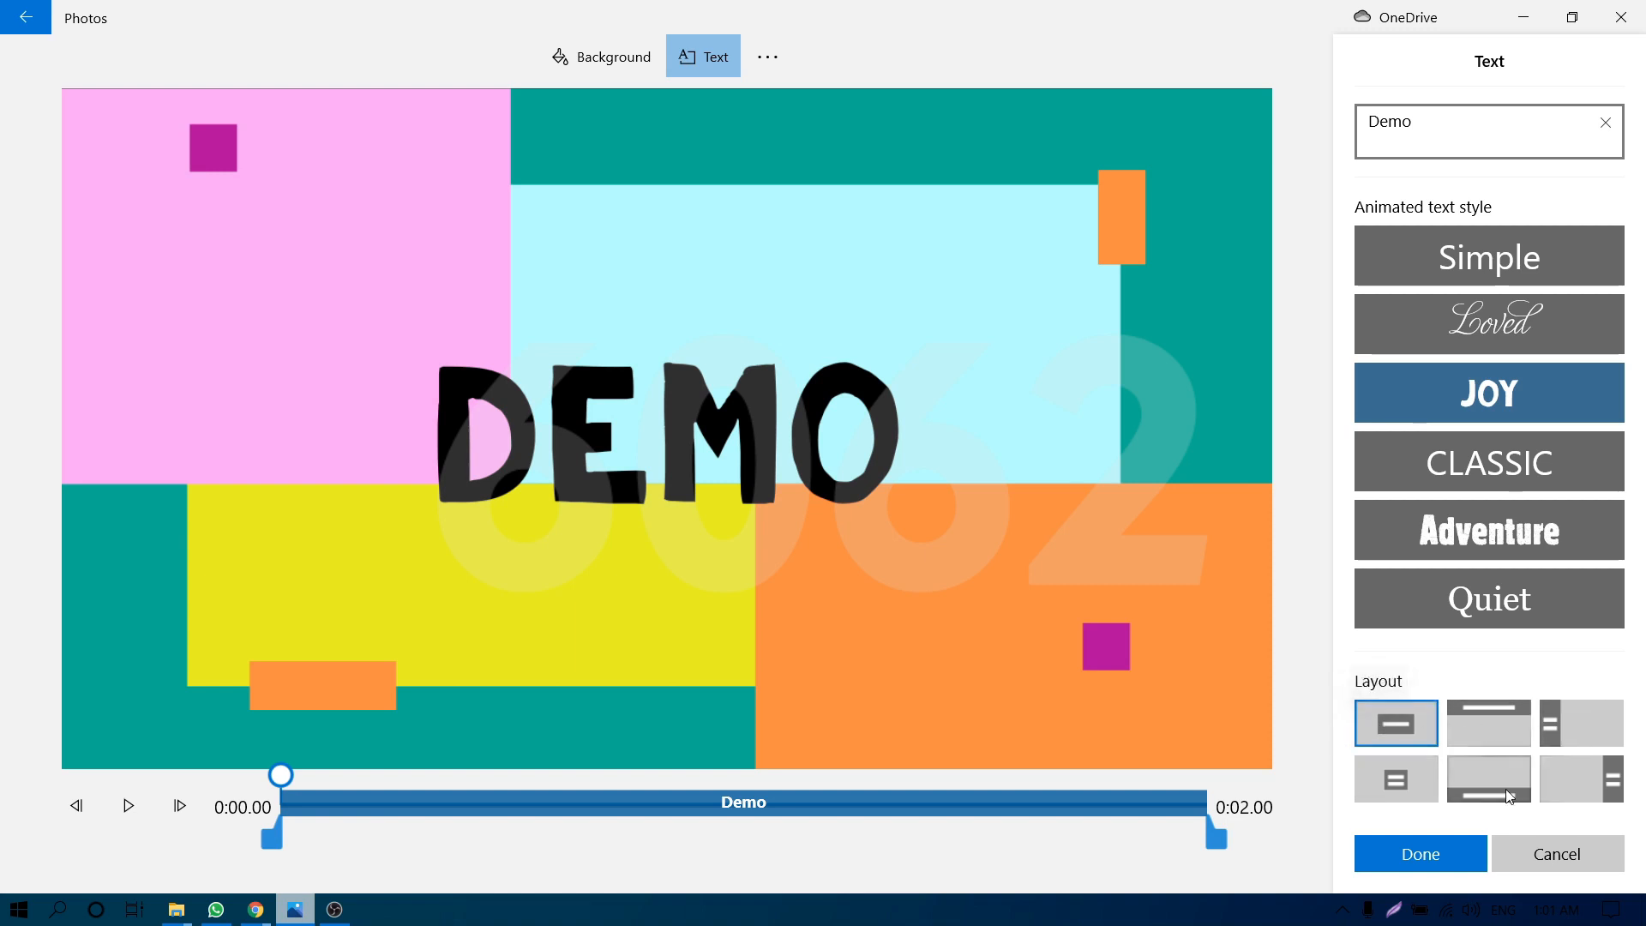
# Try the top, left-side and bottom layouts for the title text and return to the first, centred layout.
pyautogui.click(1489, 723)
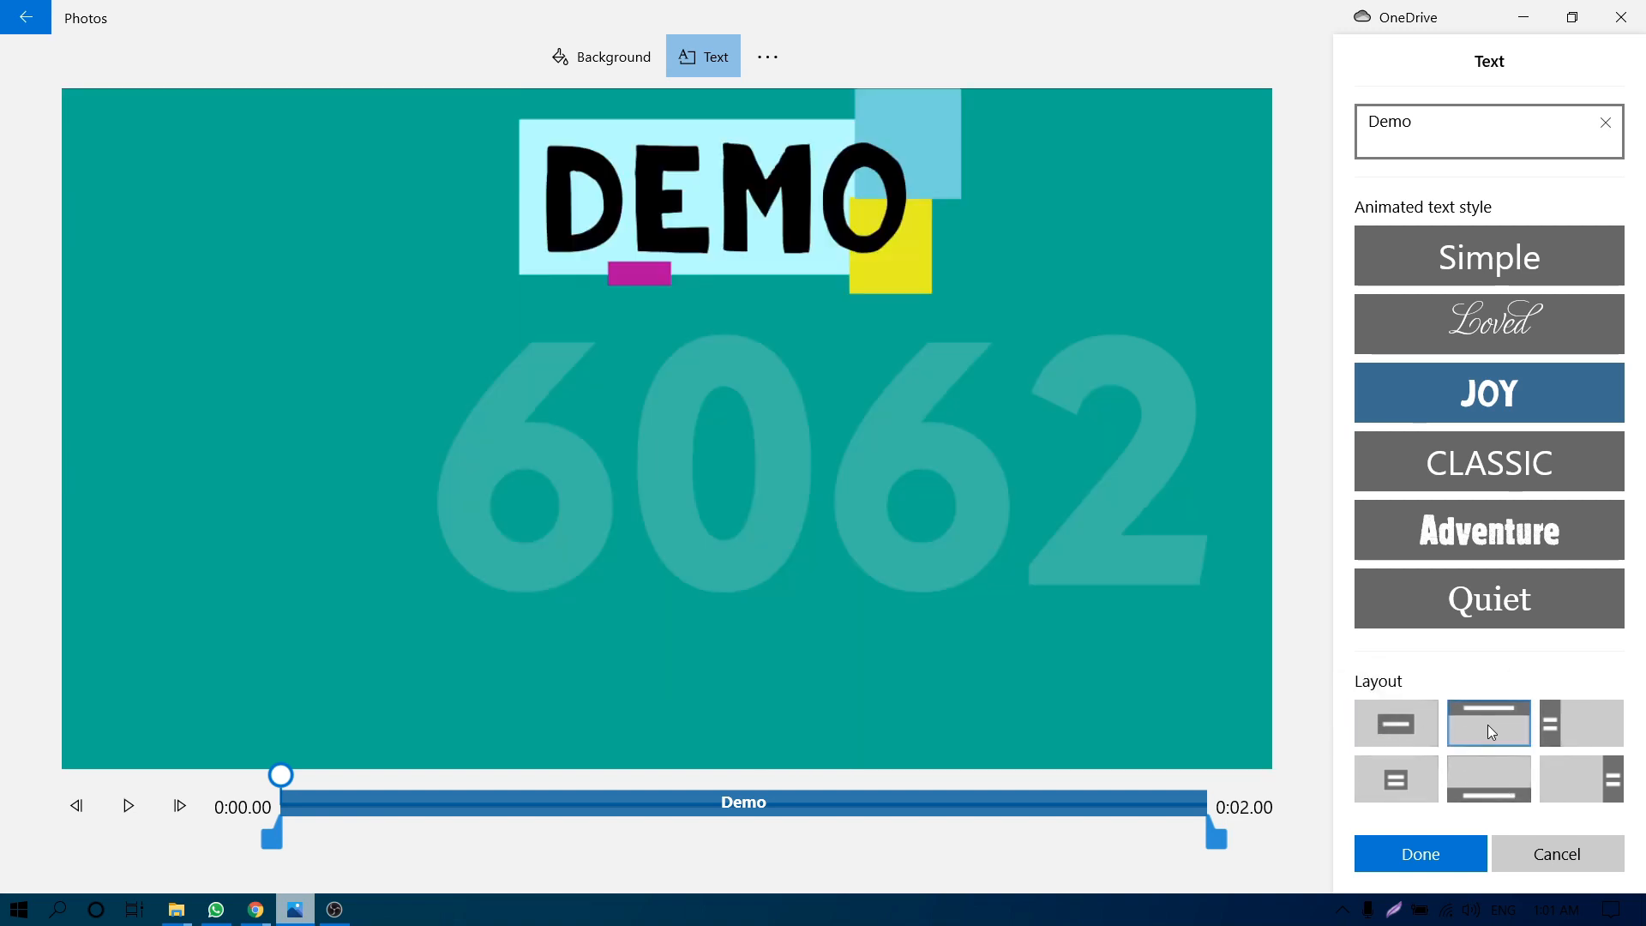
pyautogui.click(1552, 734)
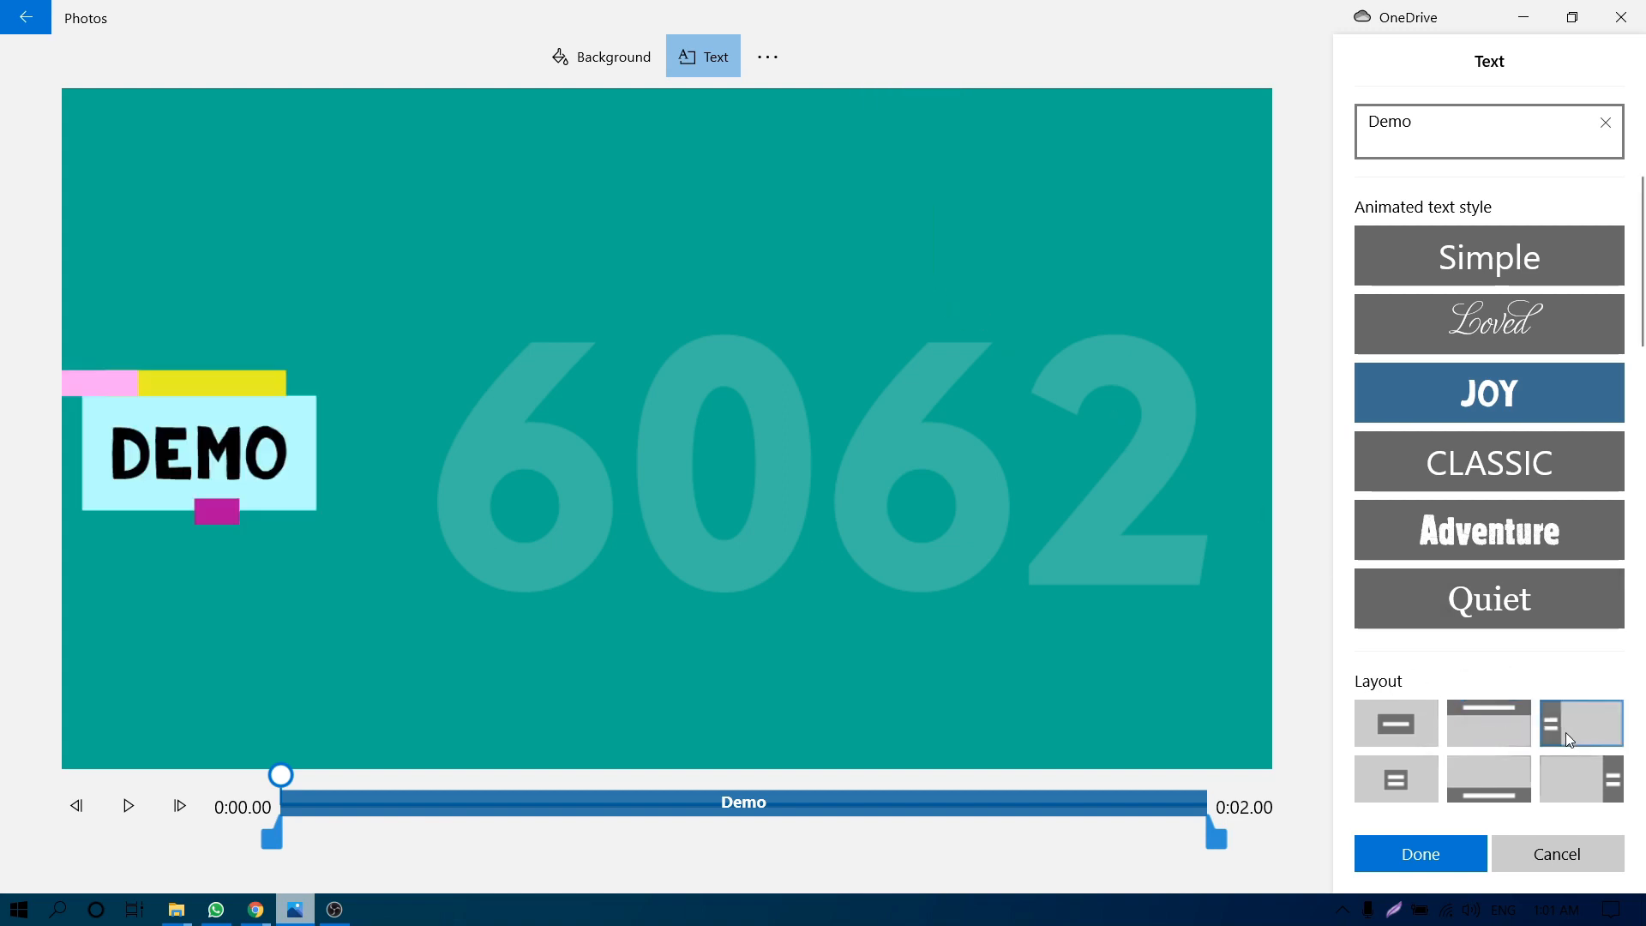
pyautogui.click(1504, 784)
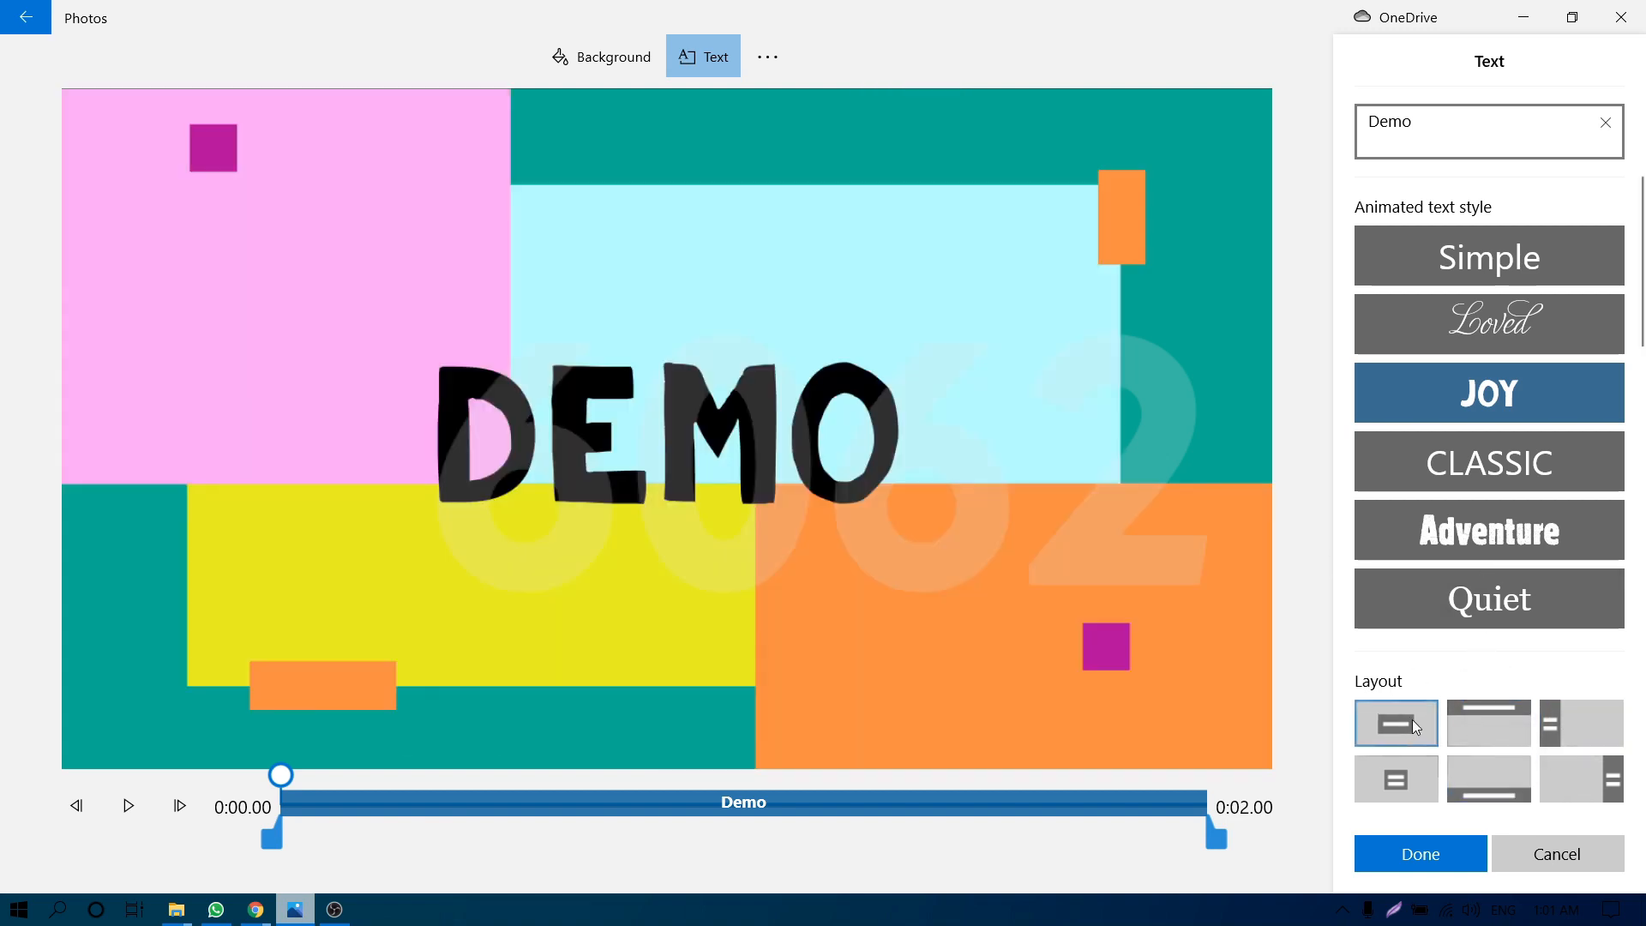
pyautogui.click(1413, 718)
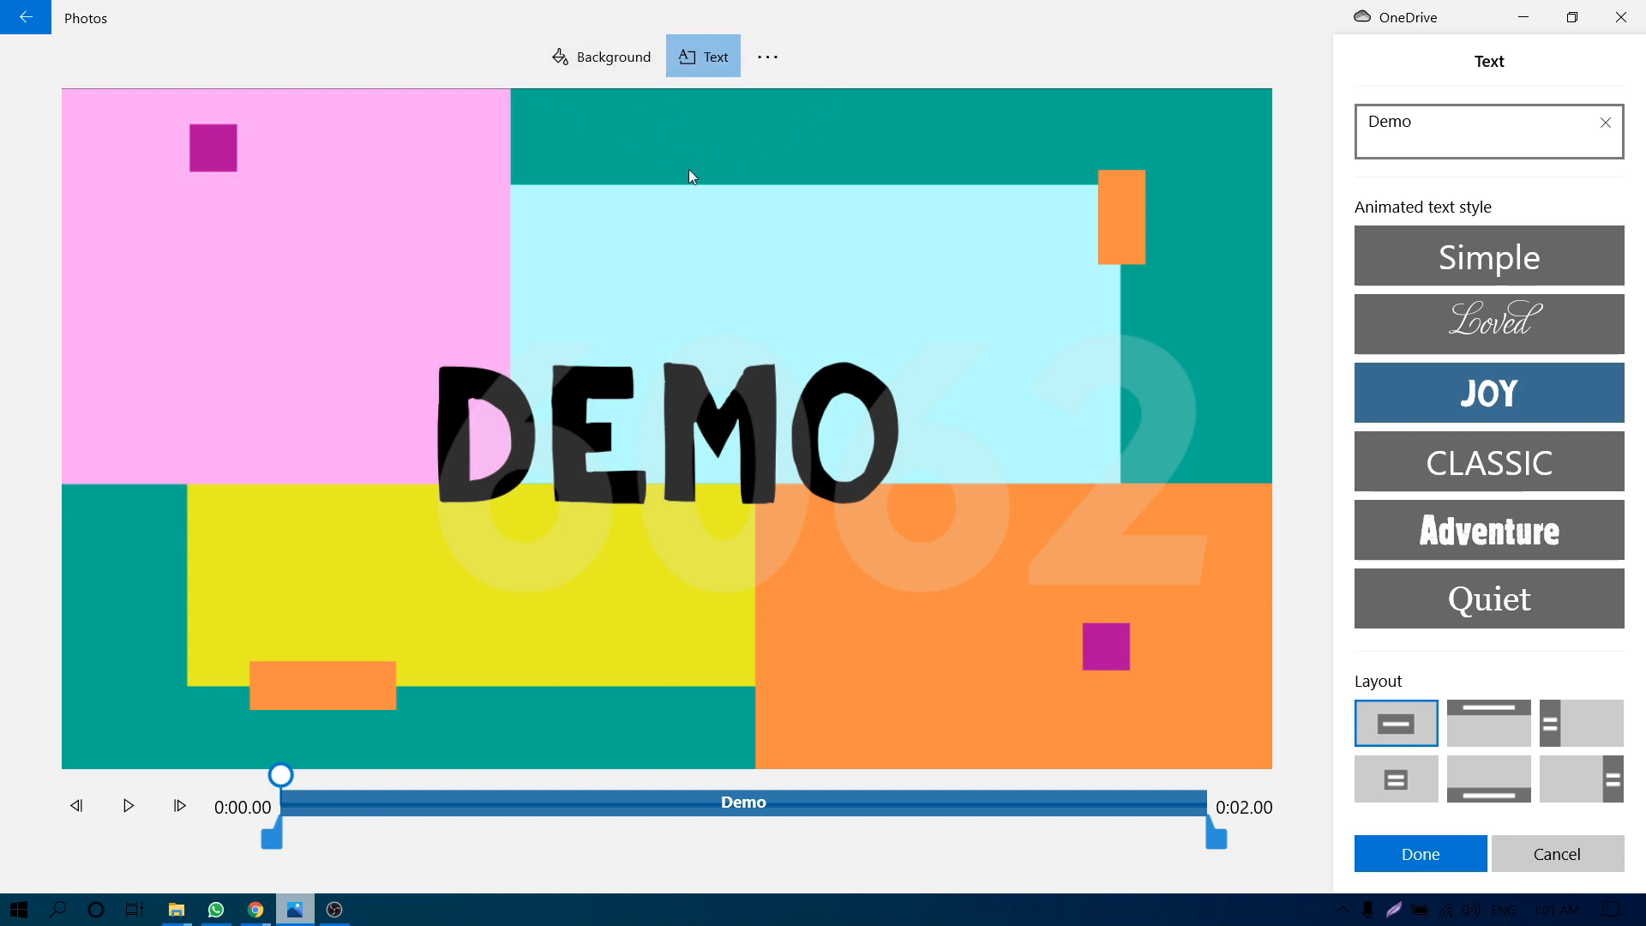
# Try several background colours on the title card, including Pale rust, and apply the blue one.
pyautogui.click(598, 69)
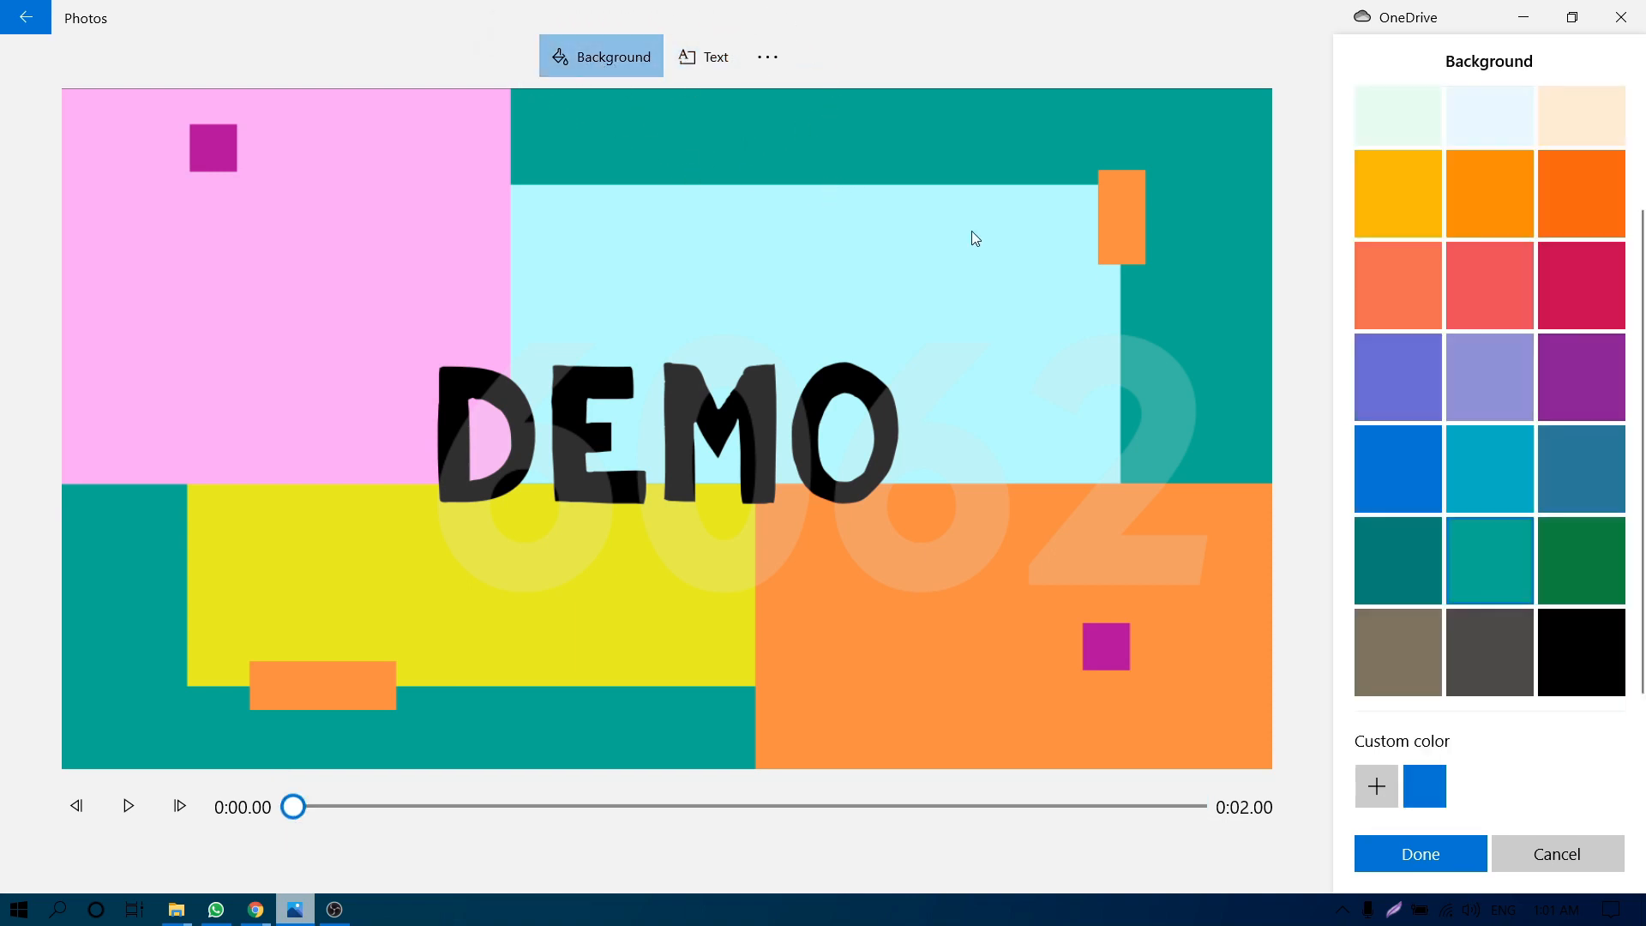
pyautogui.click(1376, 379)
pyautogui.click(1395, 302)
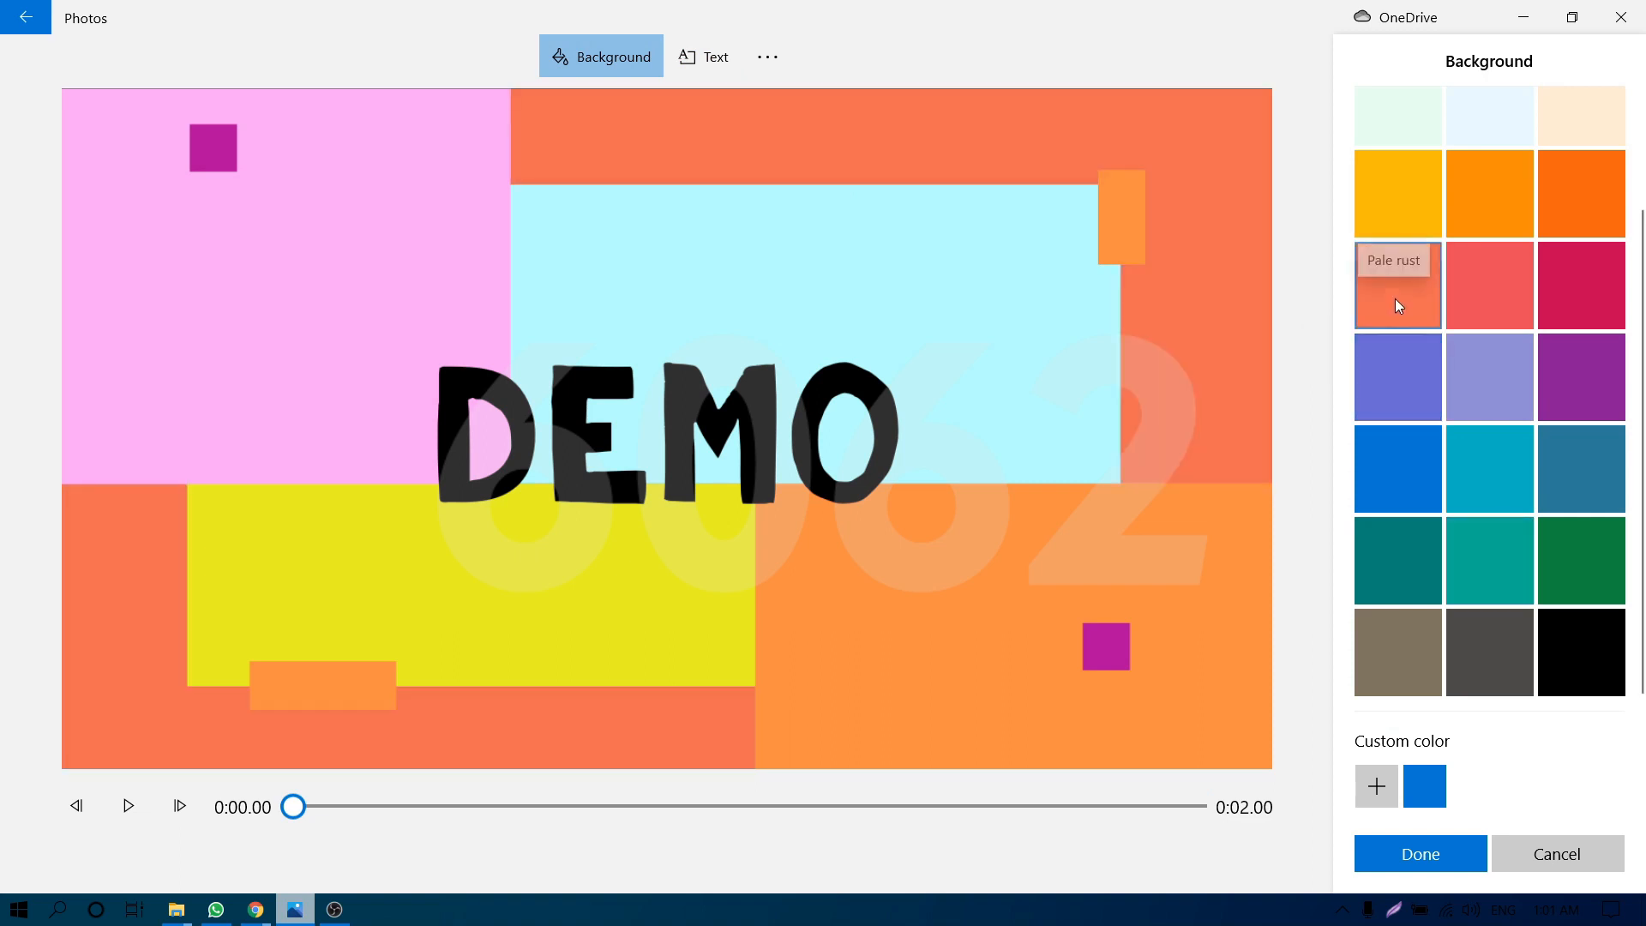
pyautogui.click(1399, 220)
pyautogui.click(1500, 220)
pyautogui.click(1495, 287)
pyautogui.click(1507, 487)
pyautogui.click(1398, 446)
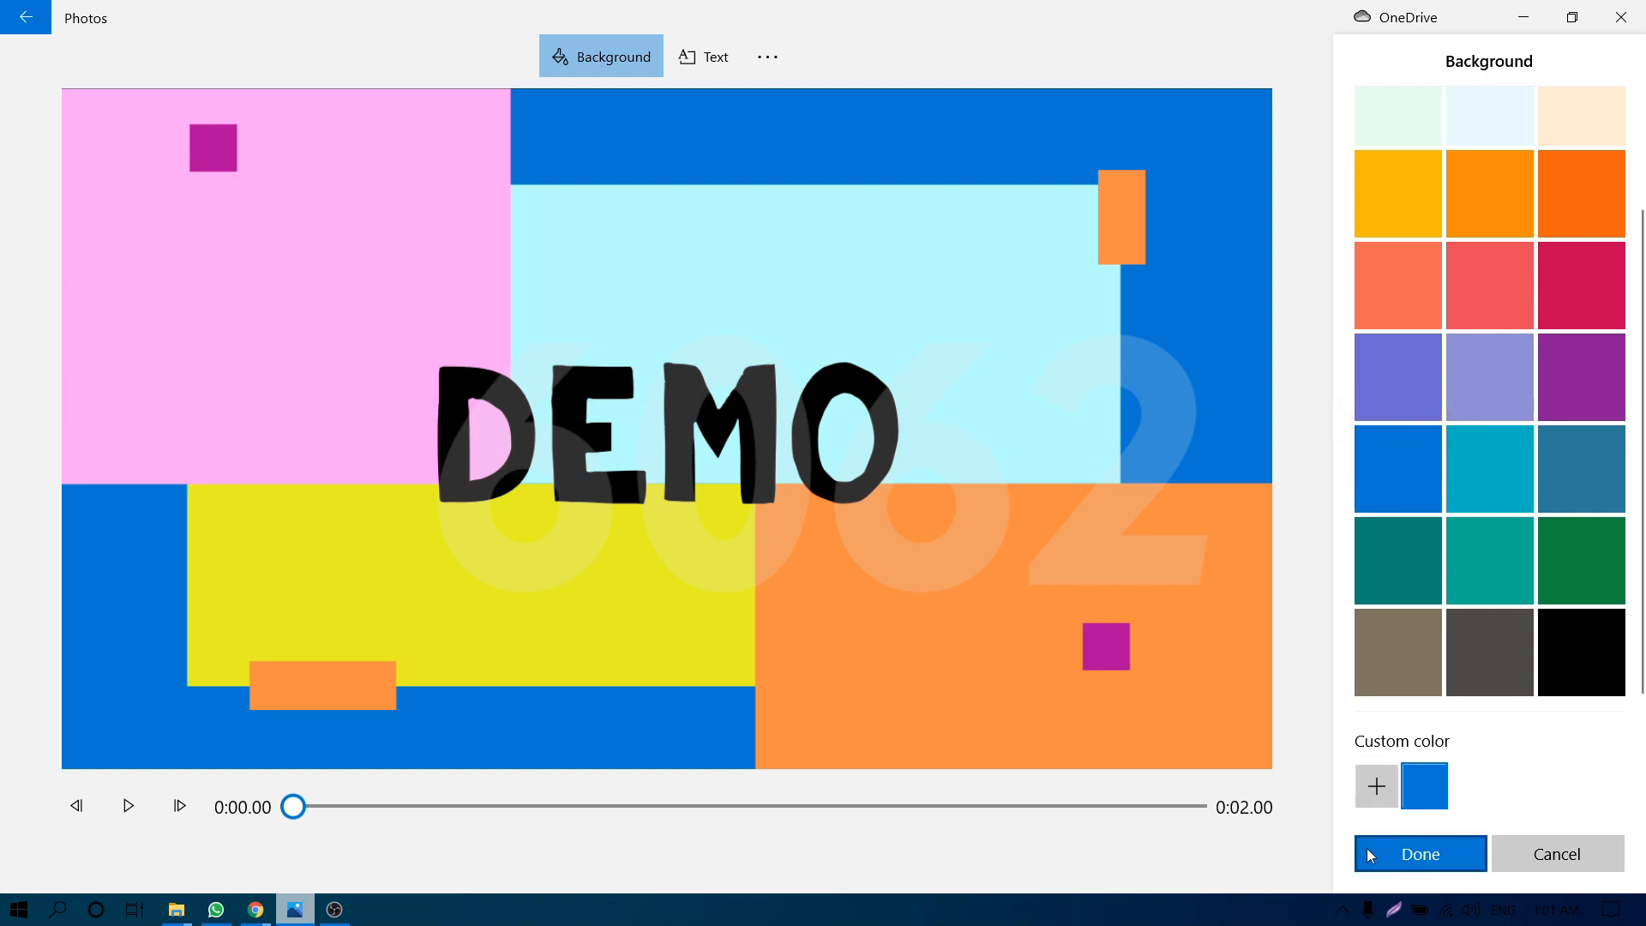
pyautogui.click(1433, 852)
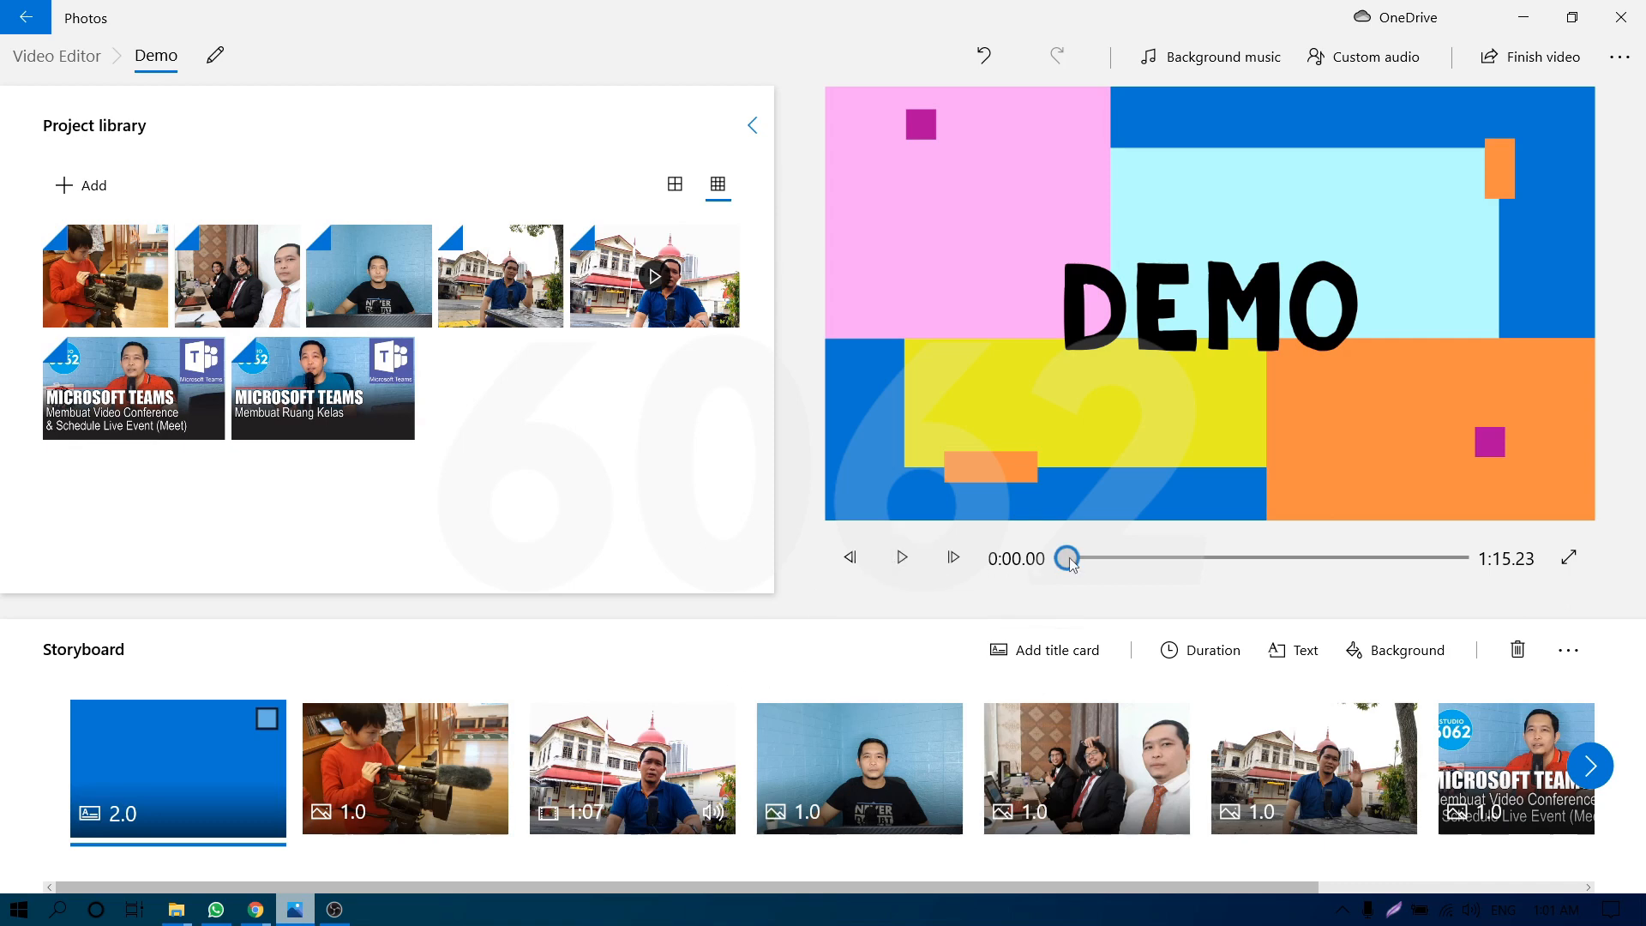
# Play the beginning of the video through the title card, pause it, and return the playhead to the start.
pyautogui.click(907, 563)
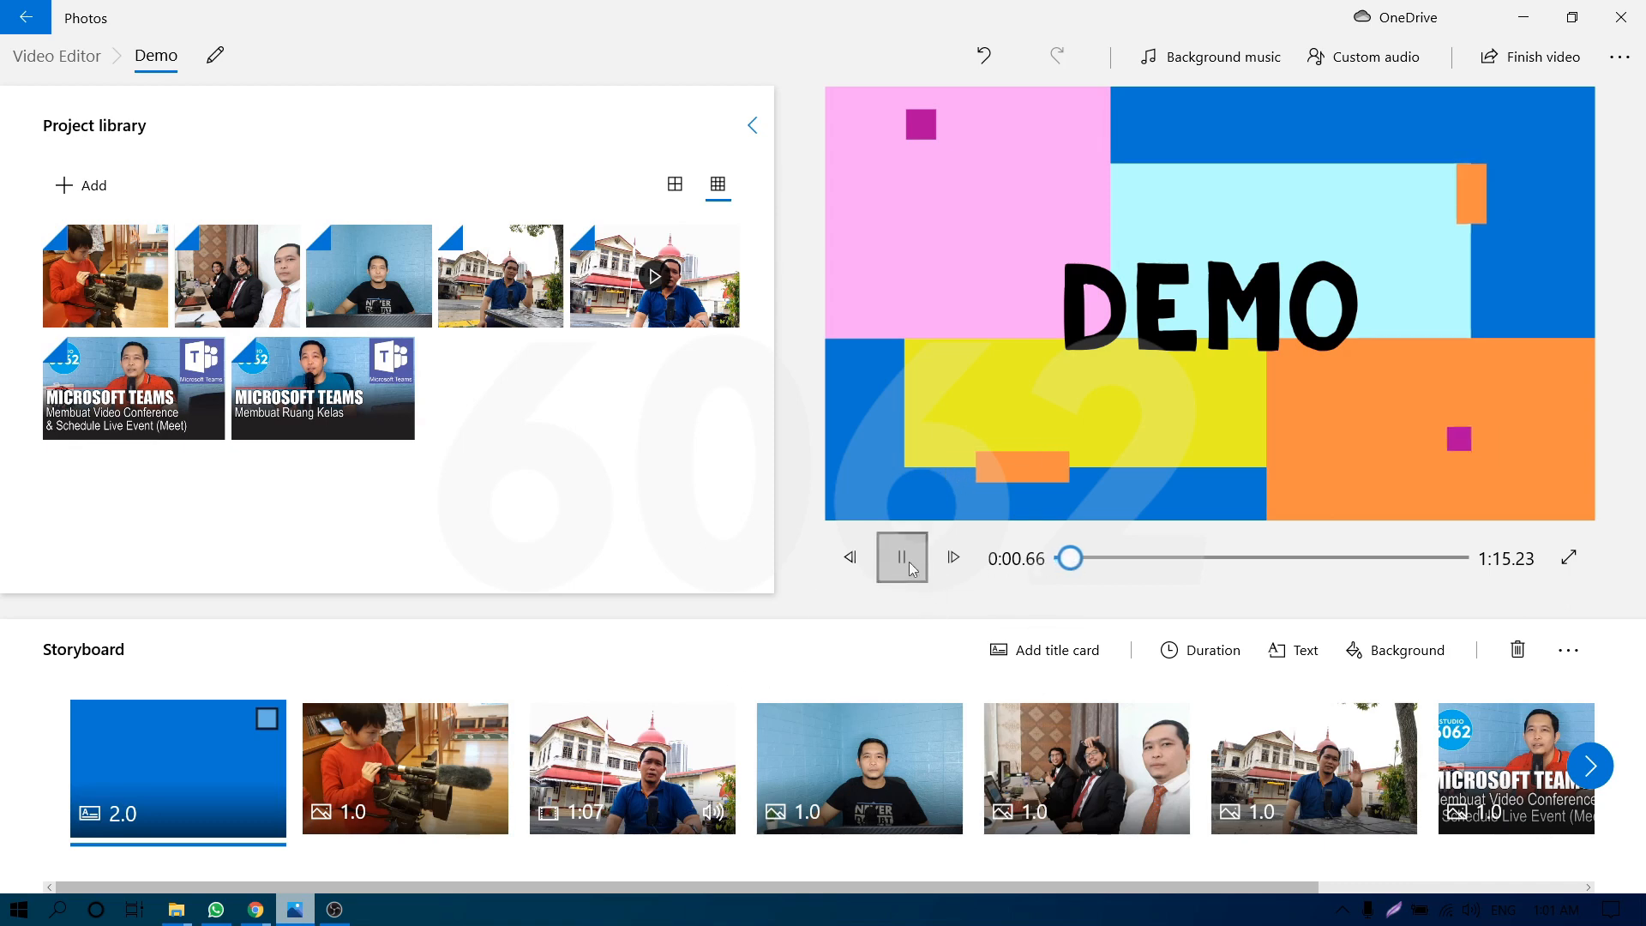
pyautogui.click(911, 570)
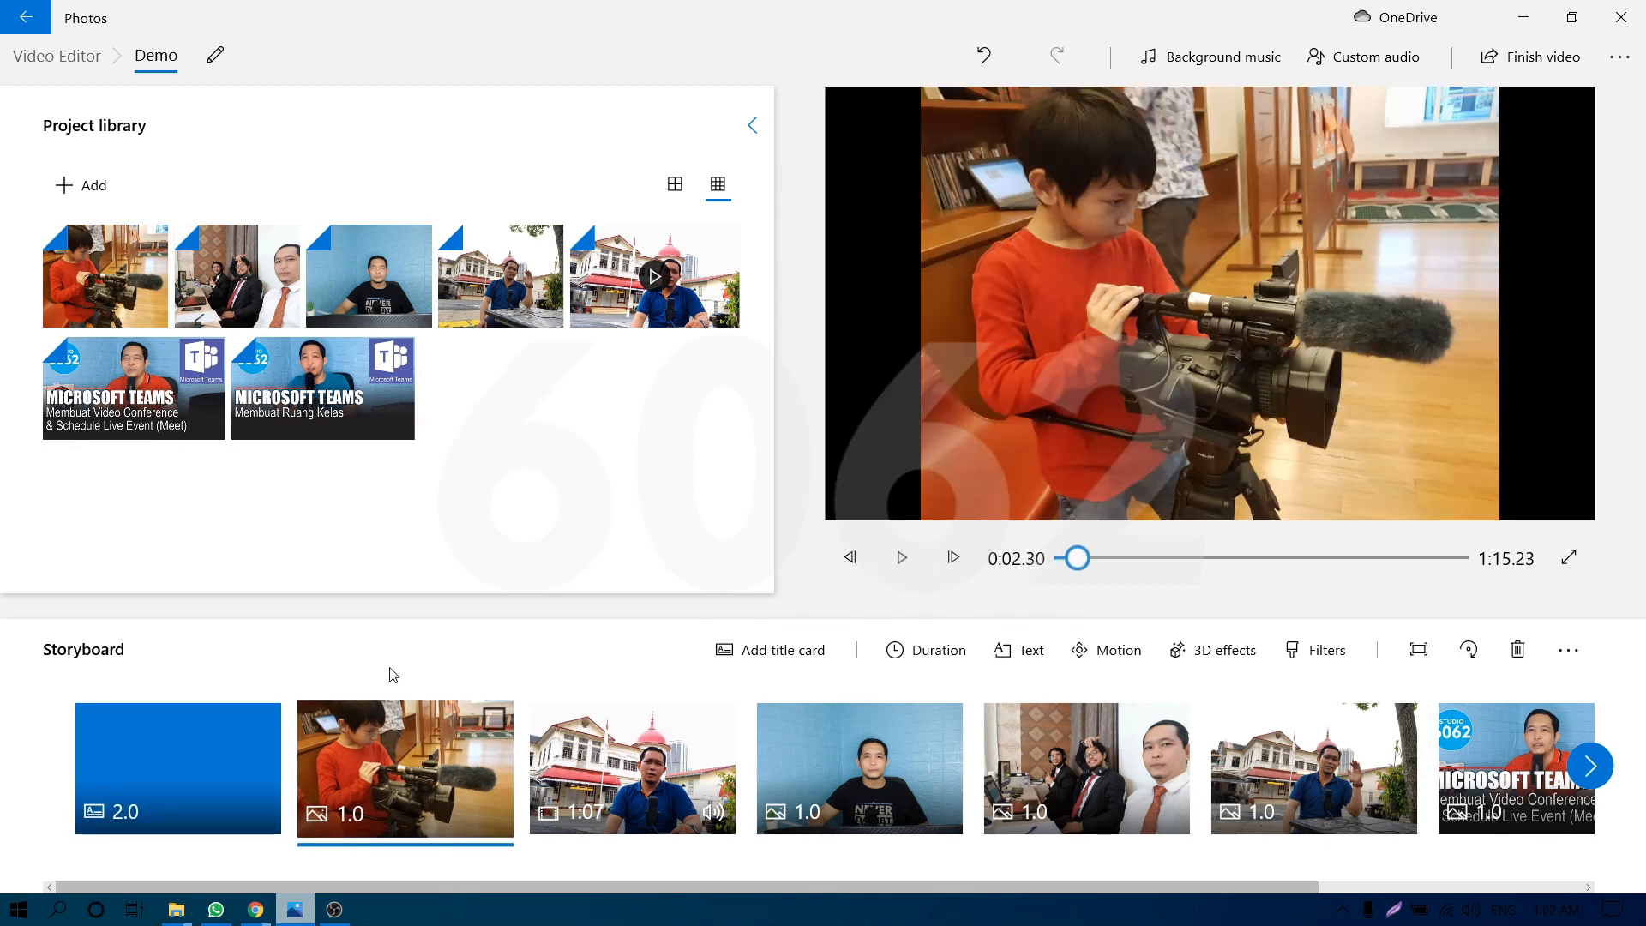
pyautogui.moveTo(1077, 558); pyautogui.dragTo(1063, 558)
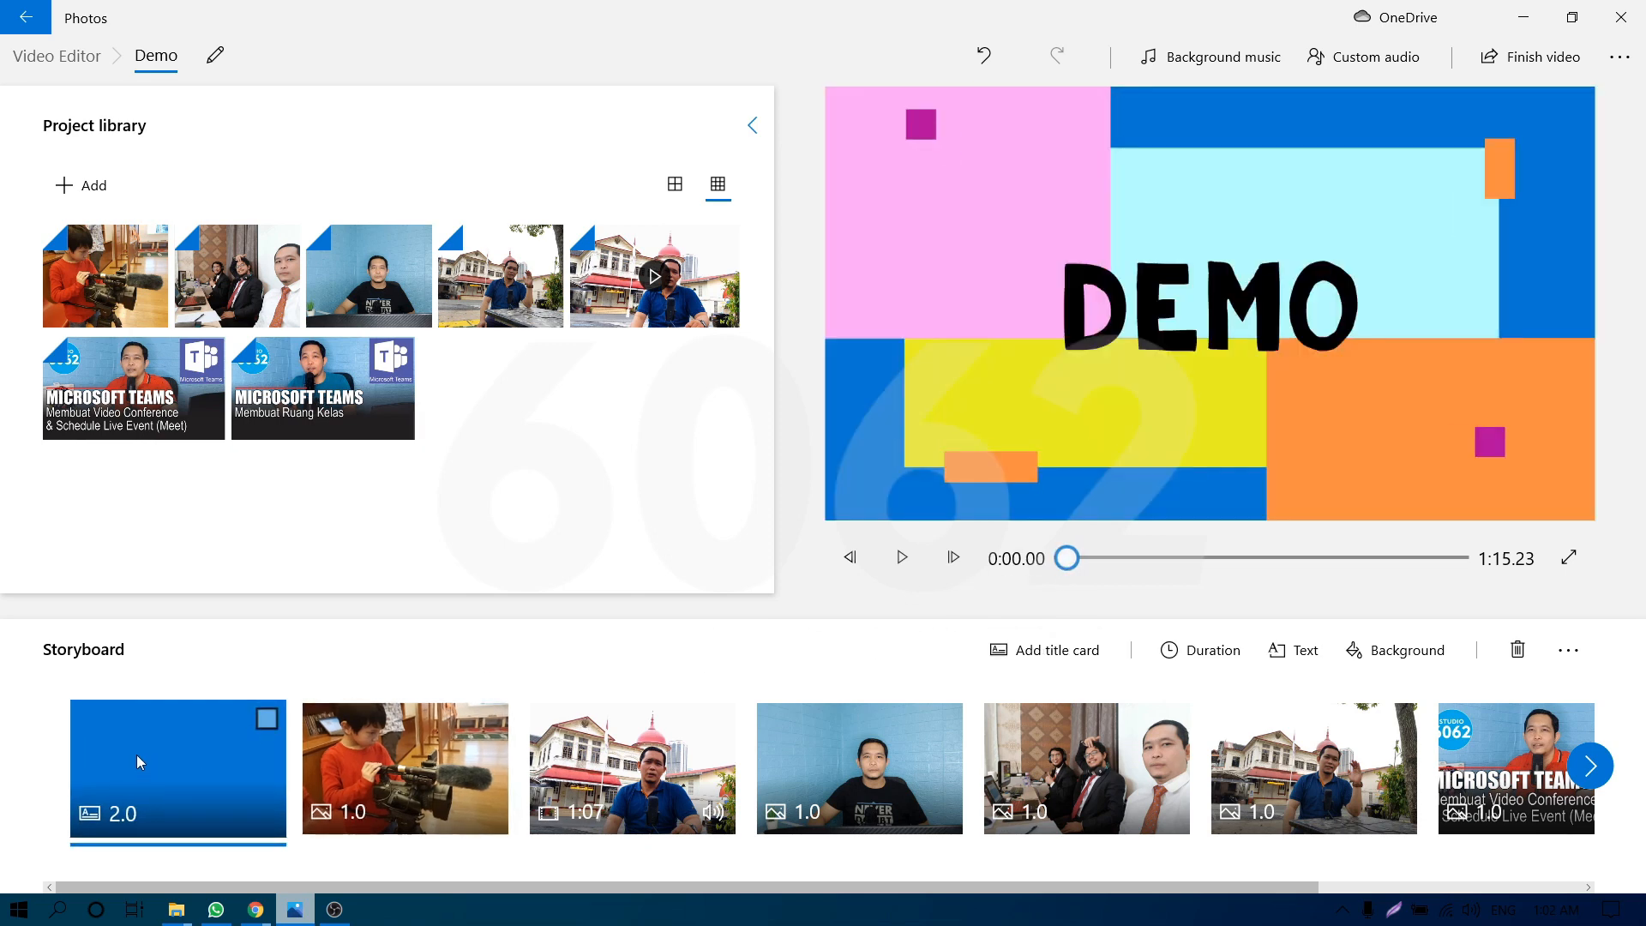
# Add the caption "Text" to the storyboard's first photo.
pyautogui.click(403, 763)
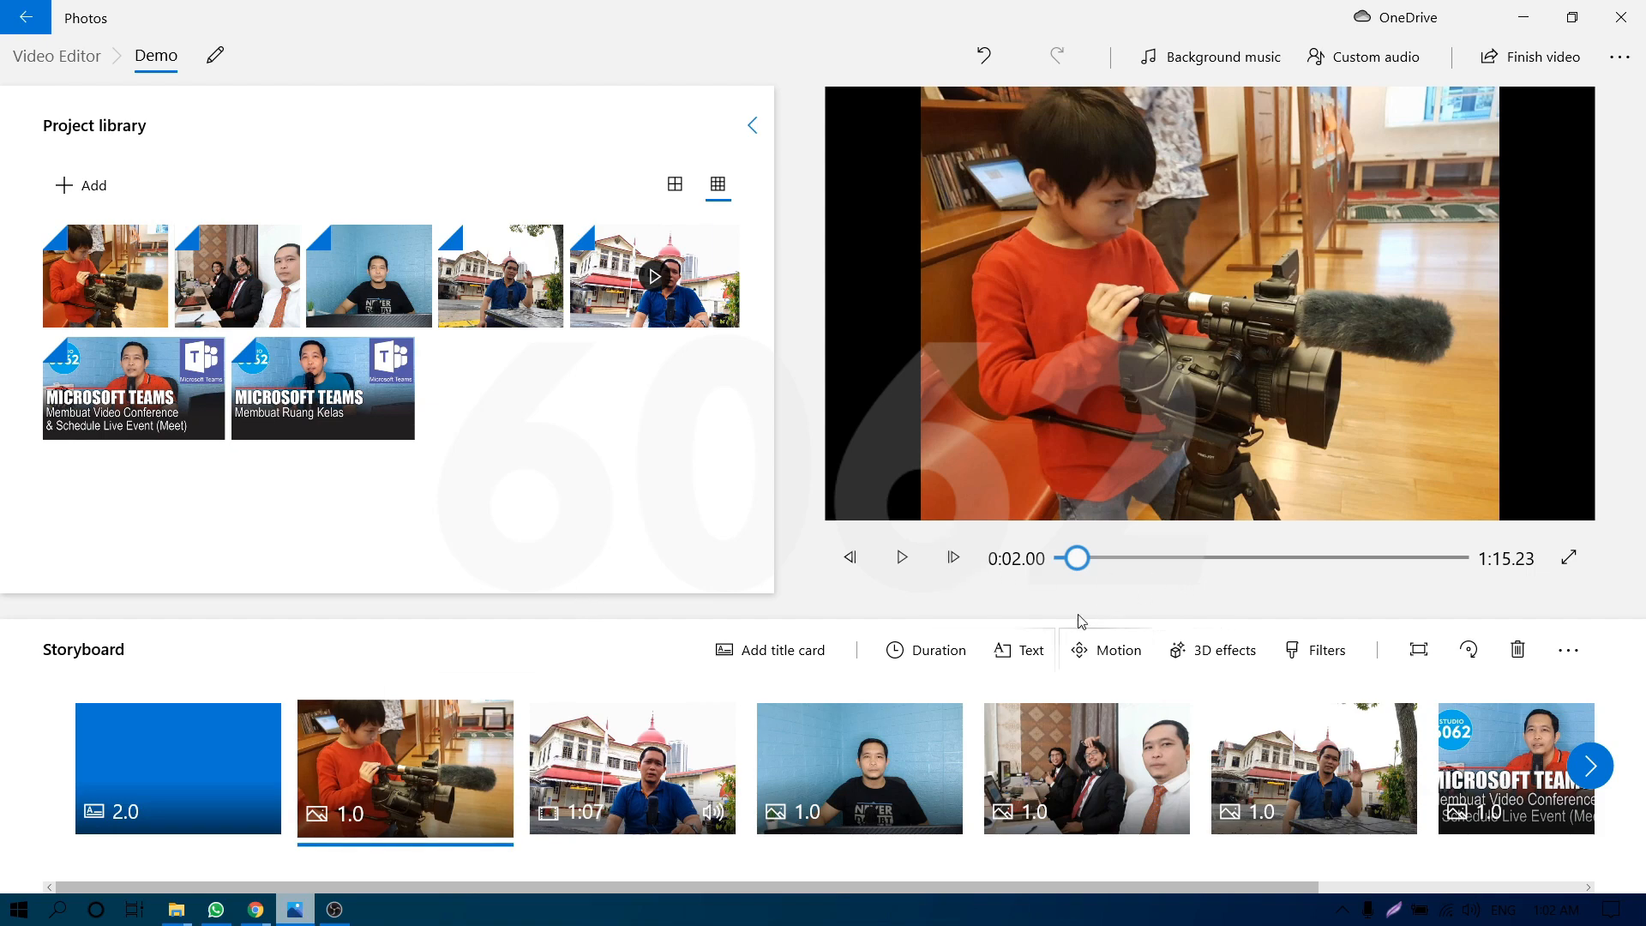
pyautogui.click(1026, 656)
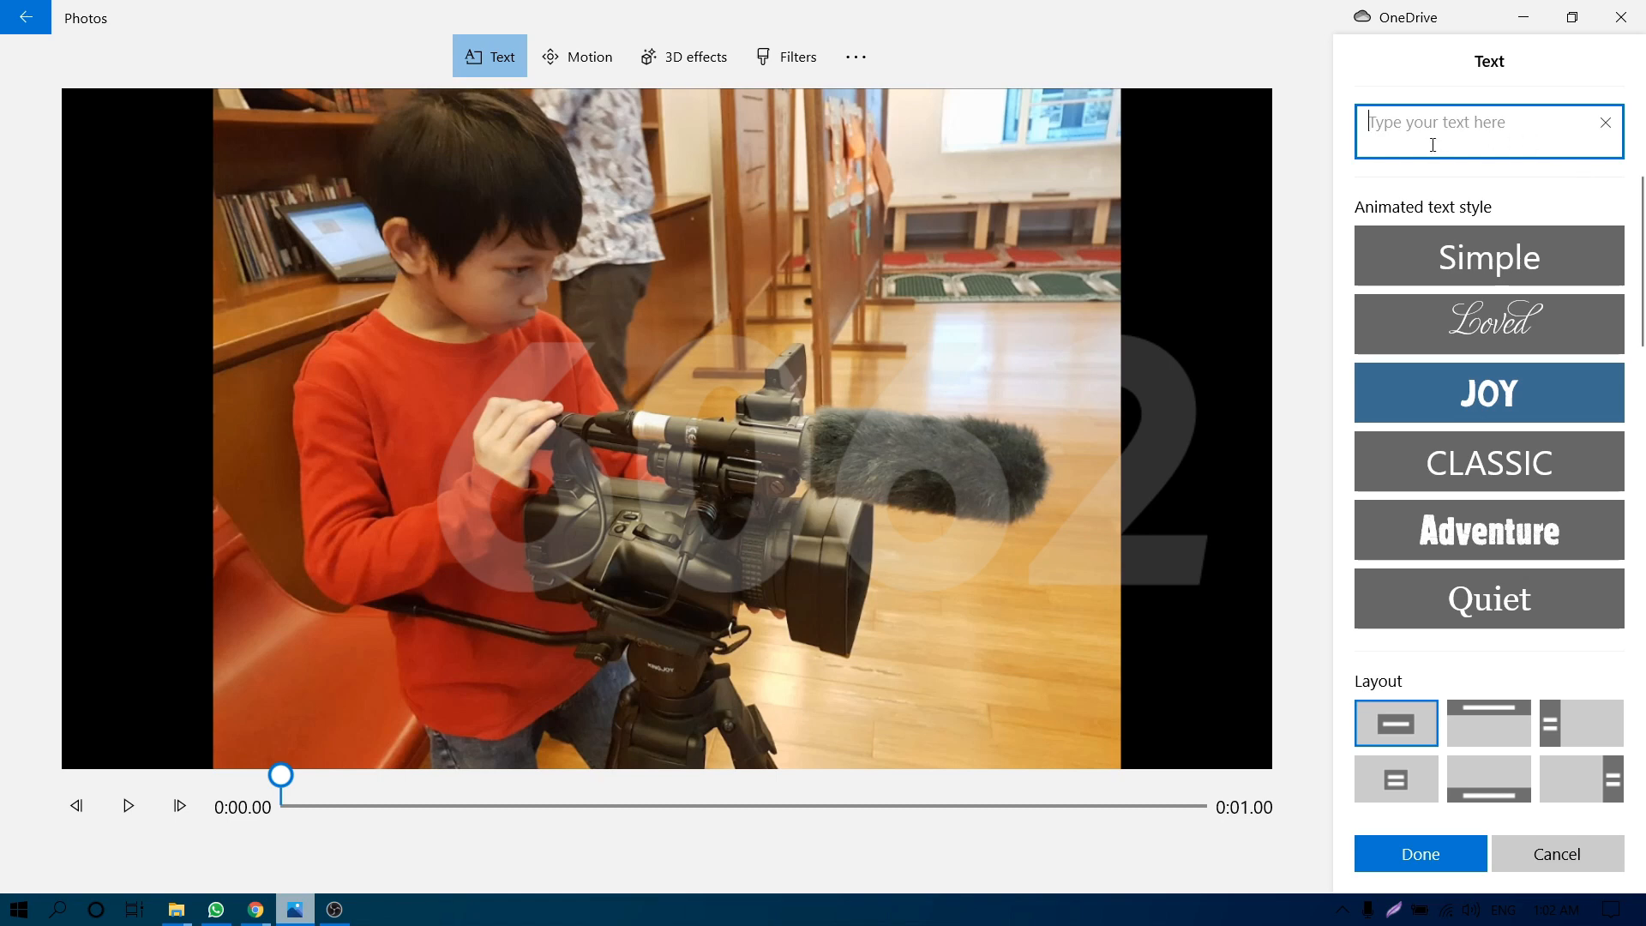
pyautogui.write('Y')
pyautogui.press('BackSpace')
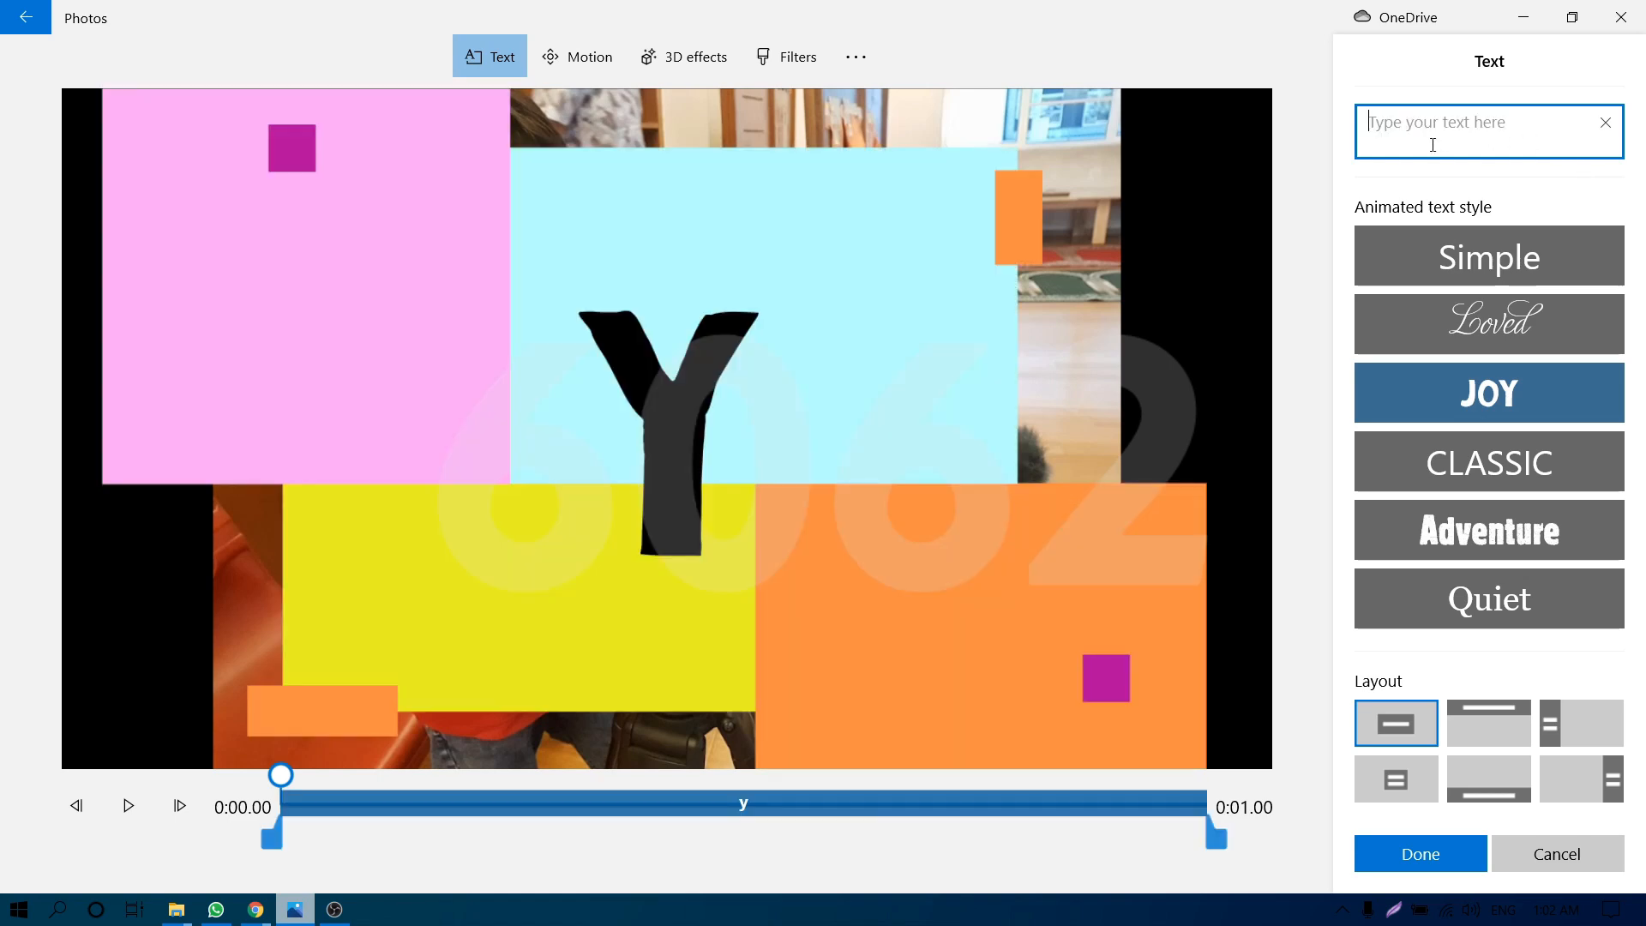
pyautogui.write('T')
pyautogui.press('BackSpace')
pyautogui.write('Text')
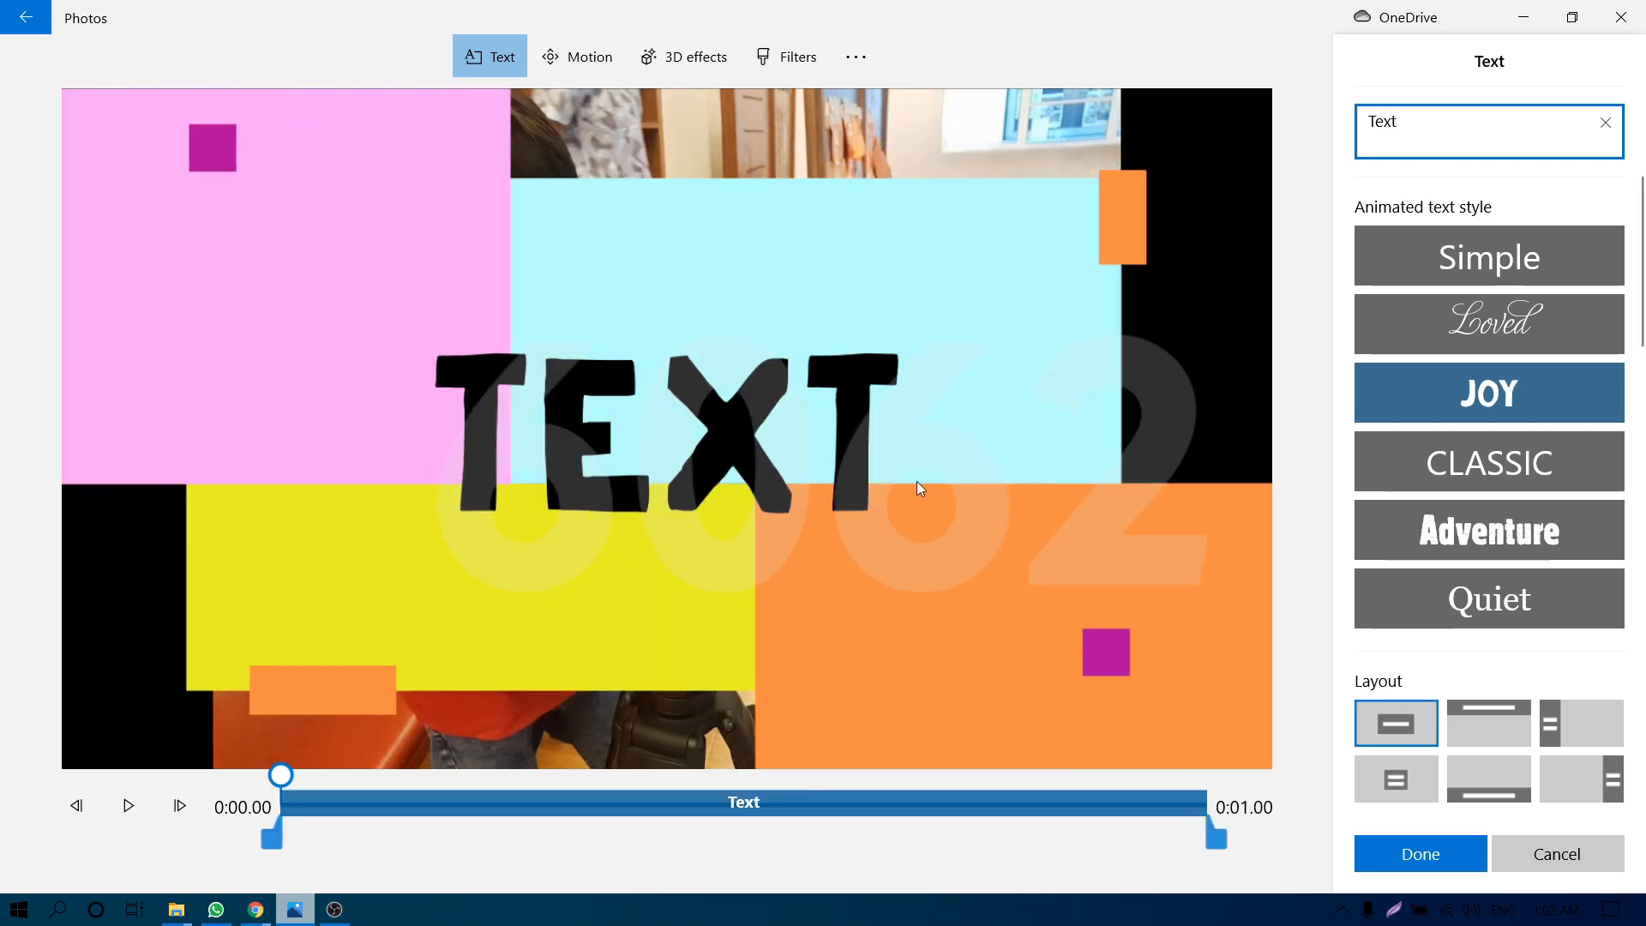
# Give the photo's caption the Loved animated style with the Title 1 layout, trying other layouts first, and save the text.
pyautogui.click(1468, 320)
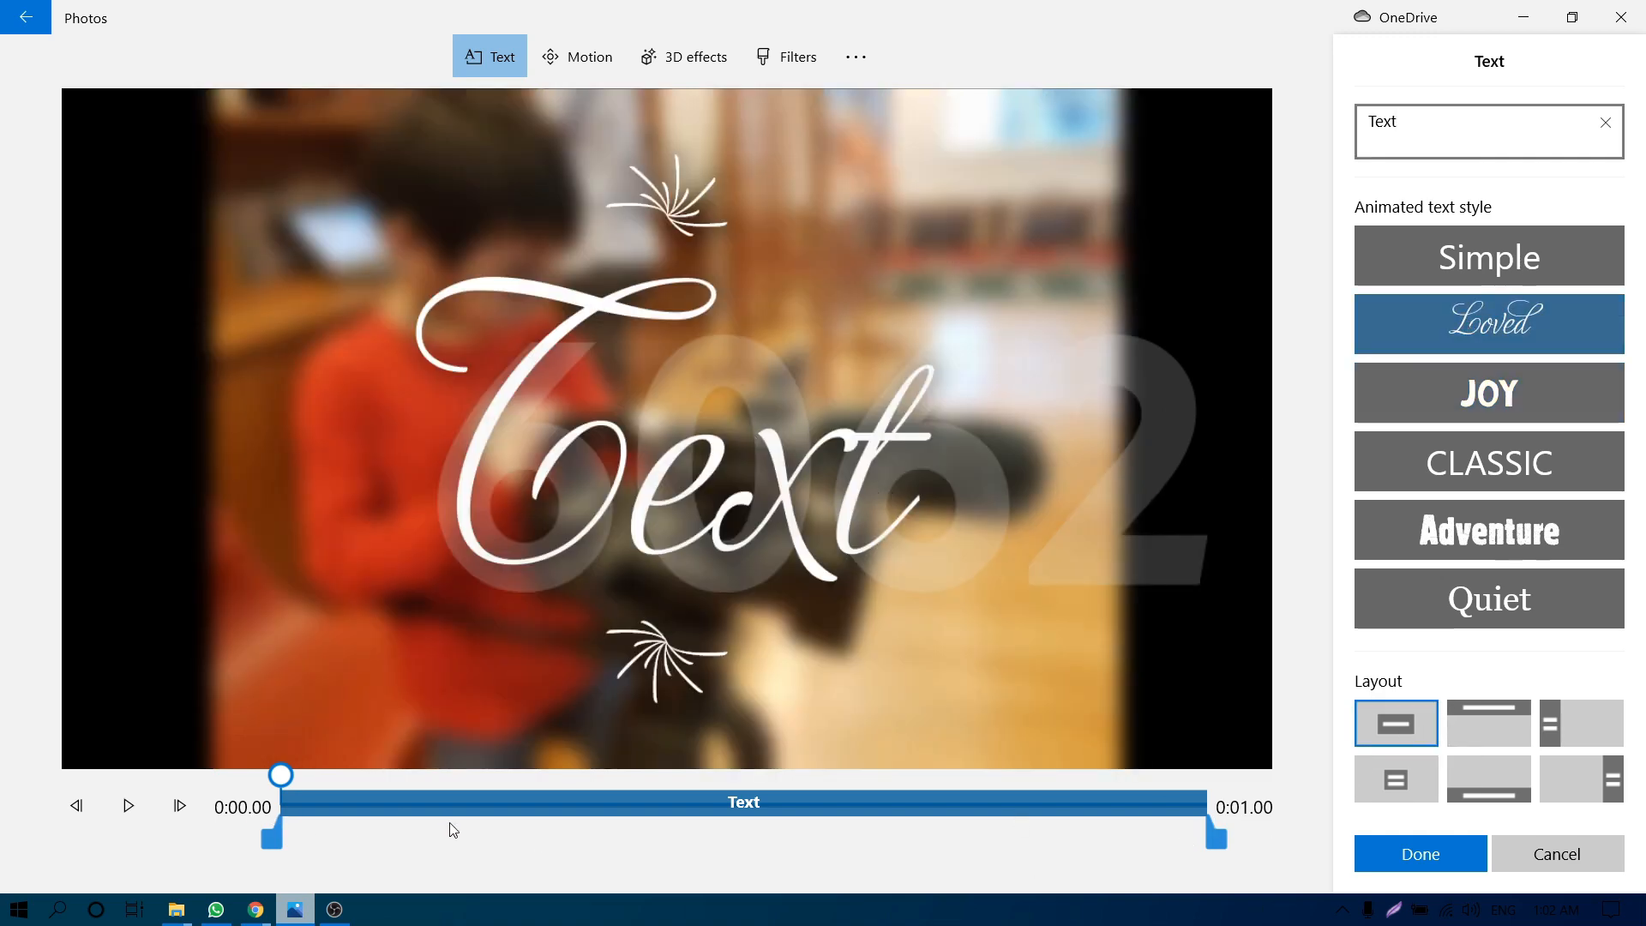
pyautogui.click(1465, 720)
pyautogui.click(1396, 771)
pyautogui.click(1398, 742)
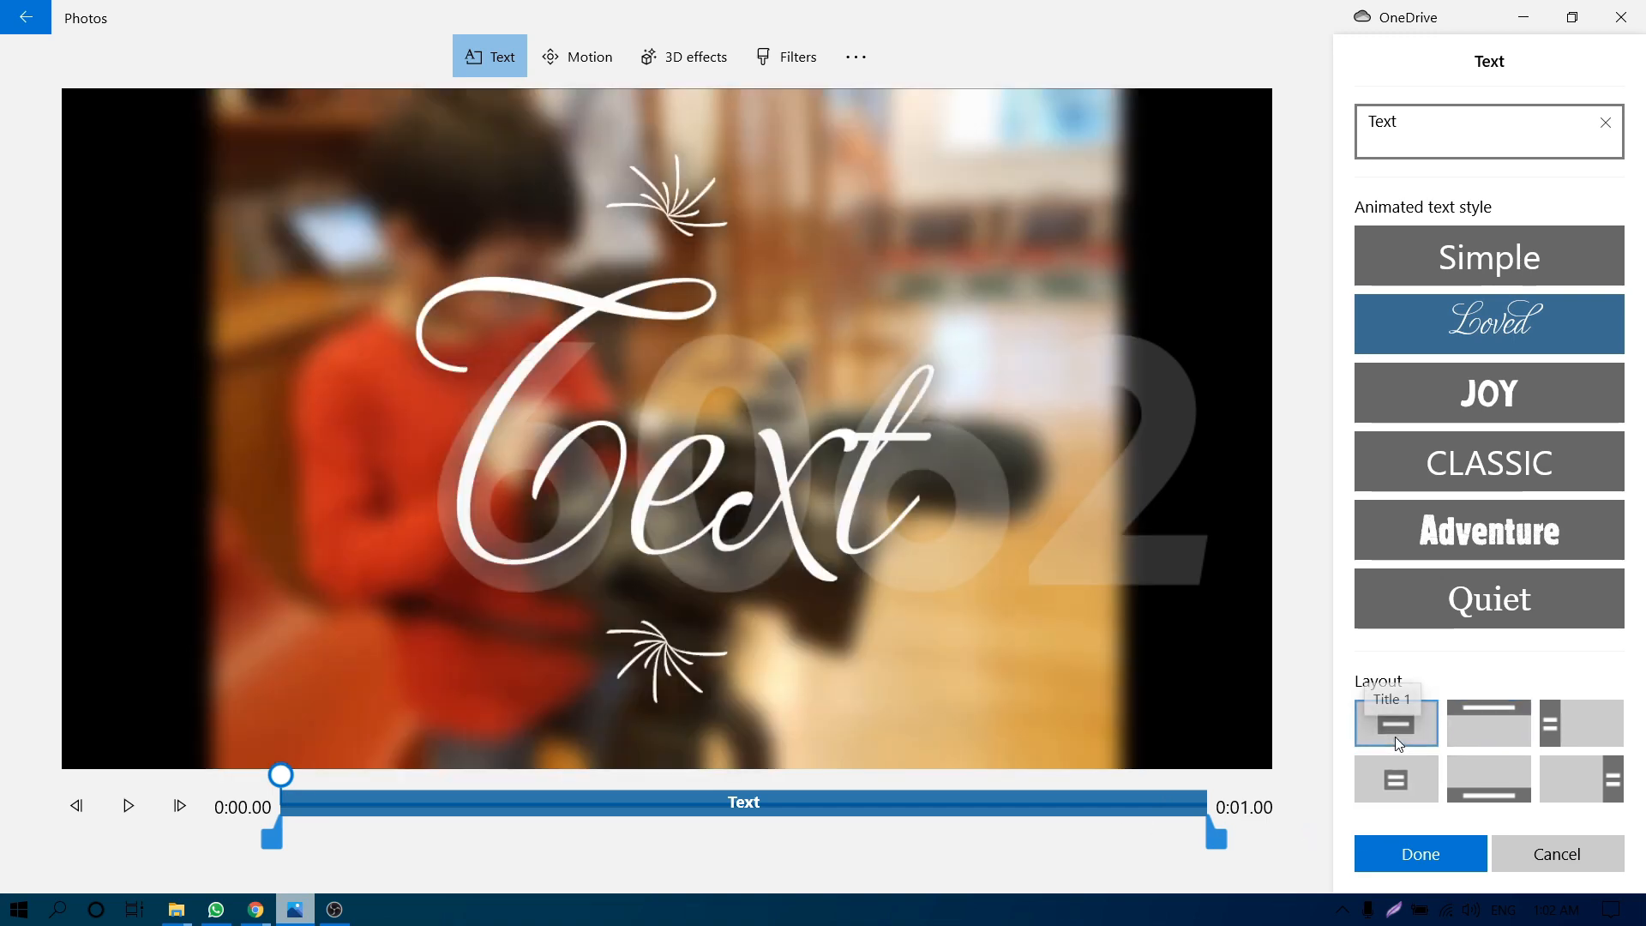
pyautogui.click(1446, 864)
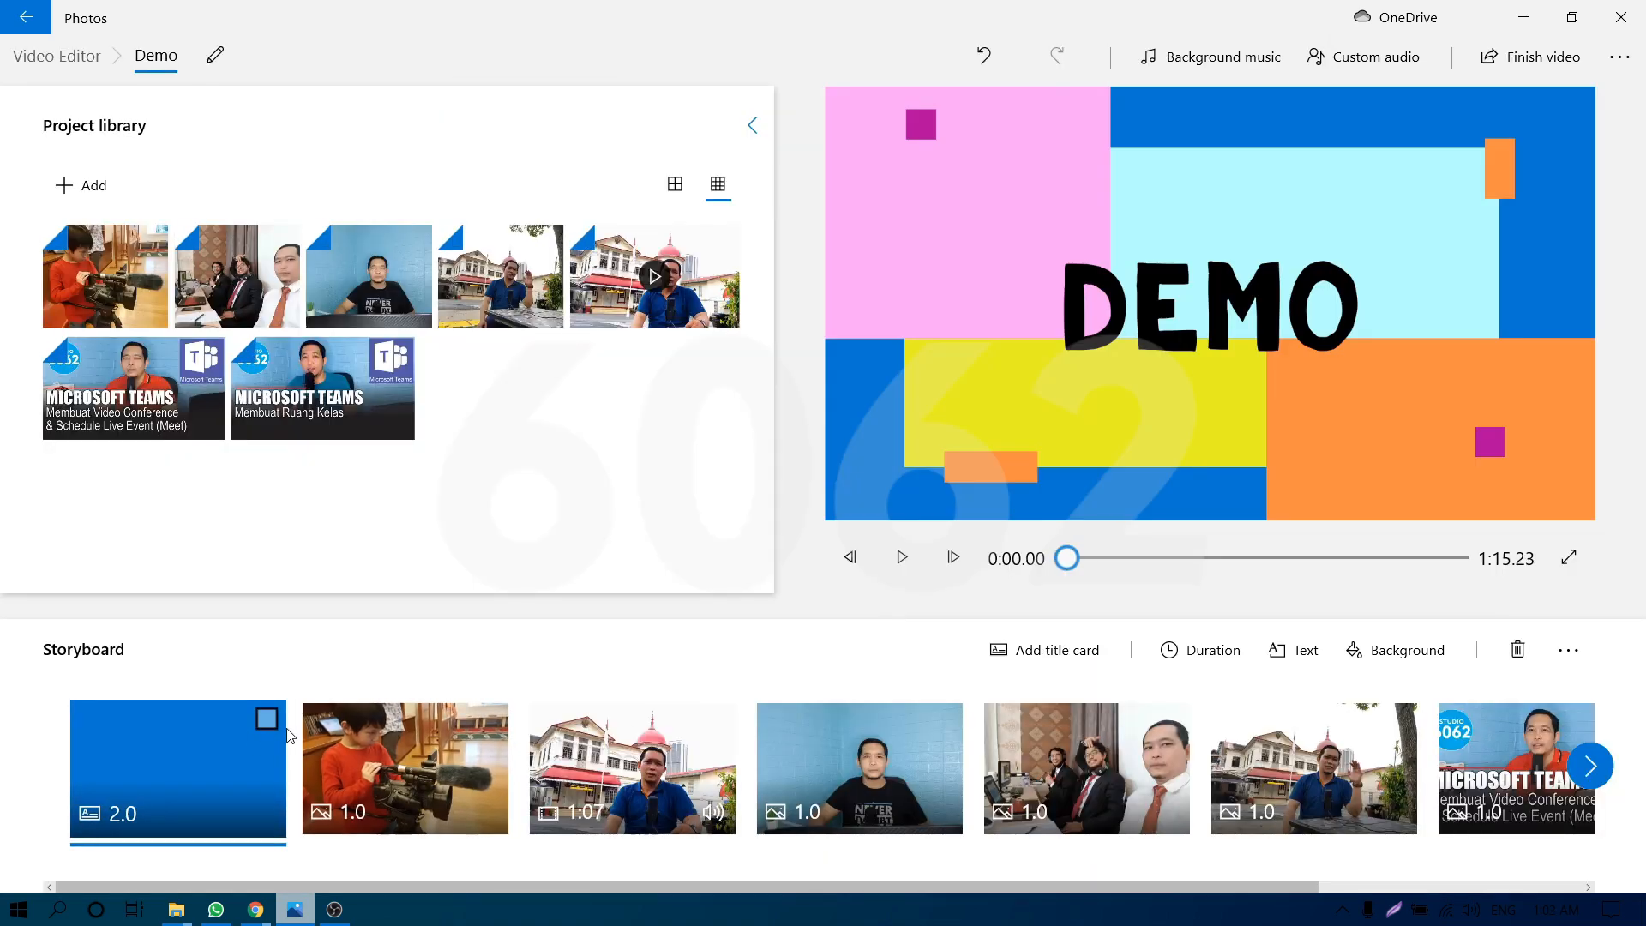
# Compare the previews and editing options of the title card, the first photo and the video clip on the storyboard.
pyautogui.click(394, 749)
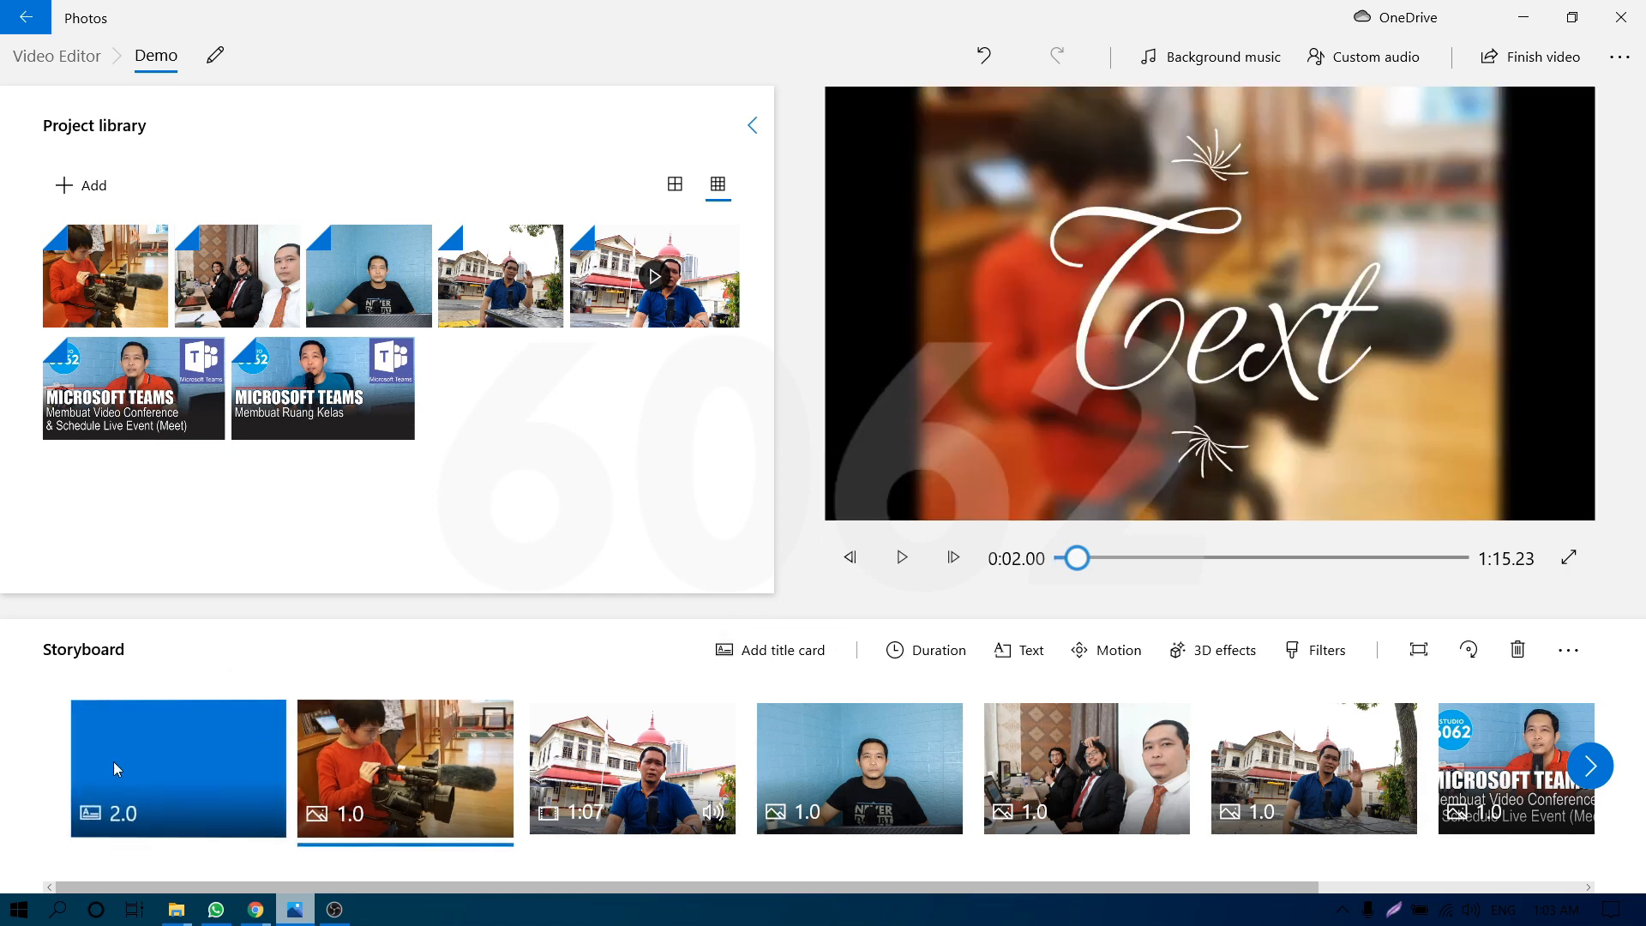
pyautogui.click(122, 770)
pyautogui.click(408, 770)
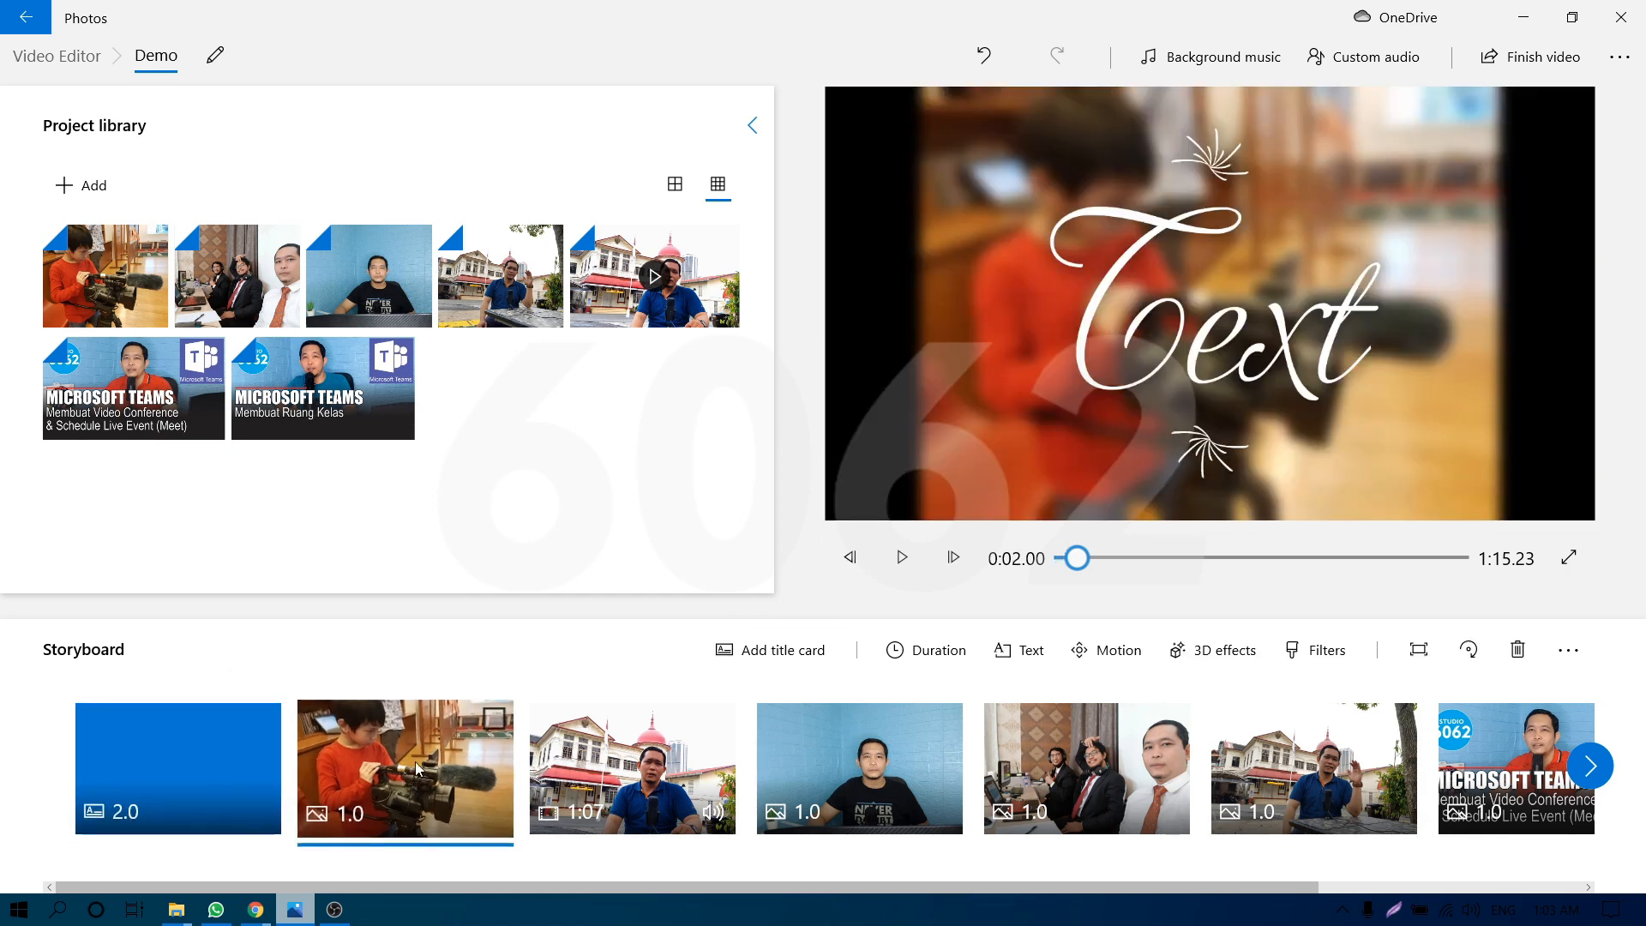
pyautogui.click(633, 754)
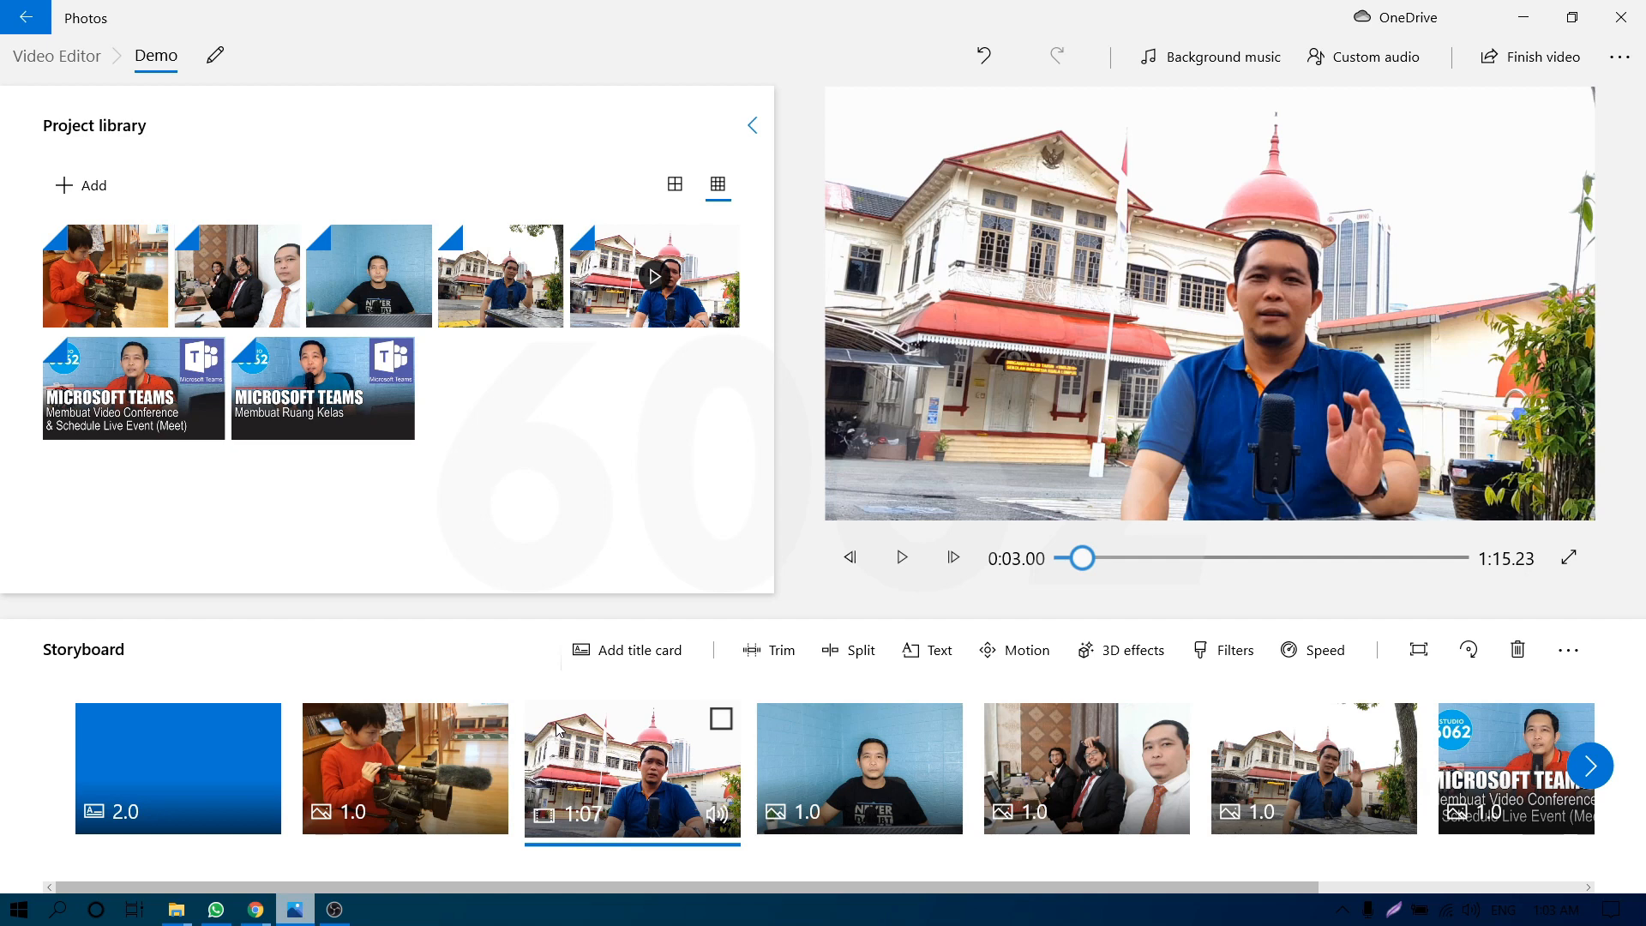
pyautogui.click(423, 767)
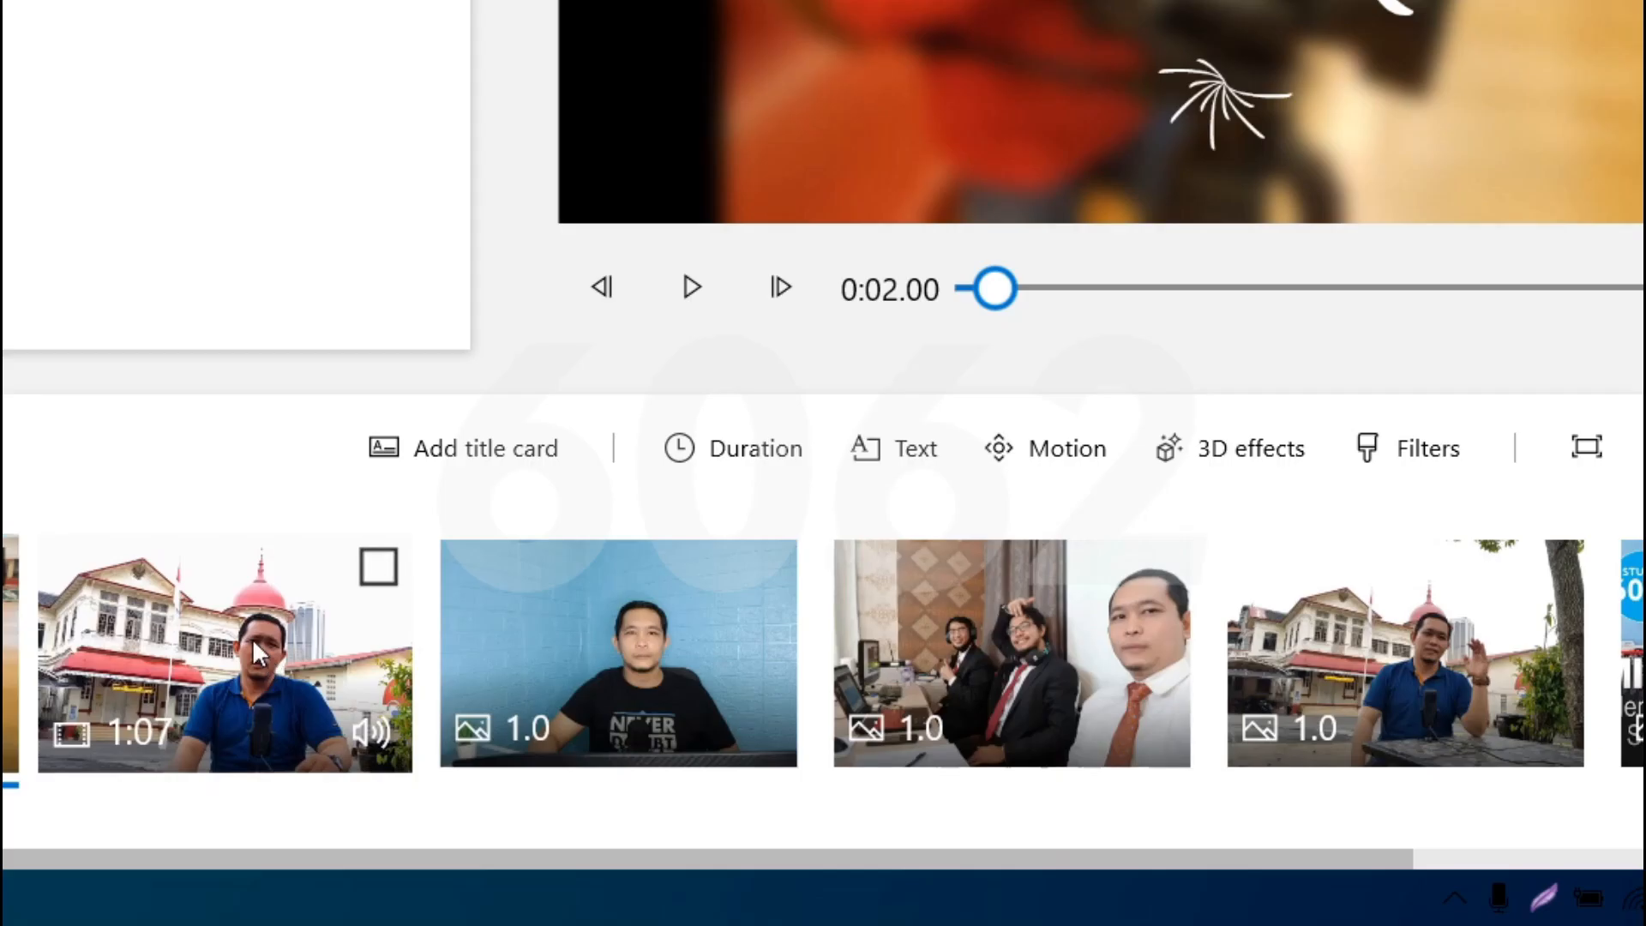
# Trim the end of the storyboard's video clip to a clip length of 0:40.90 and save the trim.
pyautogui.click(254, 643)
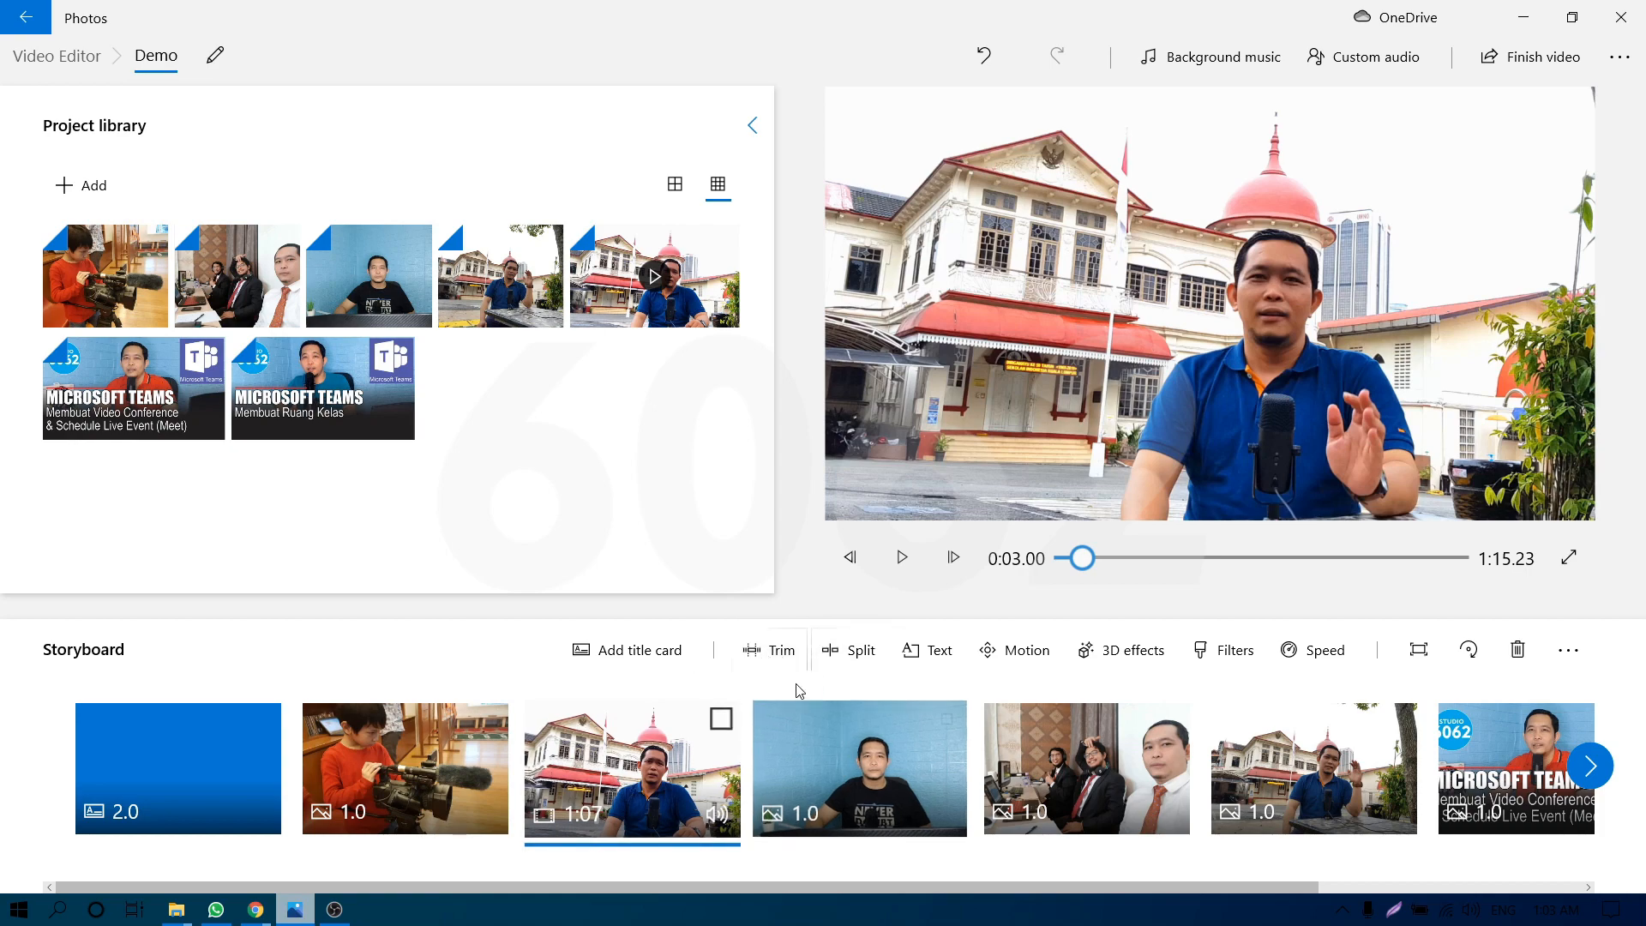
pyautogui.click(773, 658)
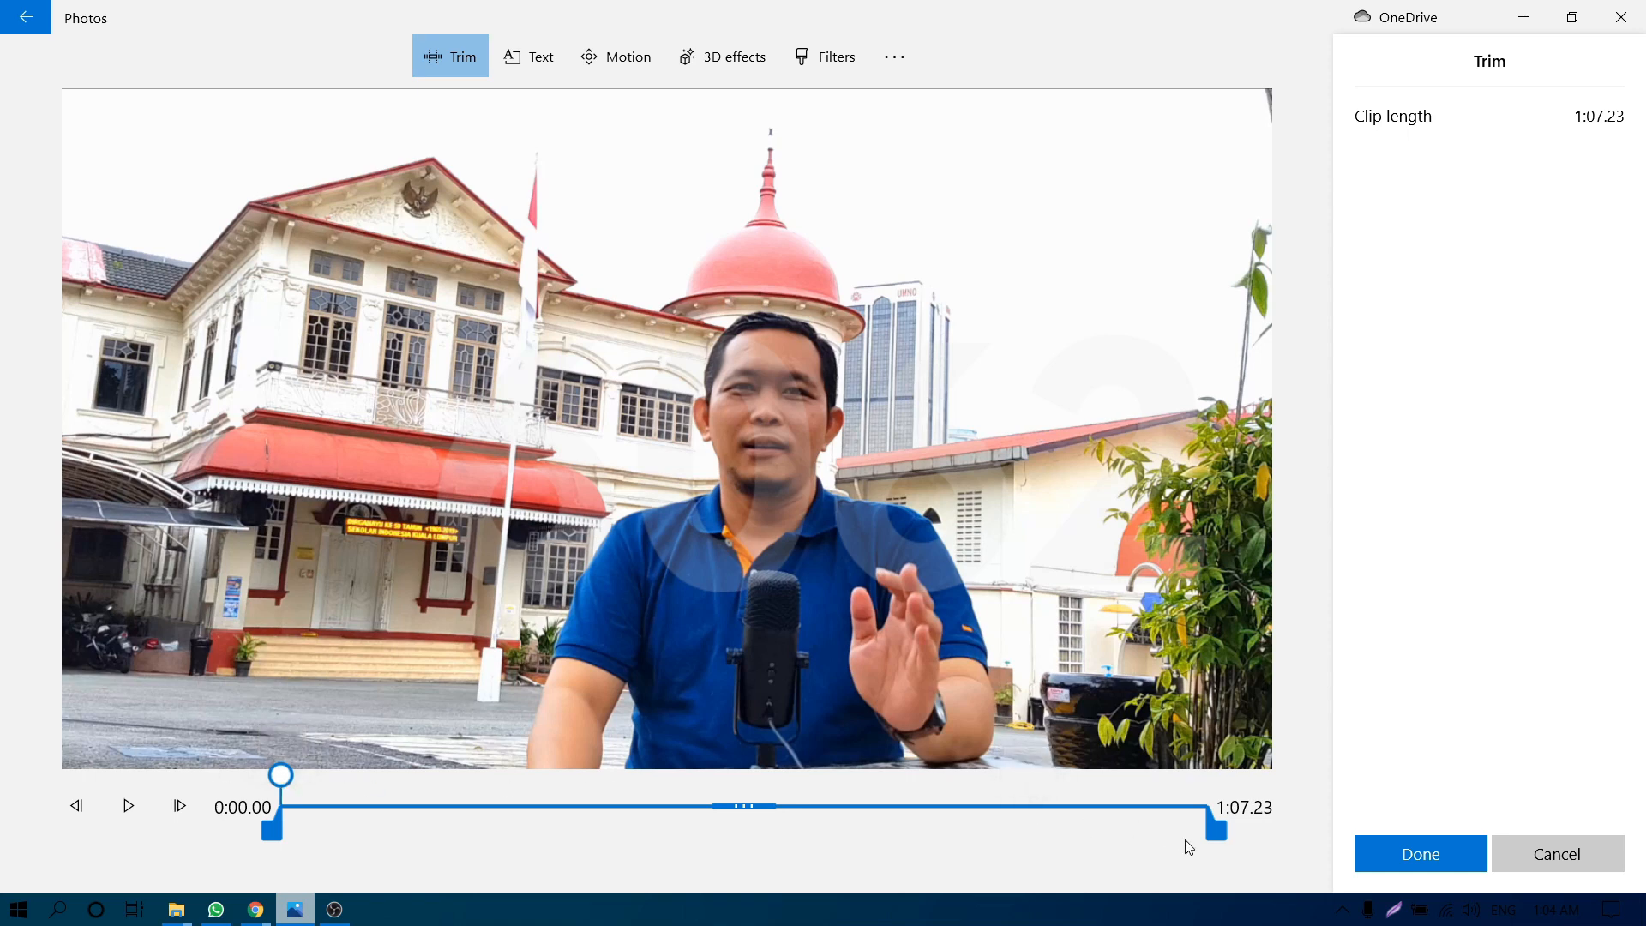
pyautogui.moveTo(1215, 843); pyautogui.dragTo(853, 830)
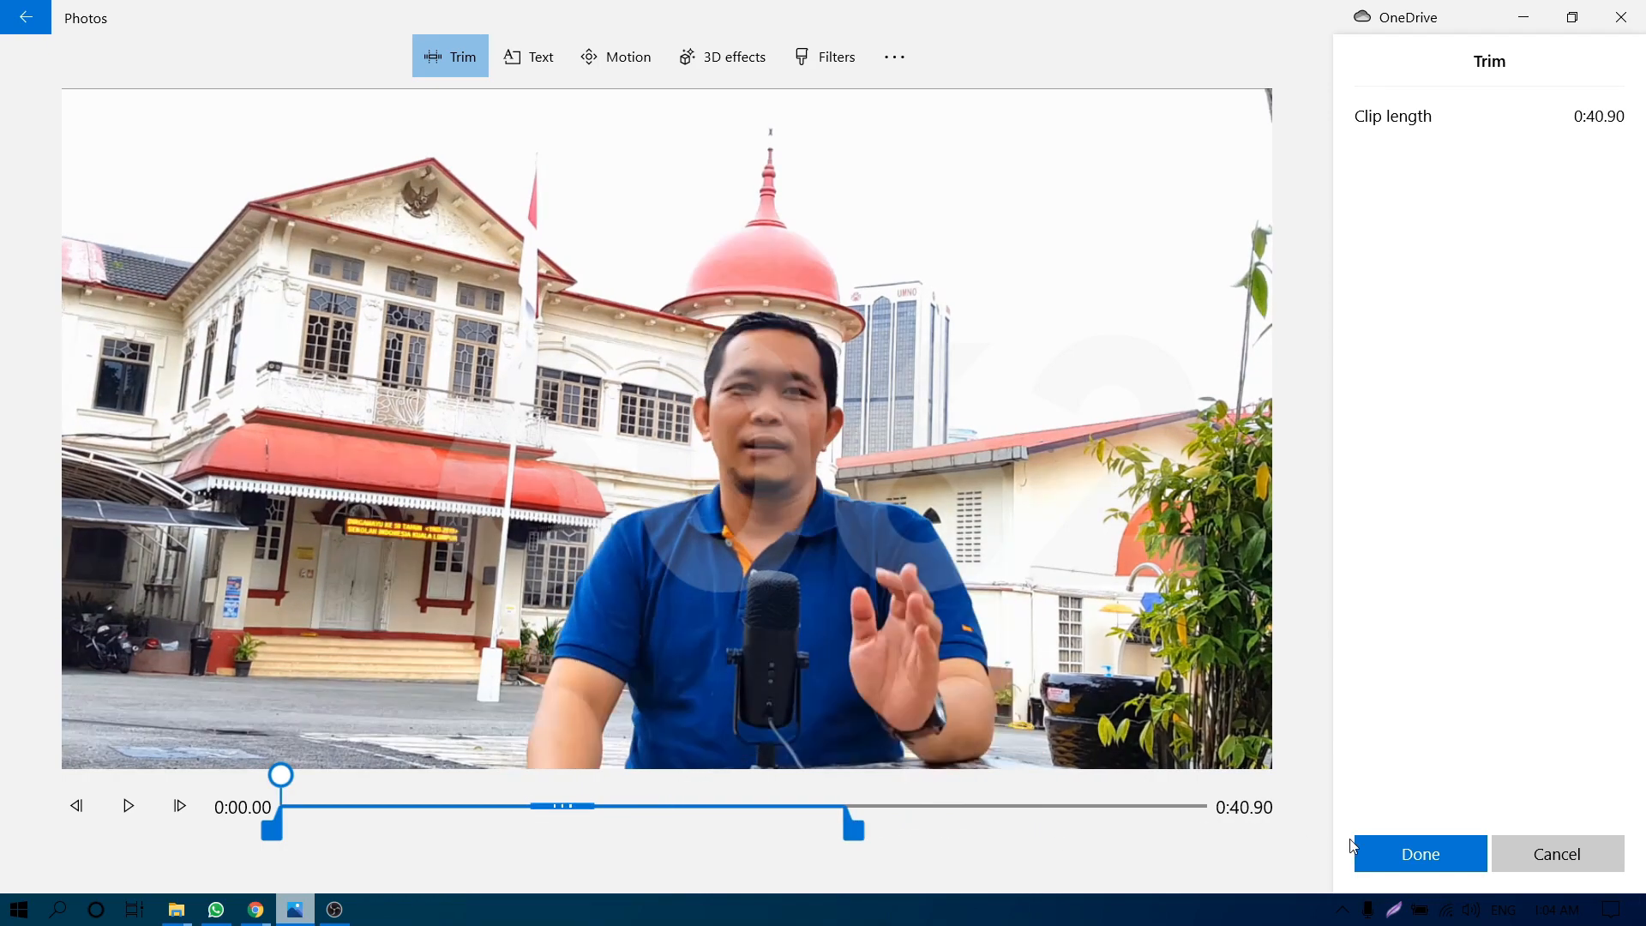
pyautogui.click(1395, 855)
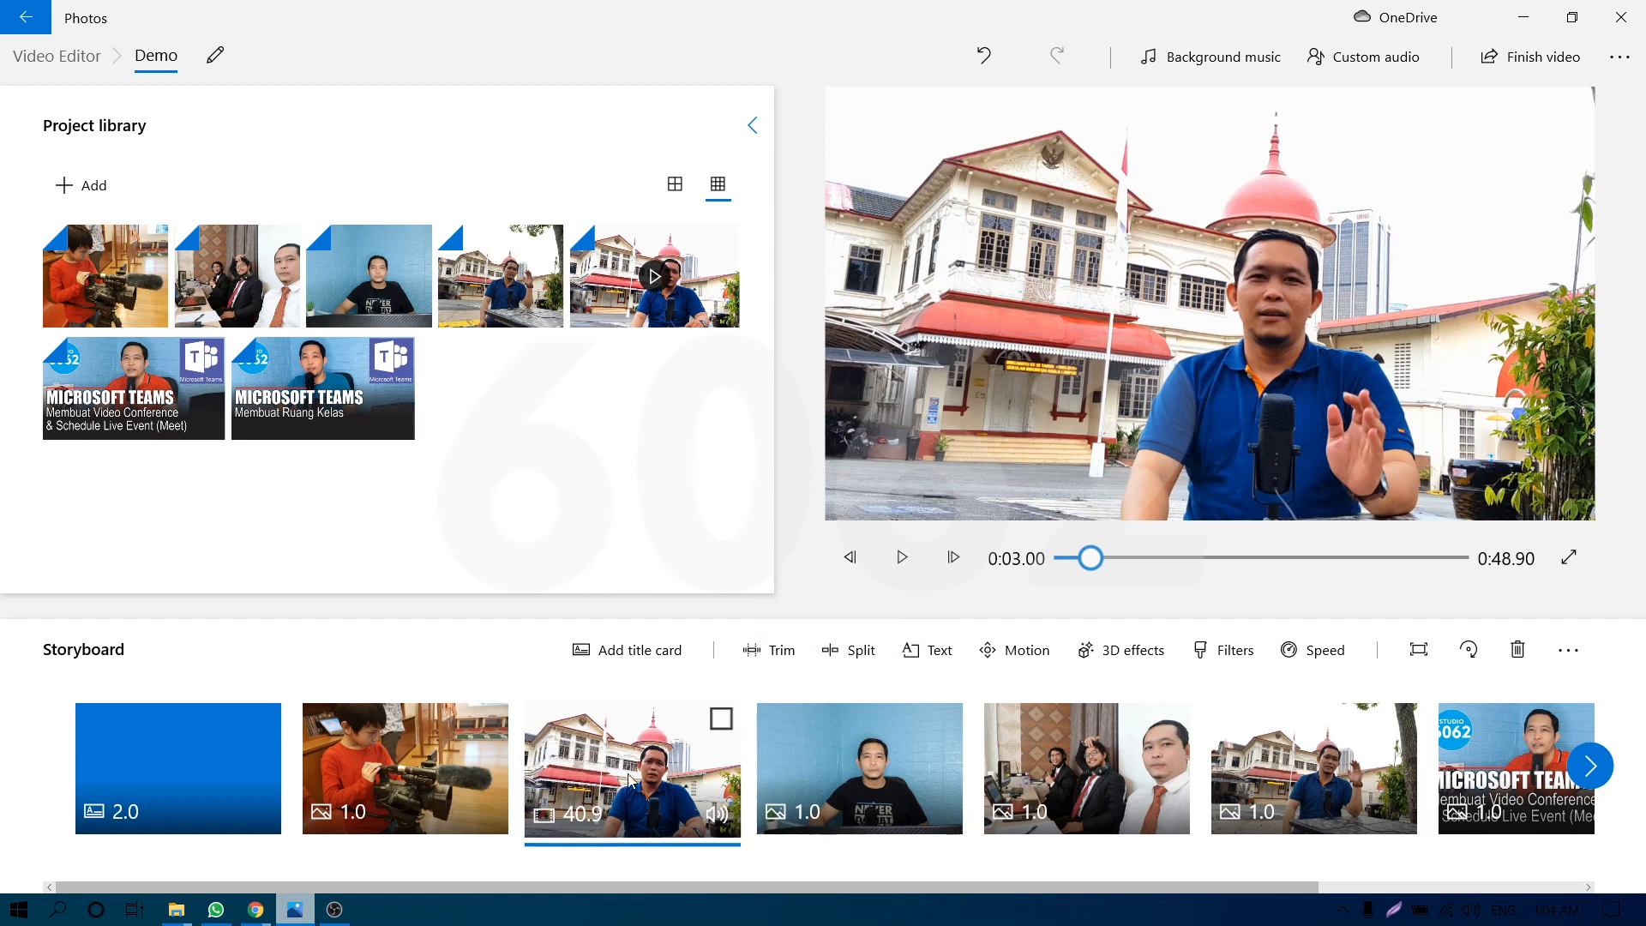
# Split the trimmed video clip at 0:19.00 and check where each of the two parts starts.
pyautogui.click(855, 658)
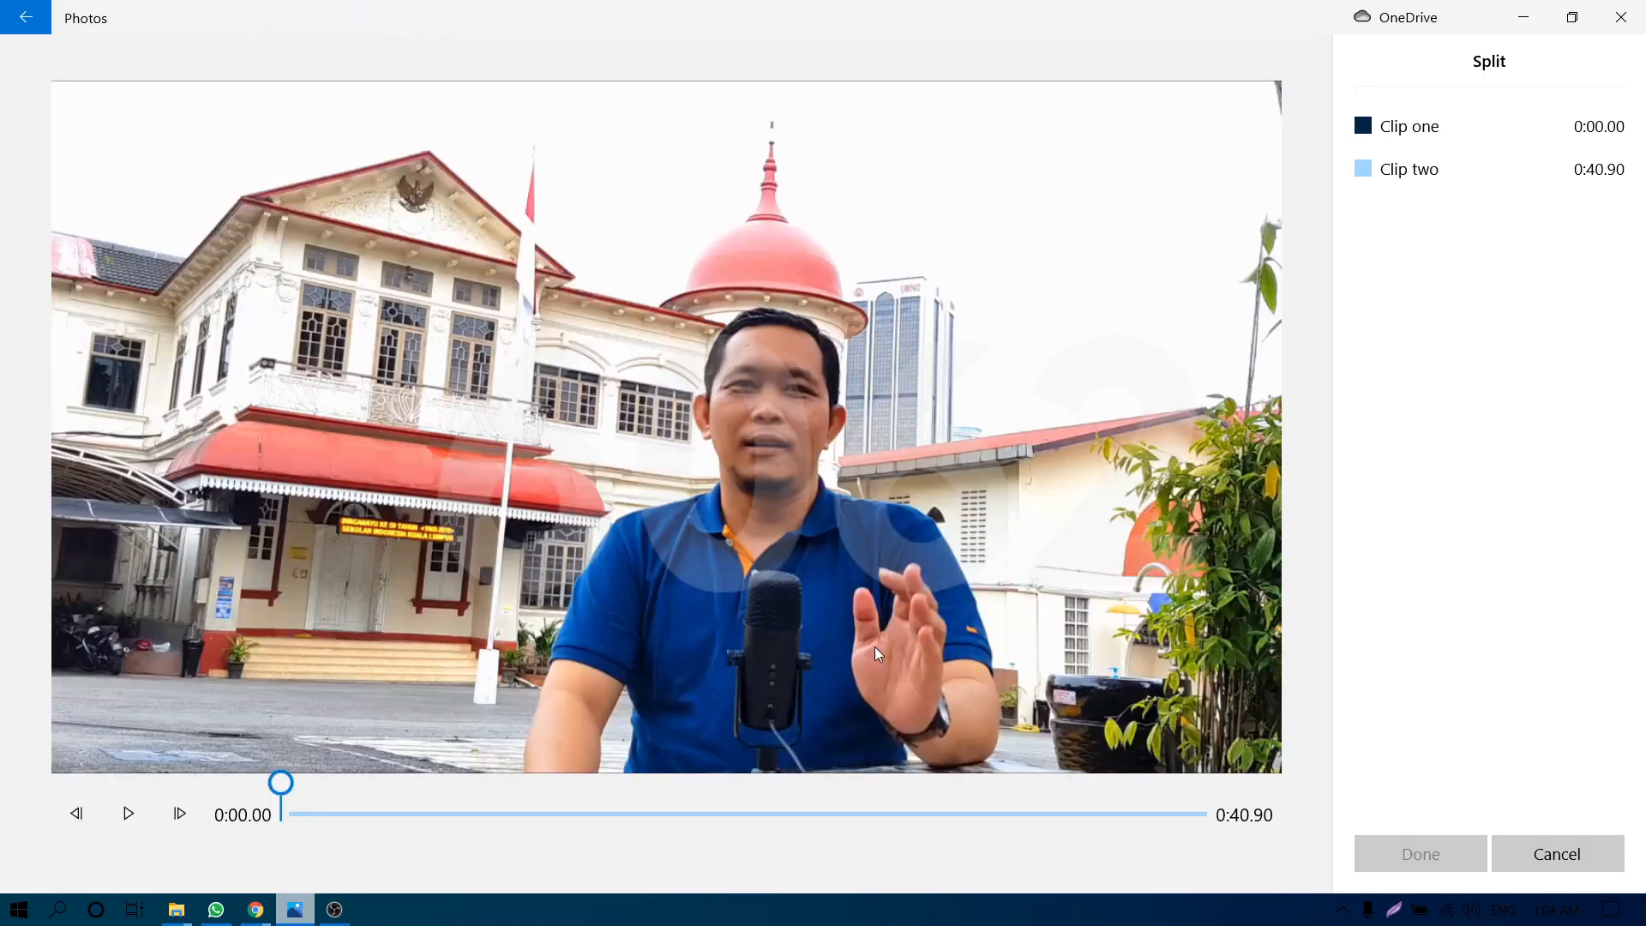
pyautogui.moveTo(281, 783); pyautogui.dragTo(713, 784)
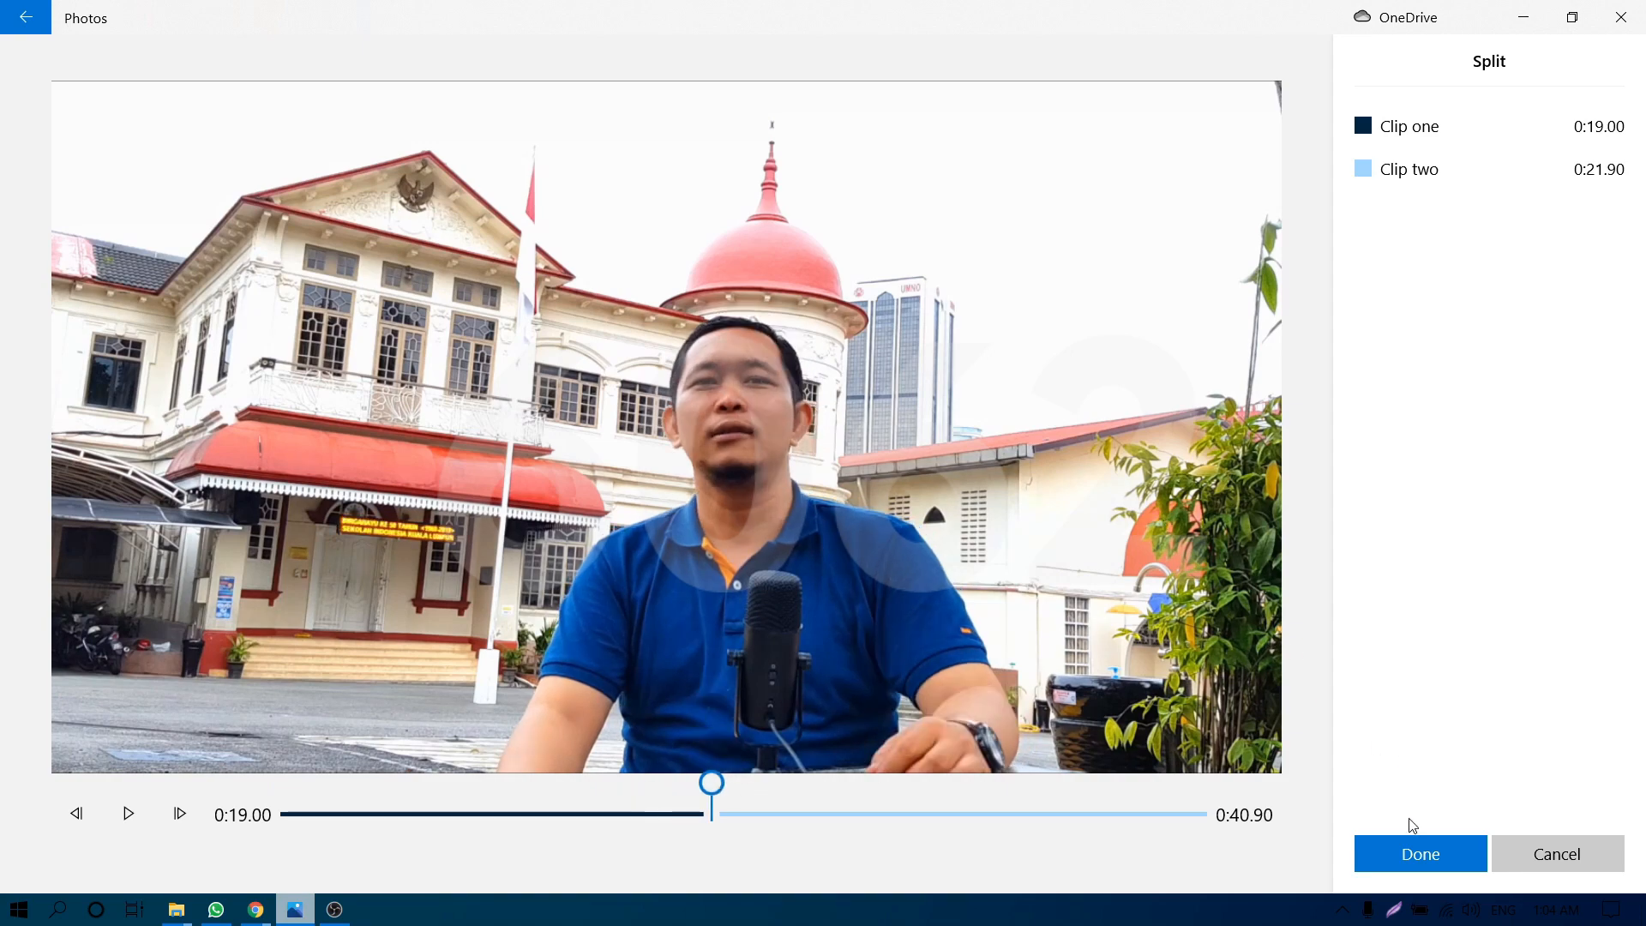
pyautogui.click(1421, 857)
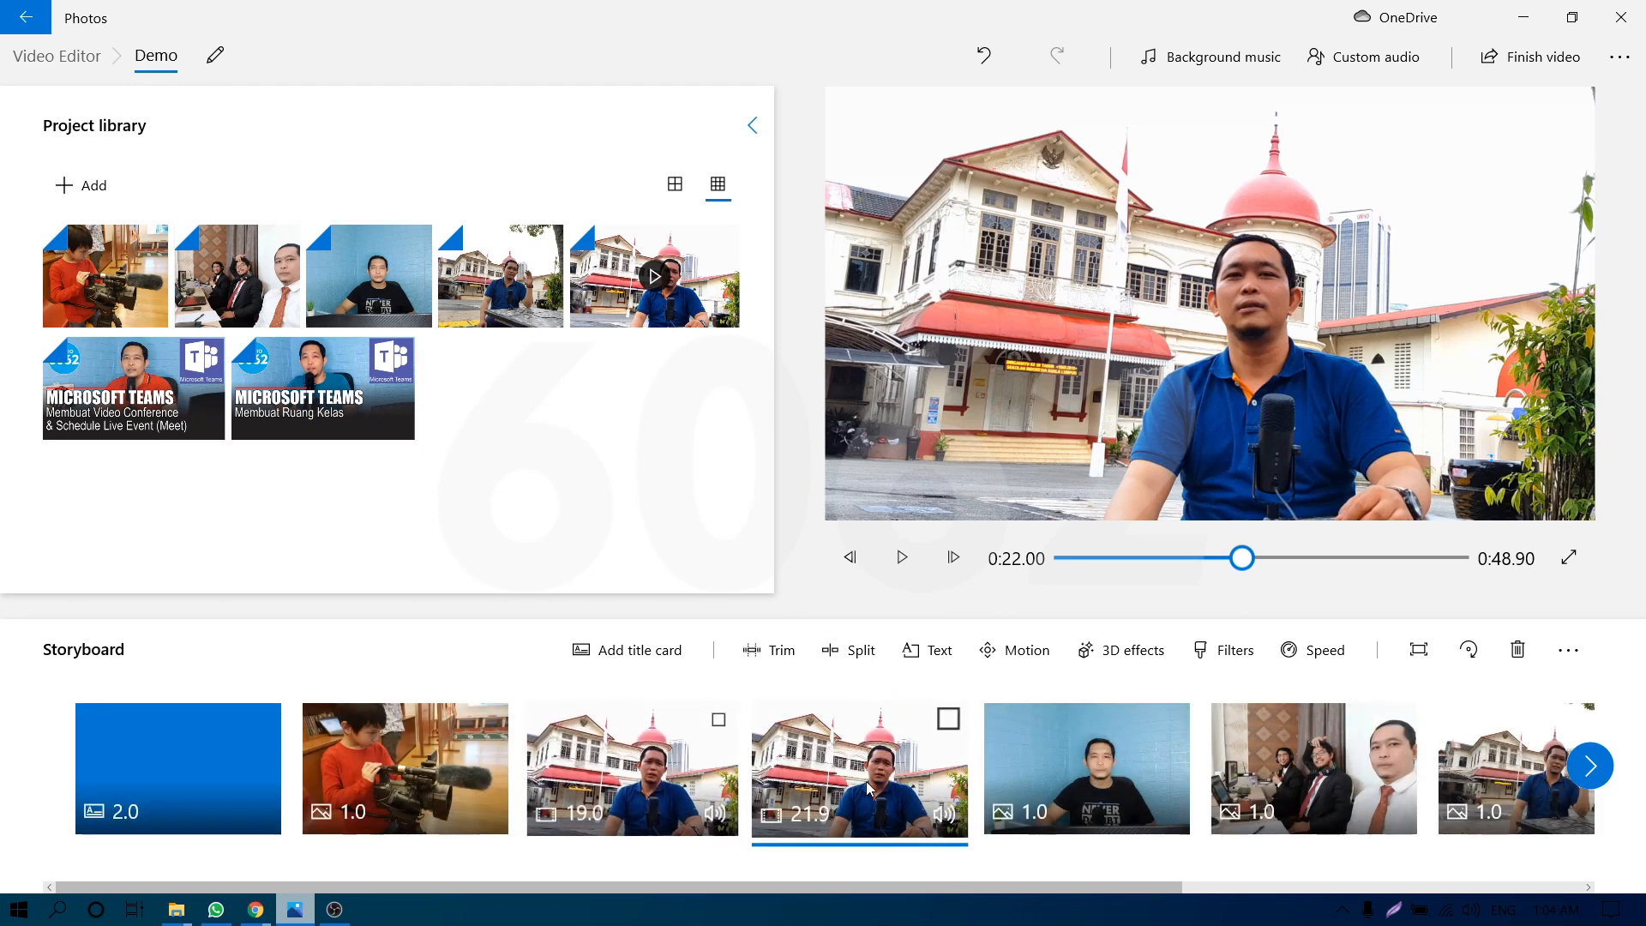
pyautogui.click(573, 823)
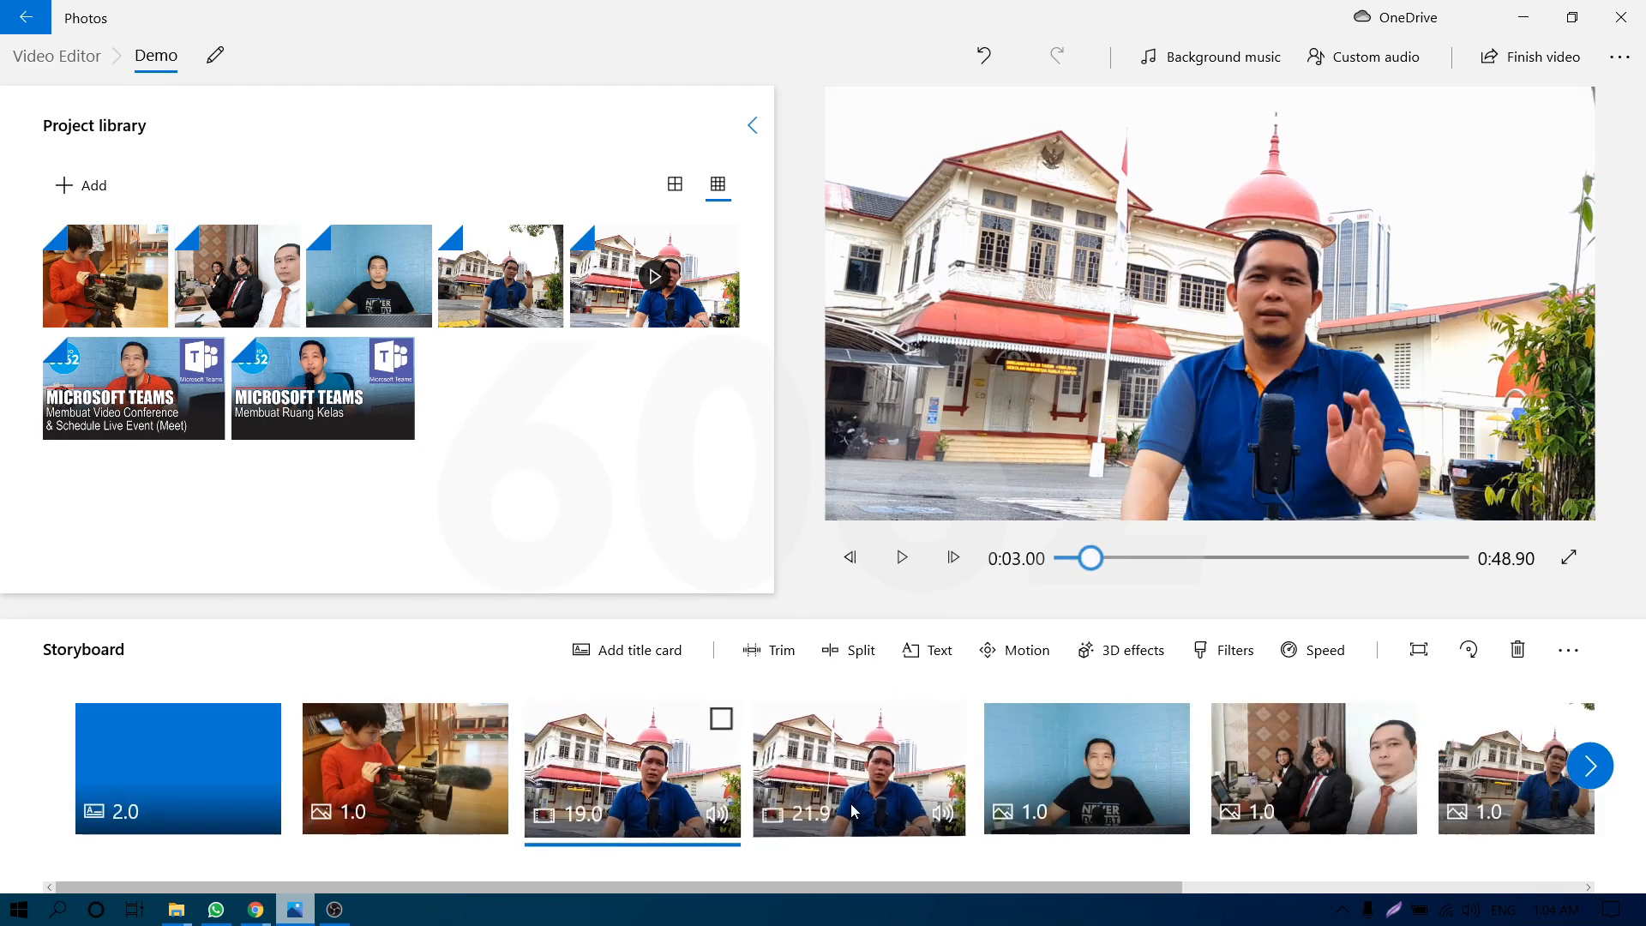
pyautogui.click(822, 814)
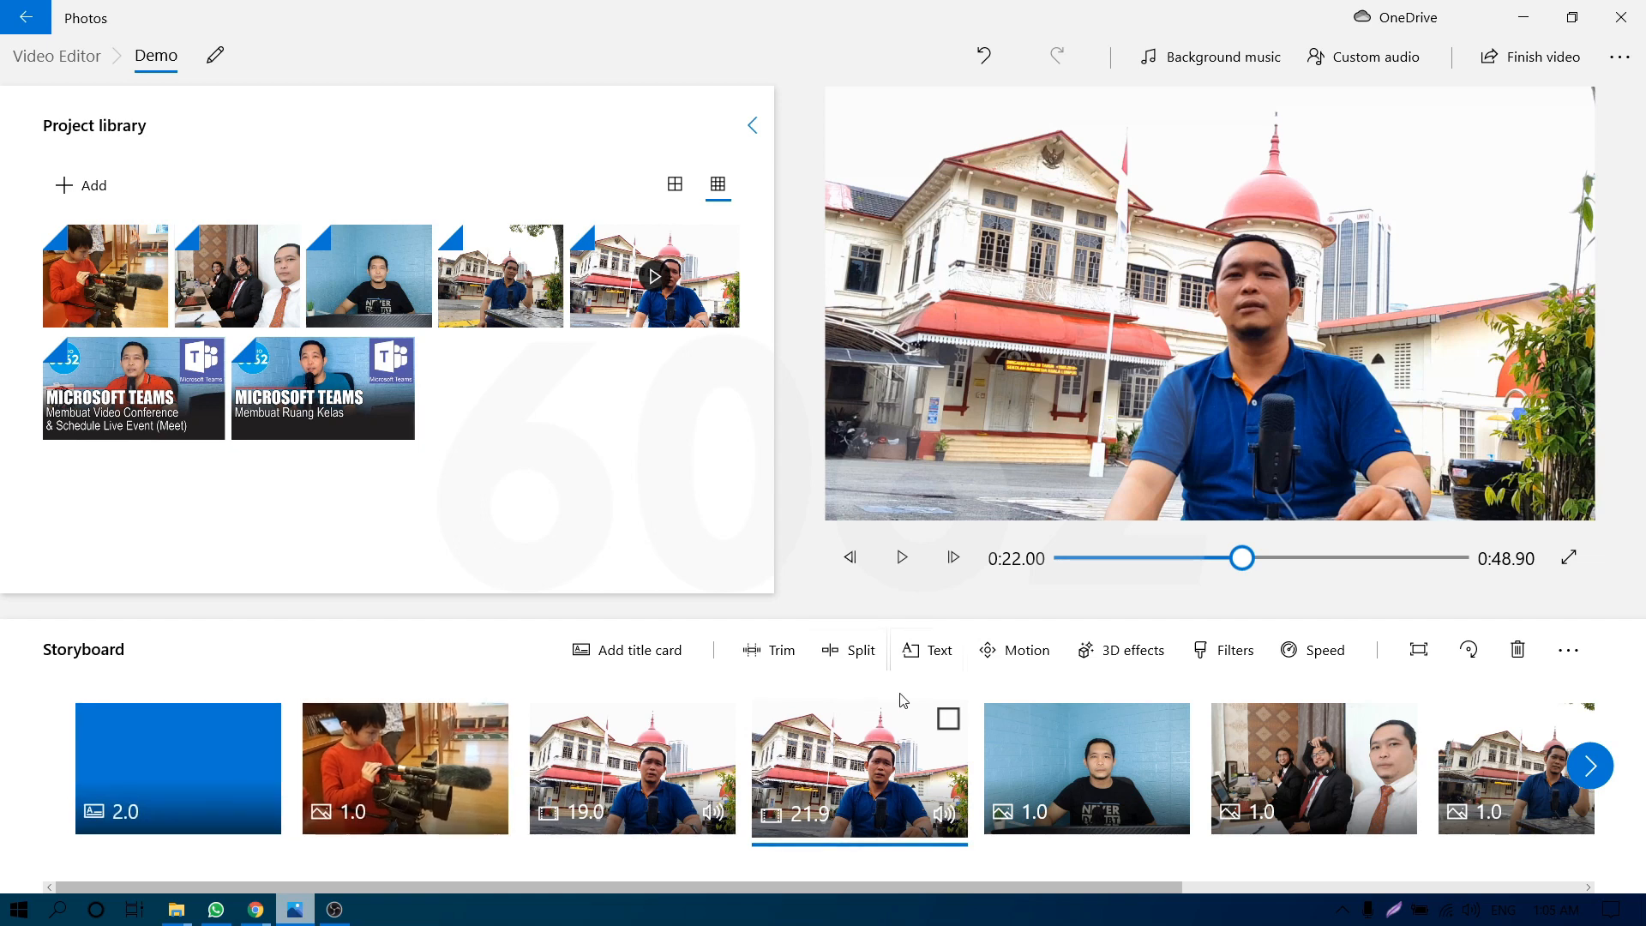
# Browse the 3D effects for the 19-second clip and place the Breaking news effect at its start, in the frame's lower-left area.
pyautogui.click(676, 791)
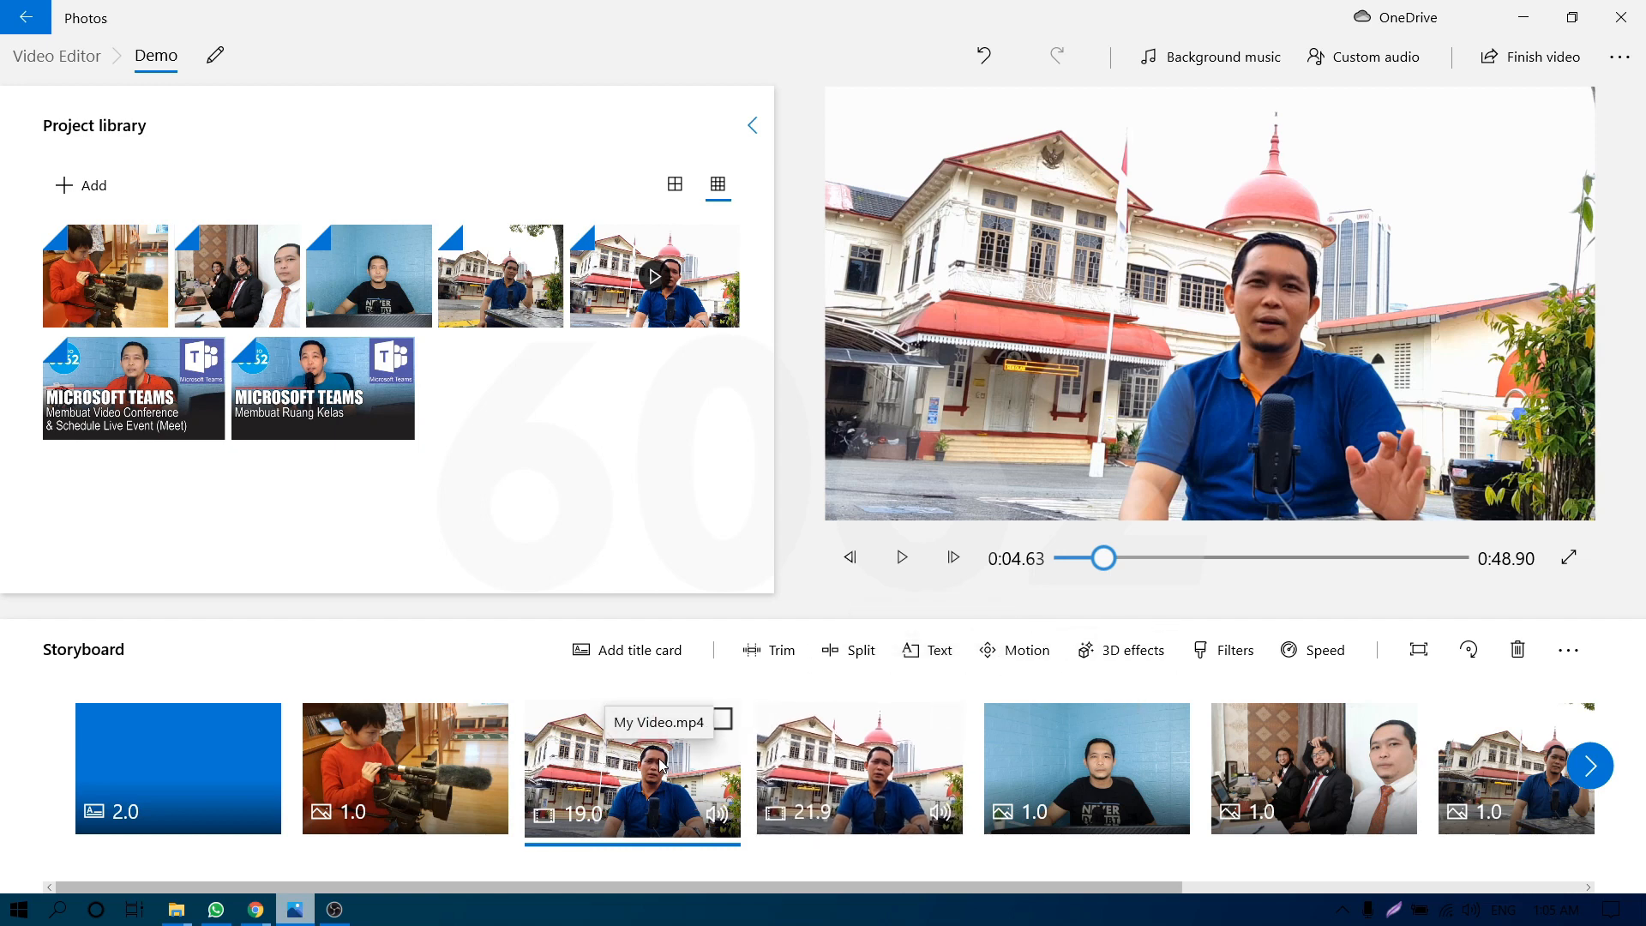
pyautogui.click(1126, 651)
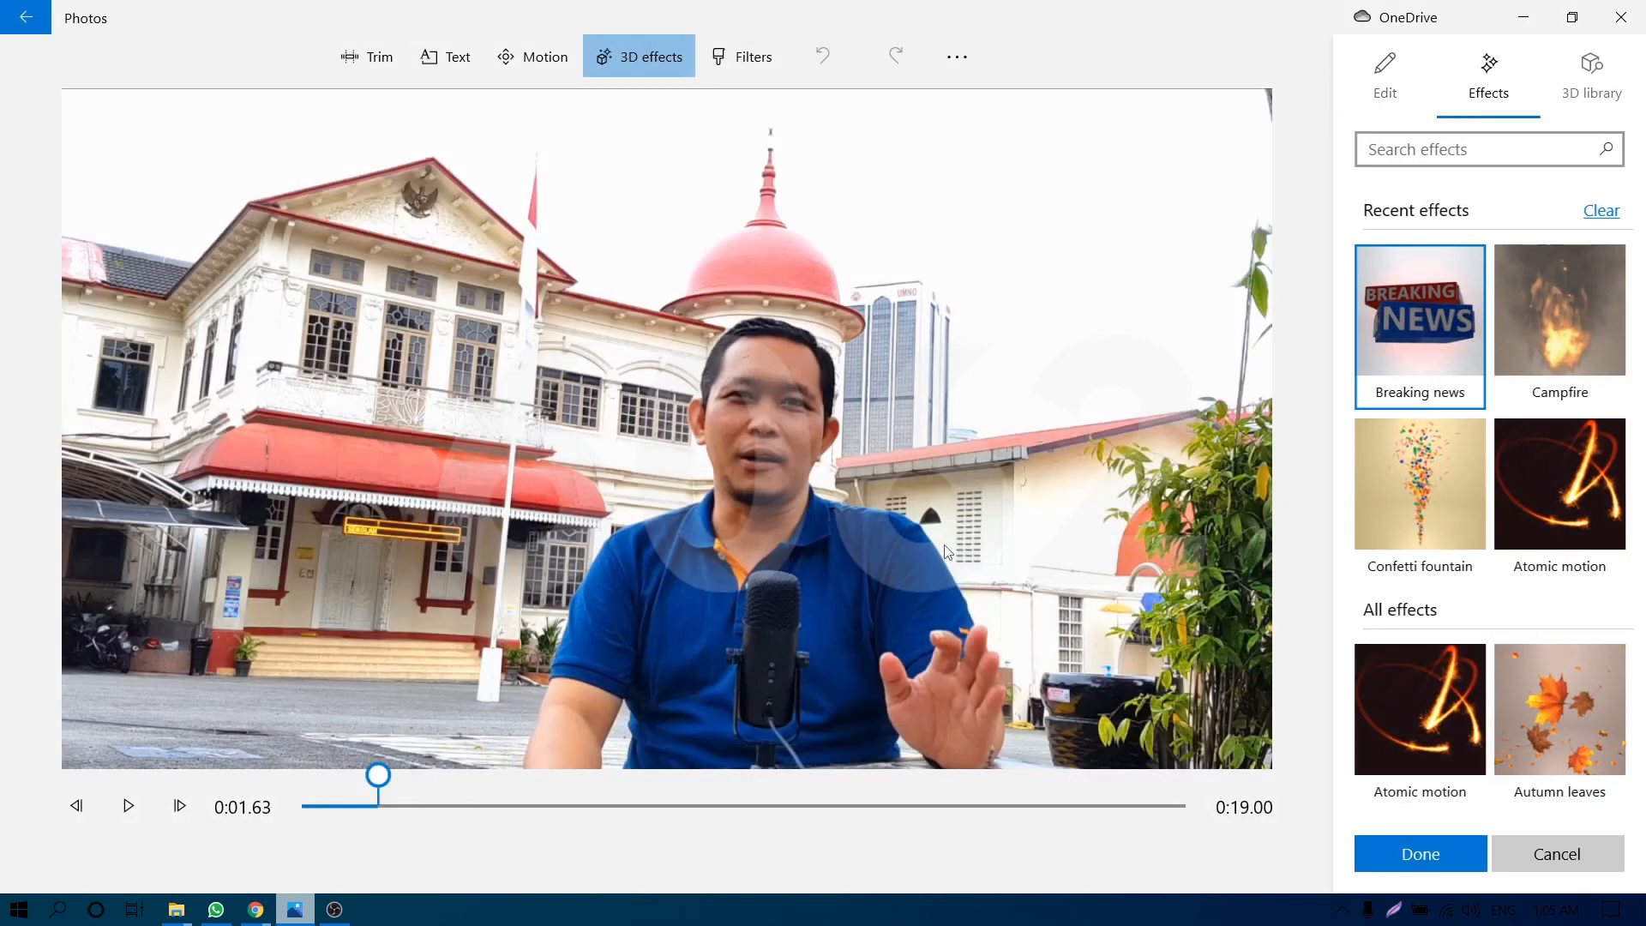
pyautogui.scroll(-5, 1464, 491)
pyautogui.scroll(5, 1468, 509)
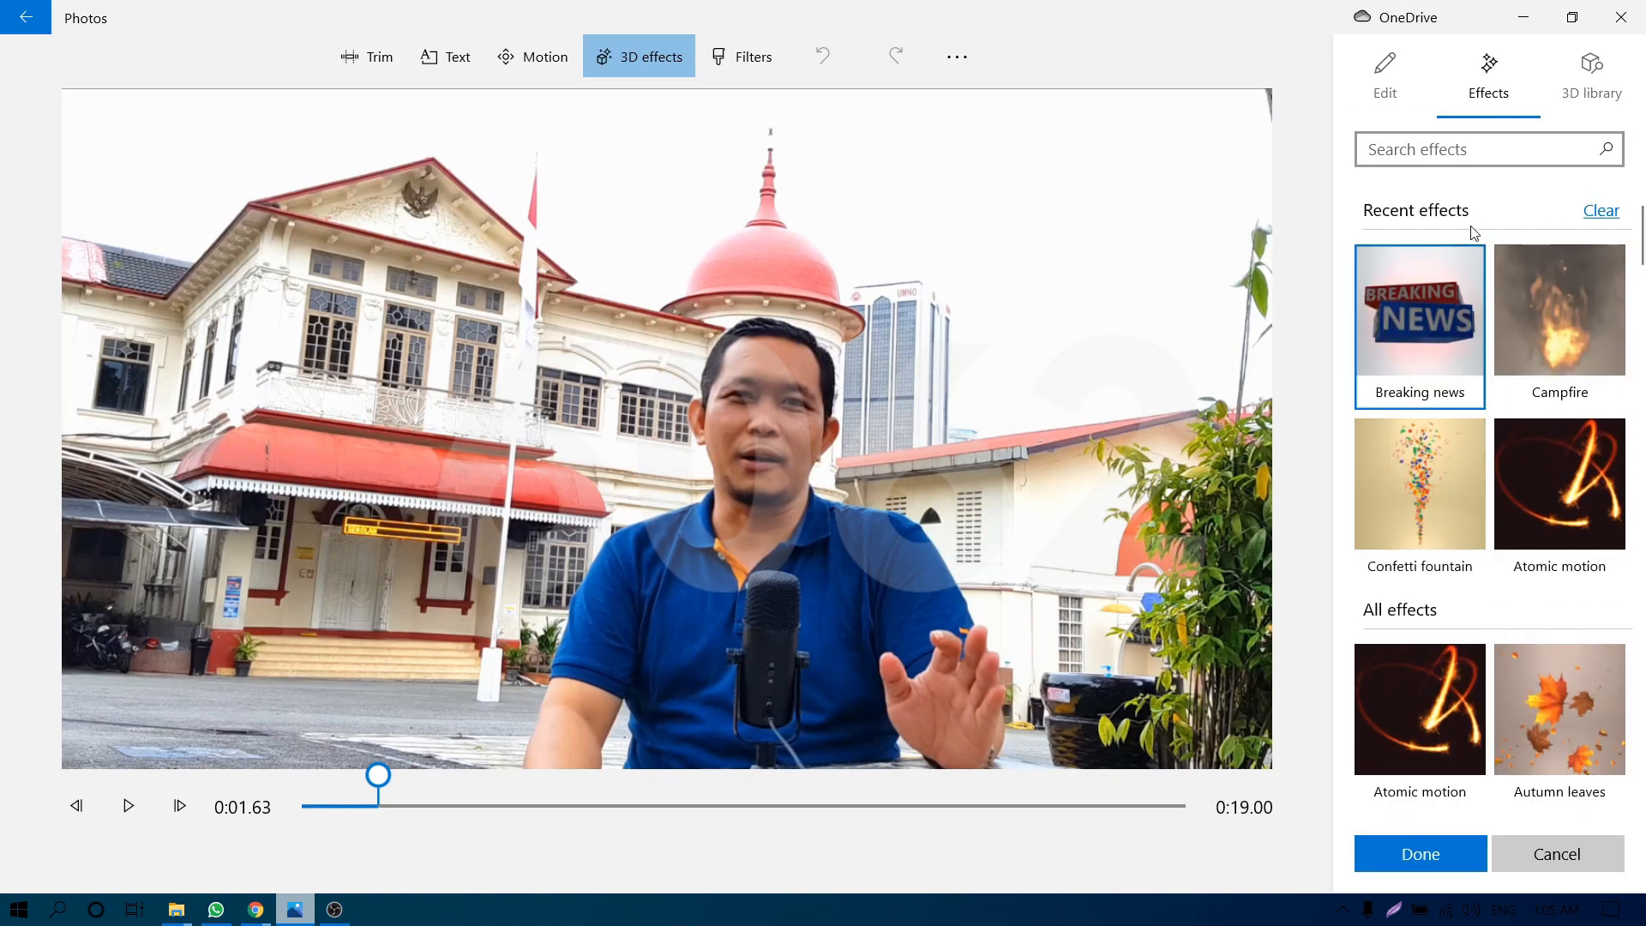
pyautogui.scroll(-5, 1470, 515)
pyautogui.scroll(-2, 1470, 548)
pyautogui.scroll(5, 1472, 547)
pyautogui.moveTo(378, 776); pyautogui.dragTo(294, 786)
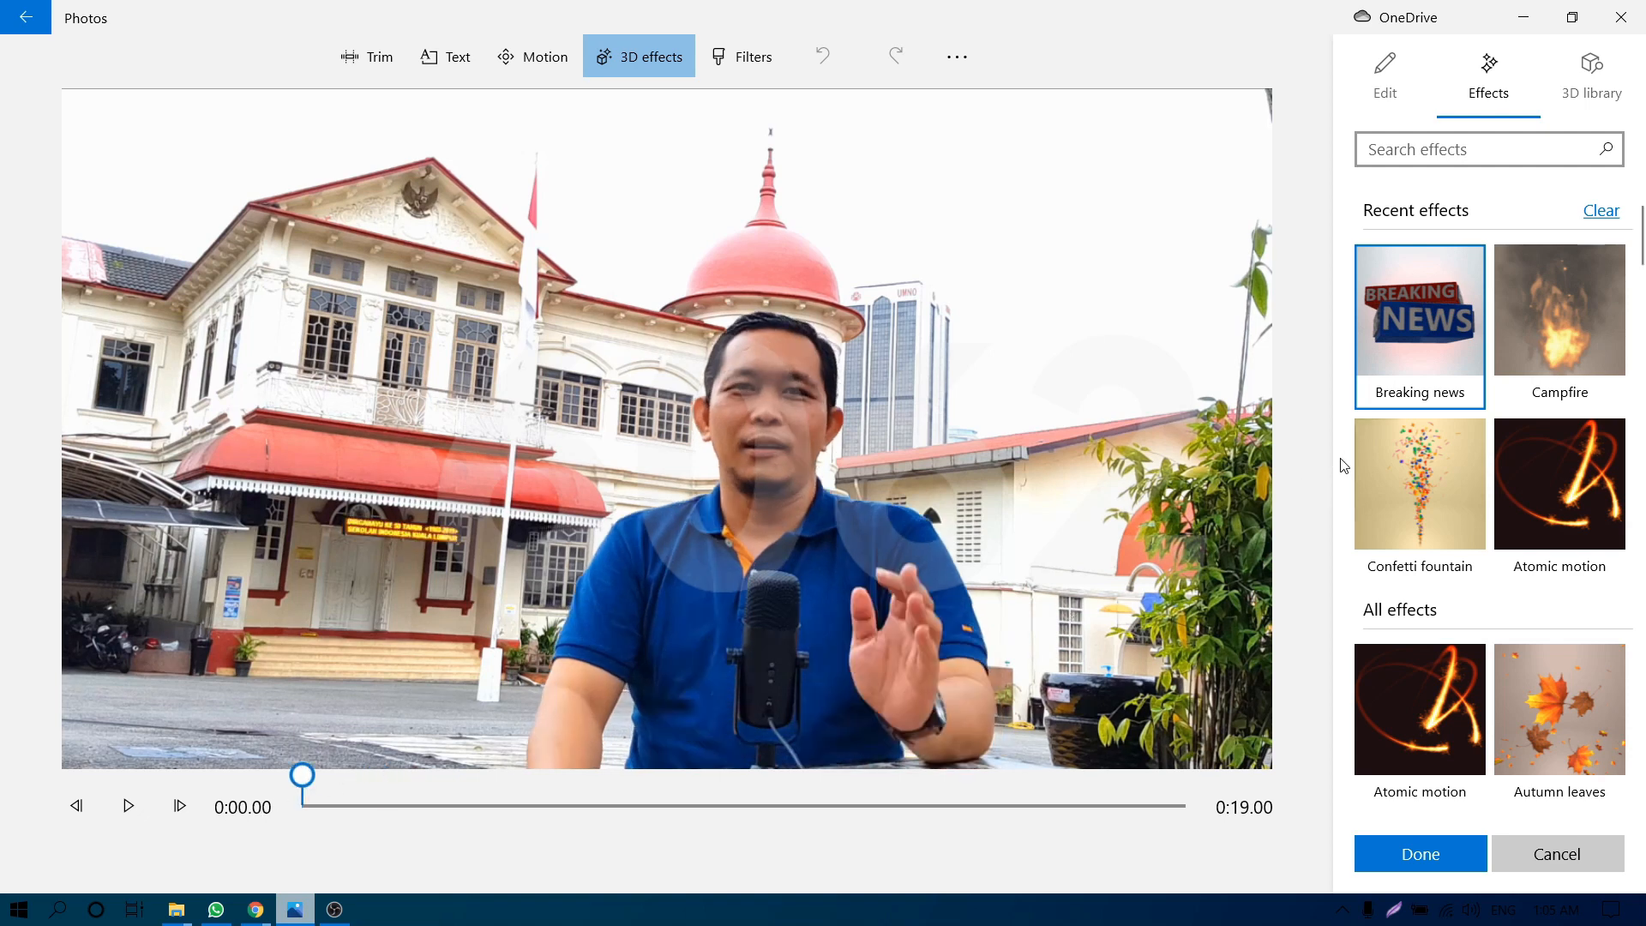
pyautogui.moveTo(1448, 308); pyautogui.dragTo(188, 640)
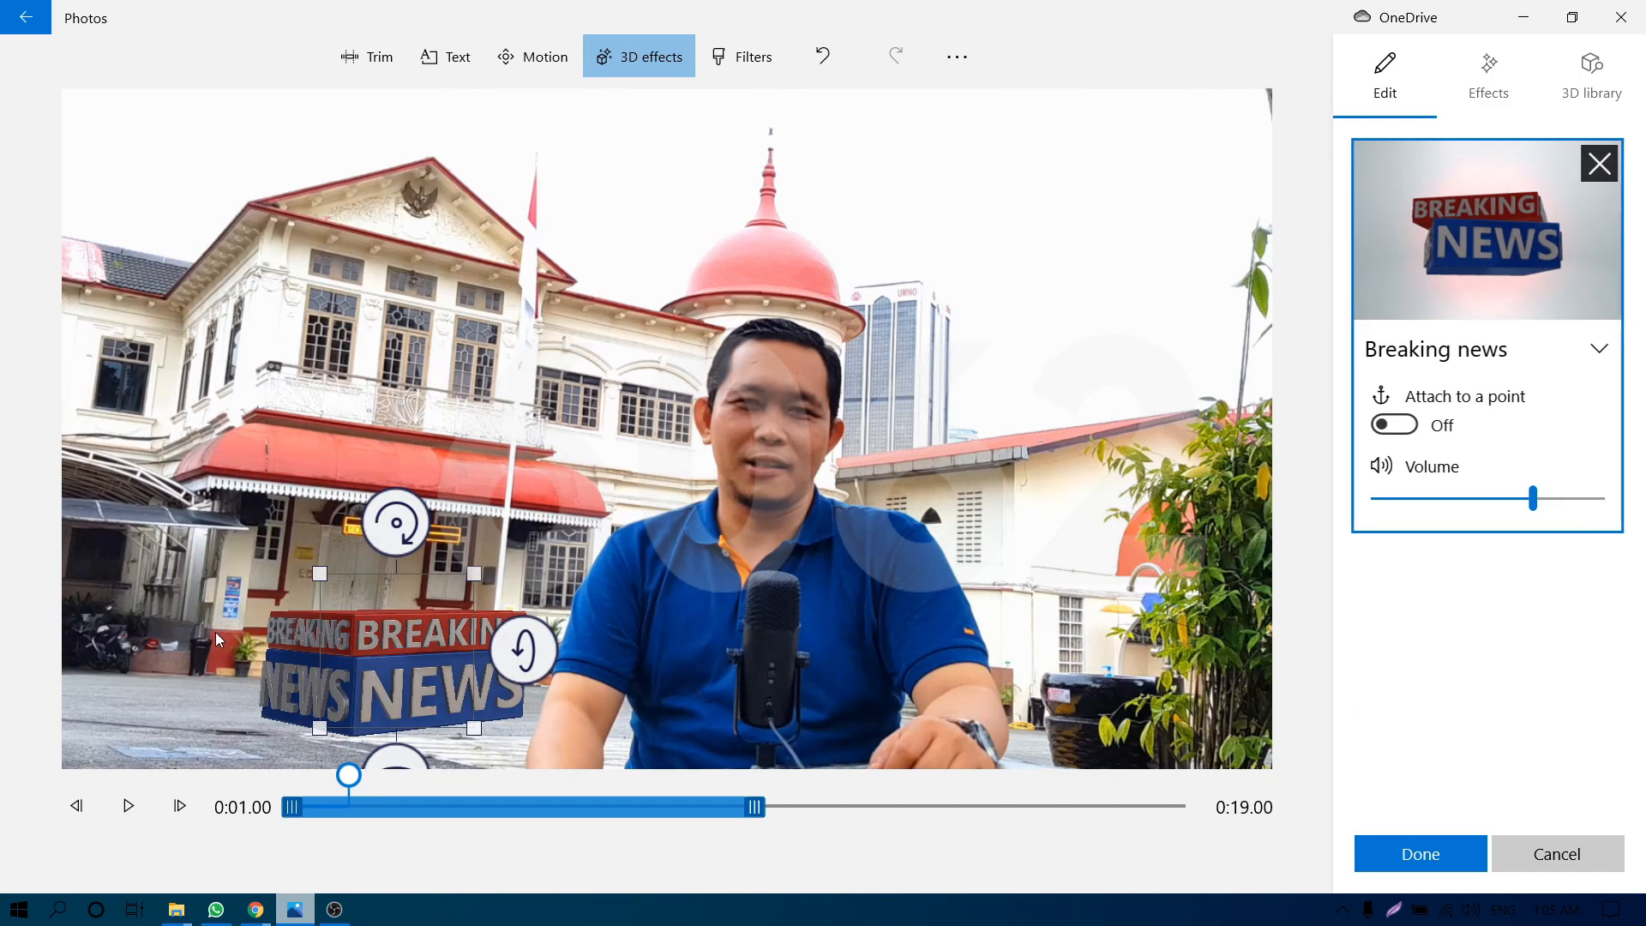
# Reposition the Breaking news effect in the frame's lower-left corner, turn it to face forward and enlarge it slightly.
pyautogui.moveTo(403, 640); pyautogui.dragTo(246, 583)
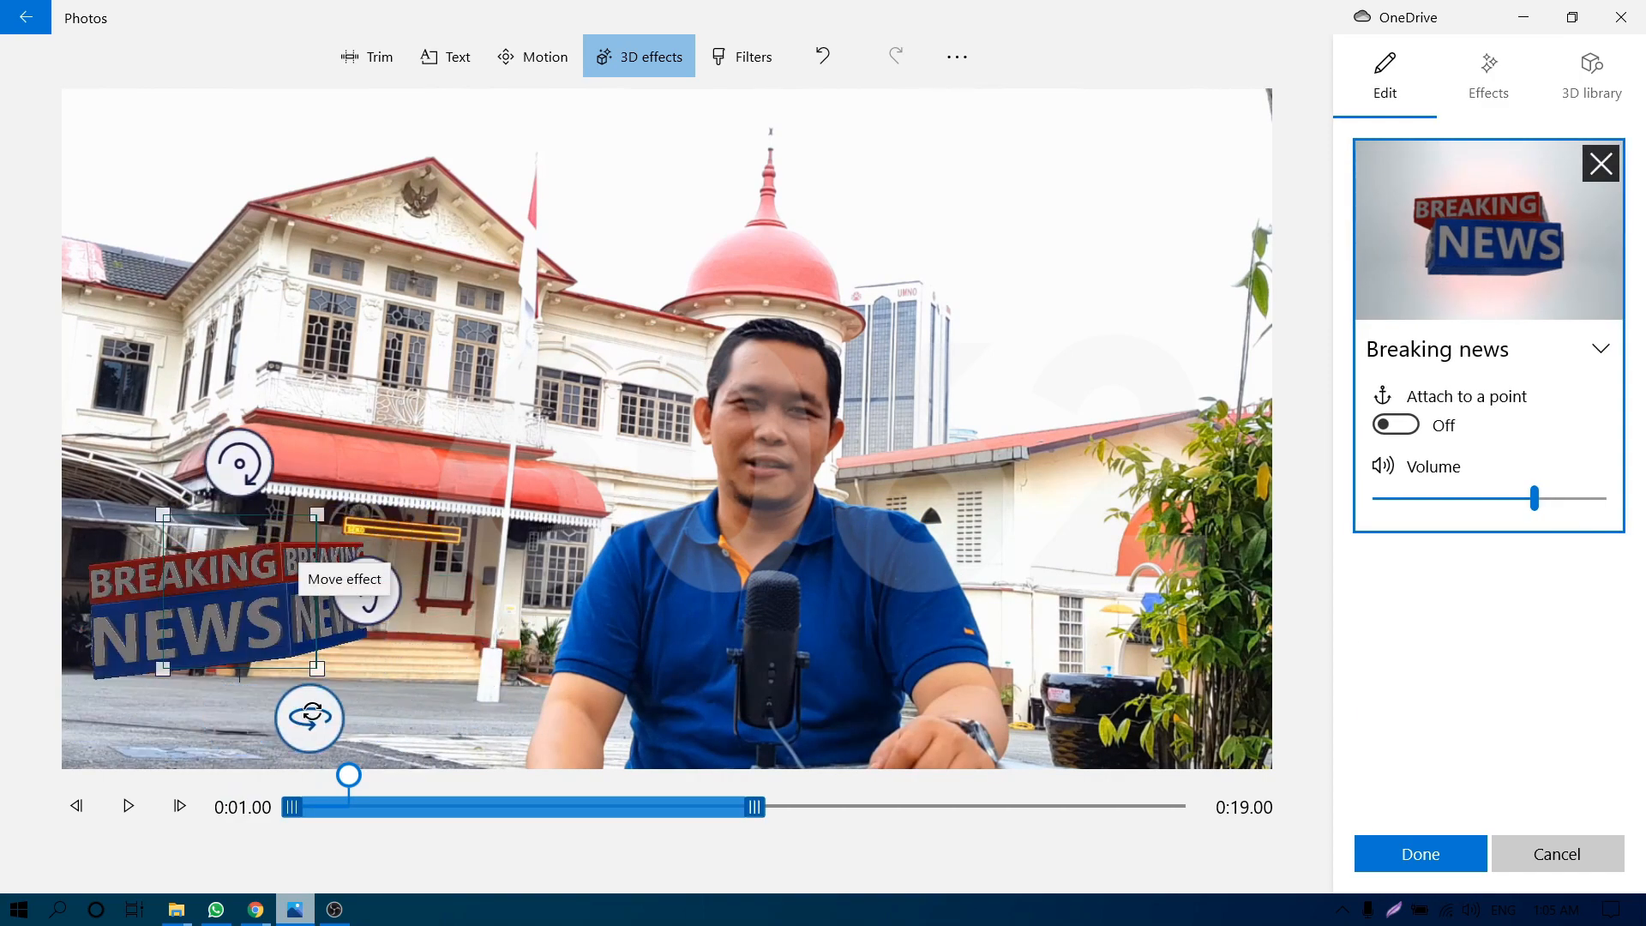
pyautogui.moveTo(309, 717); pyautogui.dragTo(239, 718)
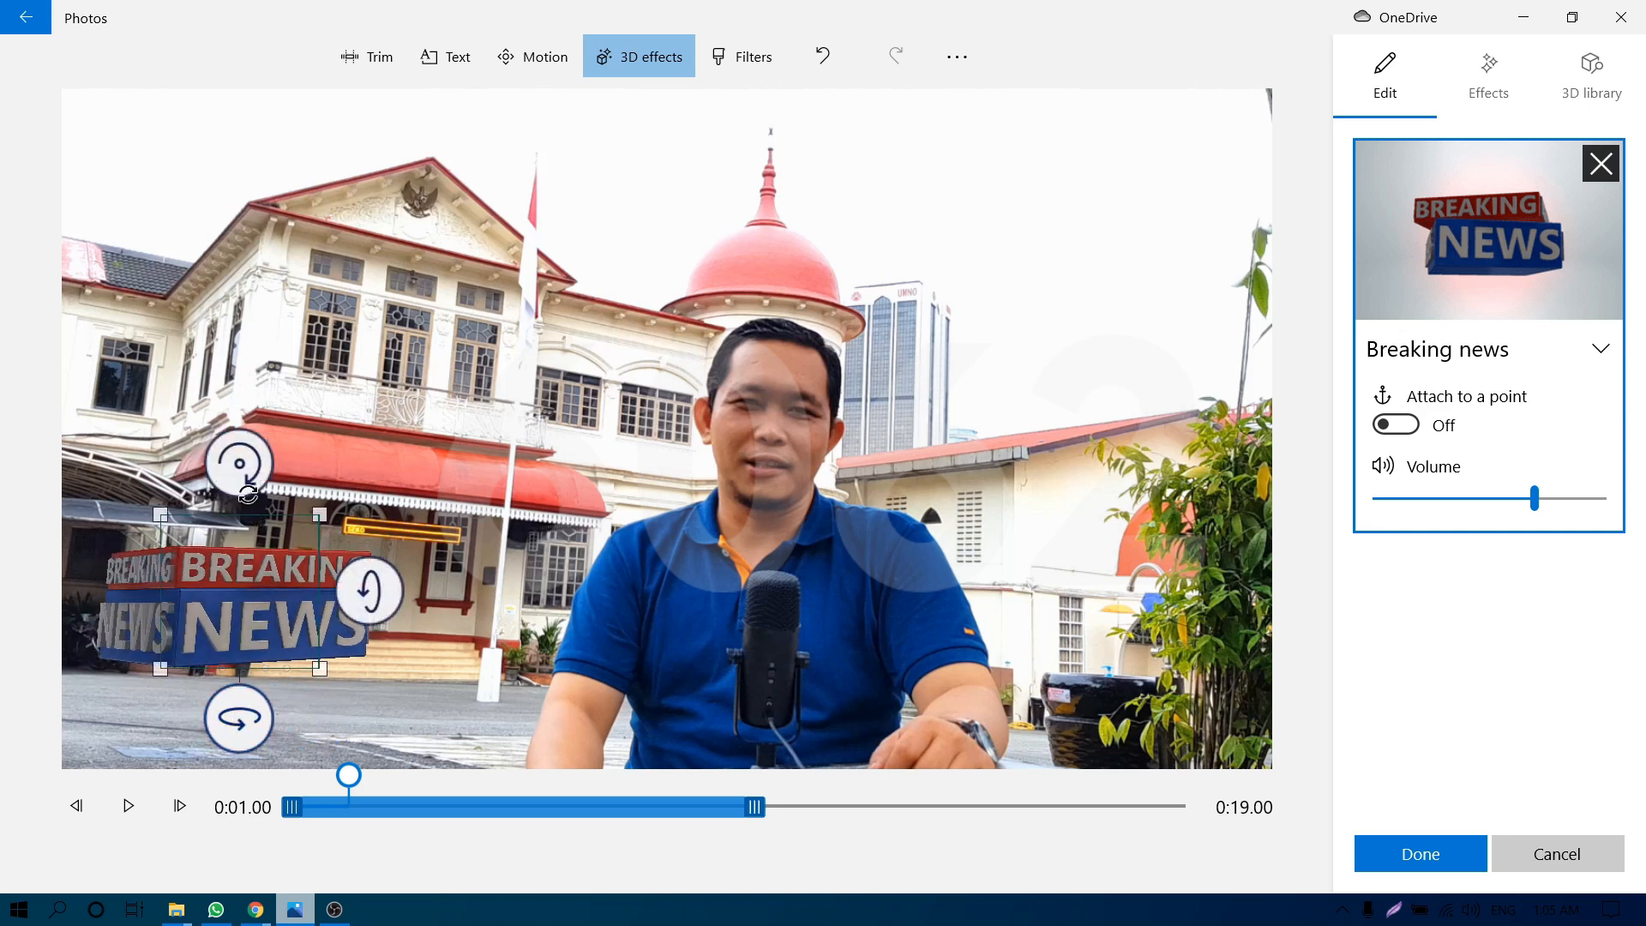
pyautogui.moveTo(368, 589)
pyautogui.mouseDown()
pyautogui.moveTo(352, 486)
pyautogui.moveTo(349, 598)
pyautogui.moveTo(367, 590)
pyautogui.mouseUp()
pyautogui.moveTo(320, 515); pyautogui.dragTo(362, 526)
pyautogui.moveTo(266, 567); pyautogui.dragTo(265, 634)
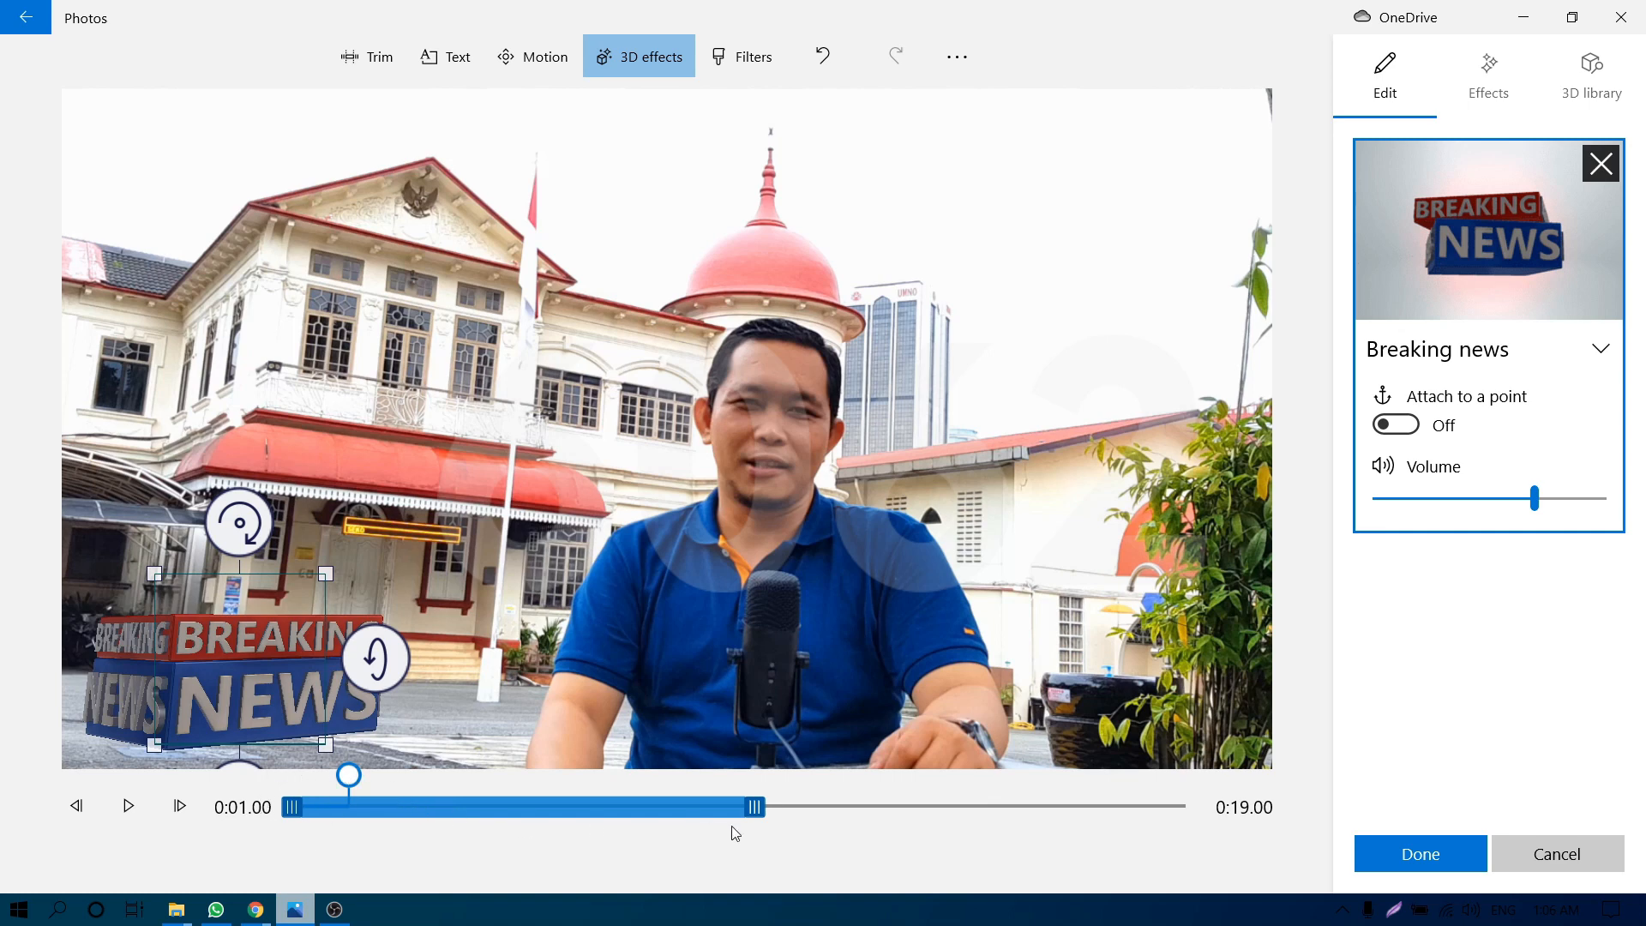
# Shorten the Breaking news effect slightly and preview it from the start of the clip.
pyautogui.moveTo(753, 808); pyautogui.dragTo(696, 816)
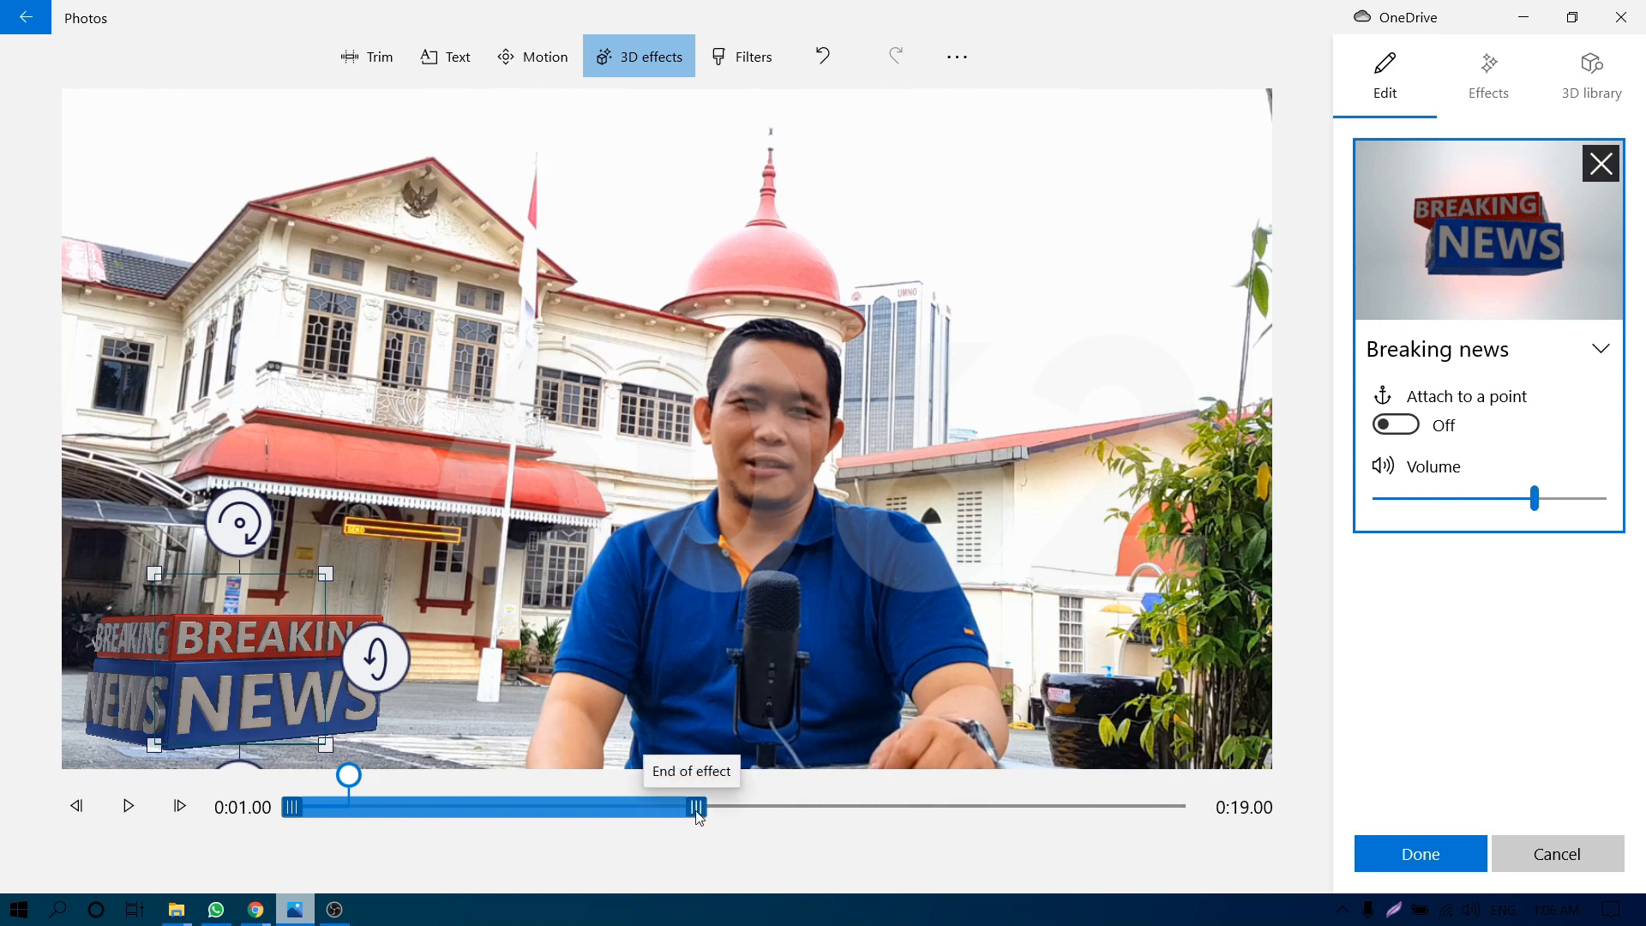
pyautogui.moveTo(348, 775); pyautogui.dragTo(249, 775)
pyautogui.click(128, 806)
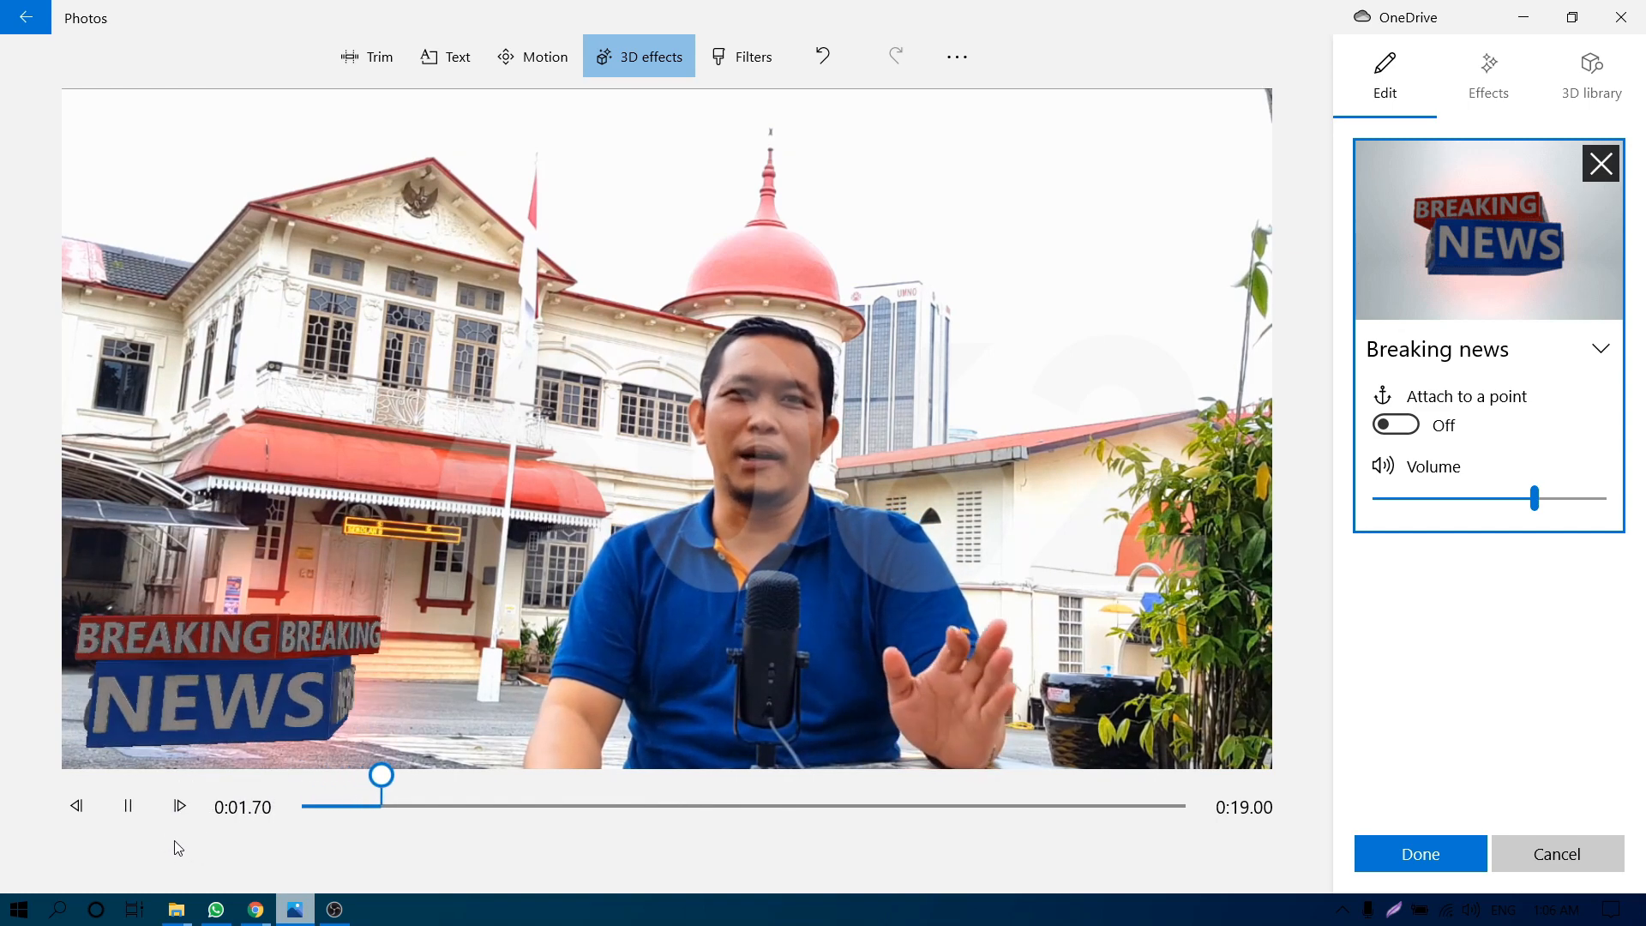
pyautogui.click(135, 816)
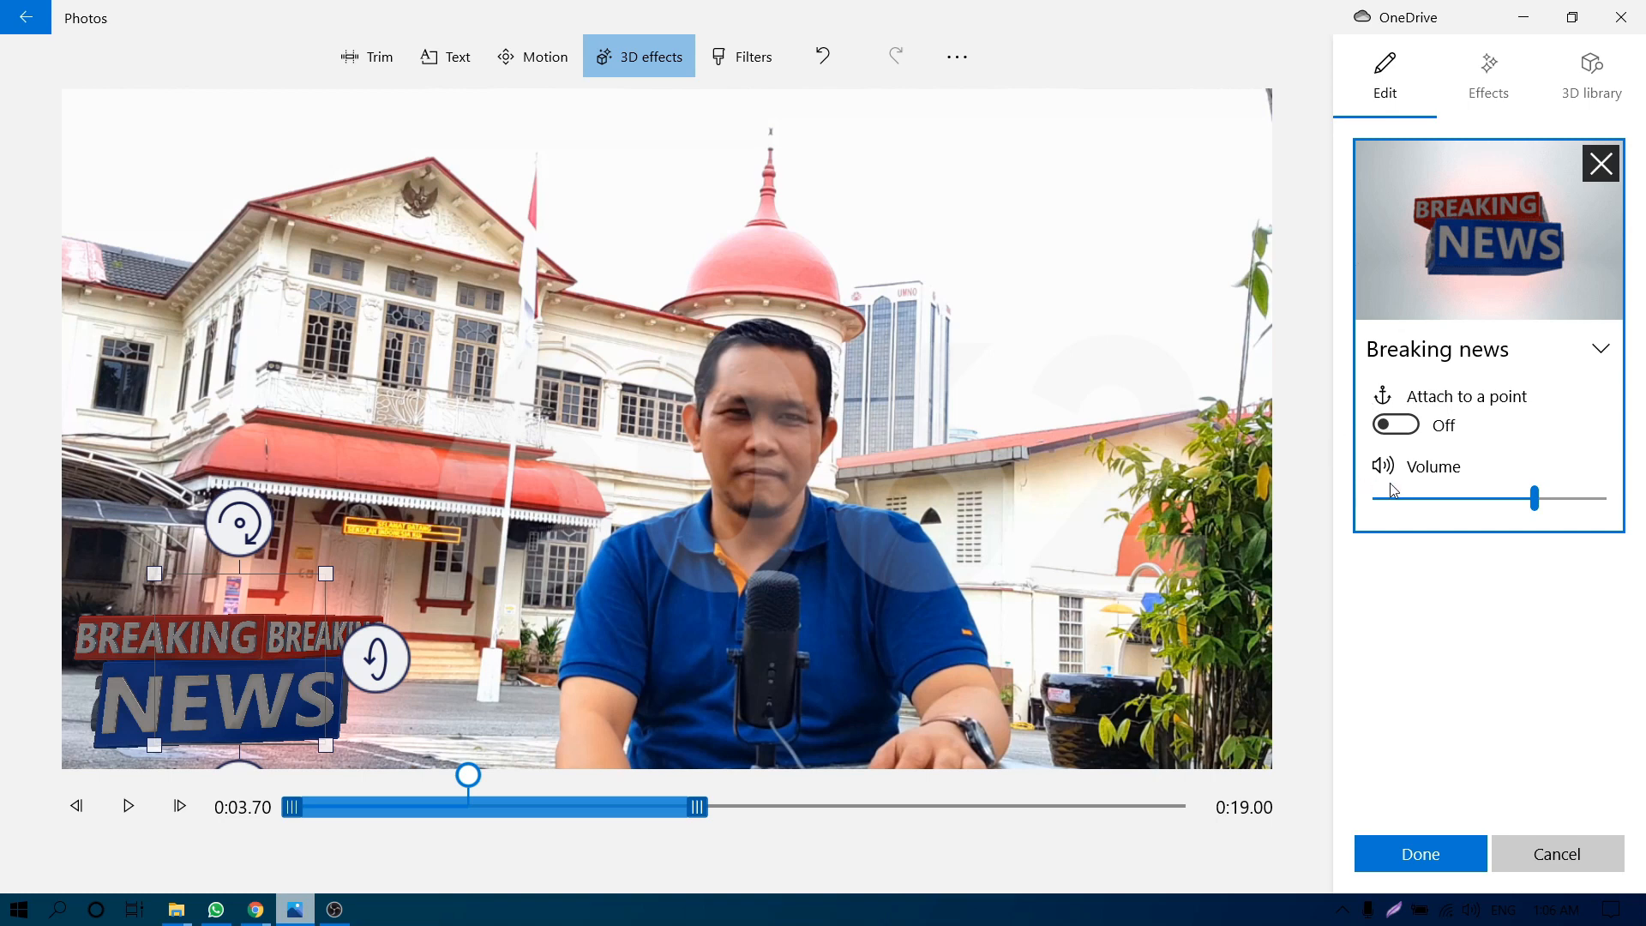
# Mute the Breaking news effect, extend it to the end of the 19-second clip and save the effect.
pyautogui.moveTo(1536, 506); pyautogui.dragTo(1350, 527)
pyautogui.moveTo(697, 807); pyautogui.dragTo(730, 816)
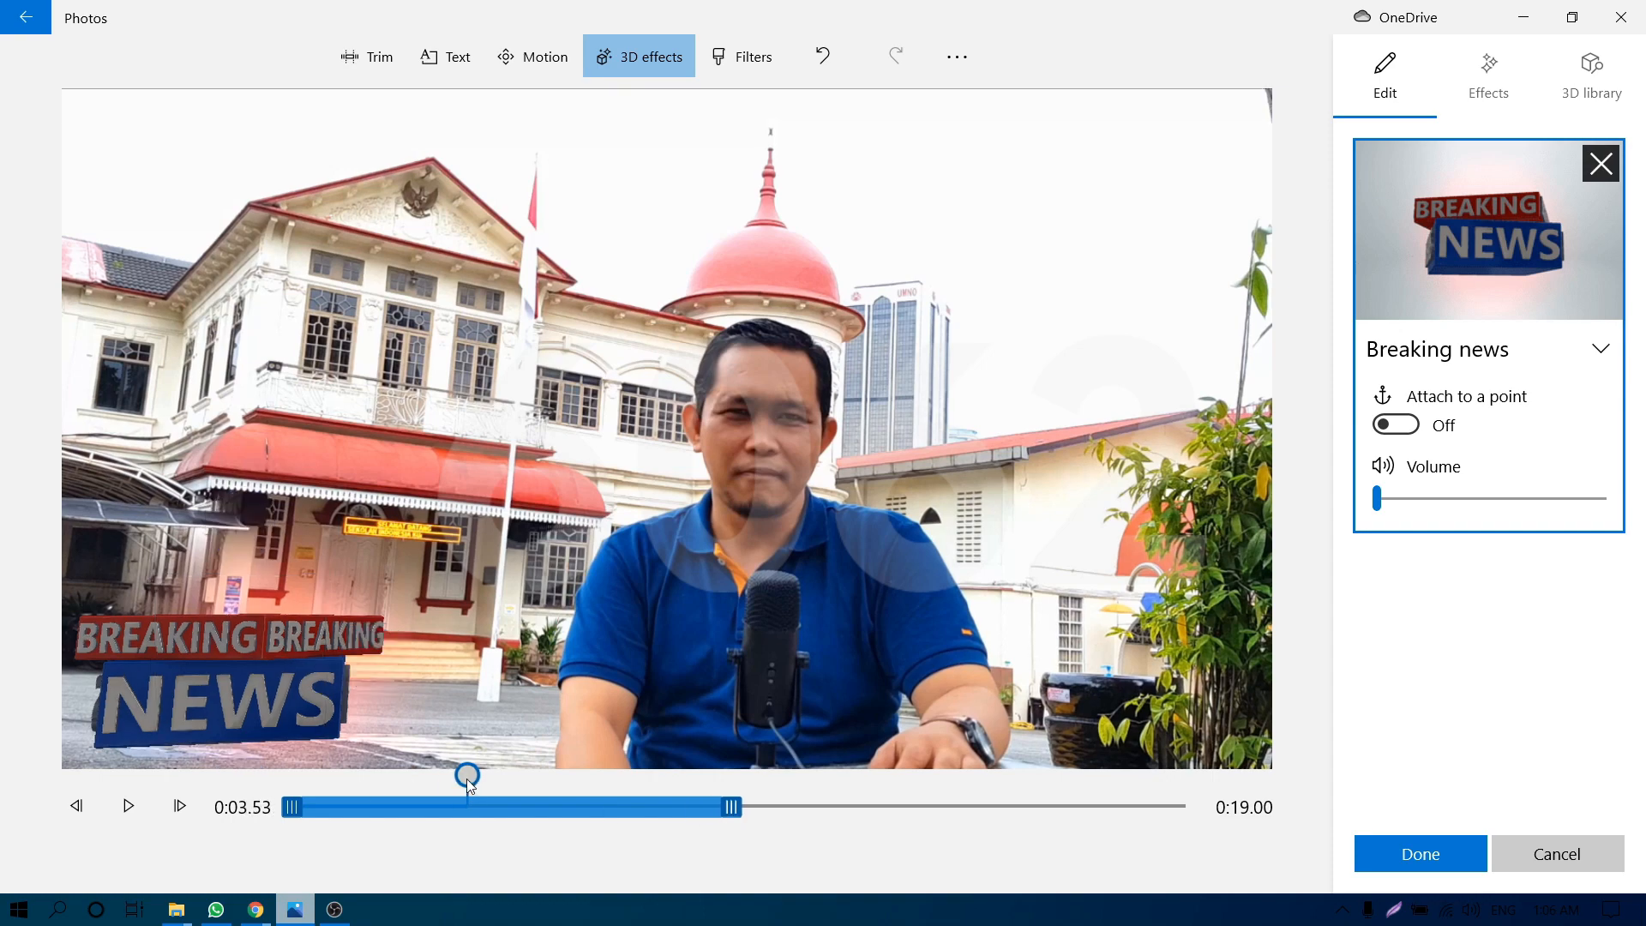
pyautogui.click(134, 810)
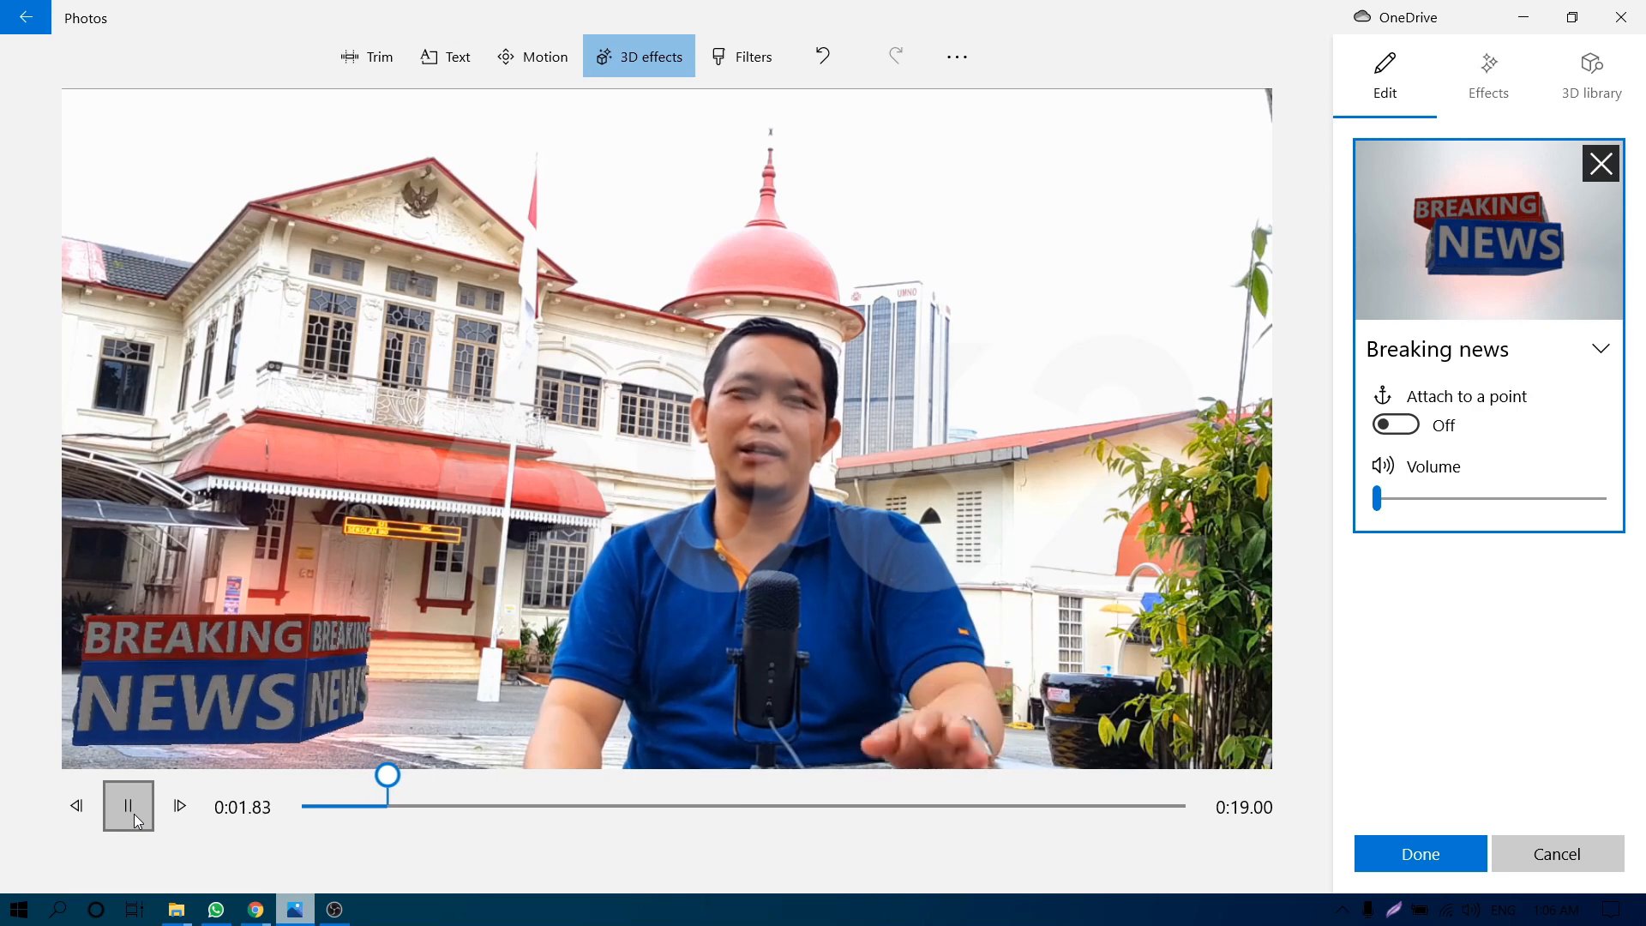
pyautogui.click(250, 726)
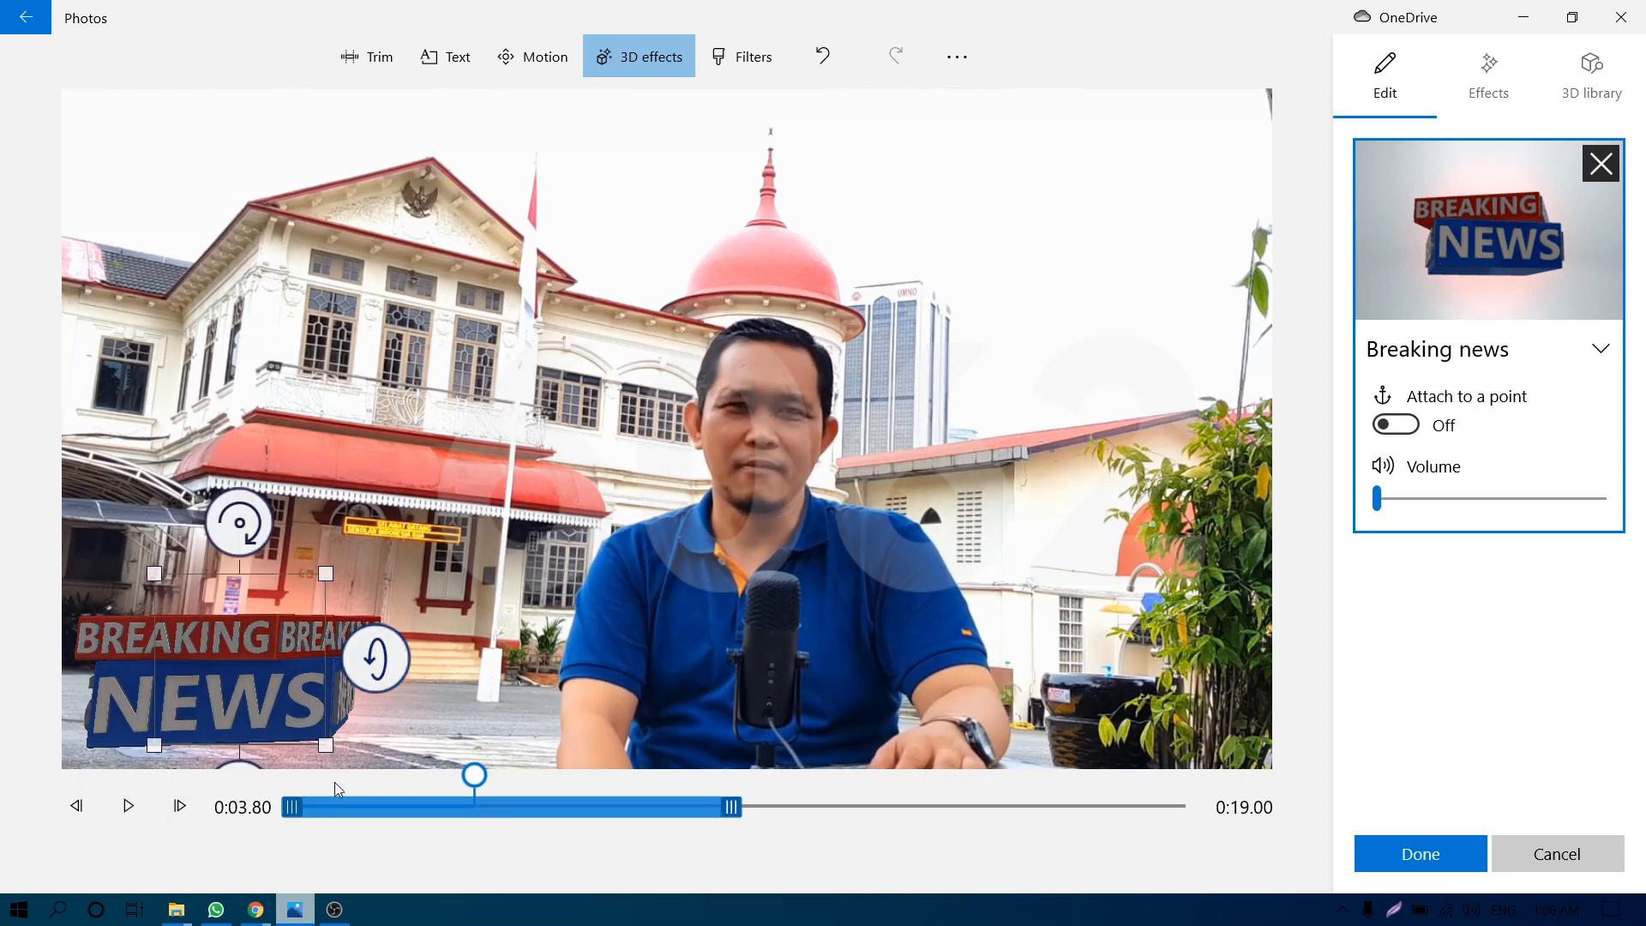
pyautogui.moveTo(734, 810); pyautogui.dragTo(1192, 816)
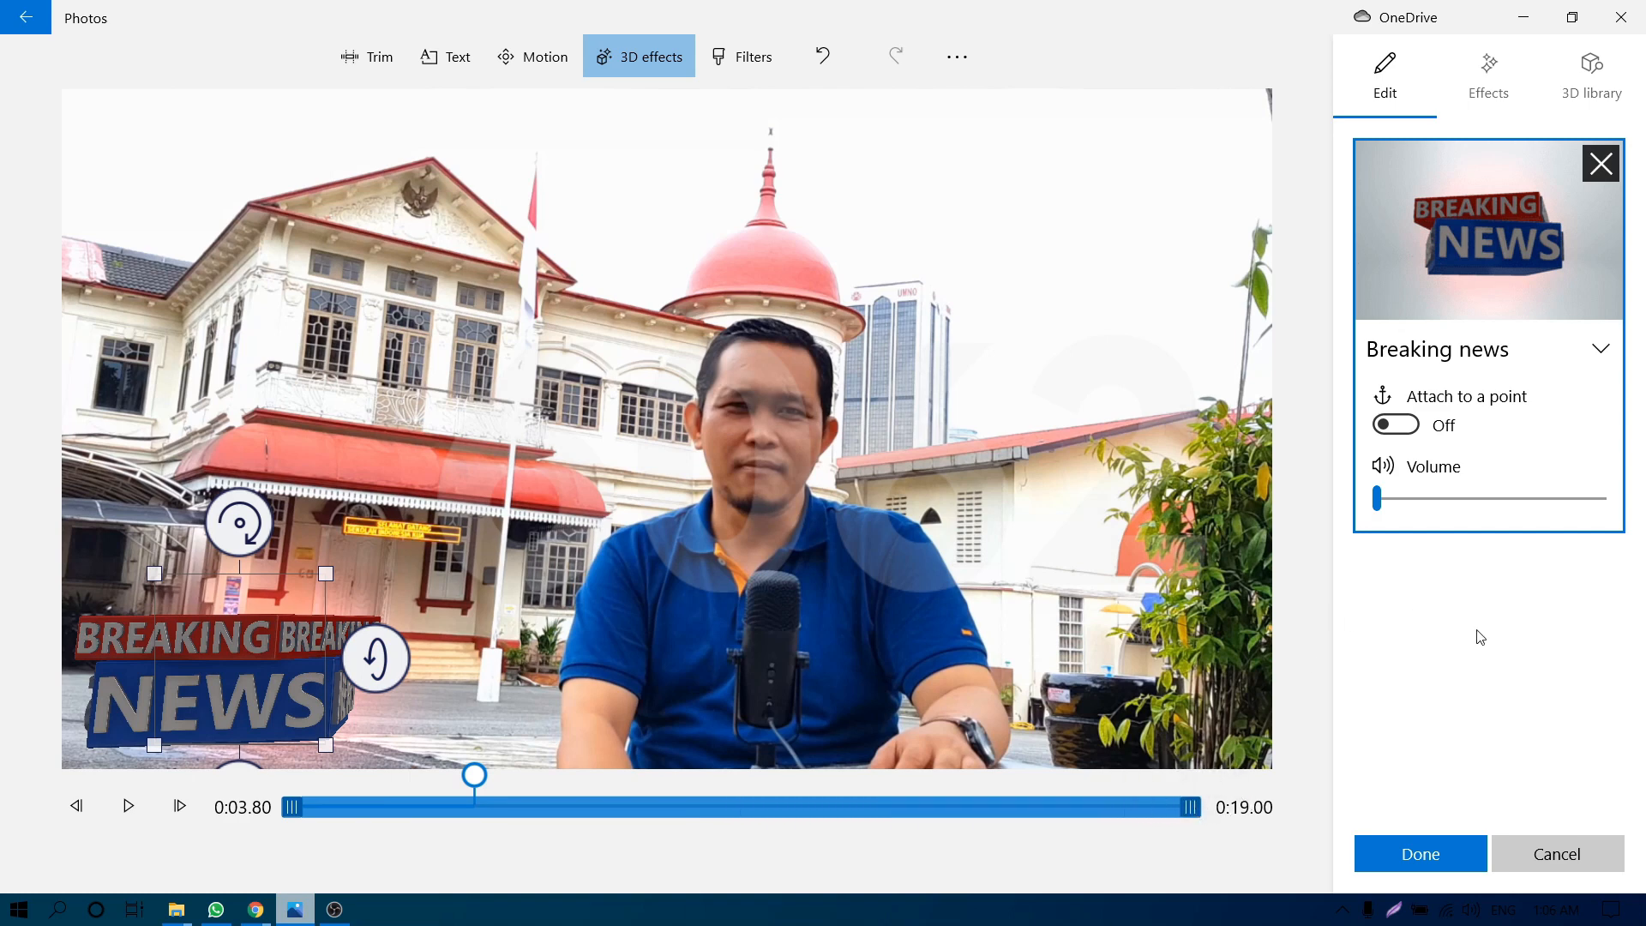
pyautogui.click(1435, 854)
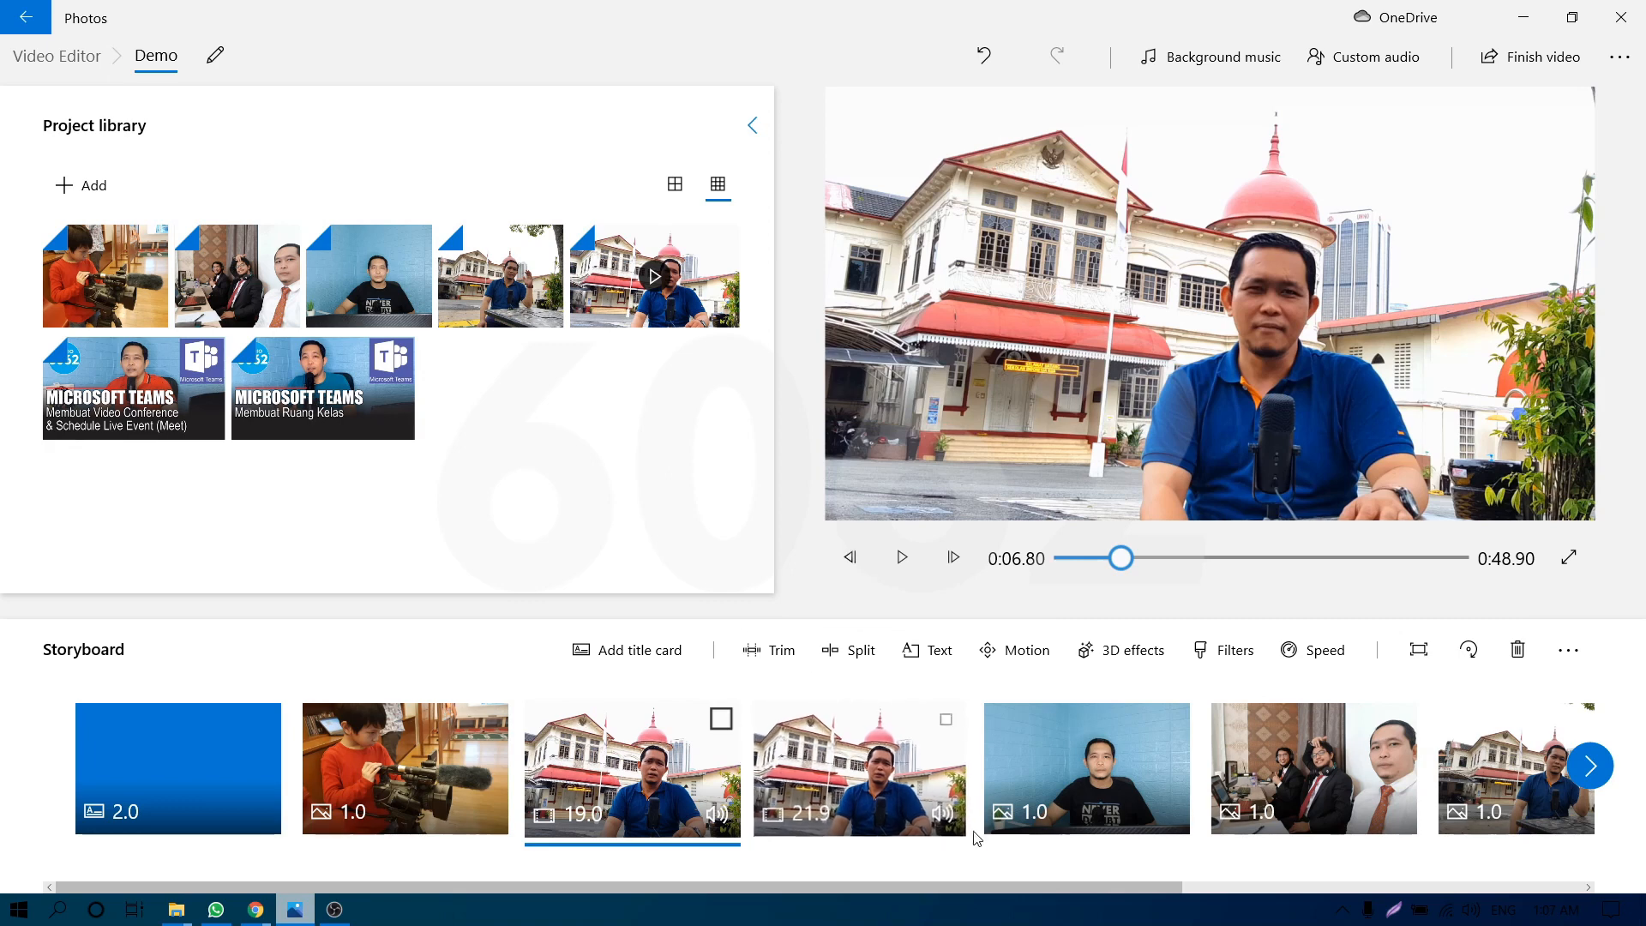
# Add the Balloons 3D effect to the start of the 21.9-second clip, placed beside the speaker in the frame's lower-right area.
pyautogui.click(862, 780)
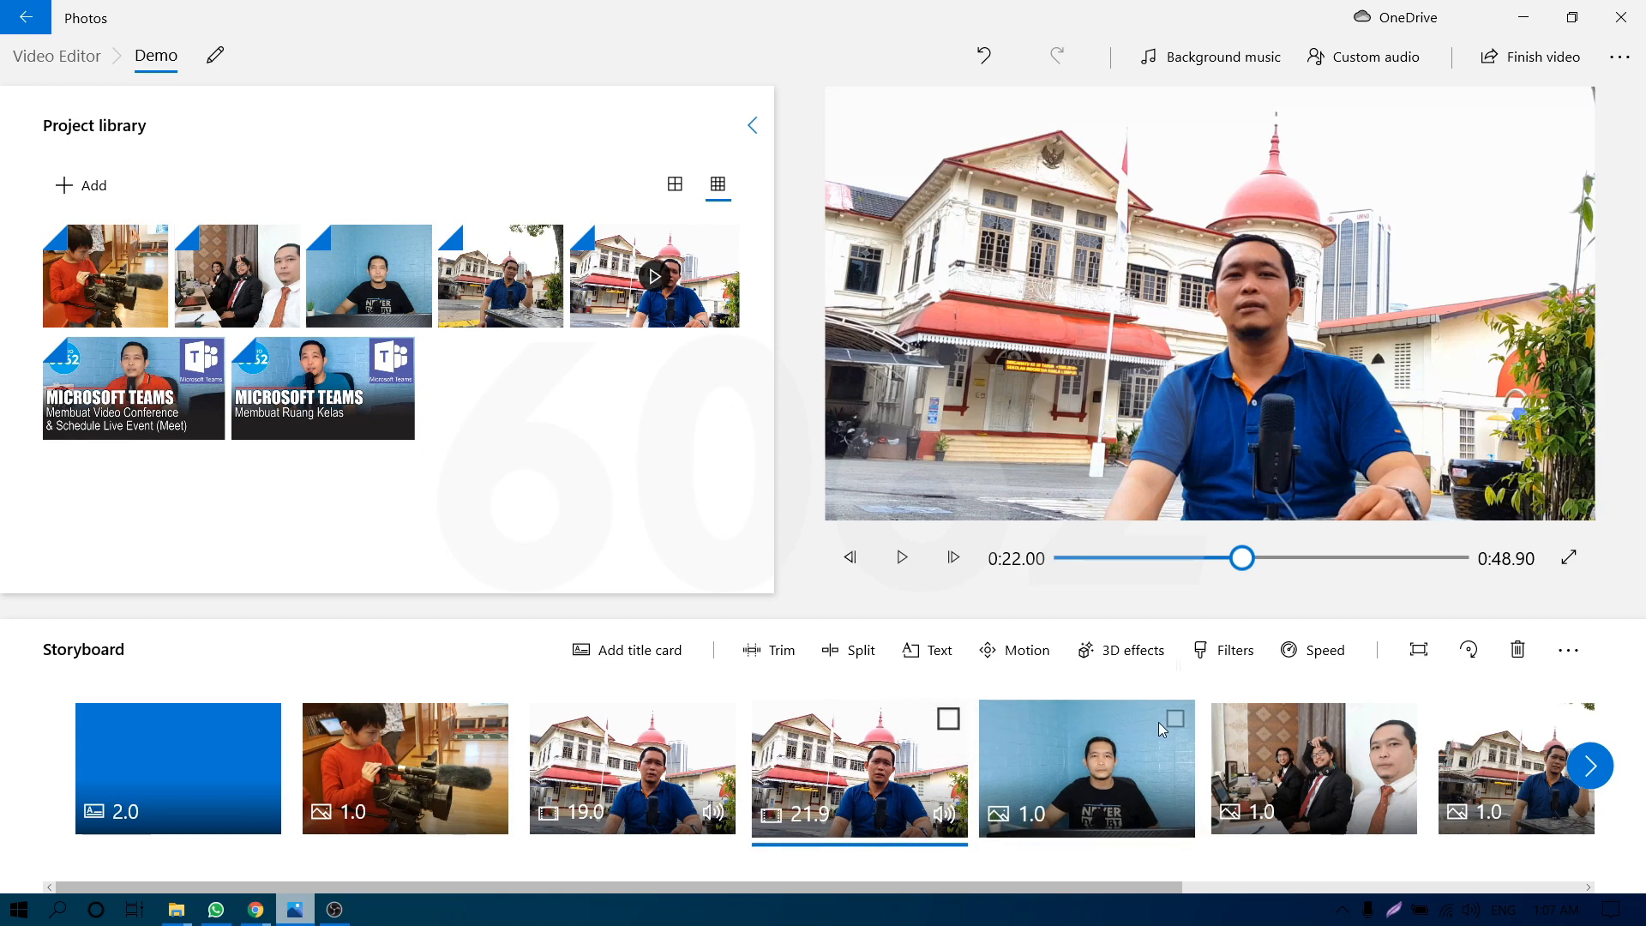
pyautogui.click(1149, 656)
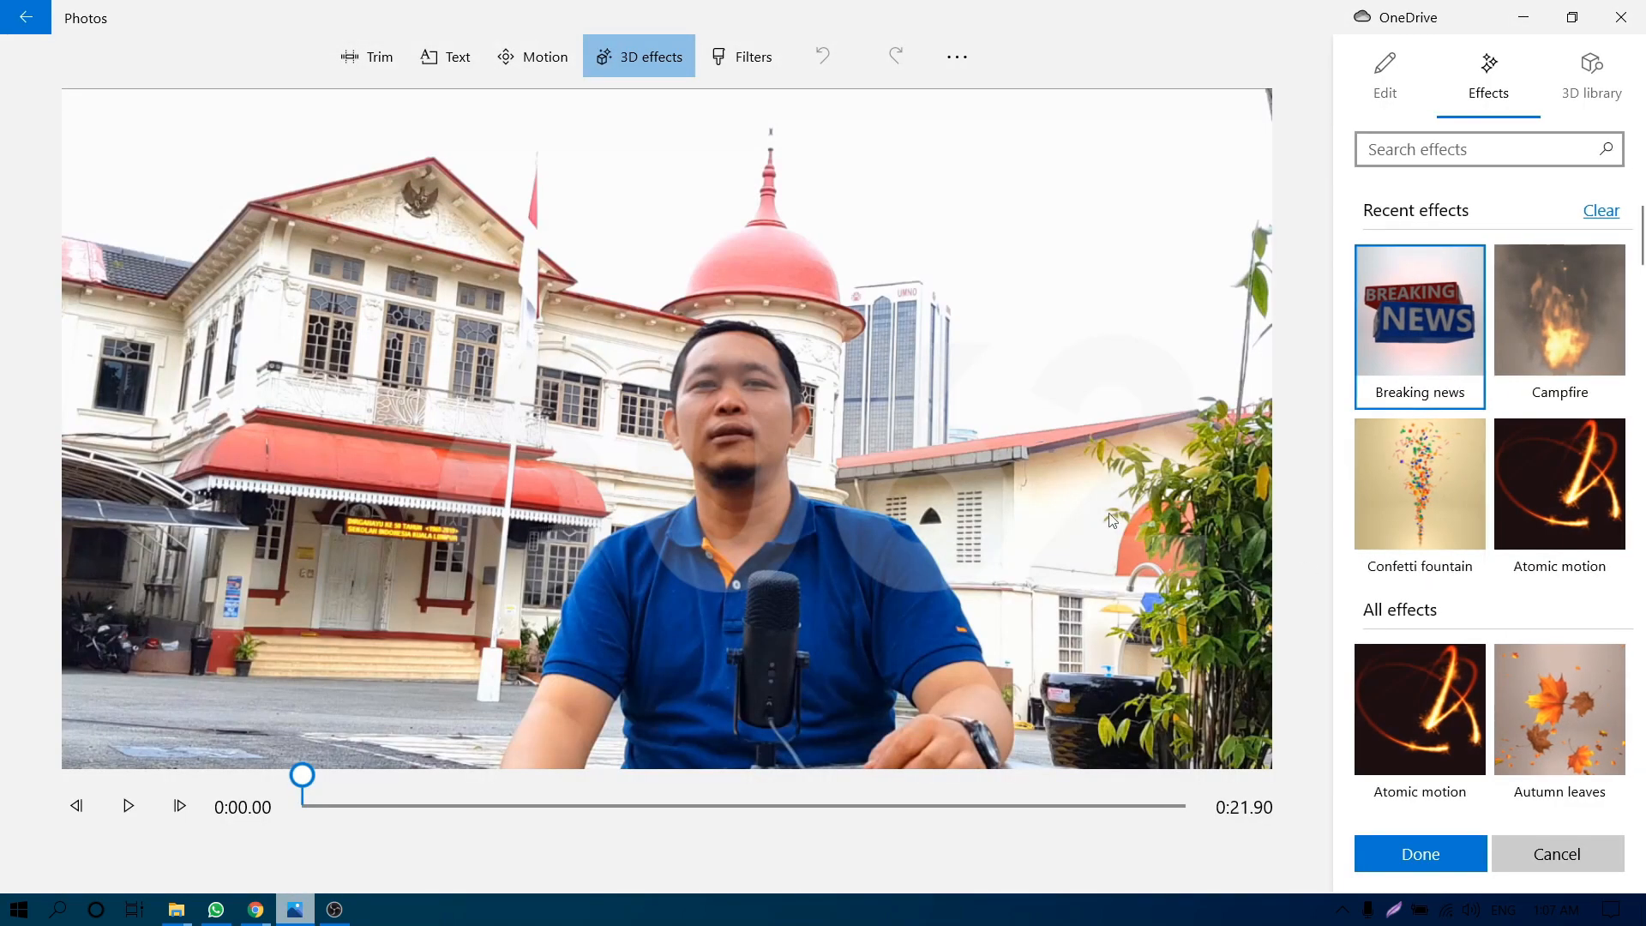
pyautogui.scroll(-1, 1493, 583)
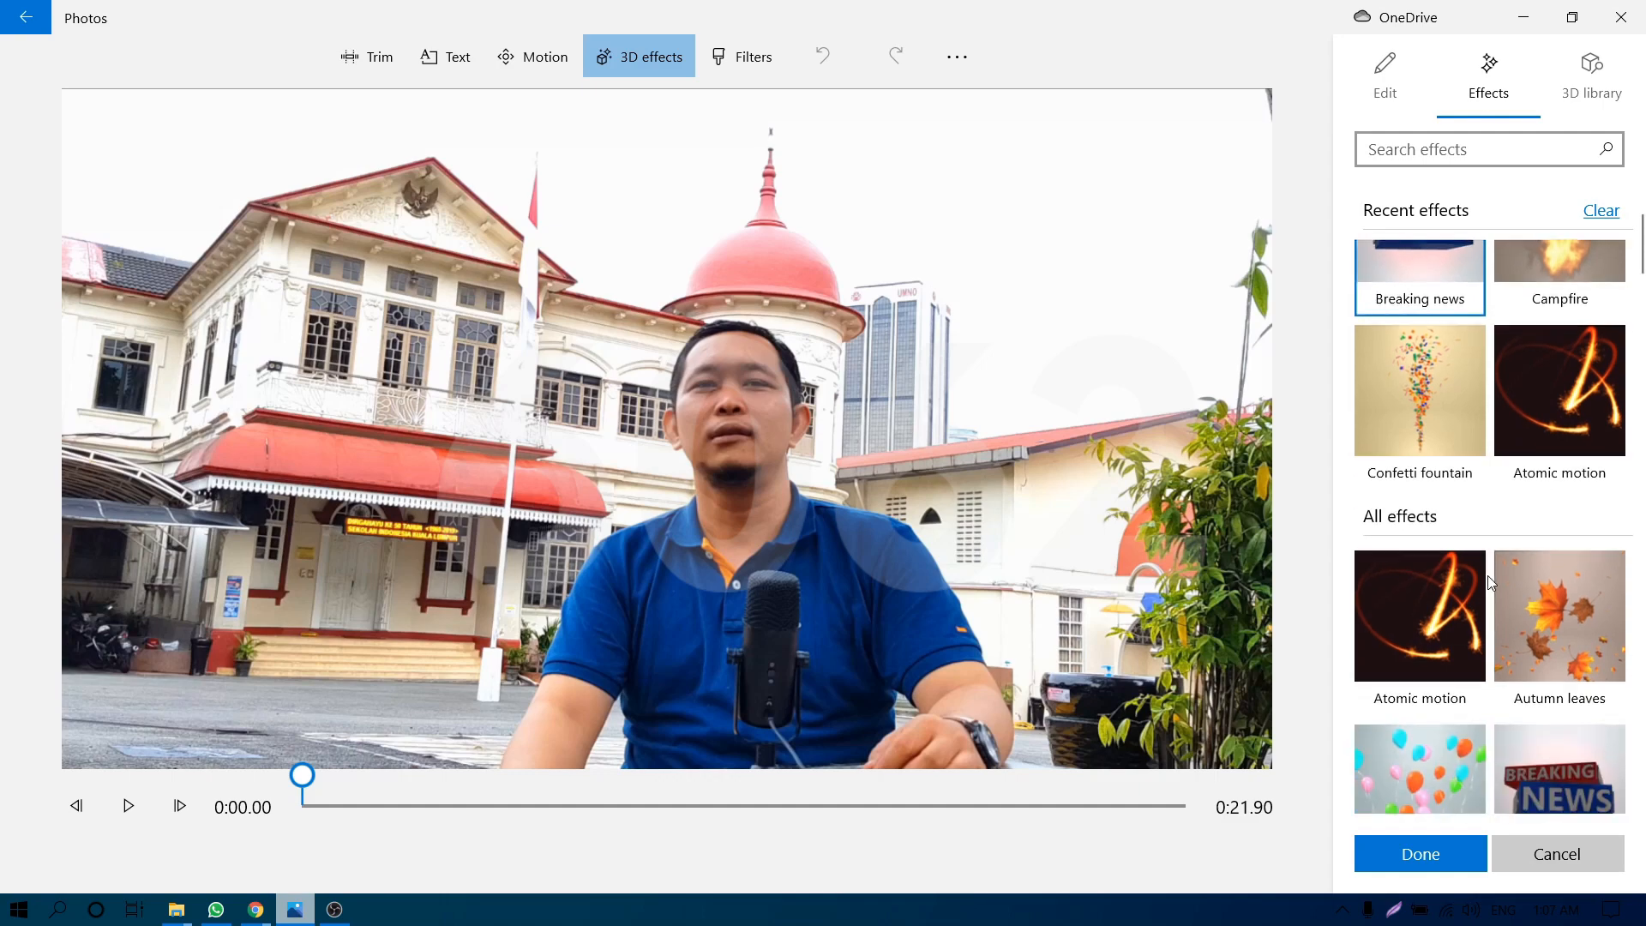
pyautogui.scroll(-6, 1489, 583)
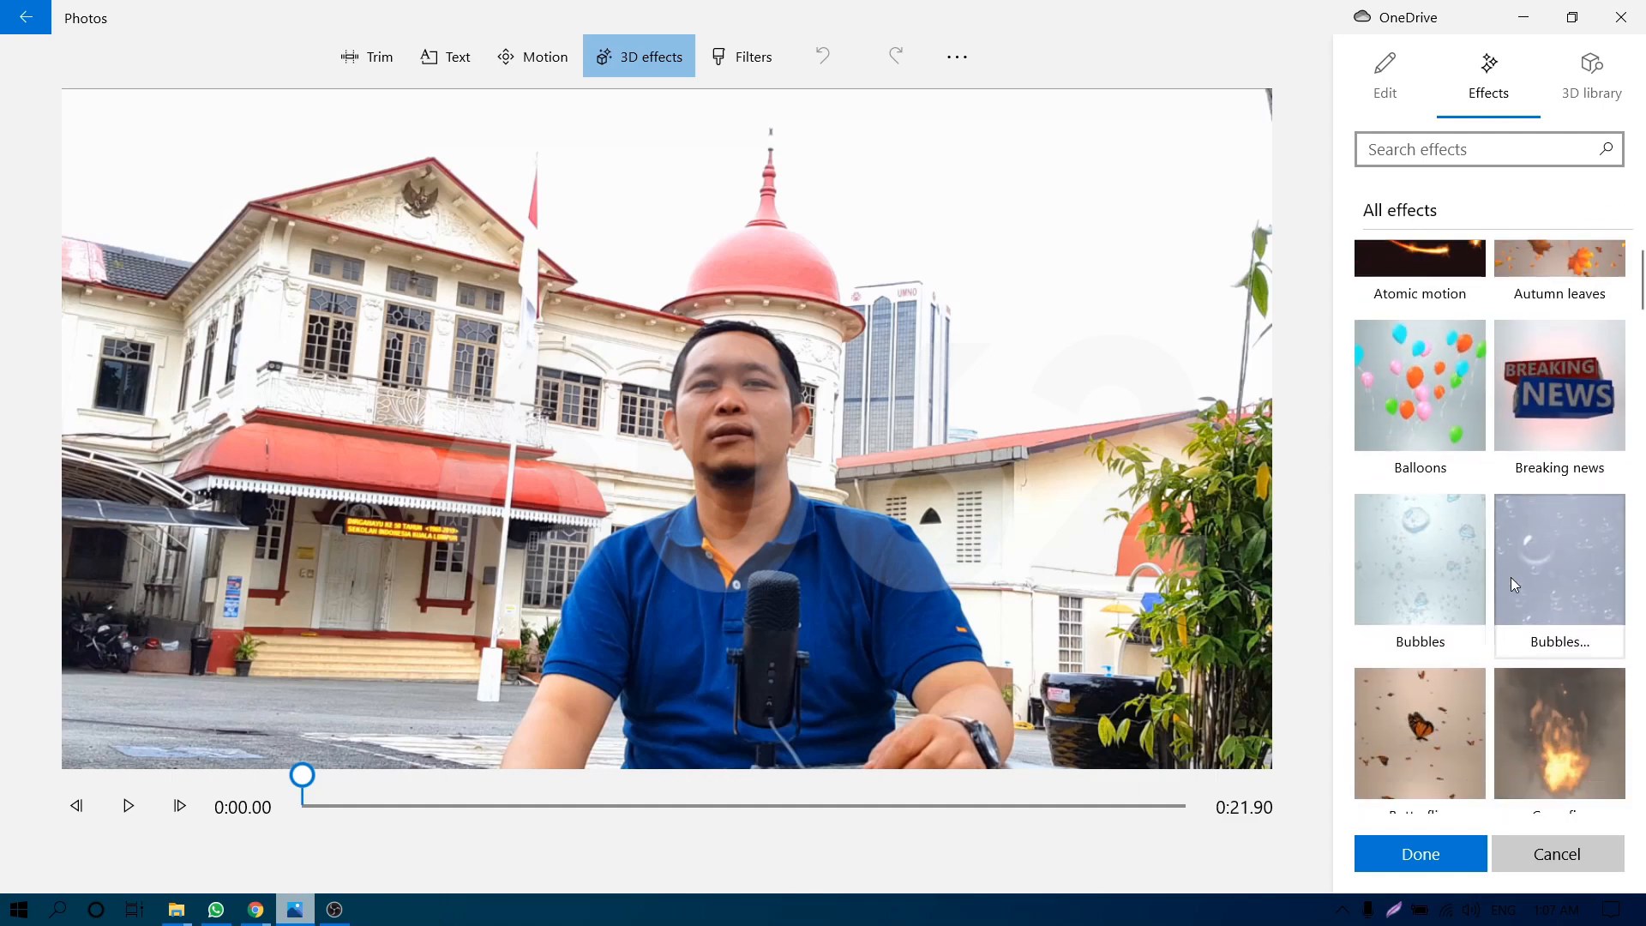
pyautogui.scroll(2, 1510, 578)
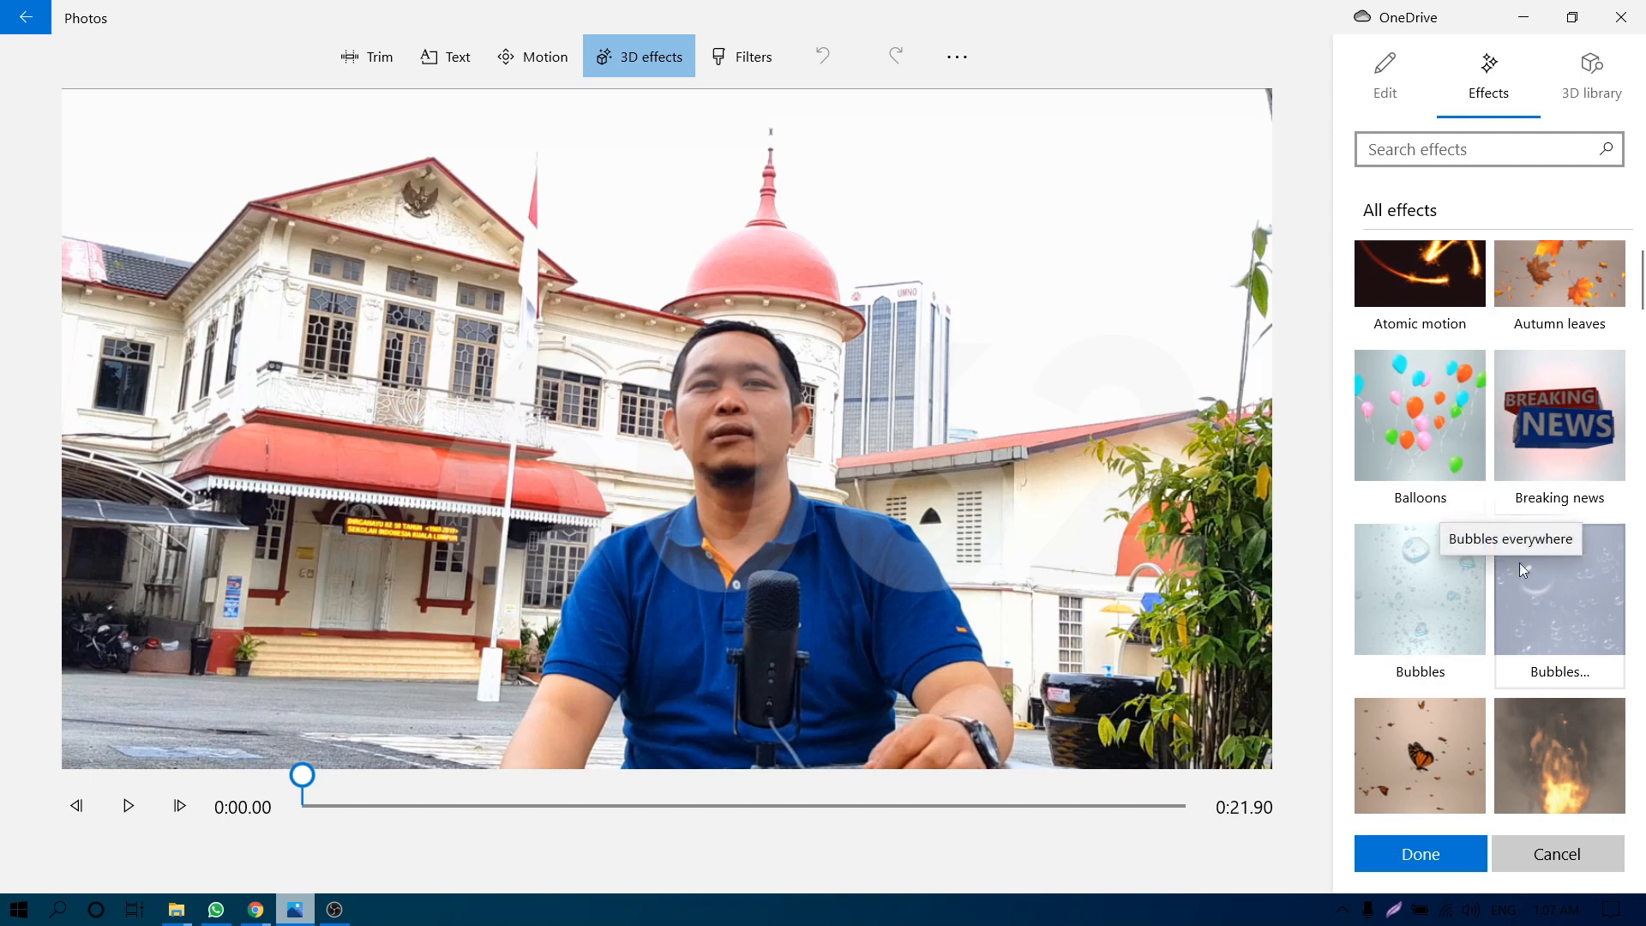
pyautogui.click(1471, 485)
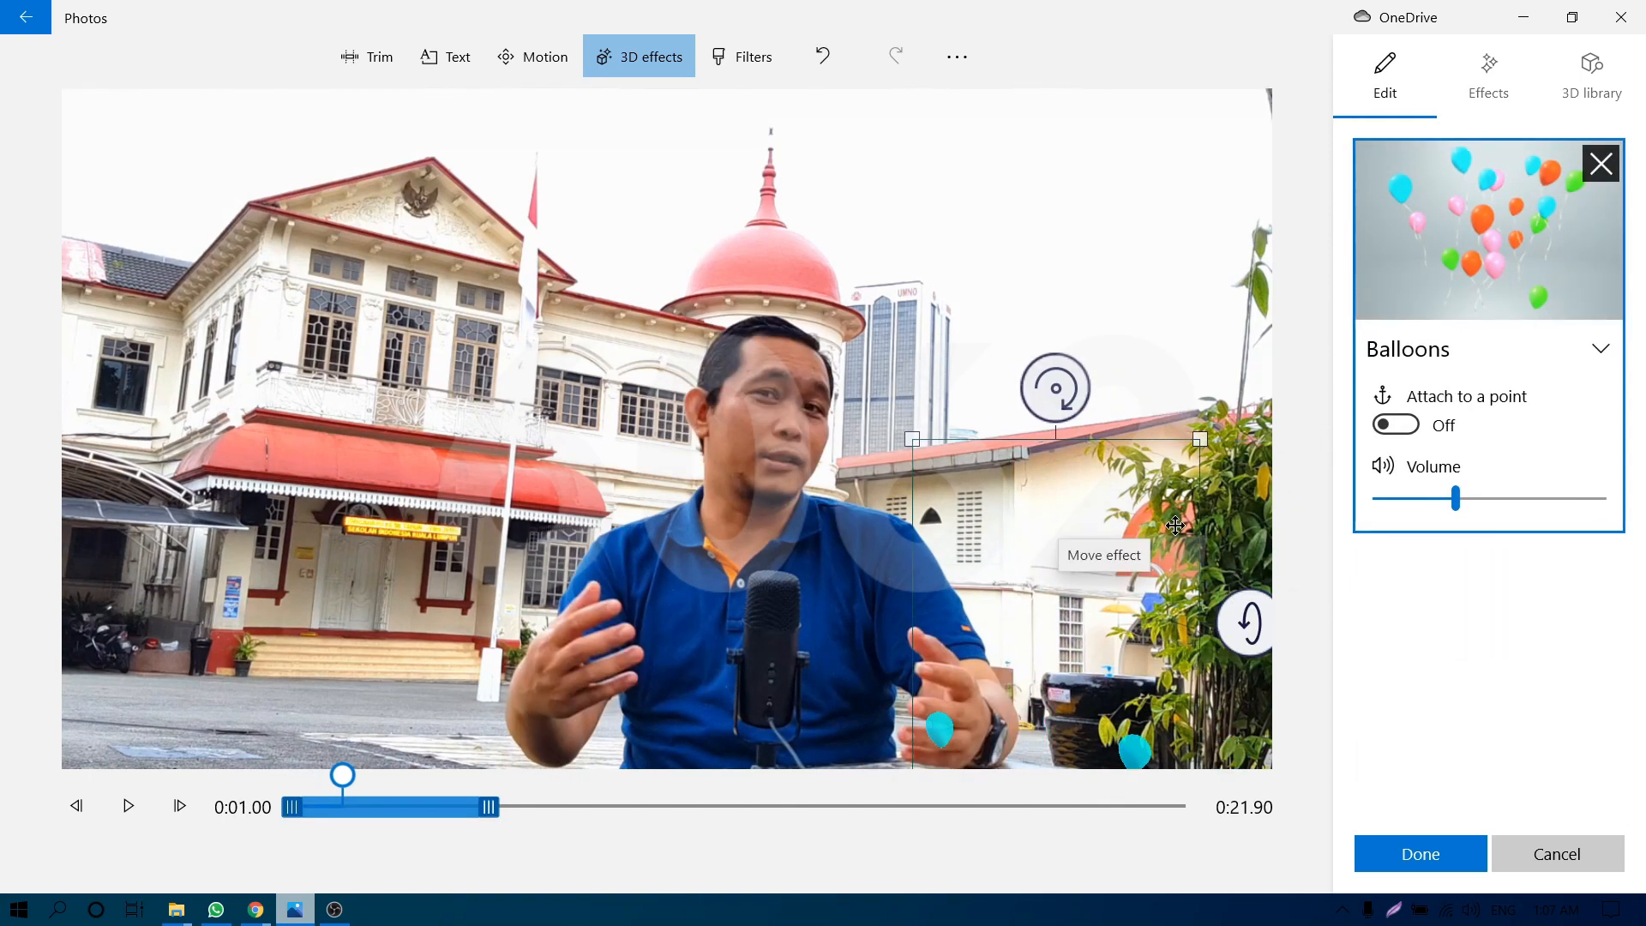
pyautogui.moveTo(1118, 561); pyautogui.dragTo(1144, 518)
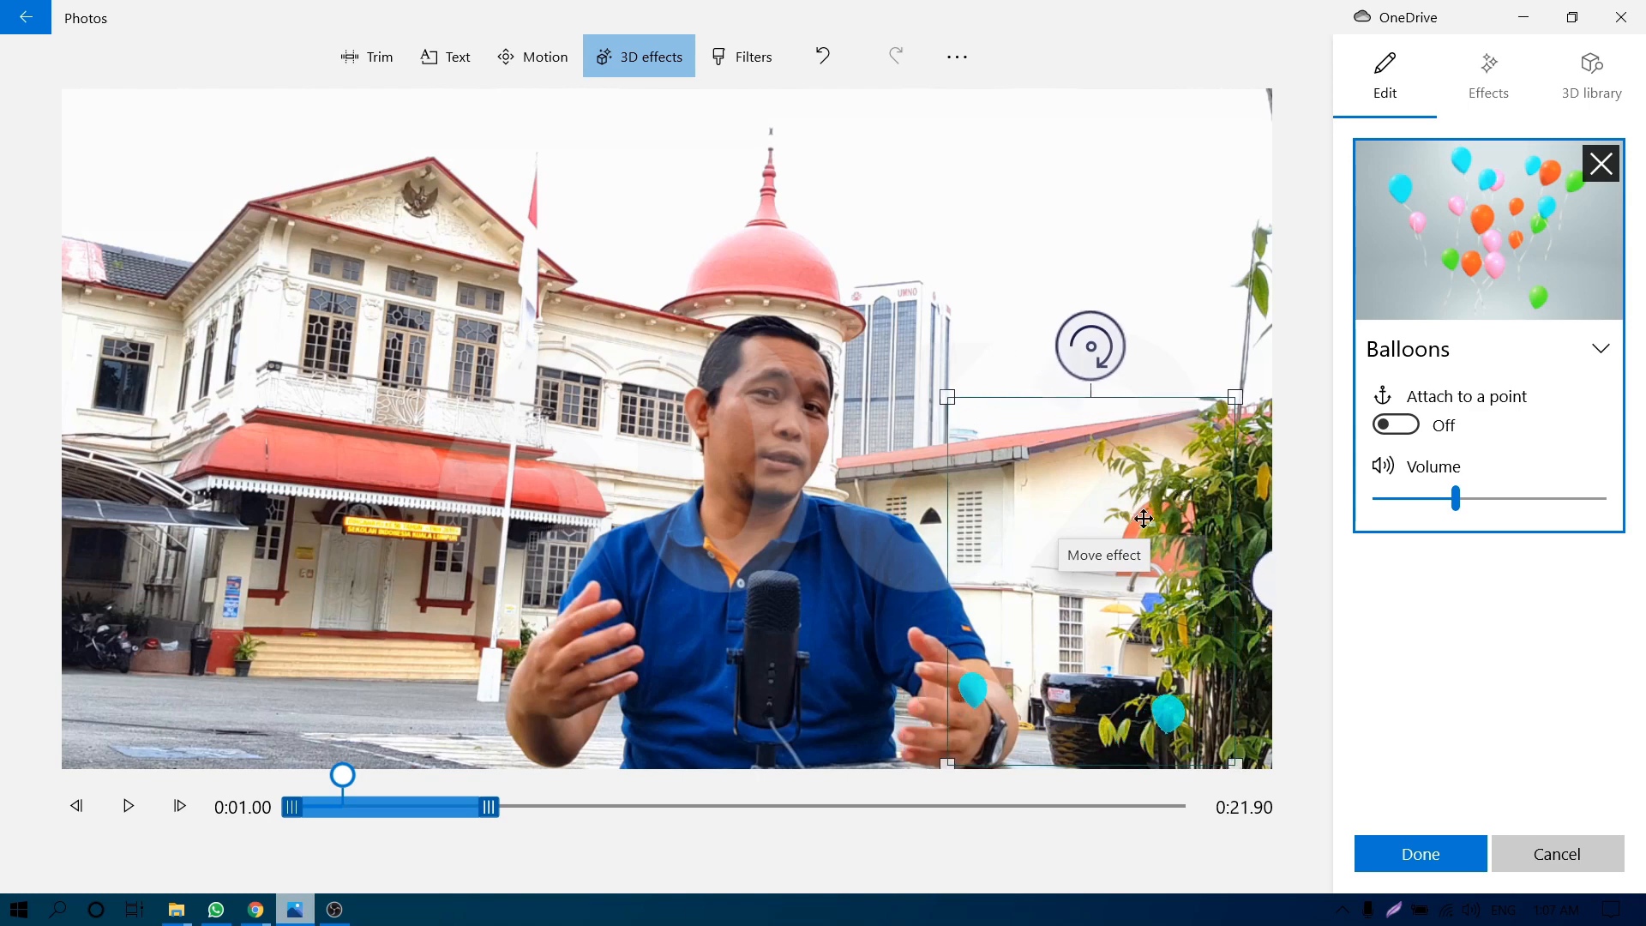
# Mute the Balloons effect, shift it slightly upward and preview it in the clip.
pyautogui.click(132, 808)
pyautogui.click(132, 808)
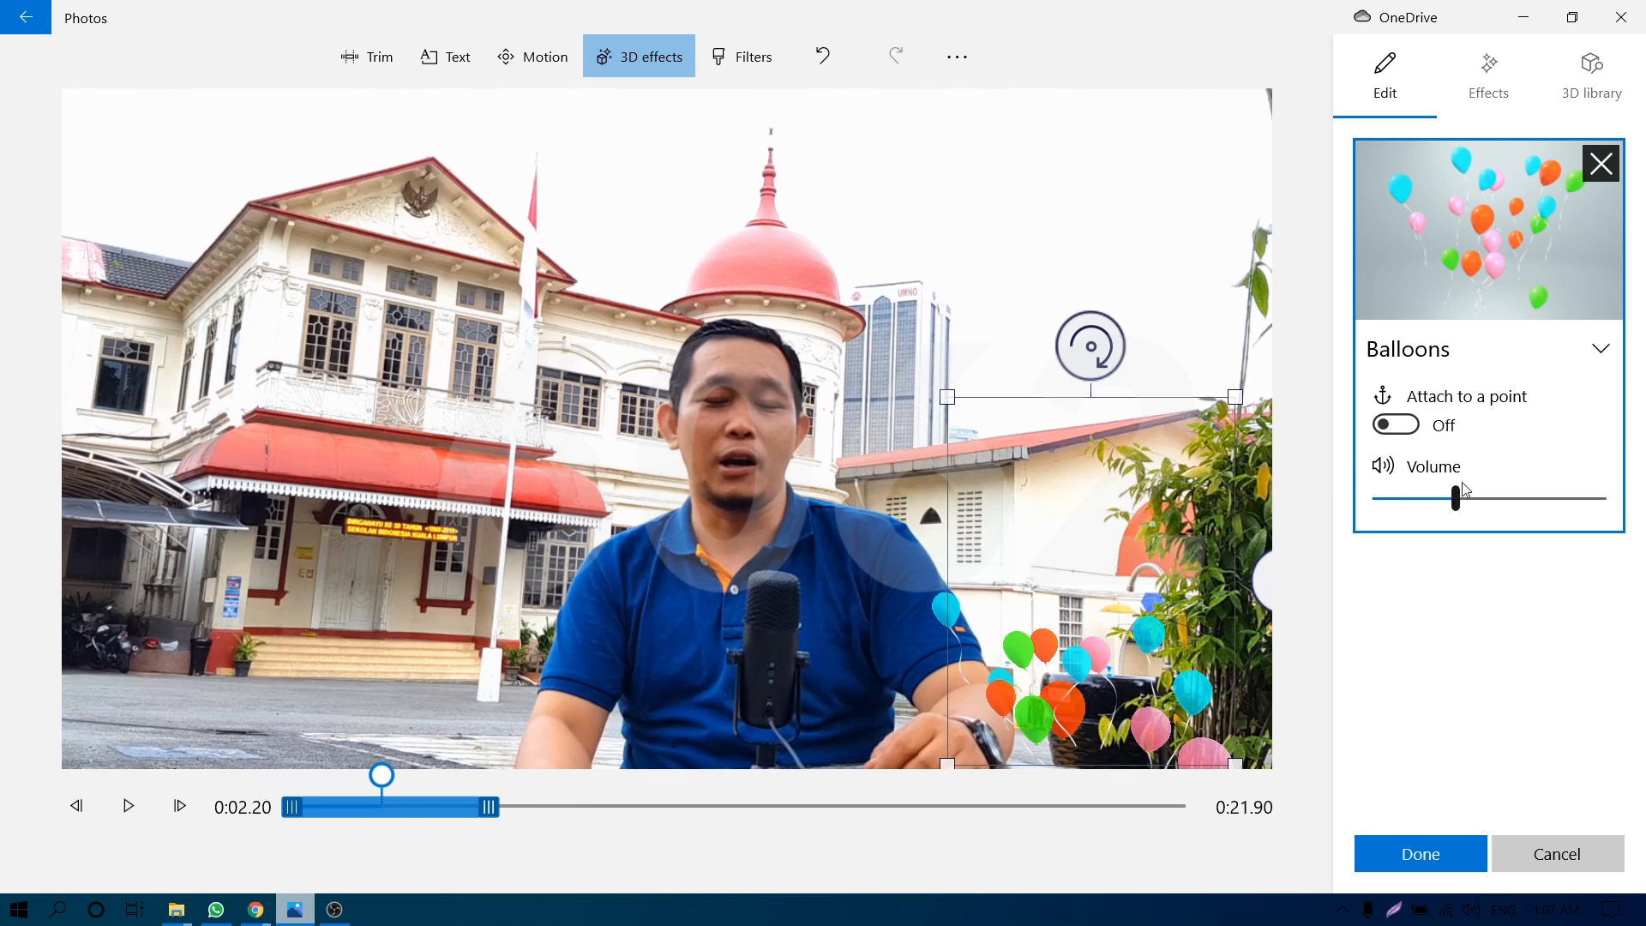
pyautogui.moveTo(1455, 500); pyautogui.dragTo(1374, 501)
pyautogui.moveTo(1112, 625); pyautogui.dragTo(1106, 615)
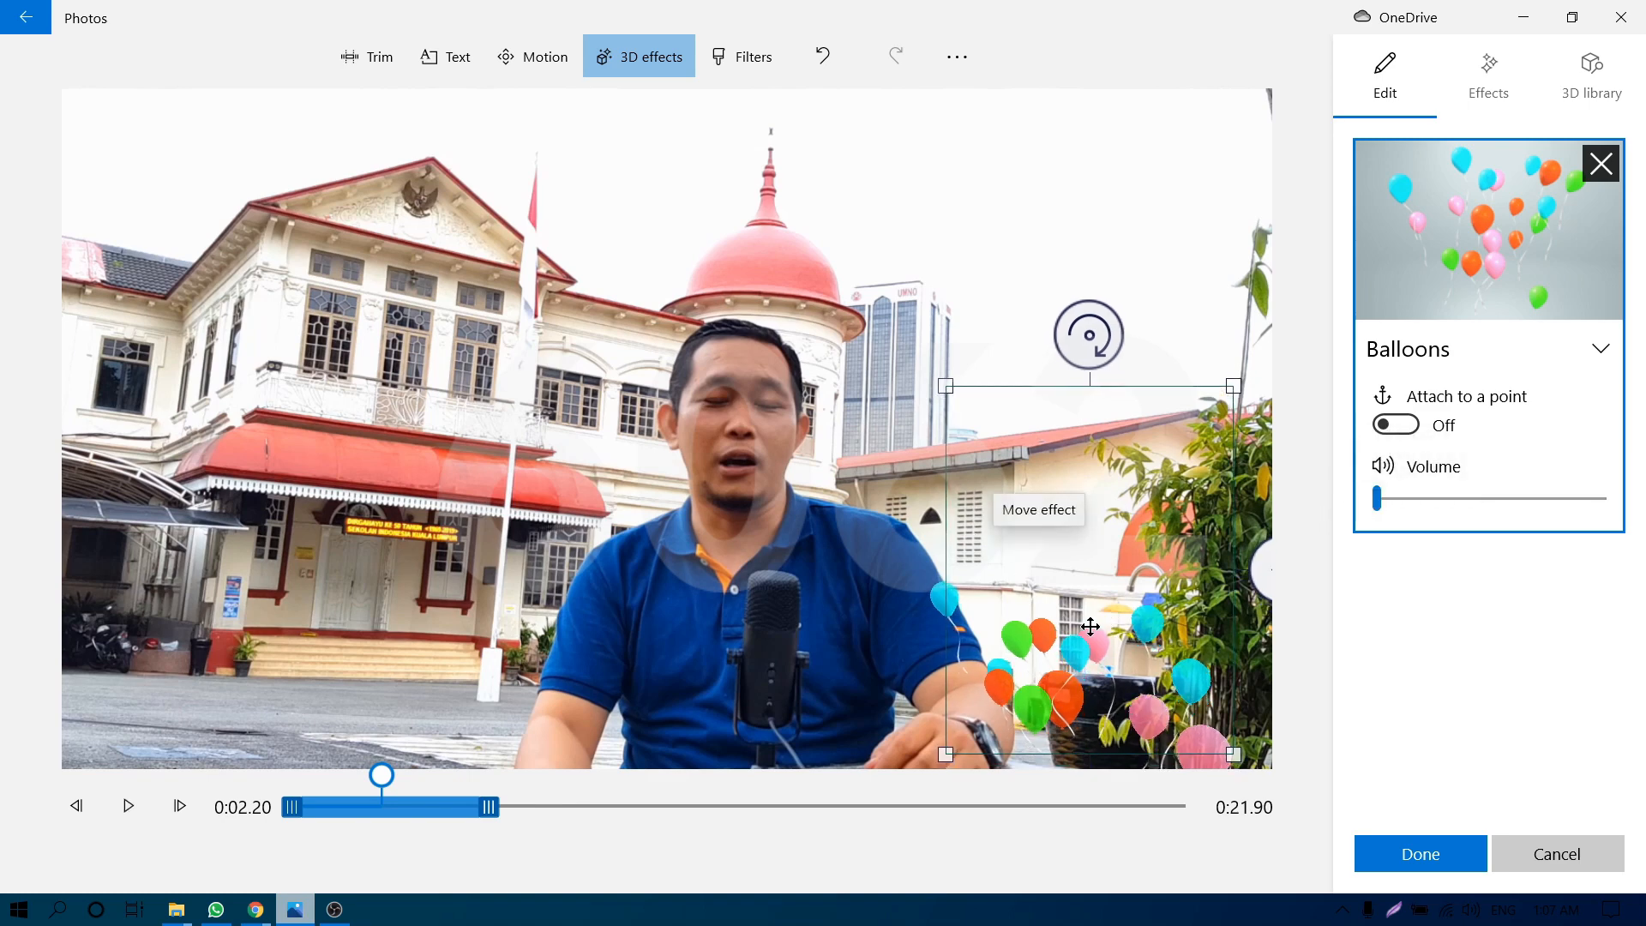
pyautogui.click(125, 805)
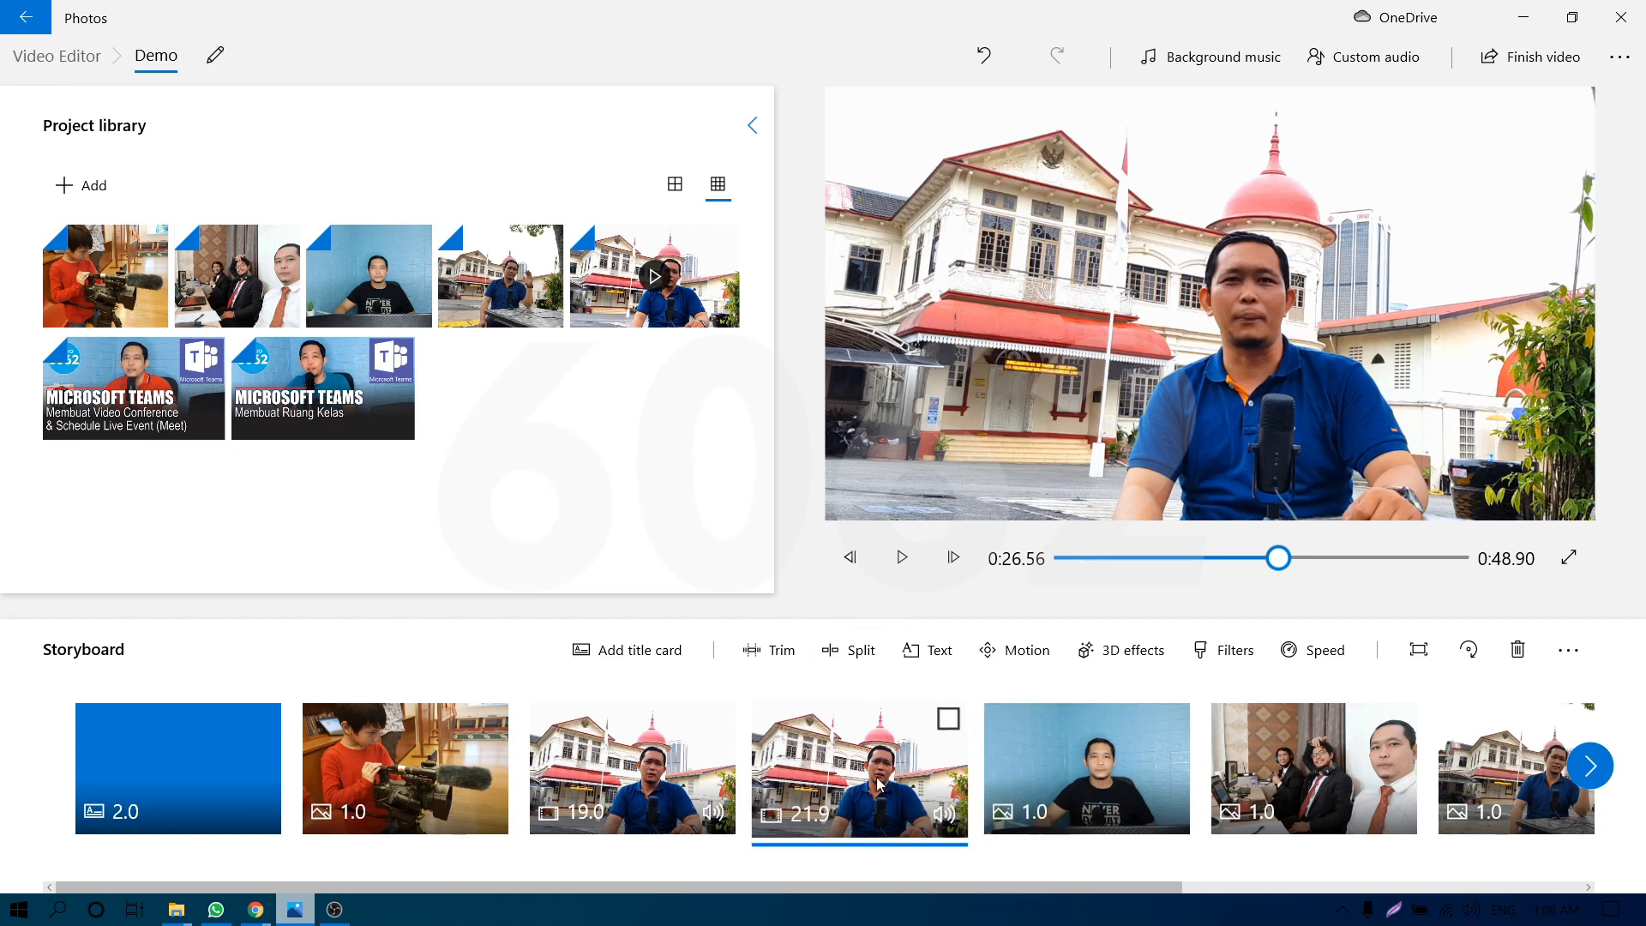
# Add the Campfire 3D effect over the microphone in the 21.9-second clip.
pyautogui.click(1117, 653)
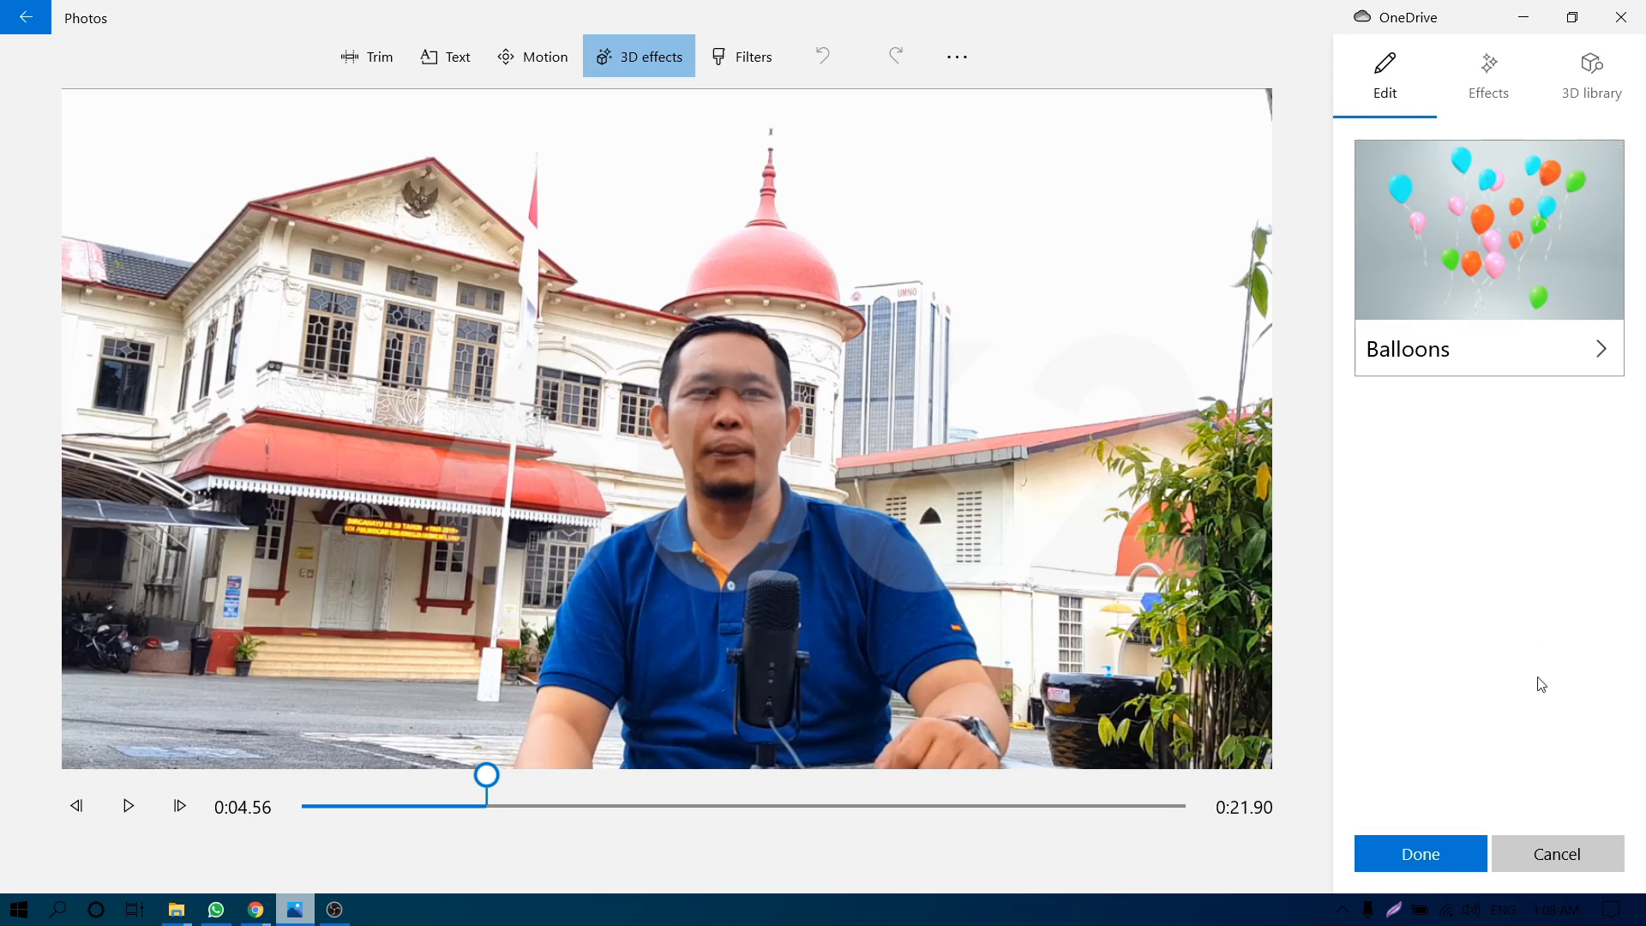
pyautogui.click(1490, 75)
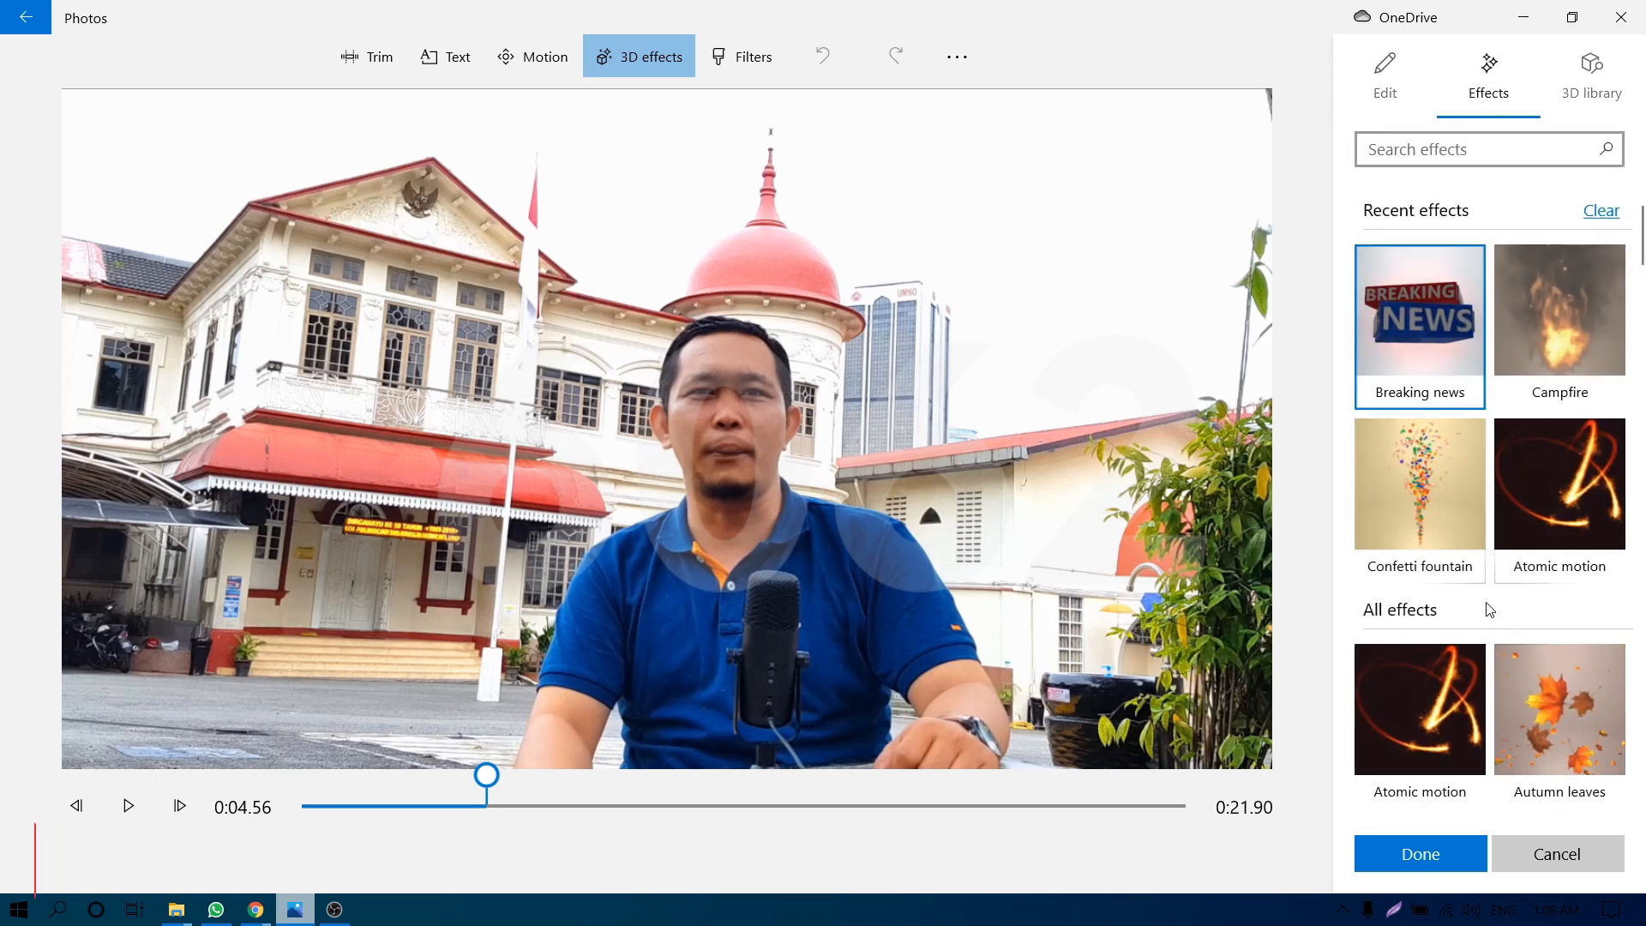
pyautogui.scroll(-2, 1490, 593)
pyautogui.moveTo(1536, 364); pyautogui.dragTo(770, 559)
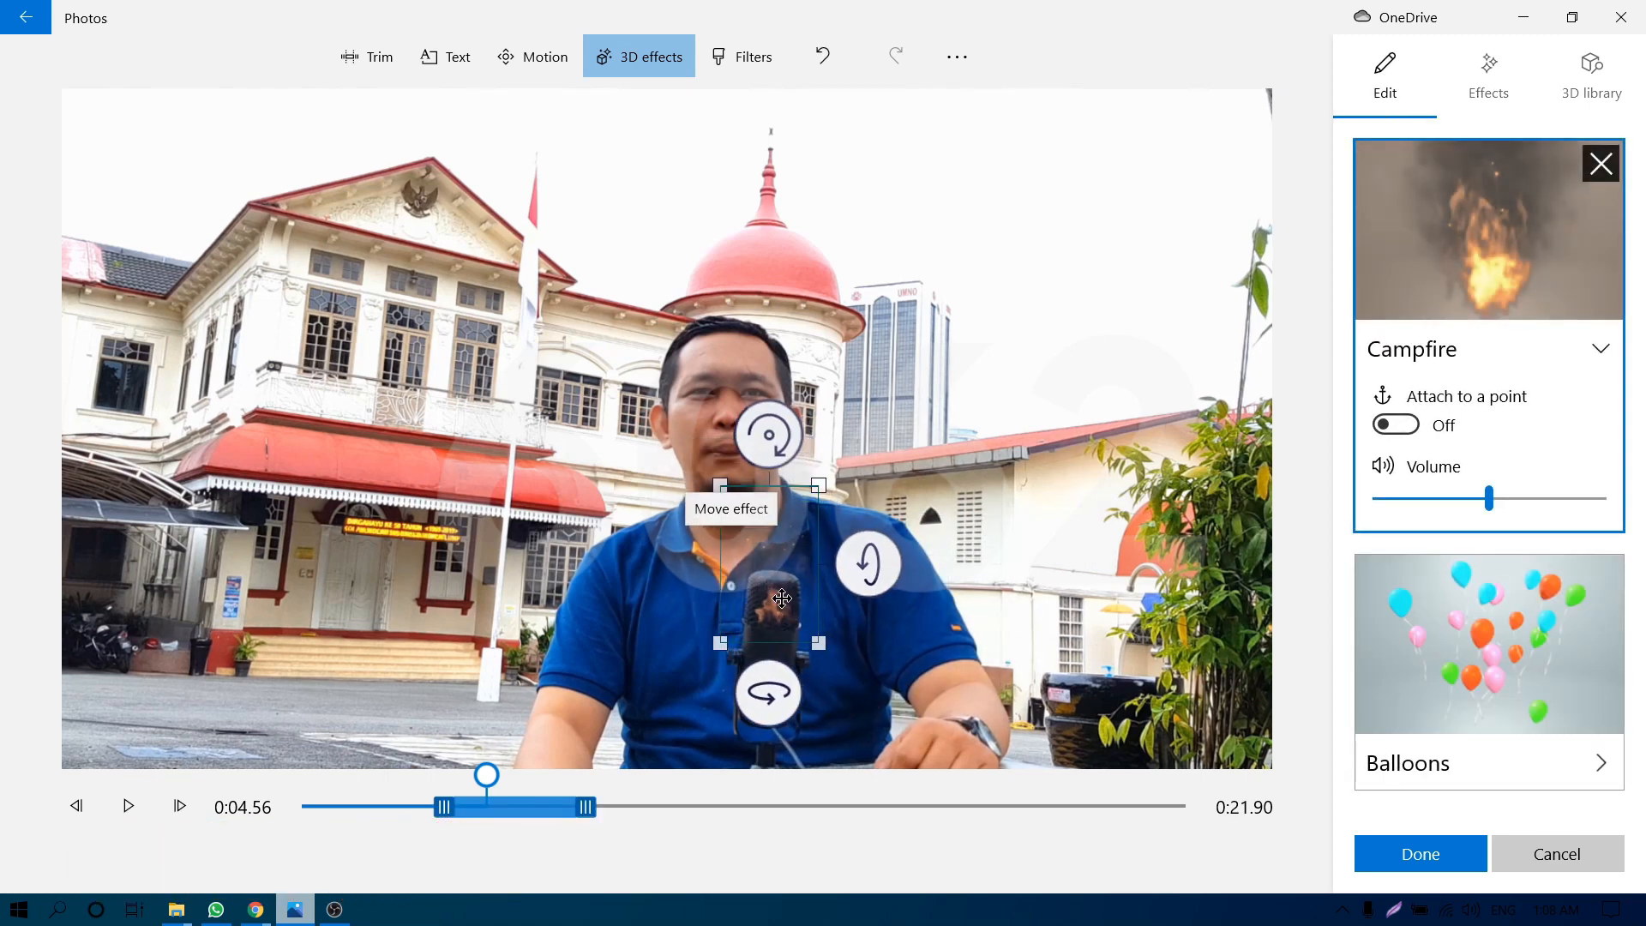
# Shift the Campfire effect to the start of the clip and preview it from the beginning.
pyautogui.moveTo(592, 813); pyautogui.dragTo(604, 813)
pyautogui.moveTo(439, 813); pyautogui.dragTo(273, 820)
pyautogui.moveTo(593, 815); pyautogui.dragTo(224, 782)
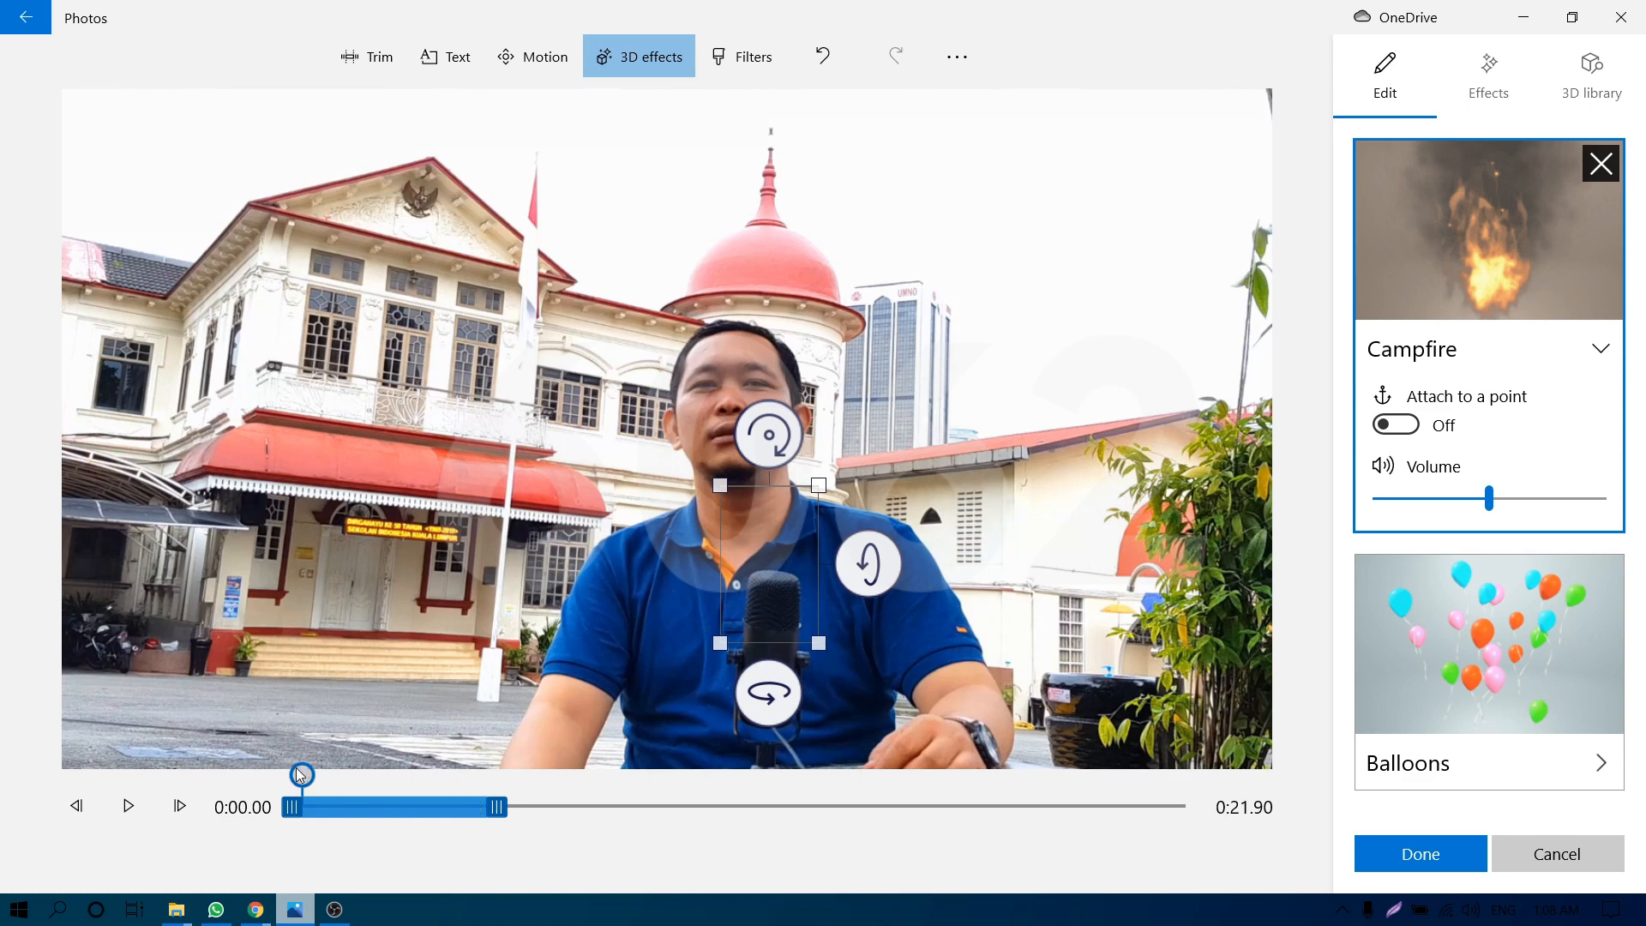
pyautogui.click(129, 810)
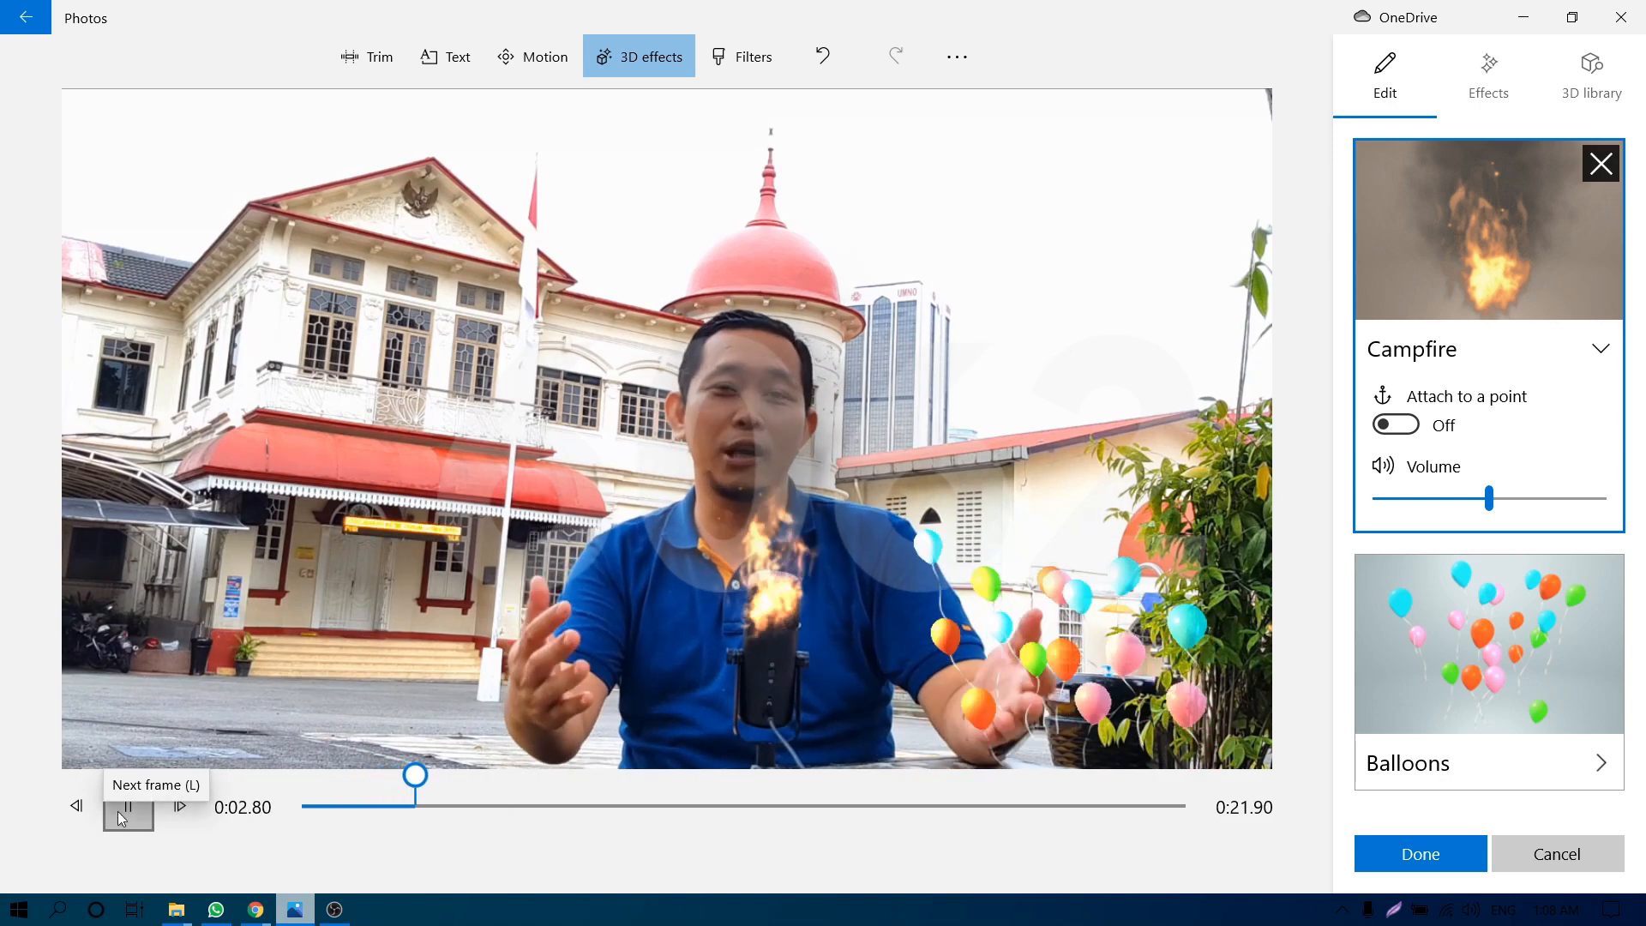
pyautogui.click(128, 806)
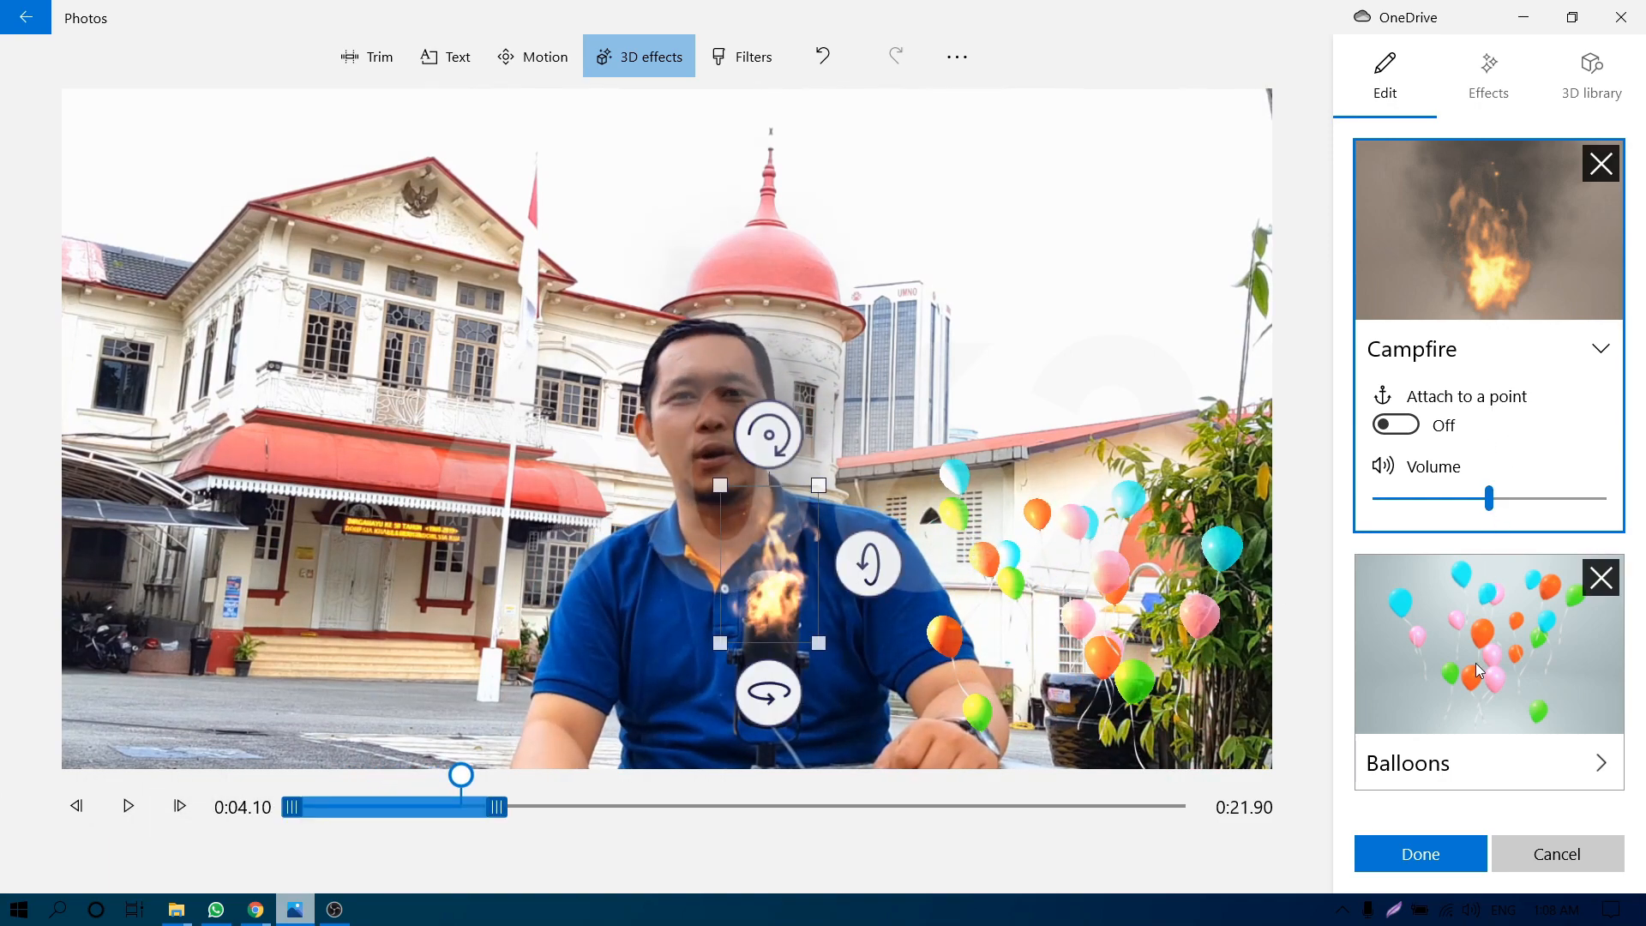
pyautogui.moveTo(1418, 605)
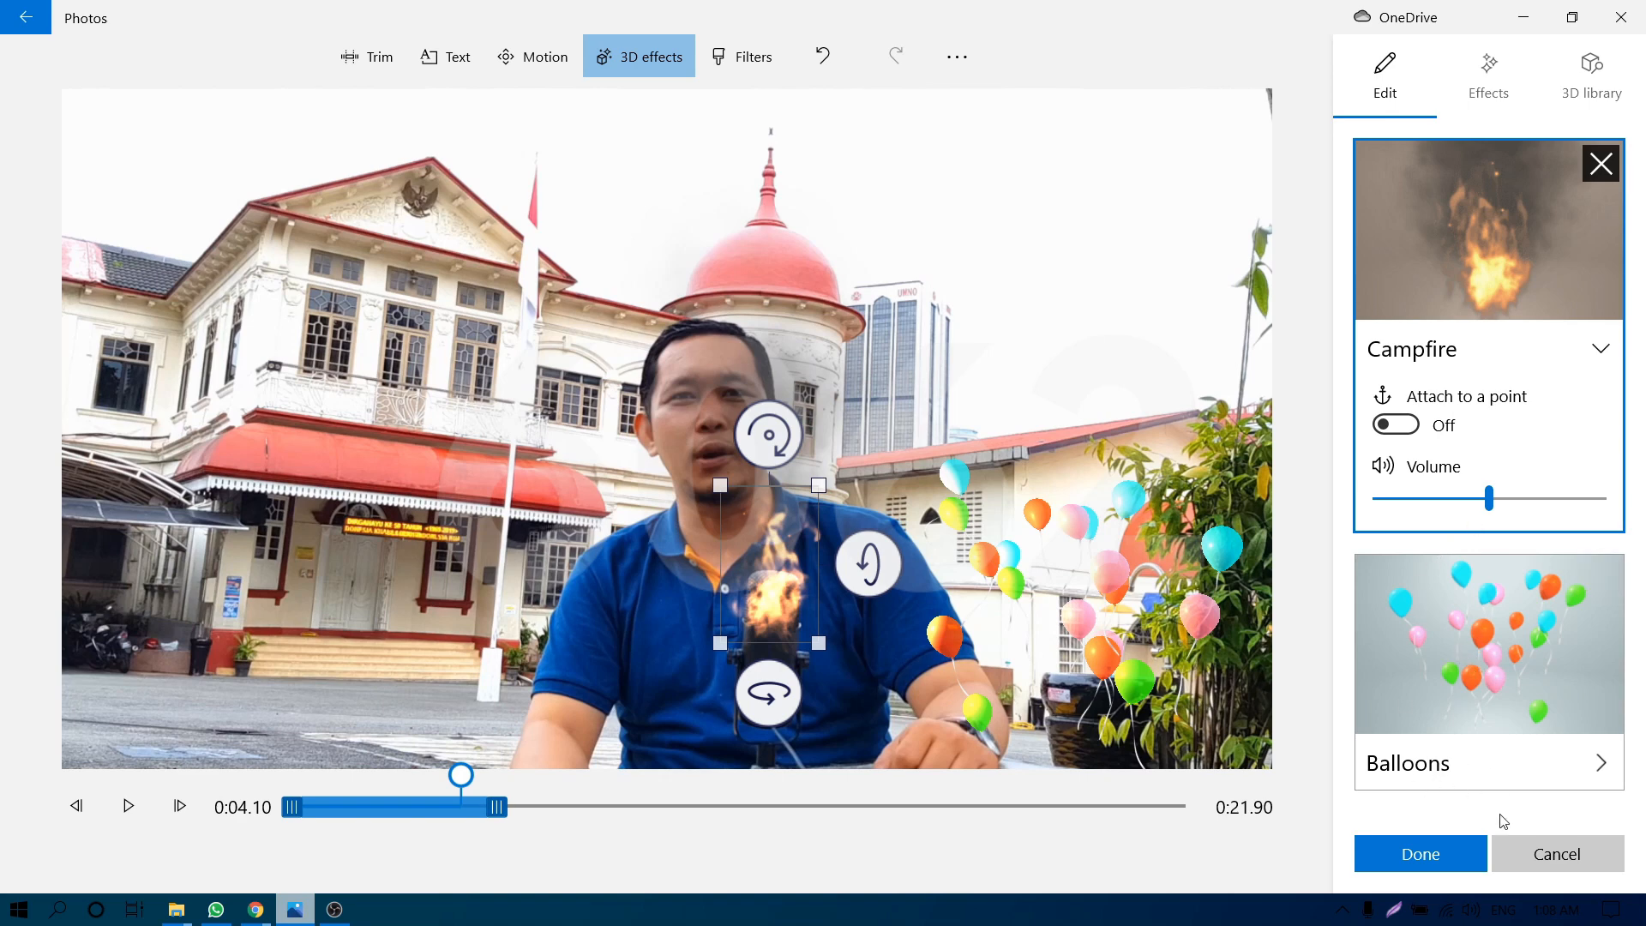
# Add the Confetti fountain effect above the speaker's head, extend it back to the clip's start and preview it.
pyautogui.click(1489, 76)
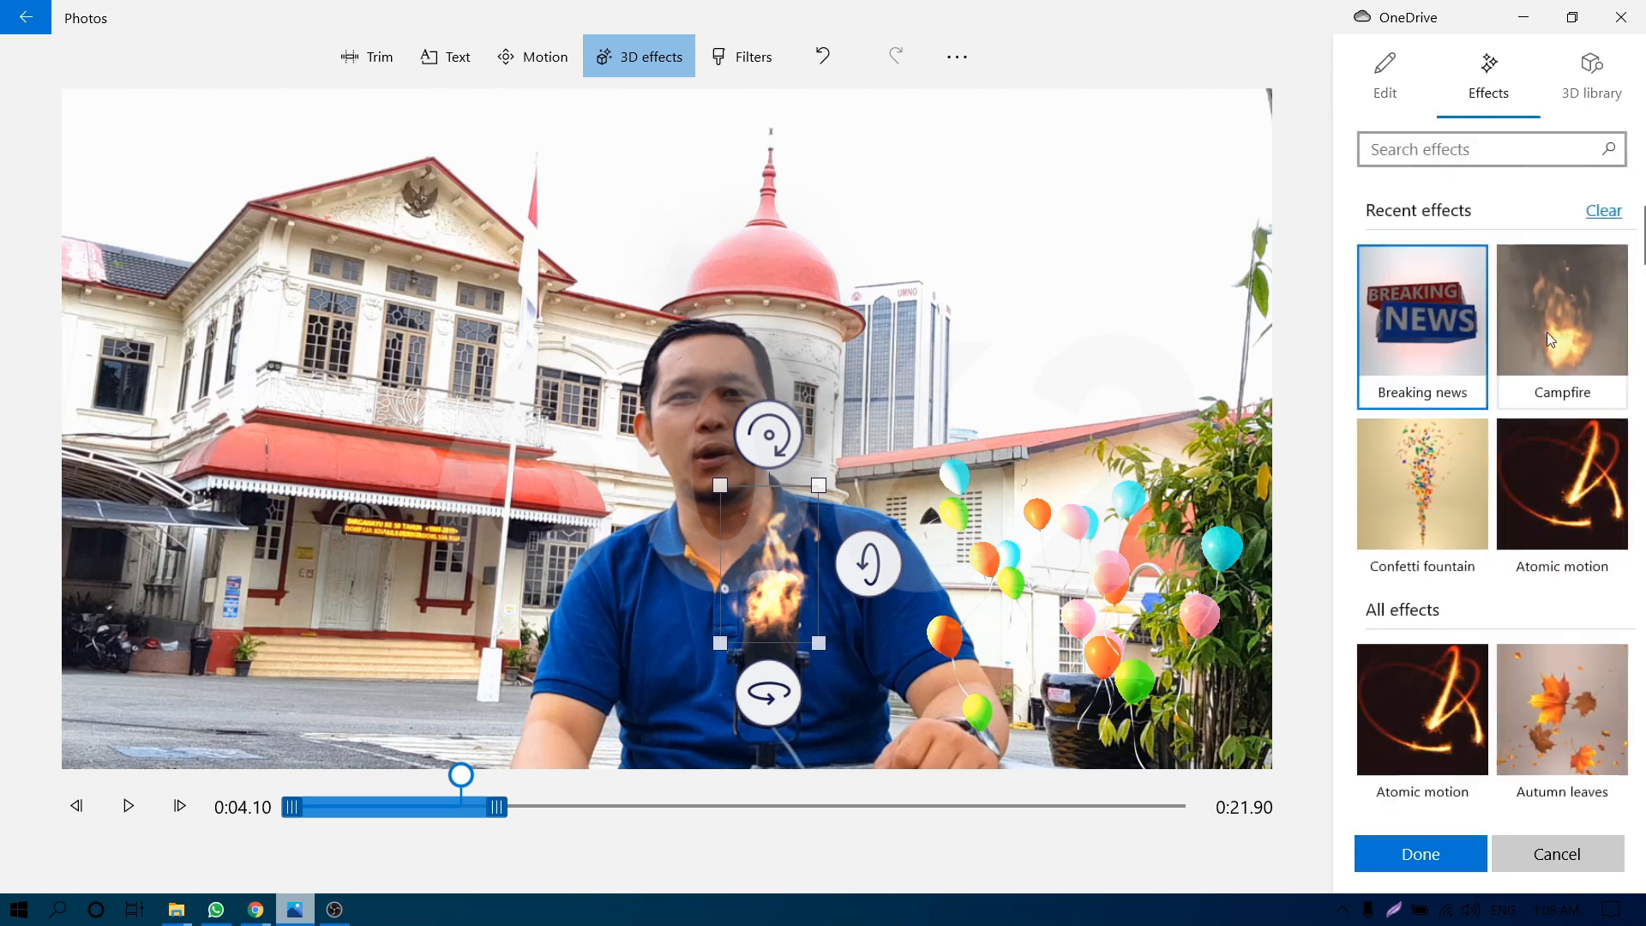
pyautogui.moveTo(1427, 490); pyautogui.dragTo(765, 225)
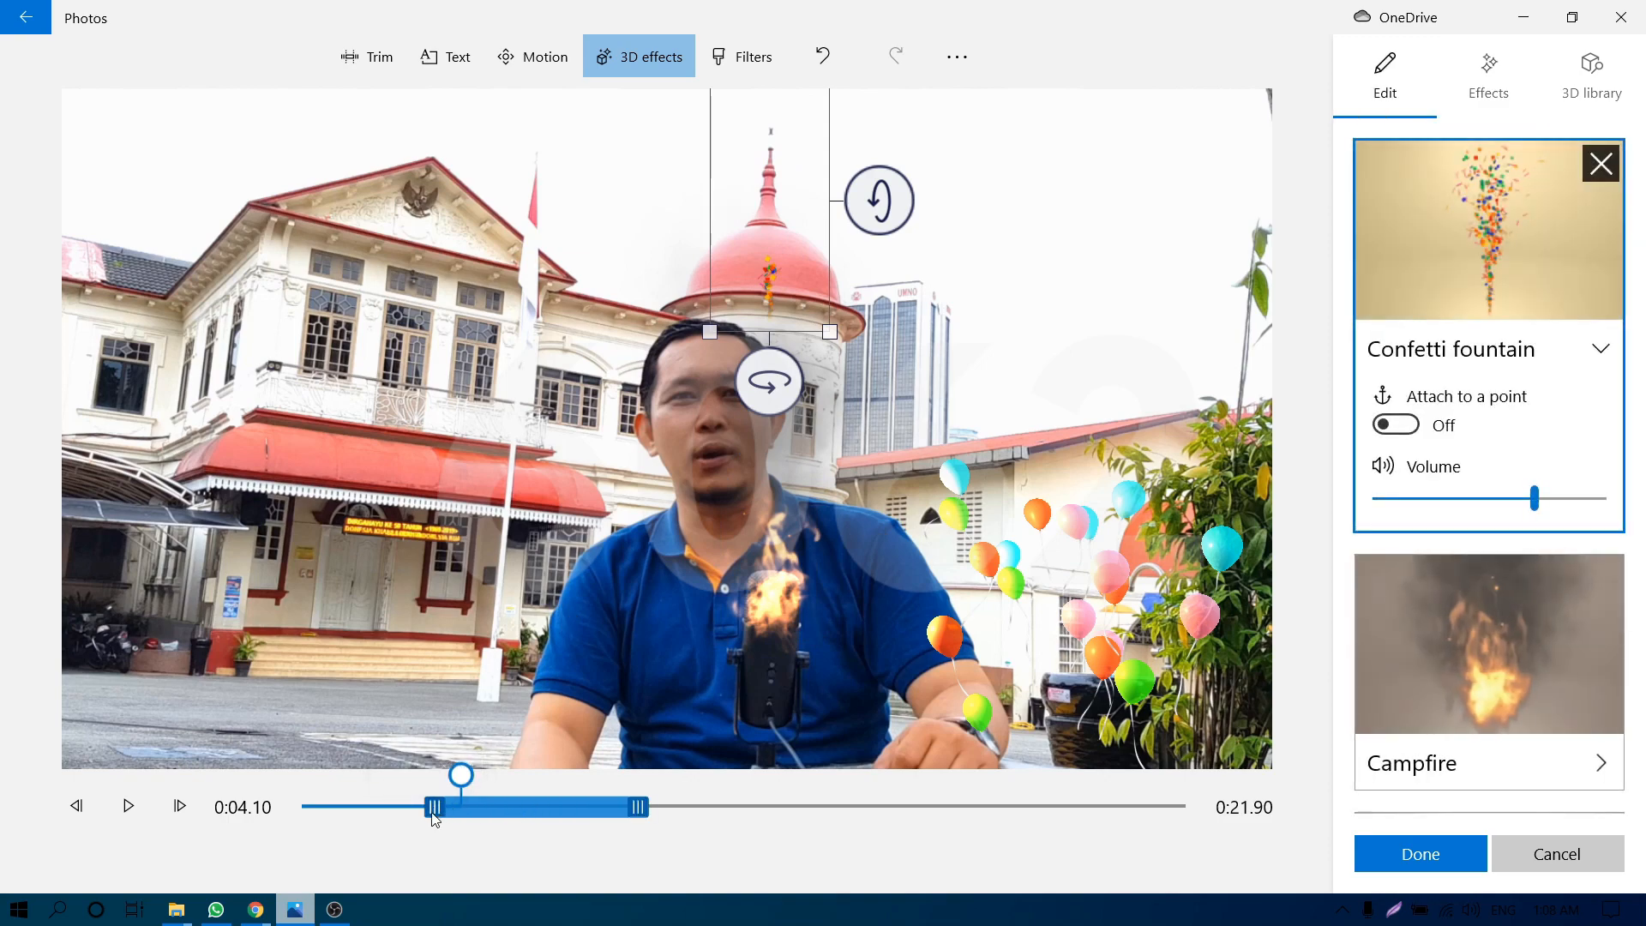
pyautogui.moveTo(435, 810); pyautogui.dragTo(276, 813)
pyautogui.moveTo(461, 776); pyautogui.dragTo(297, 779)
pyautogui.click(130, 808)
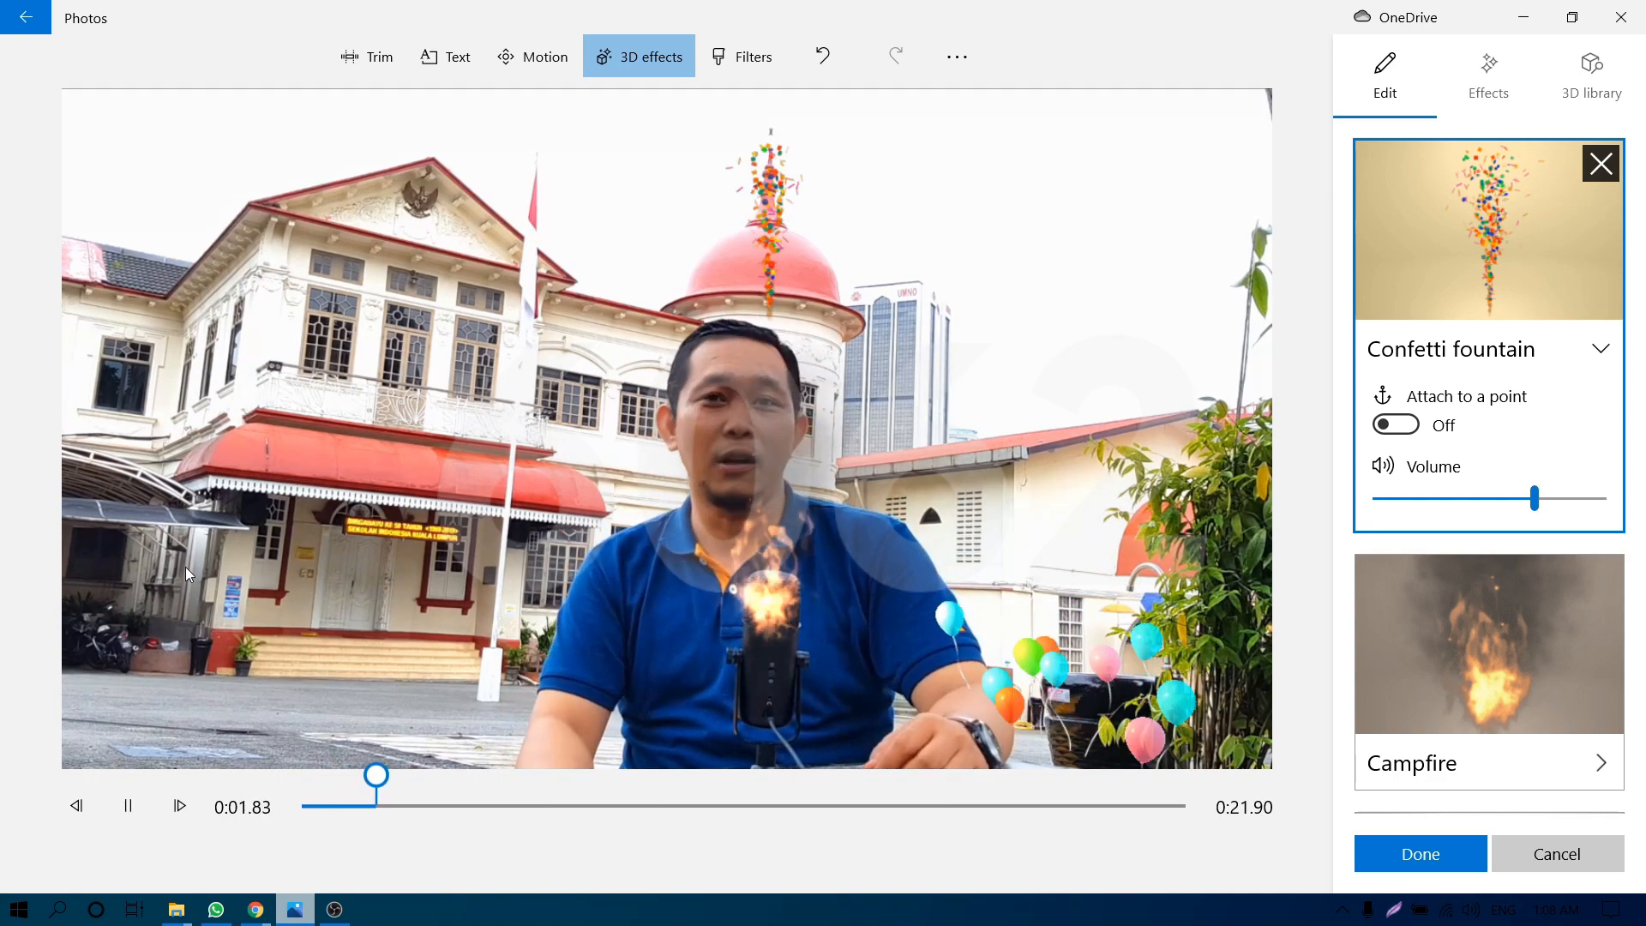
pyautogui.click(130, 808)
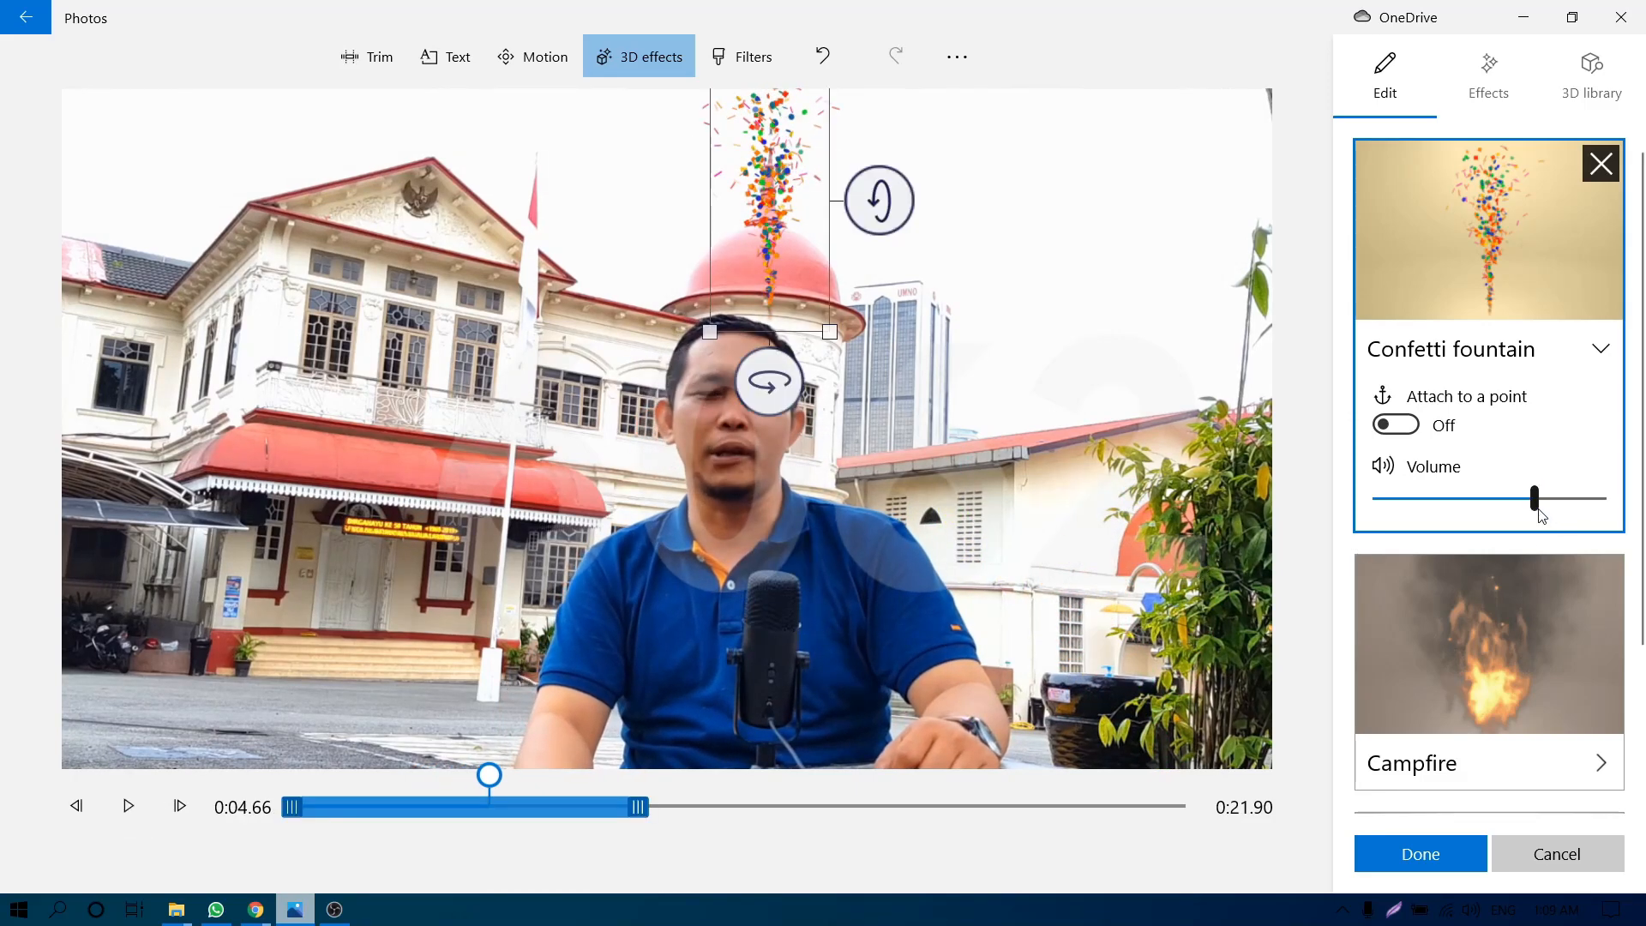
# Mute the Confetti fountain effect and remove it from the clip.
pyautogui.moveTo(1536, 513); pyautogui.dragTo(1363, 501)
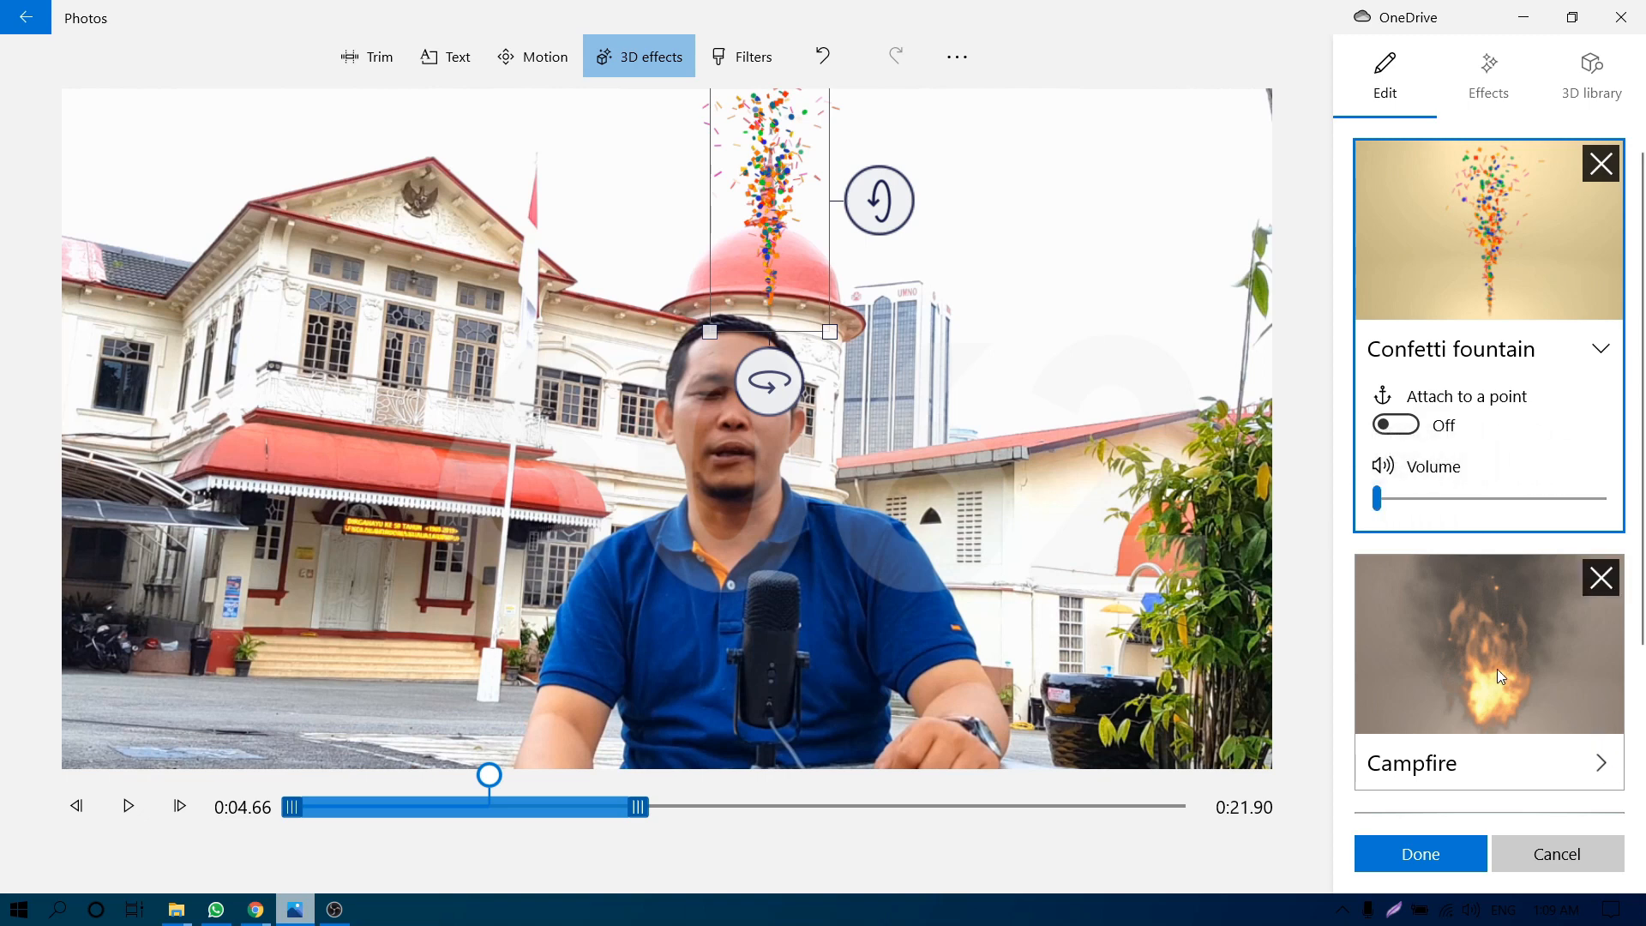
pyautogui.click(1600, 168)
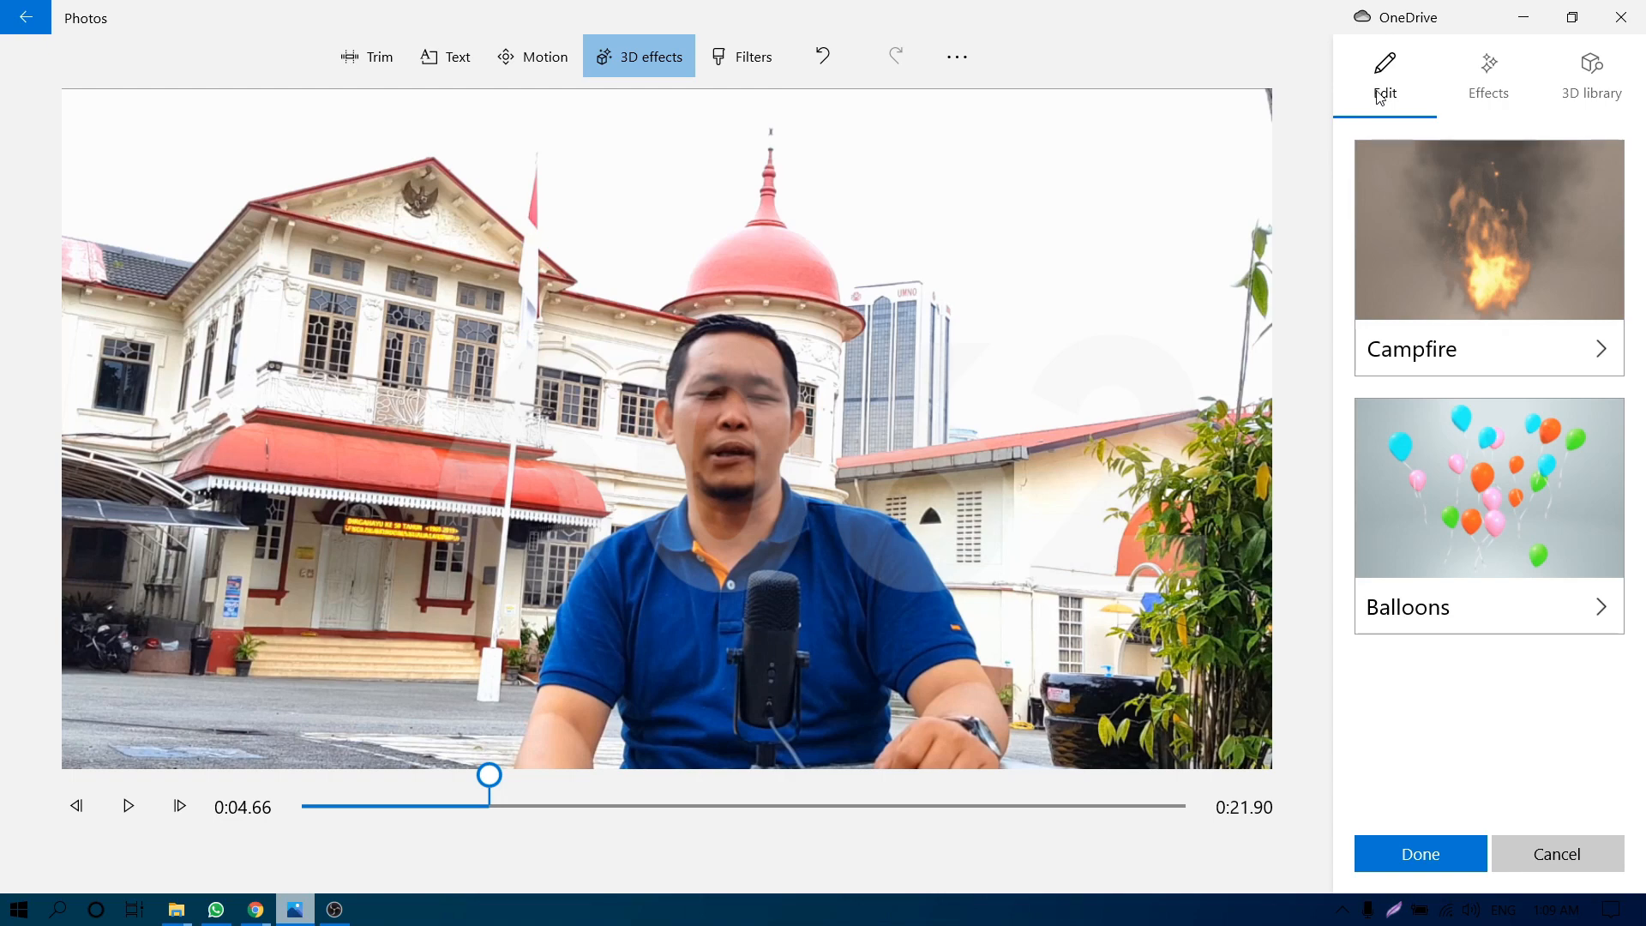
# Look at the 3D library and the motion options for the 21.9-second clip, discarding the unsaved effect changes.
pyautogui.click(1592, 79)
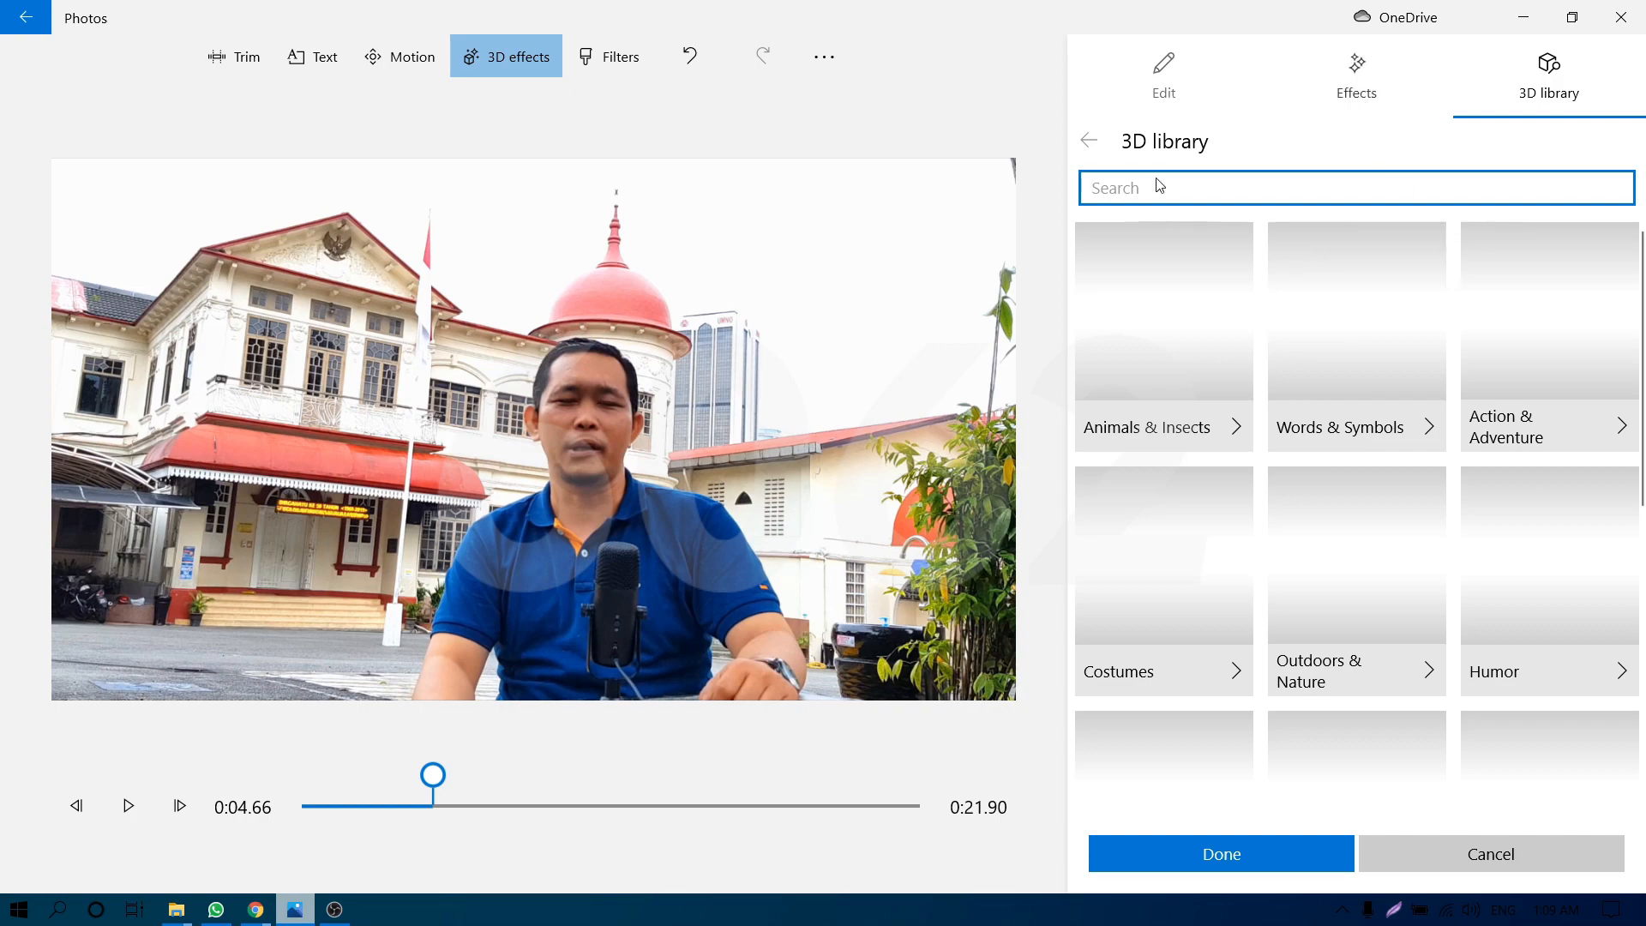
pyautogui.click(1543, 852)
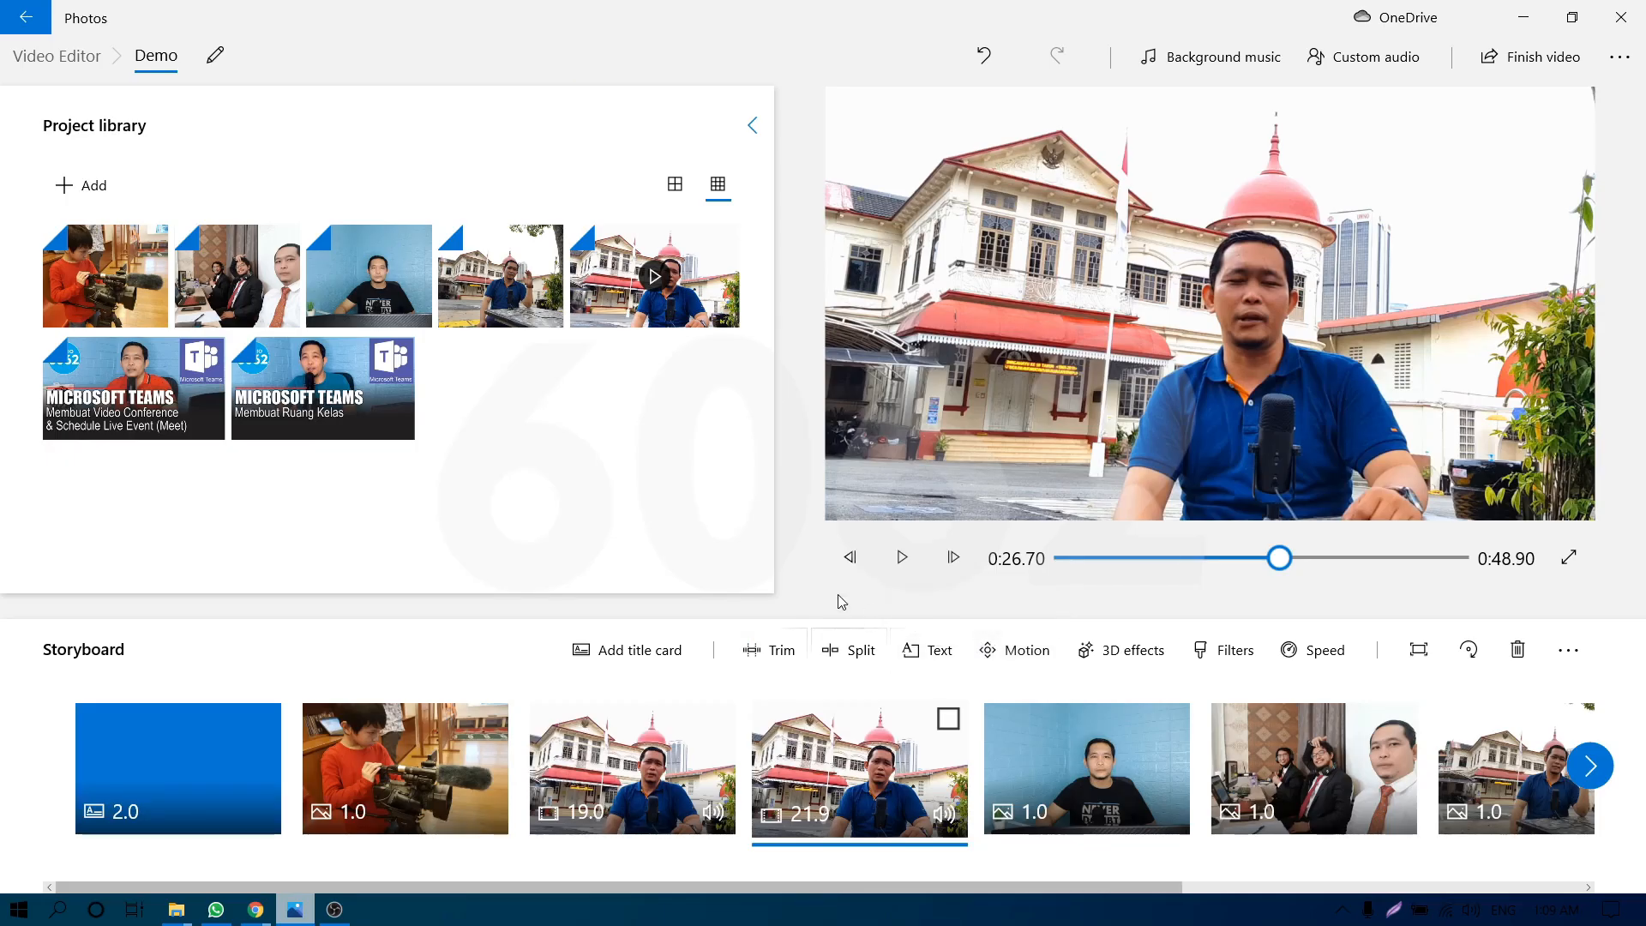
pyautogui.click(1013, 660)
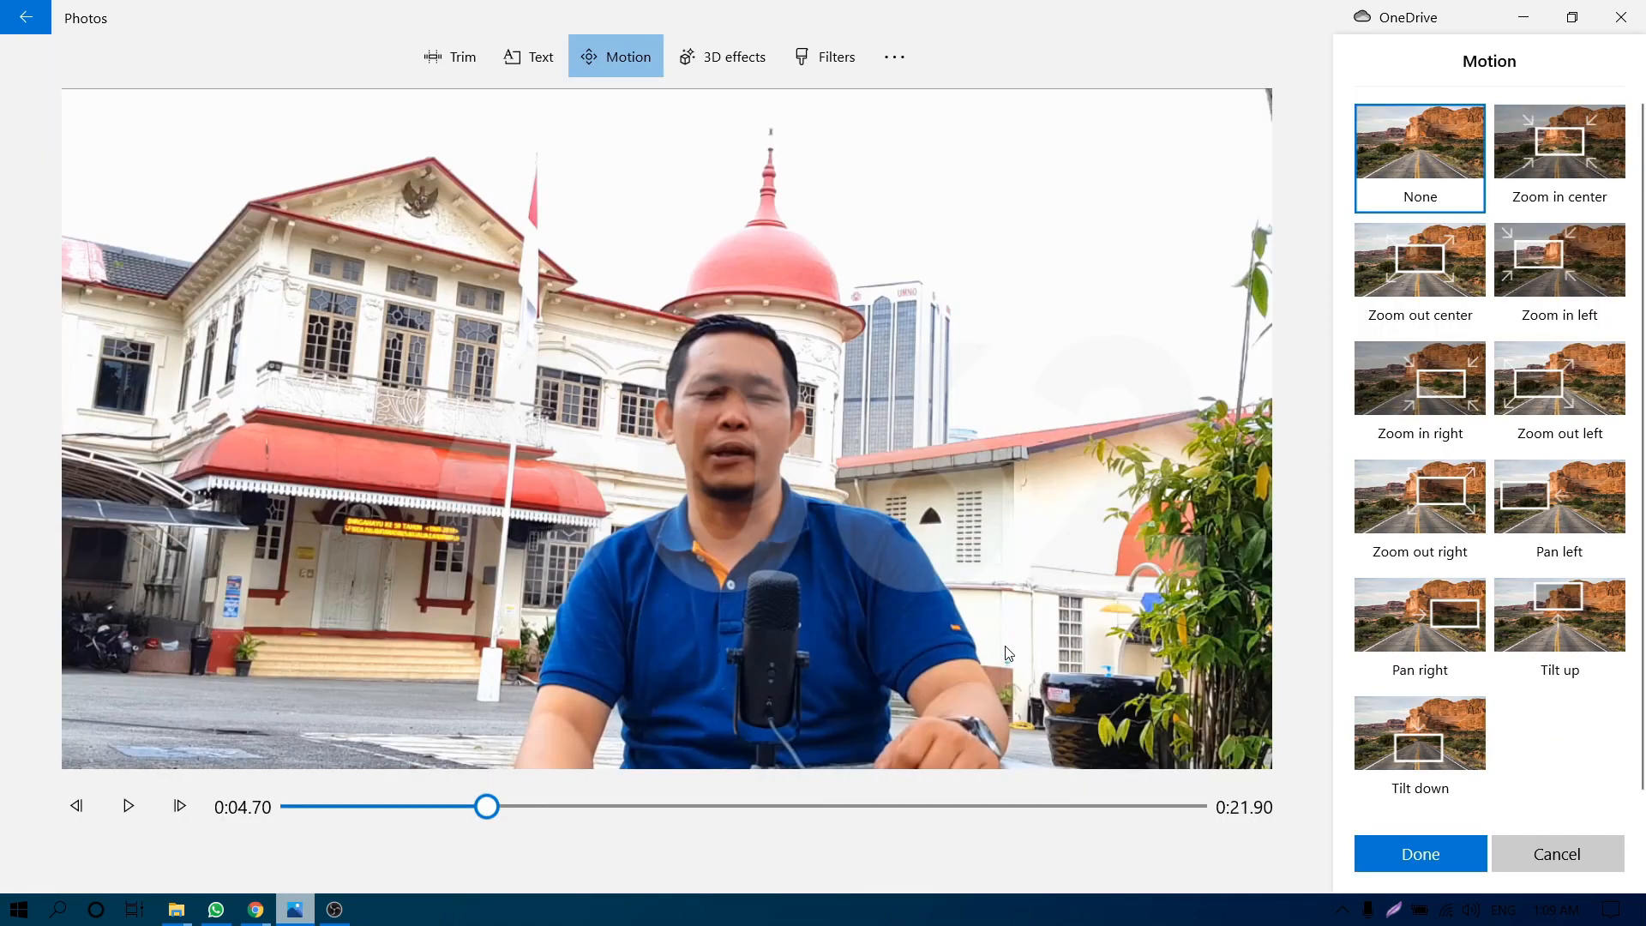
pyautogui.click(1583, 861)
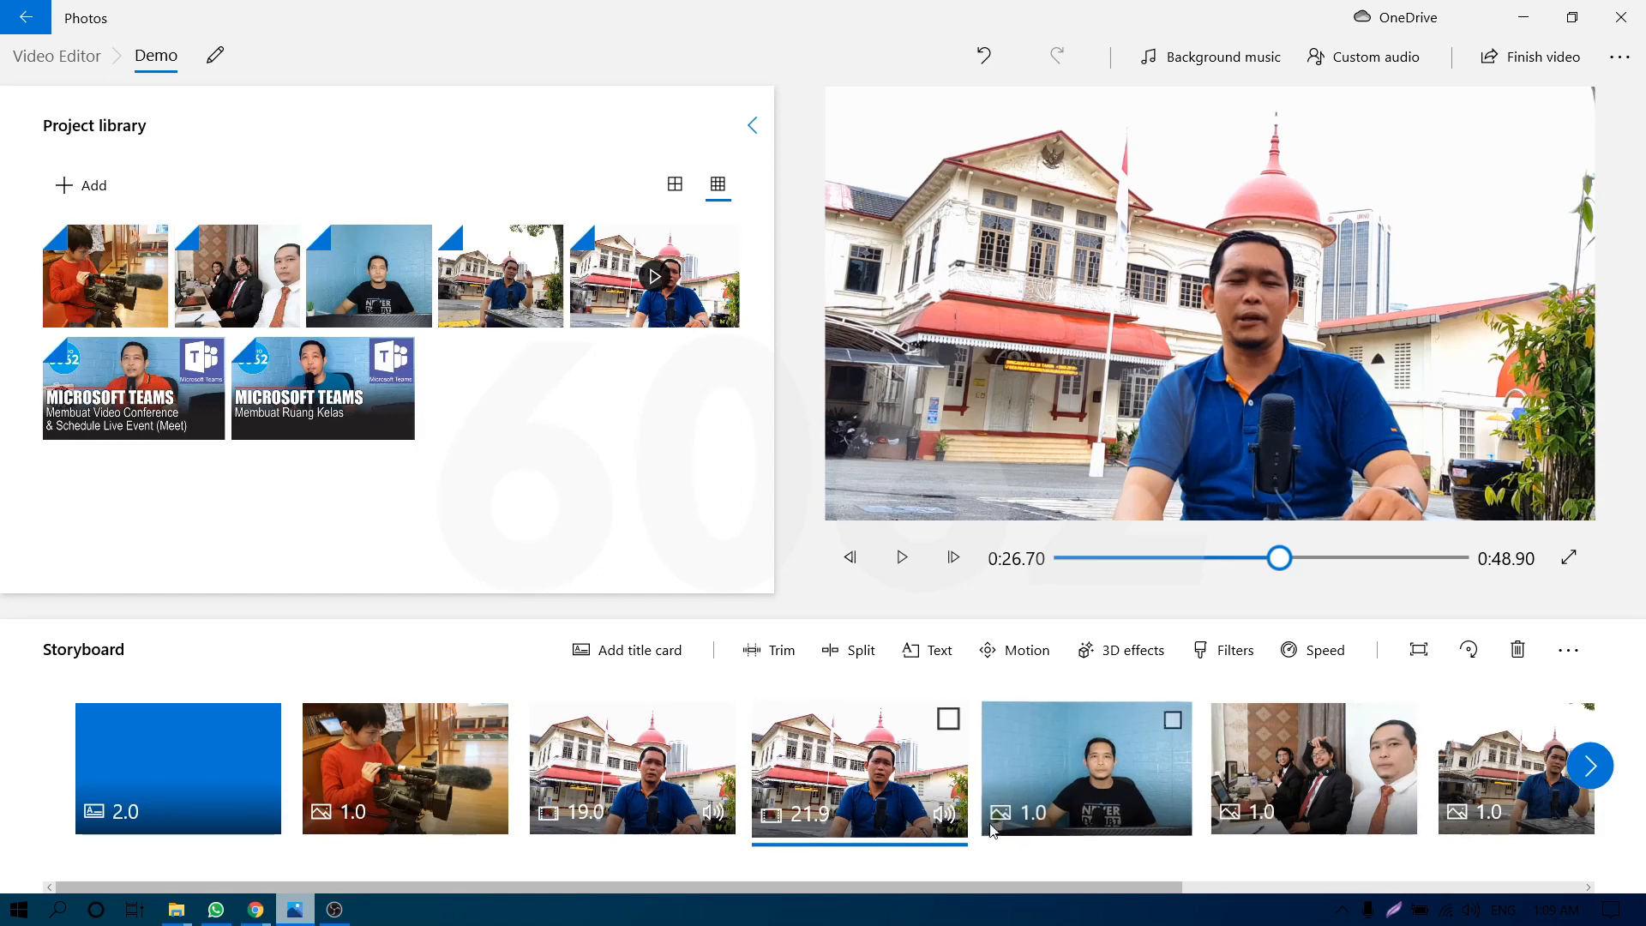
# Preview the Zoom out center, left and right motions on the photo of the man against the blue wall, and save Zoom out right.
pyautogui.click(1115, 776)
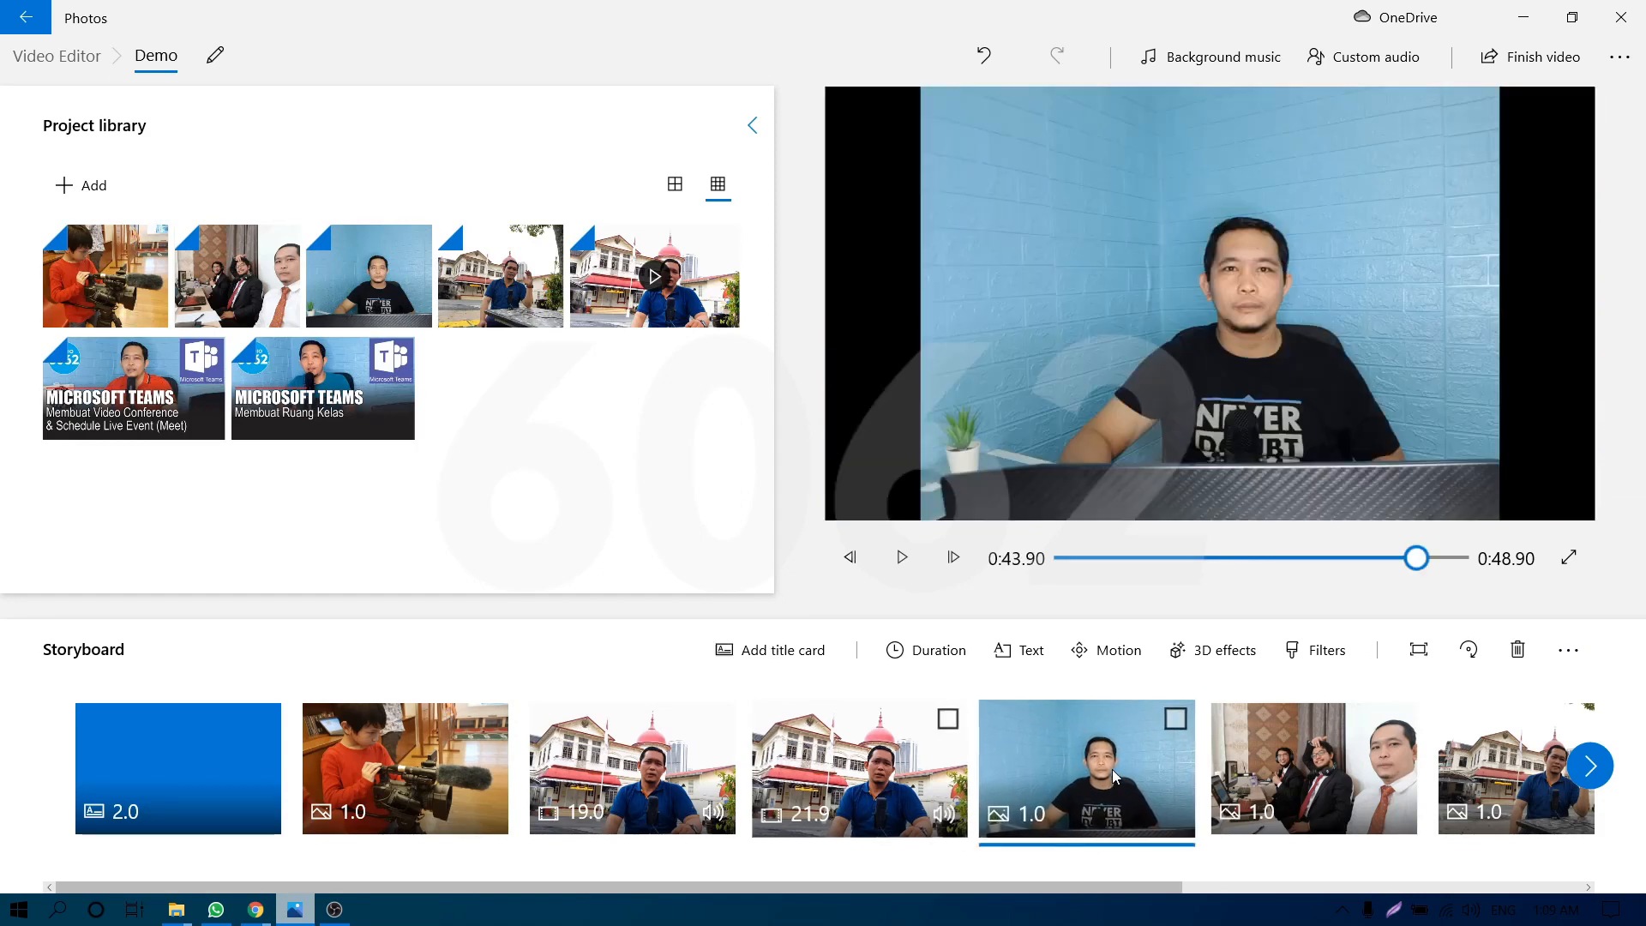
pyautogui.click(1108, 651)
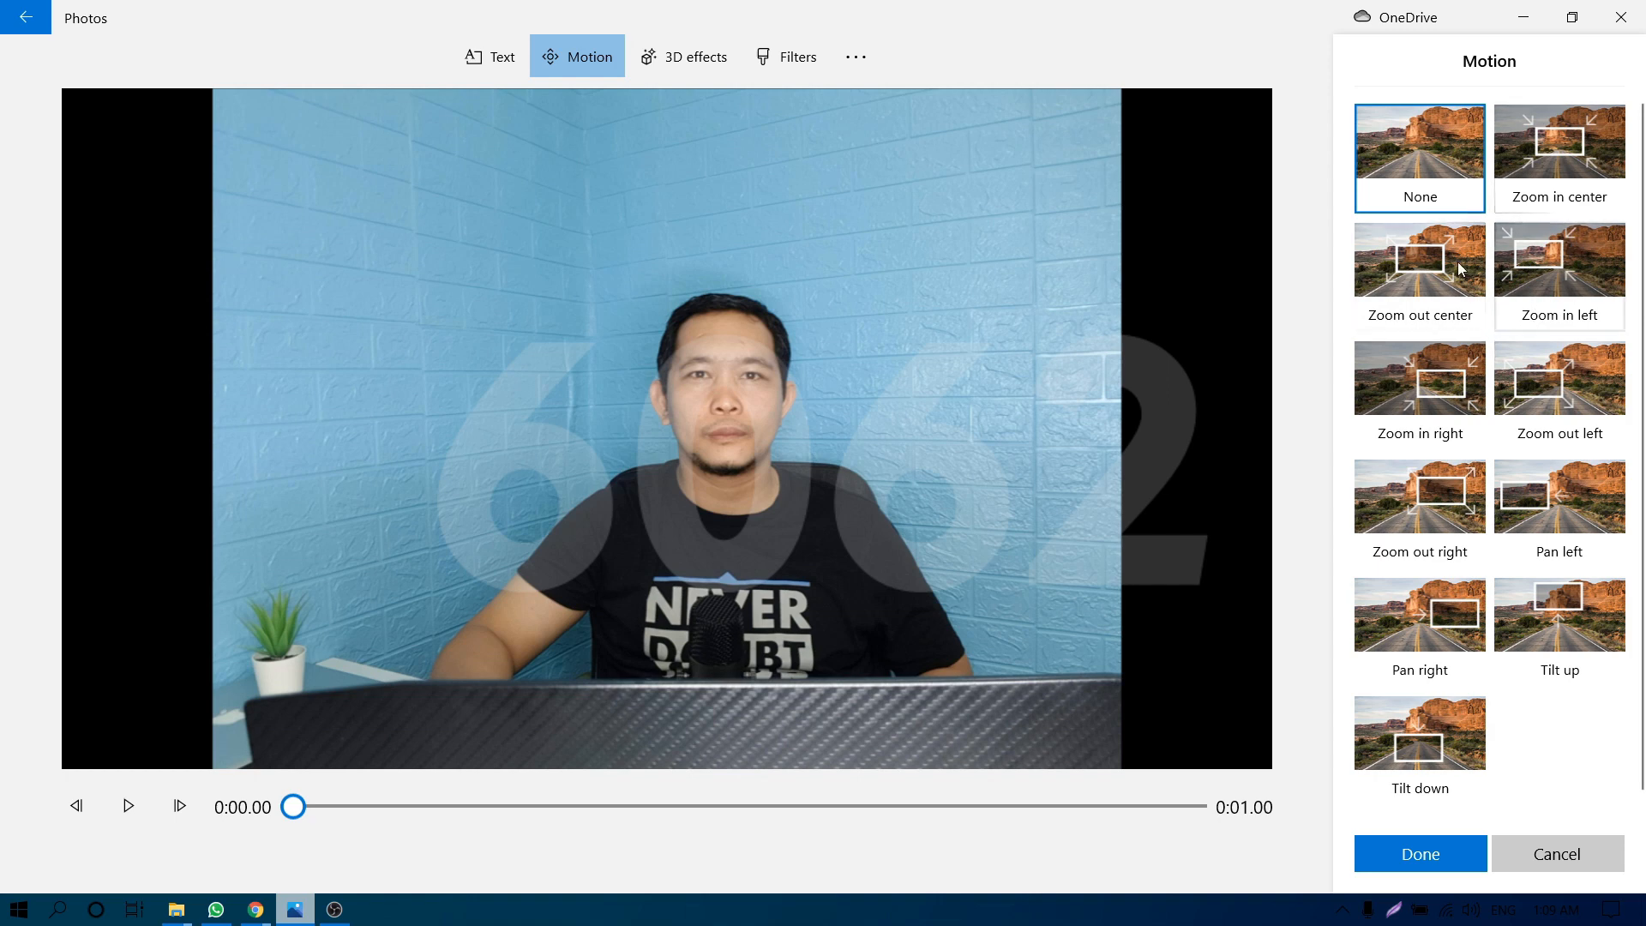
pyautogui.click(1432, 268)
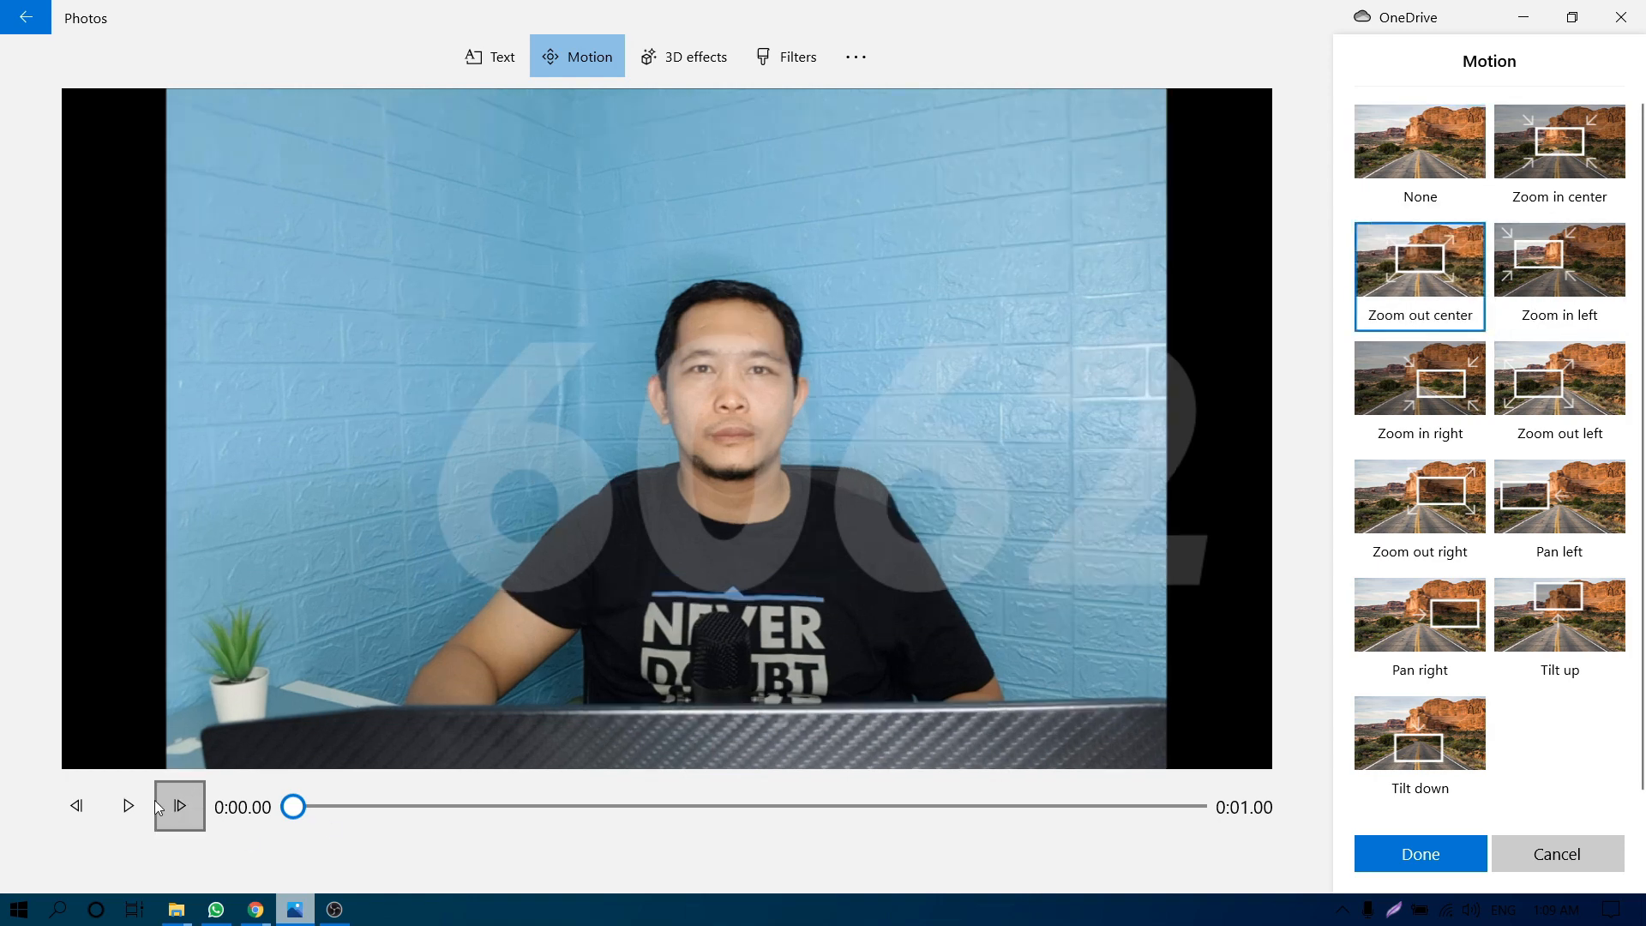
pyautogui.click(124, 809)
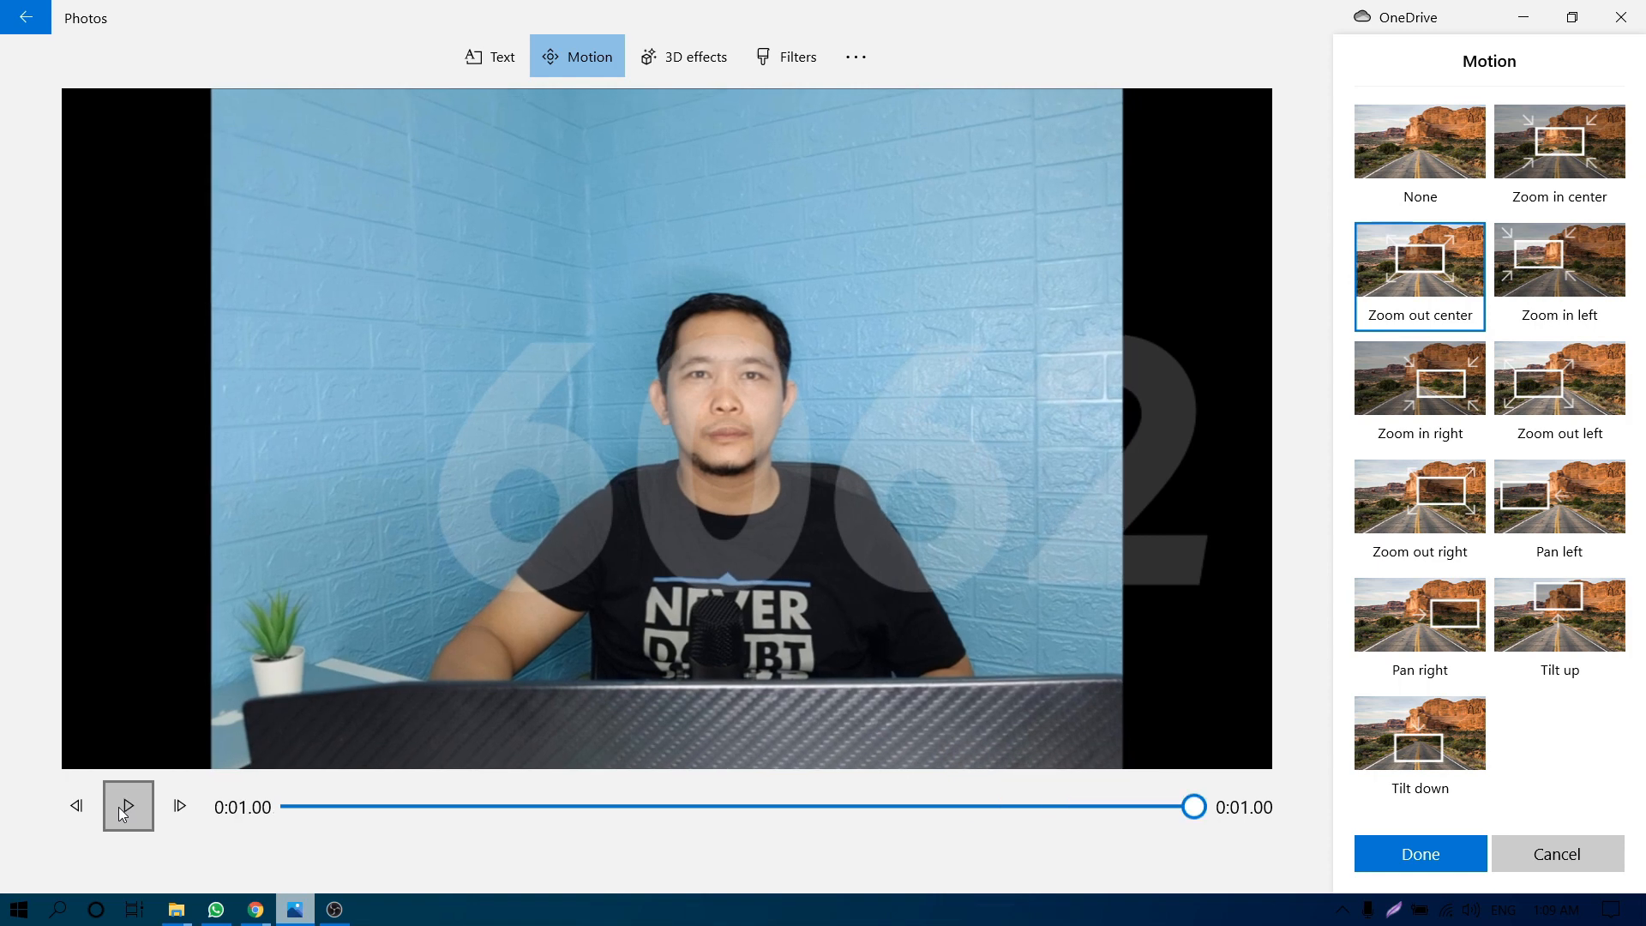
pyautogui.click(1552, 388)
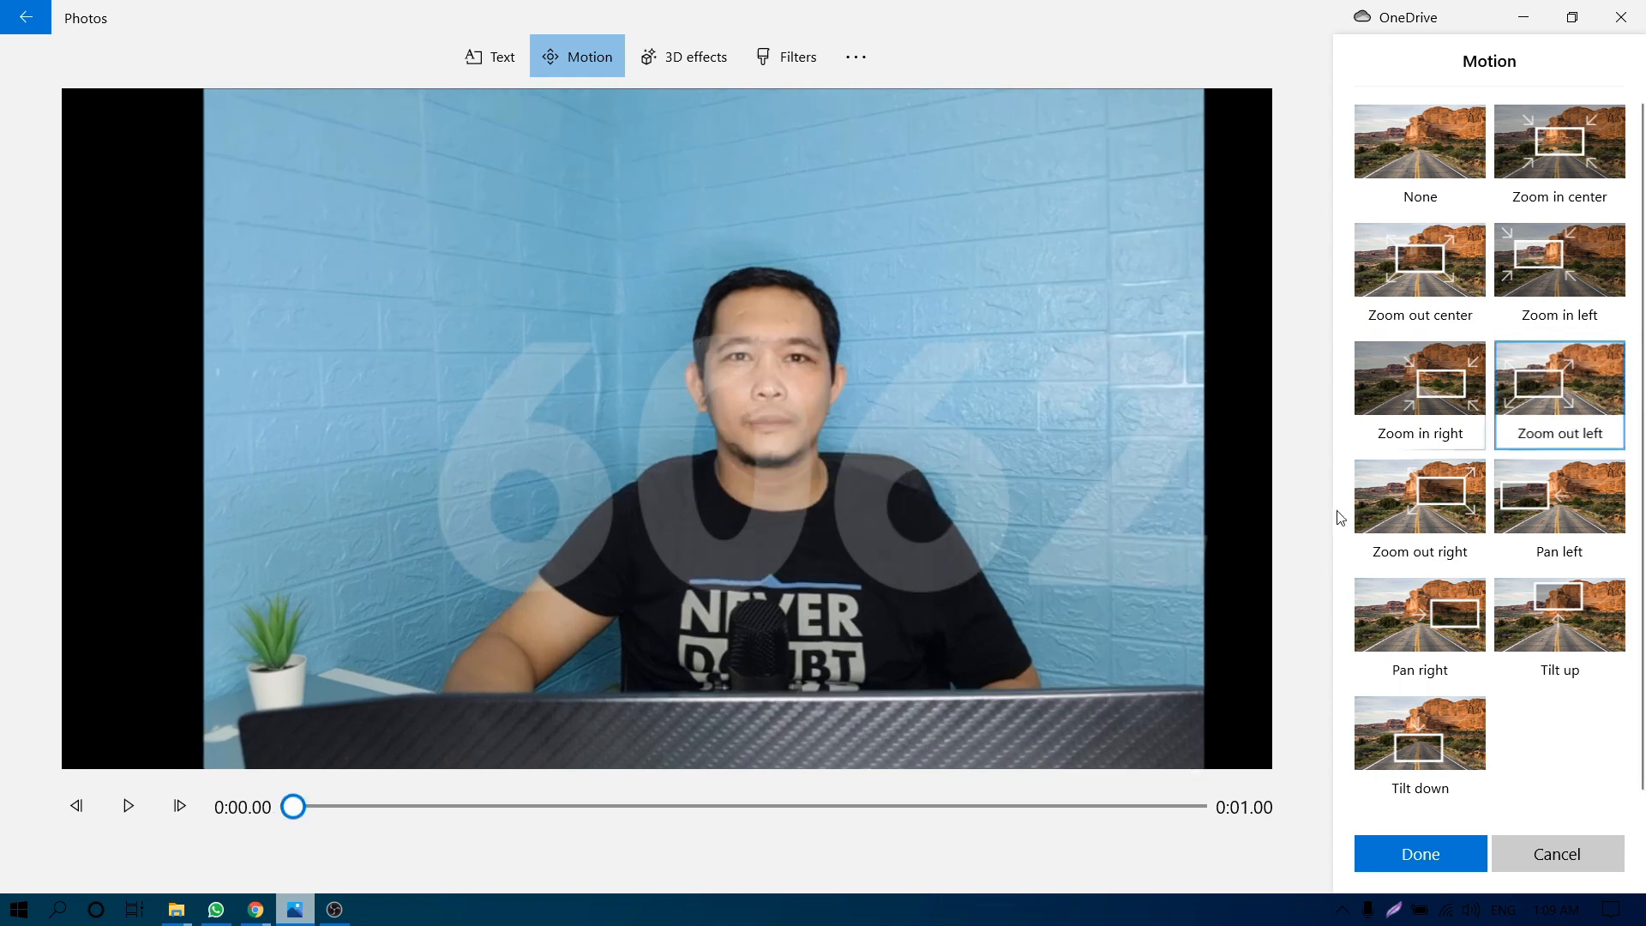
pyautogui.click(124, 808)
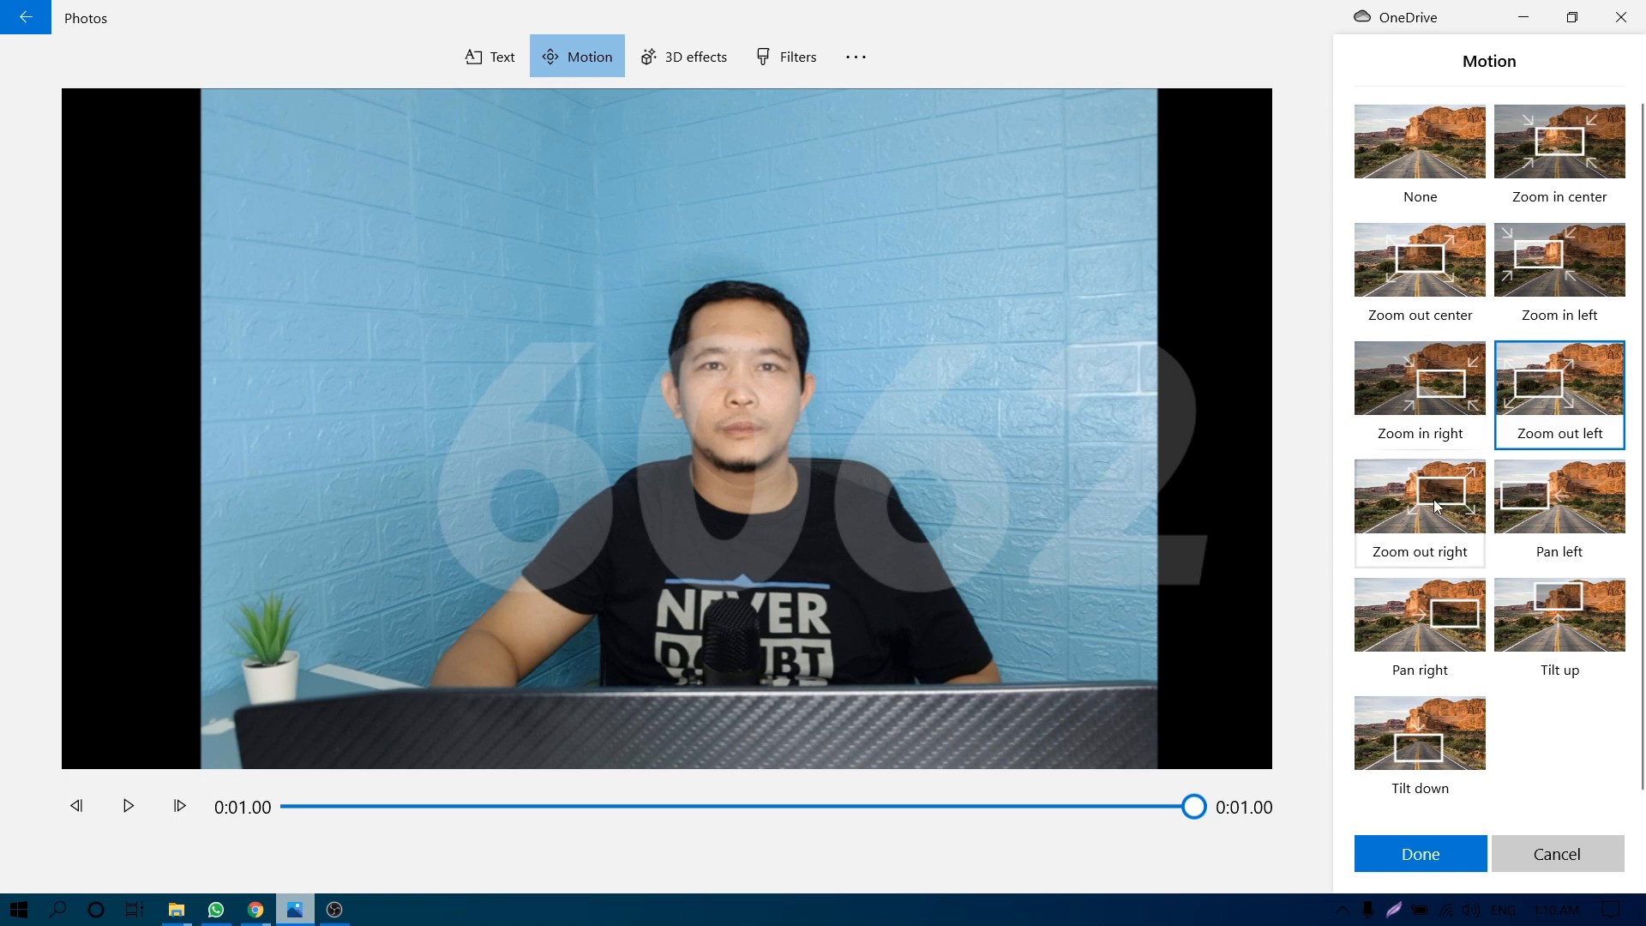
pyautogui.click(1397, 527)
pyautogui.click(132, 818)
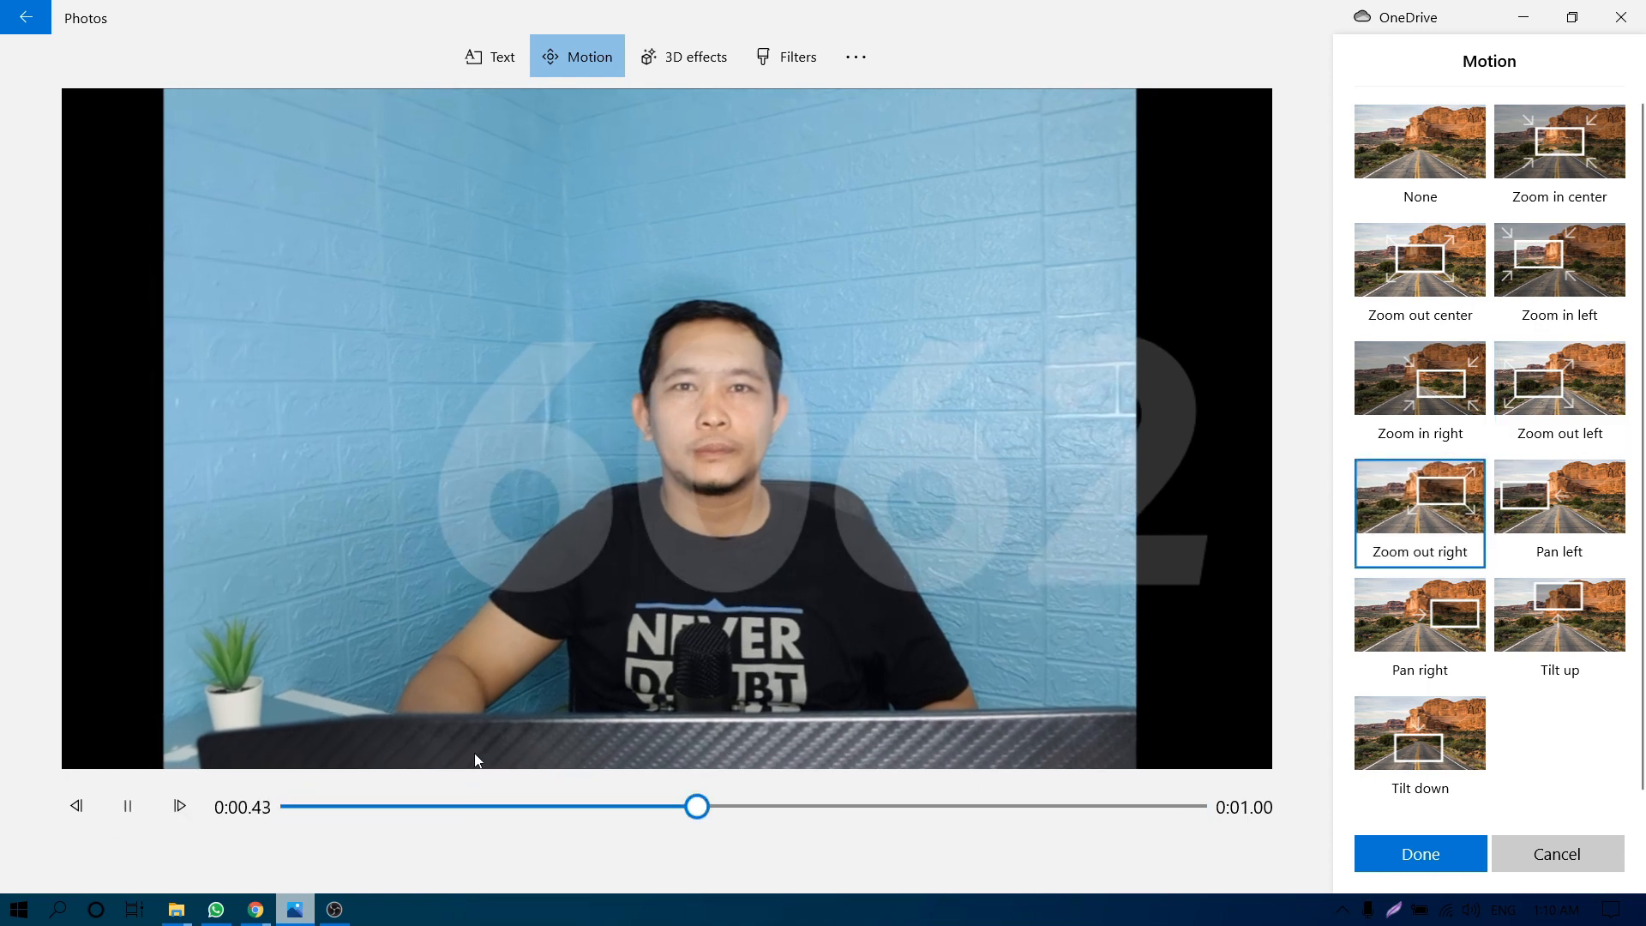
pyautogui.click(1421, 857)
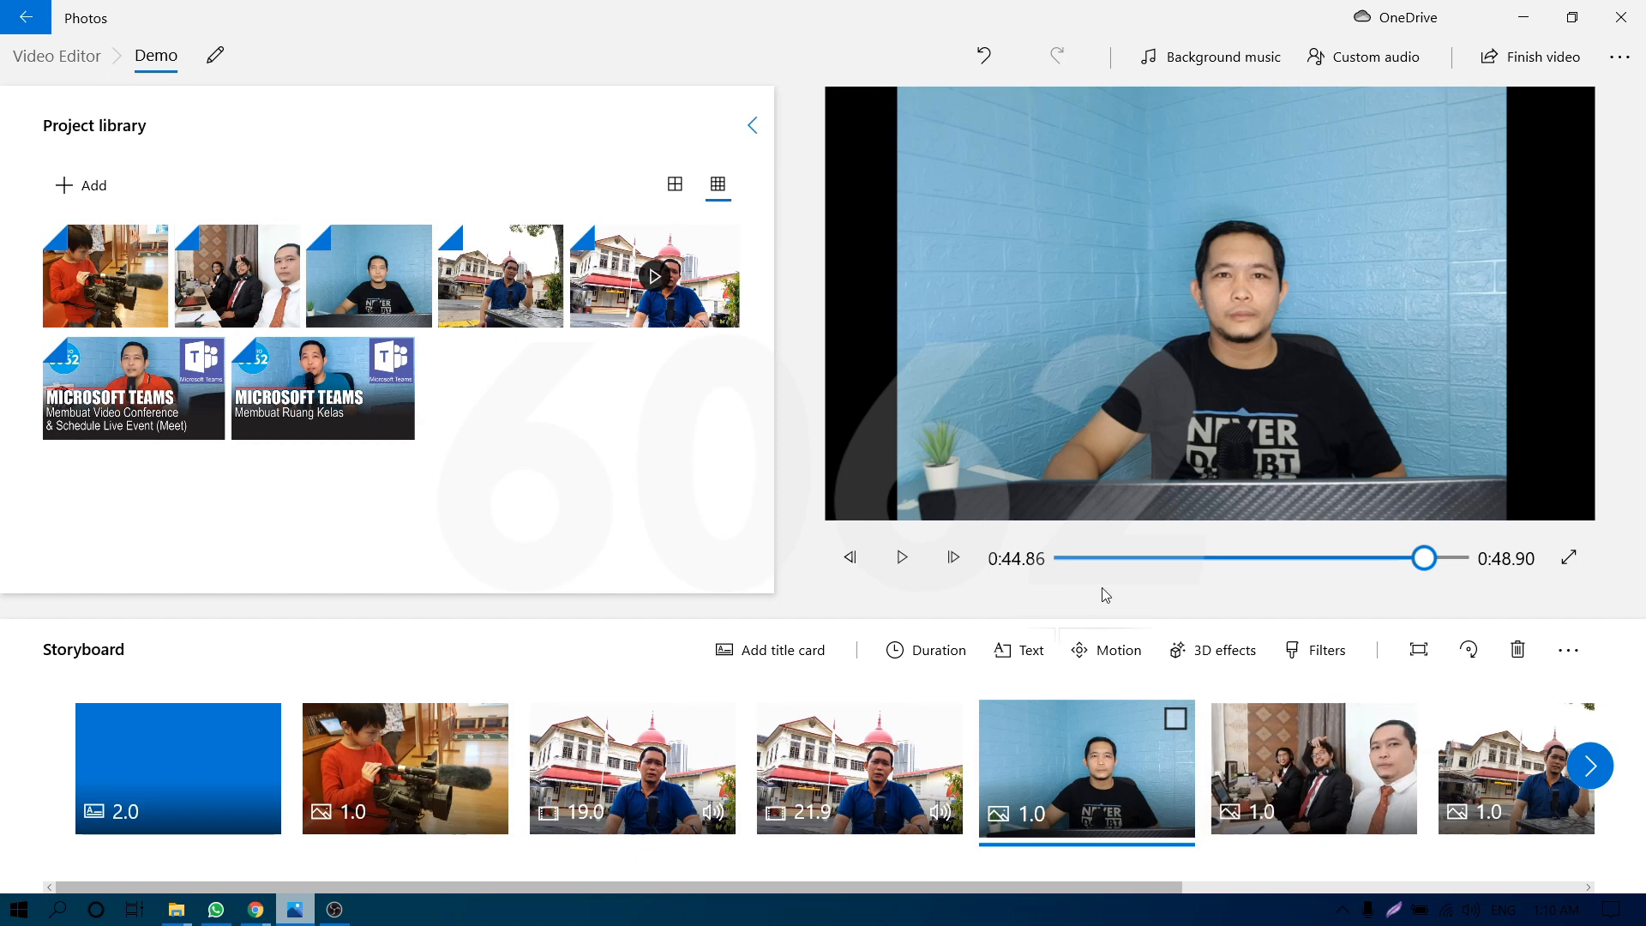
# Browse the background music tracks and listen to a preview of Amplified.
pyautogui.click(1237, 67)
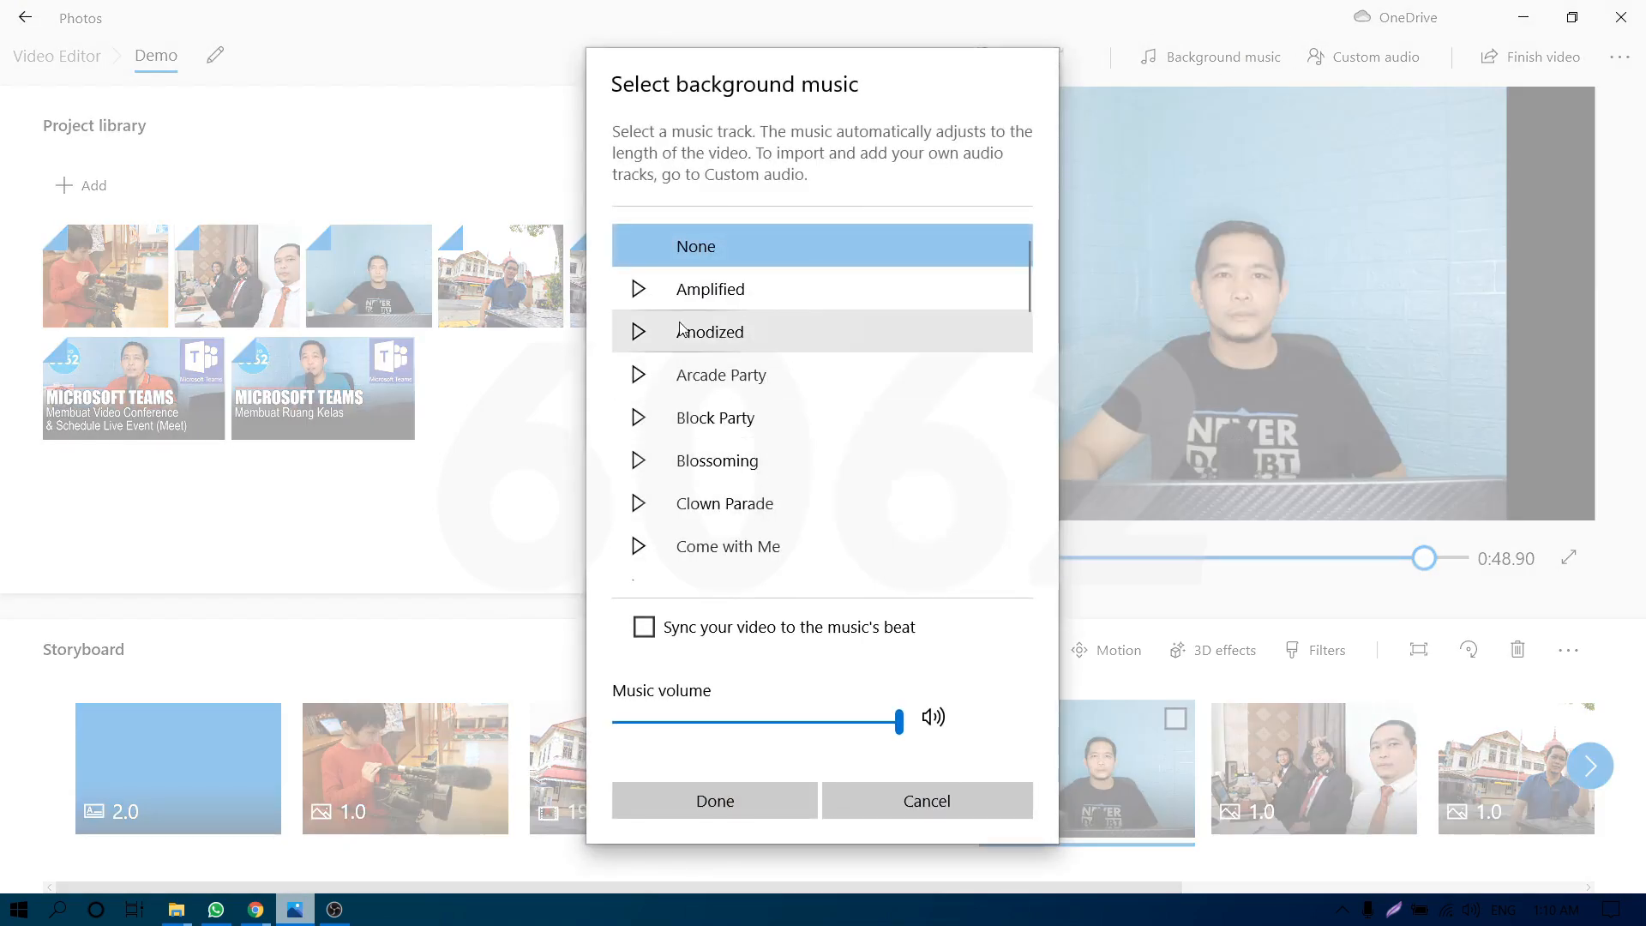
pyautogui.scroll(-1, 701, 473)
pyautogui.scroll(-10, 700, 473)
pyautogui.scroll(9, 678, 466)
pyautogui.scroll(2, 678, 466)
pyautogui.click(646, 292)
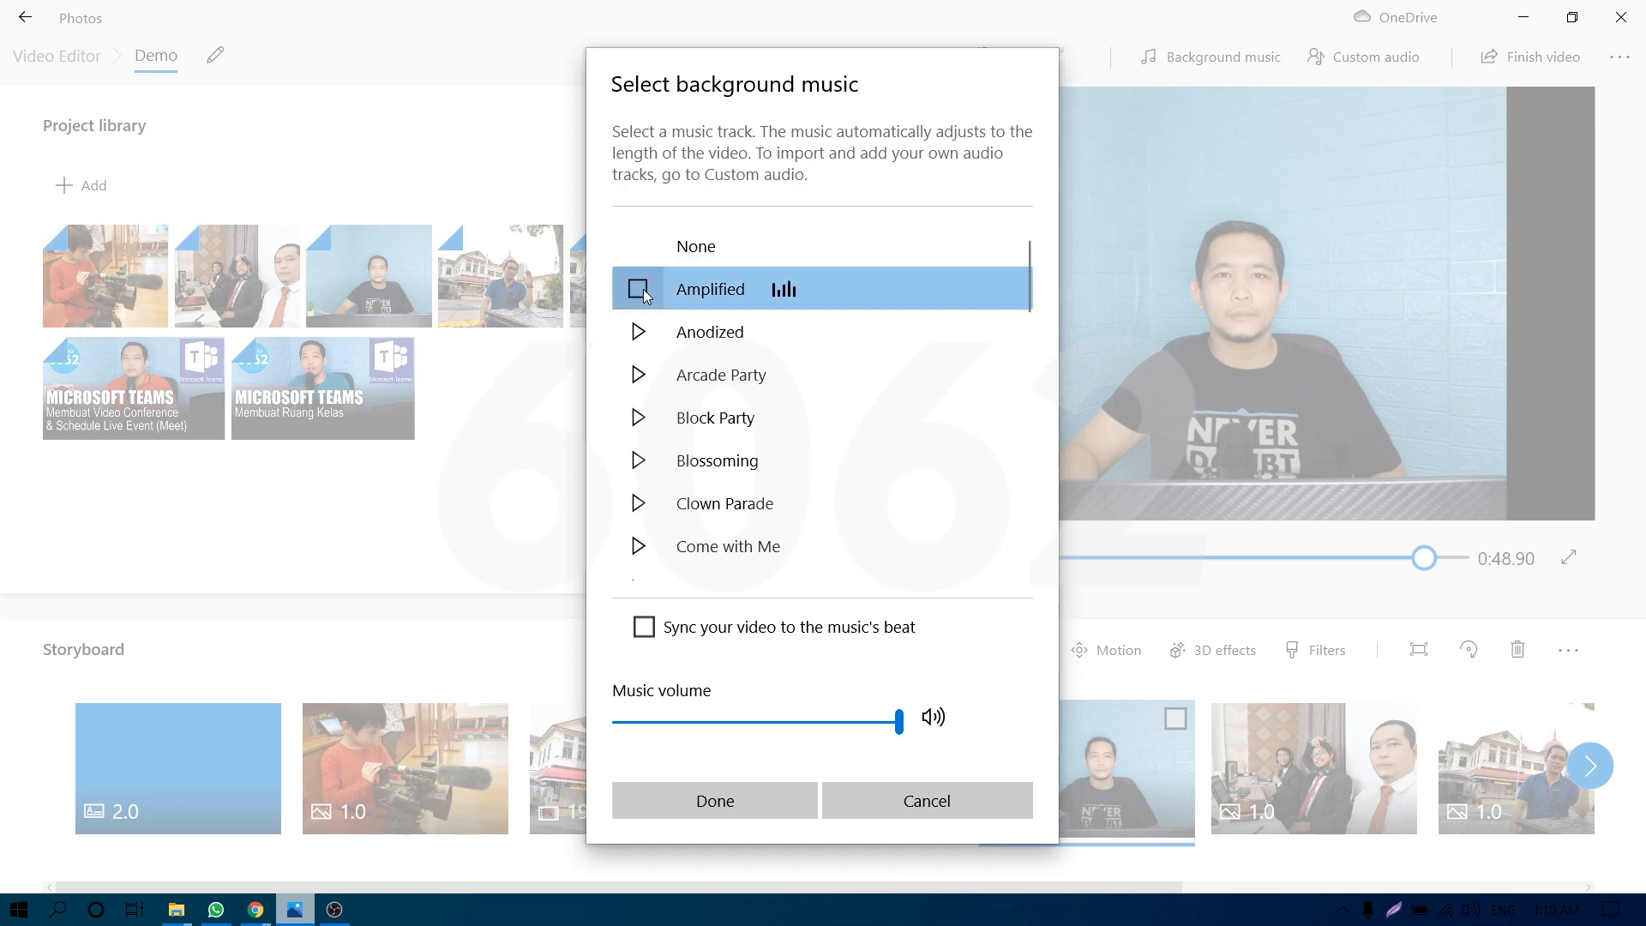
pyautogui.click(638, 289)
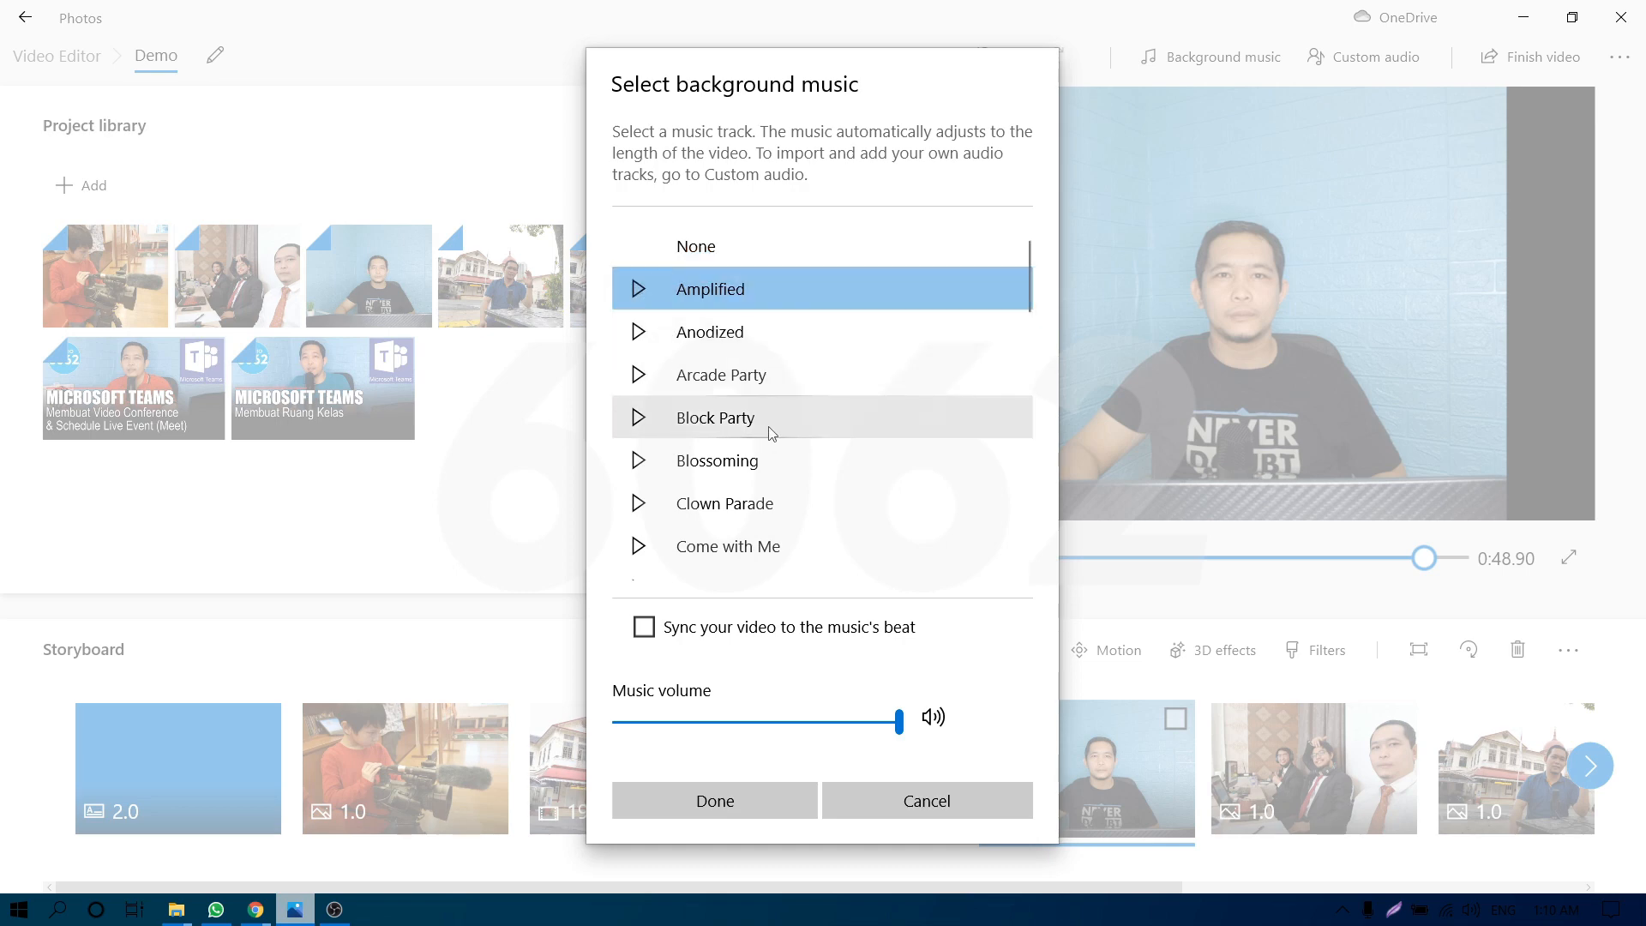
# Browse further music tracks, try the music volume at 100 and discard the background music selection.
pyautogui.scroll(-8, 771, 433)
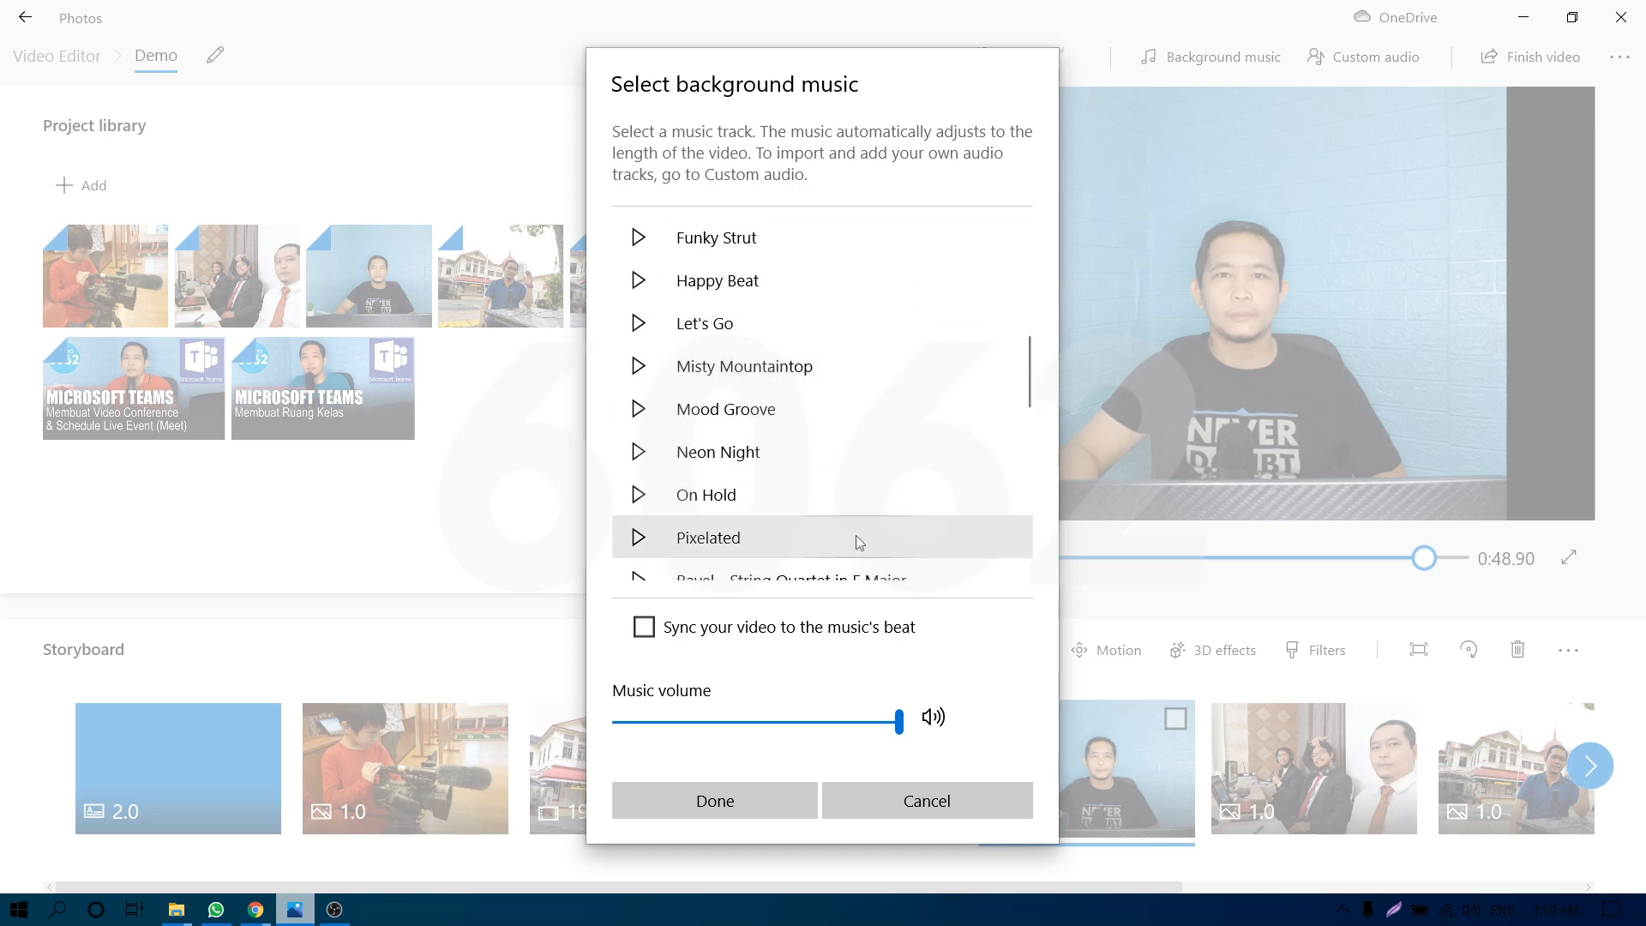
pyautogui.scroll(1, 867, 514)
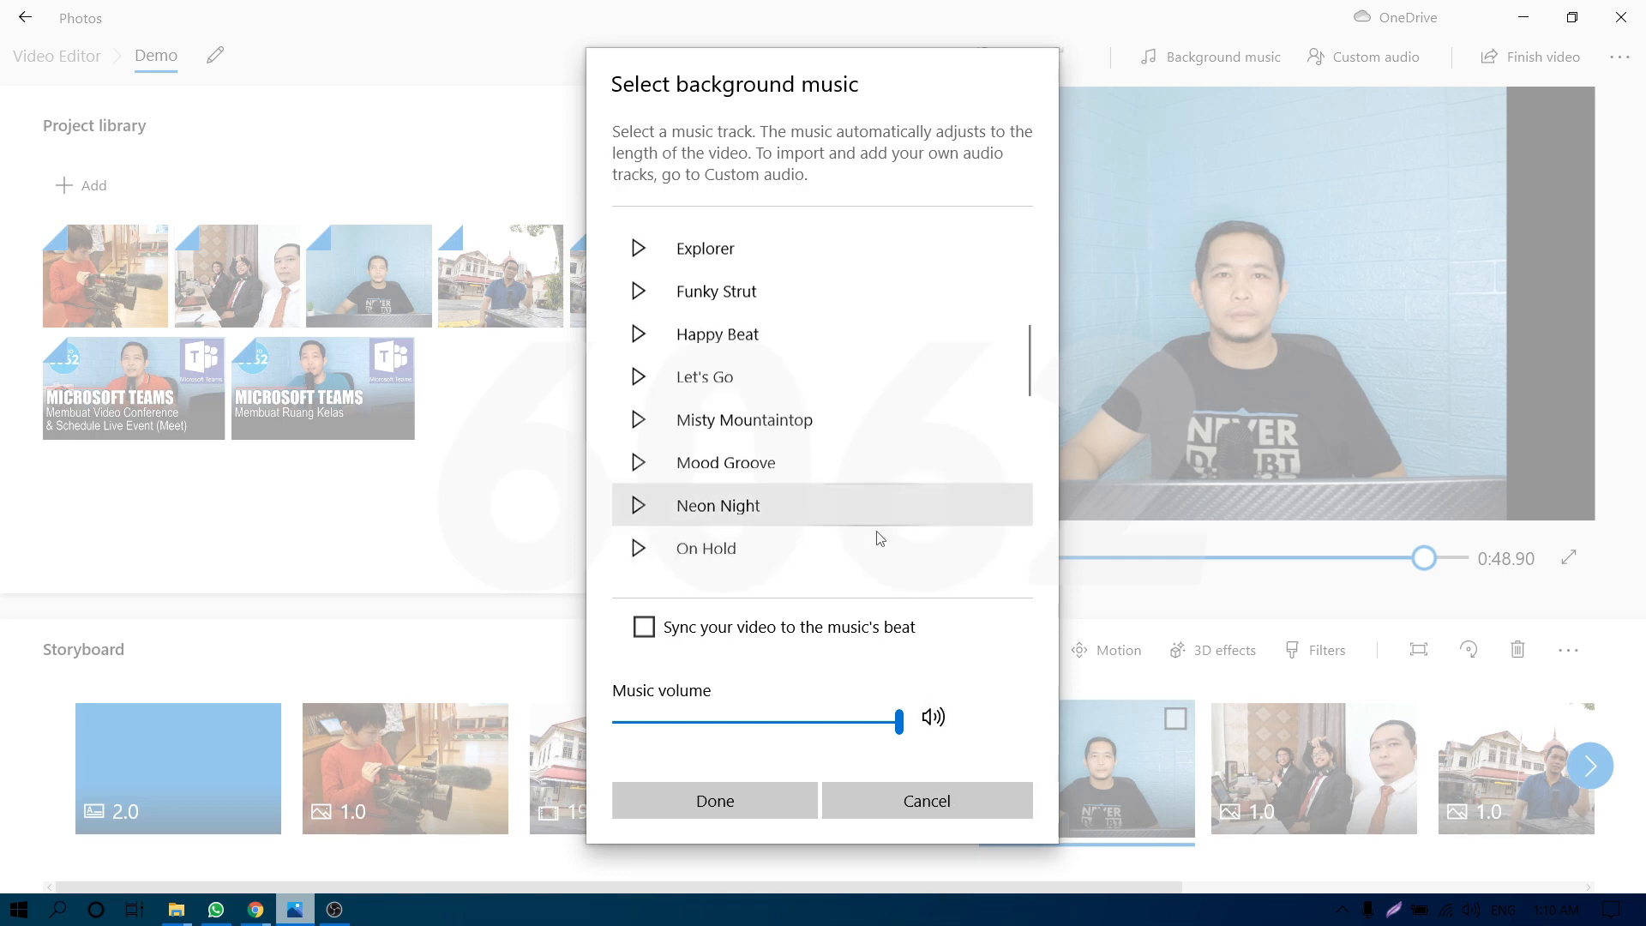
pyautogui.moveTo(902, 732)
pyautogui.mouseDown()
pyautogui.moveTo(875, 731)
pyautogui.moveTo(914, 734)
pyautogui.mouseUp()
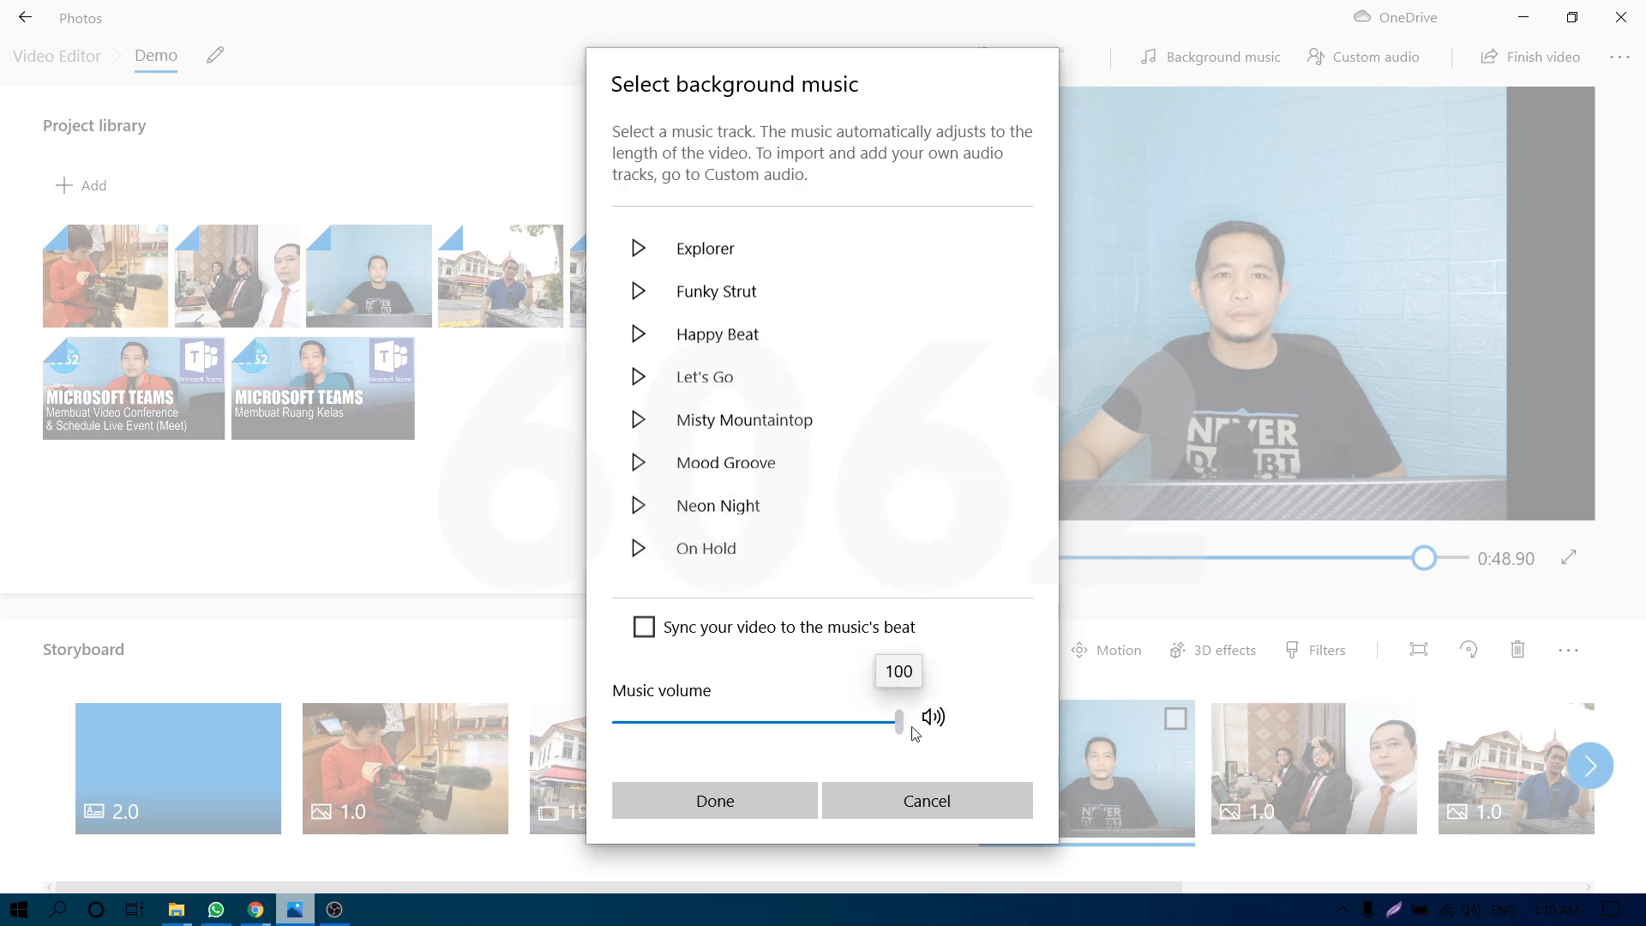
pyautogui.click(950, 813)
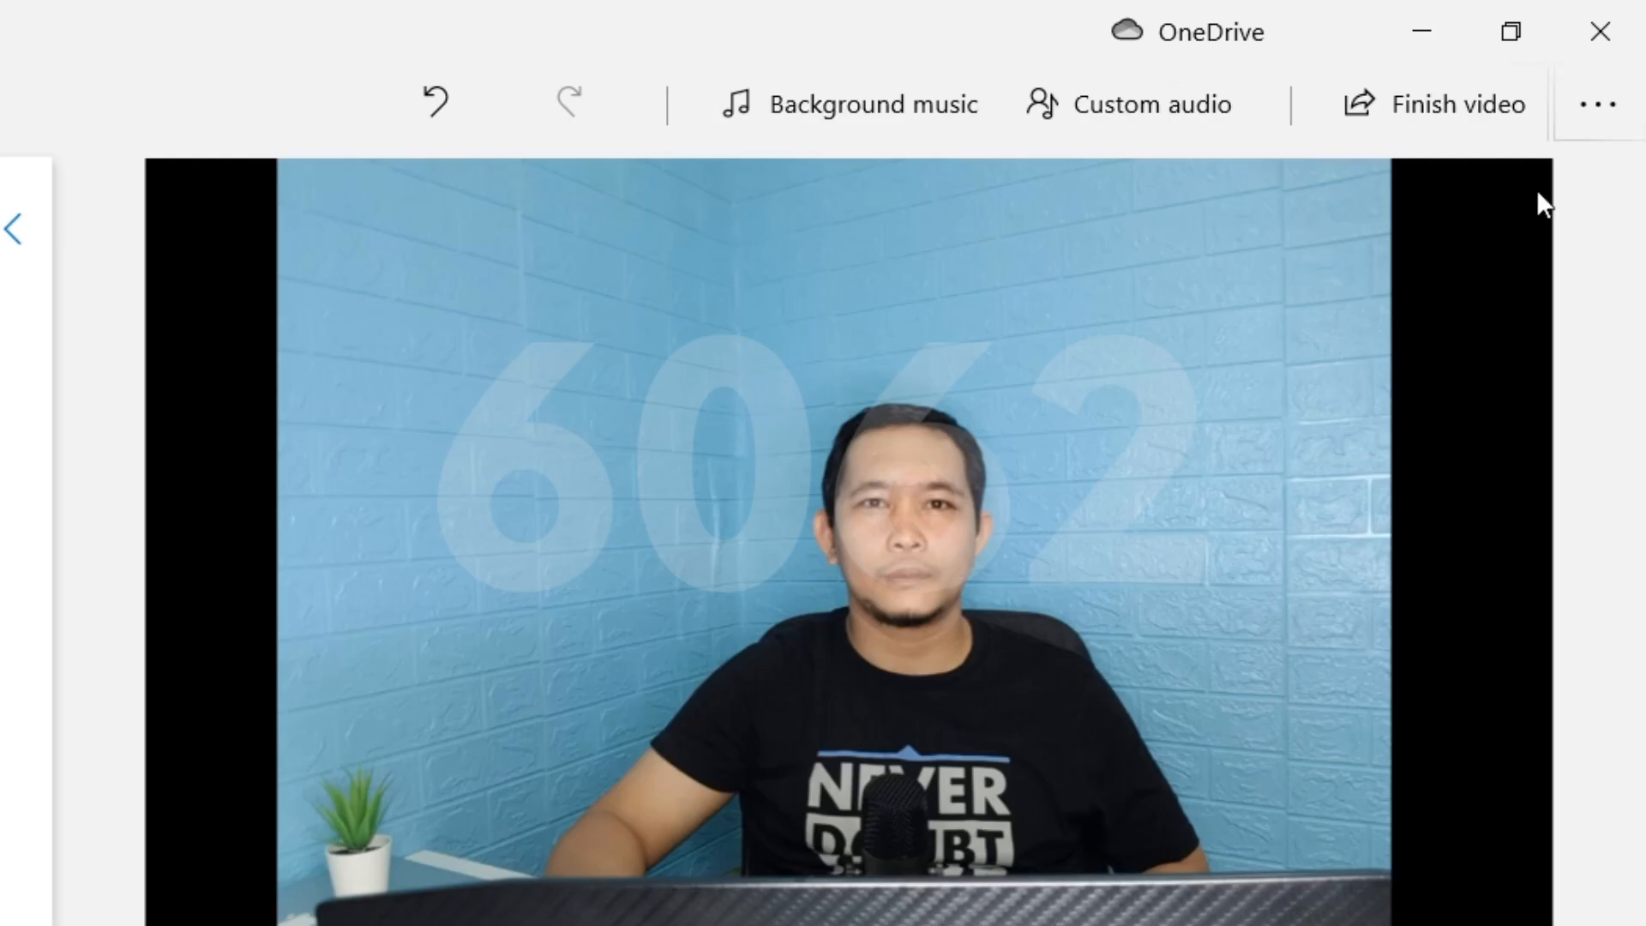
# Preview the Adventure, Chilled and Classic themes, apply Adventure to the project and play back part of the video.
pyautogui.click(1606, 114)
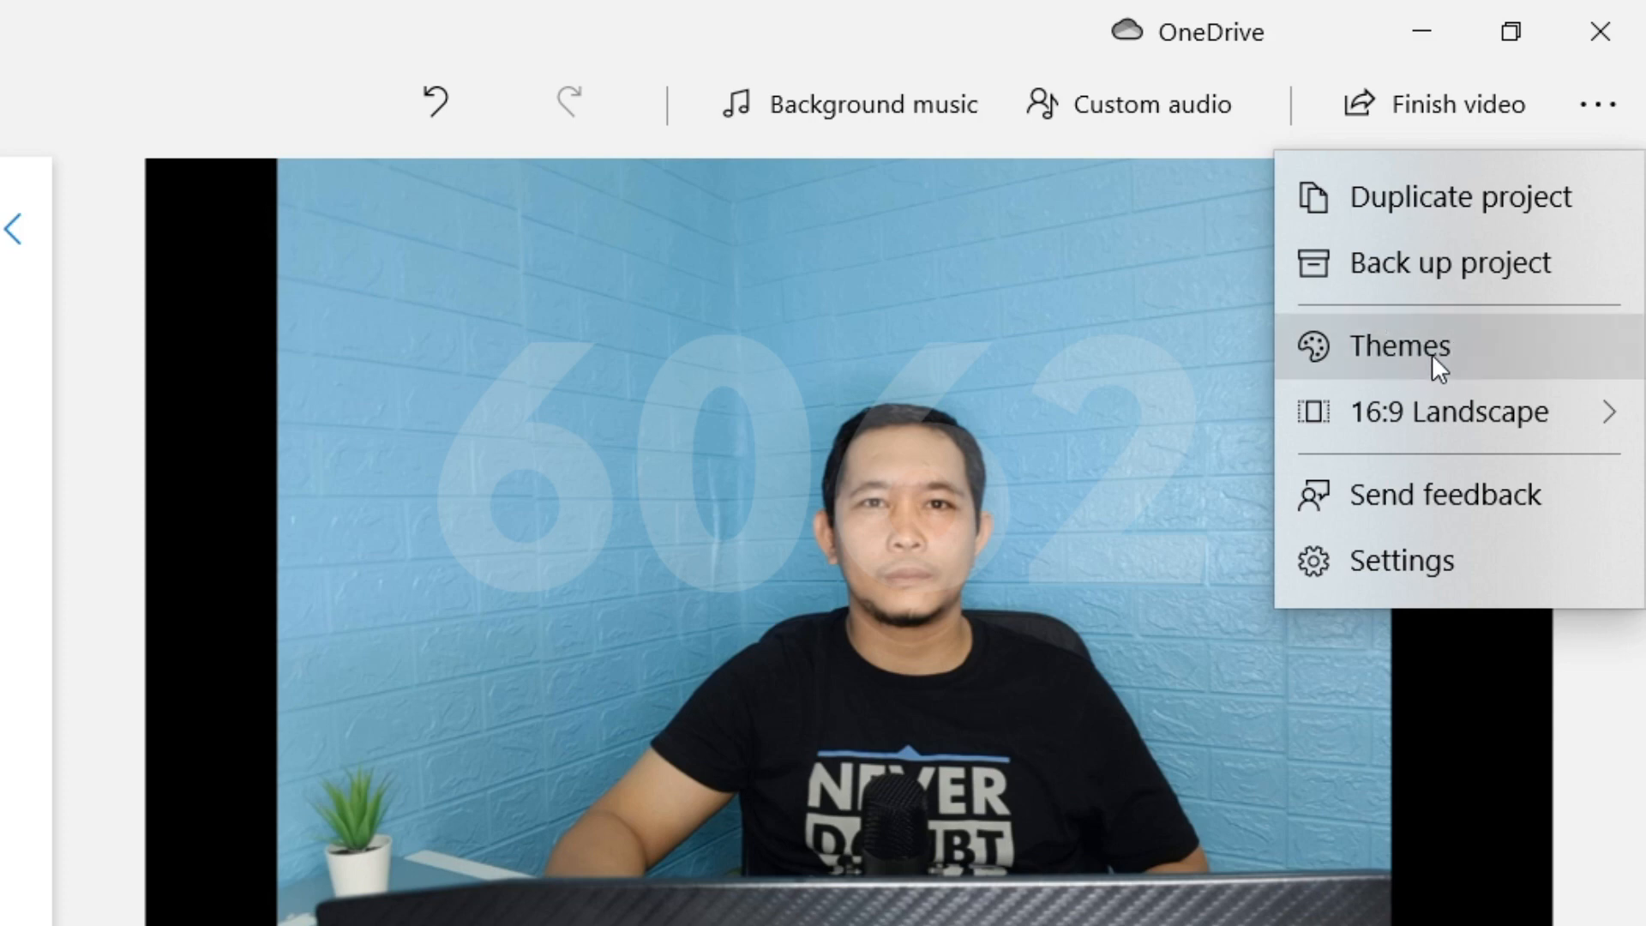
pyautogui.click(1421, 353)
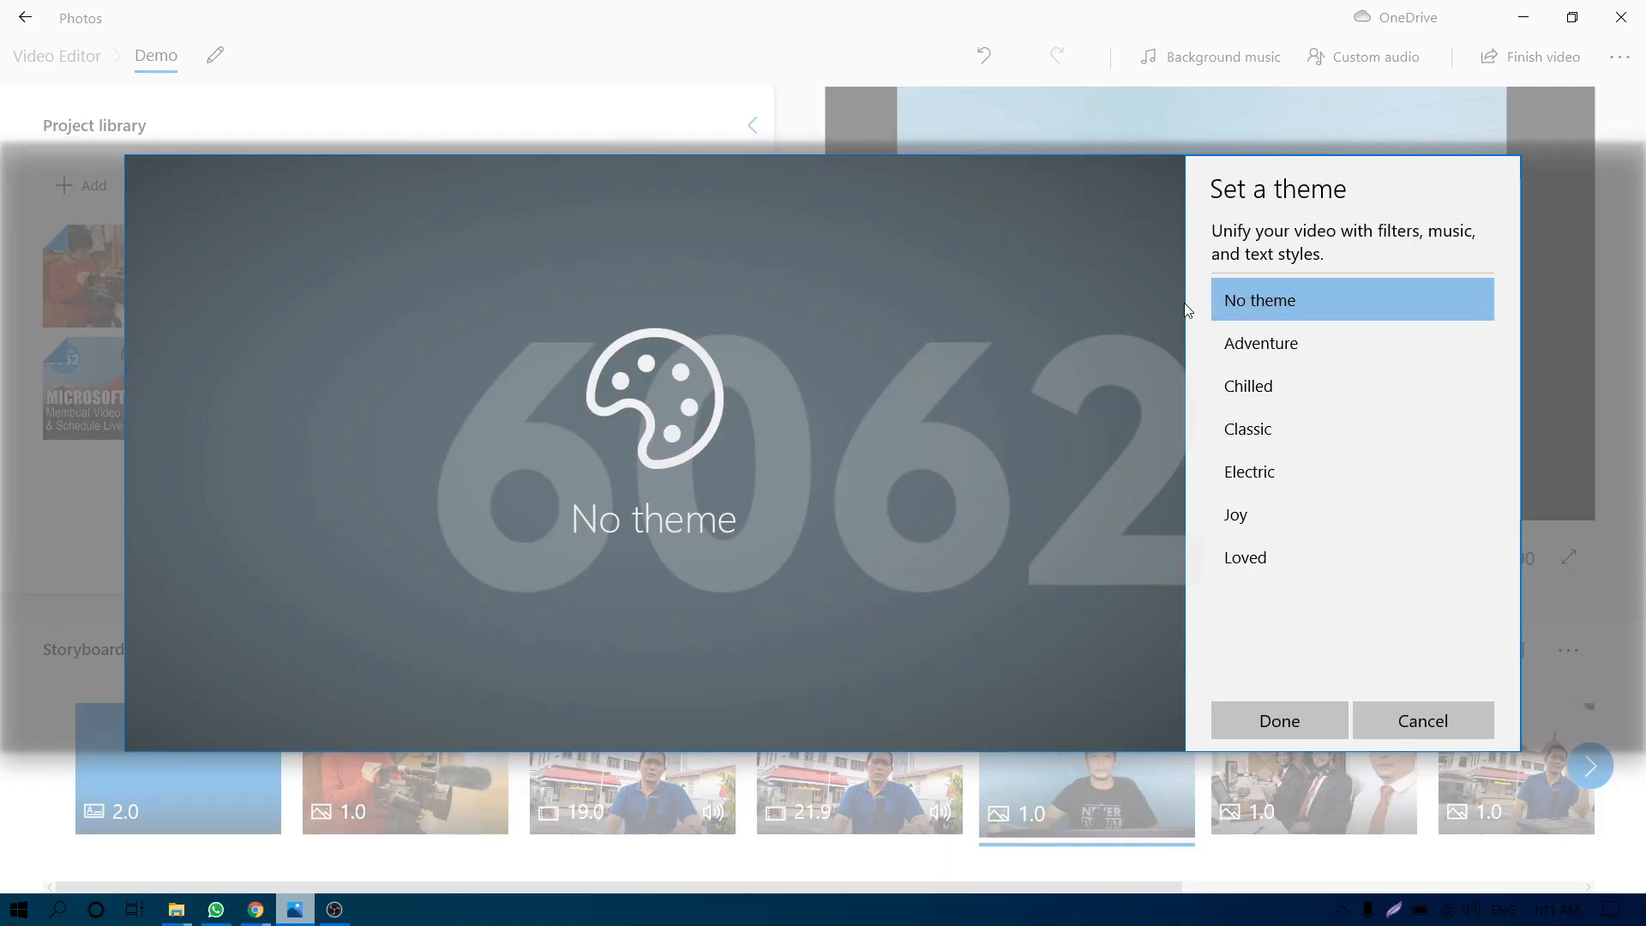
pyautogui.click(1267, 343)
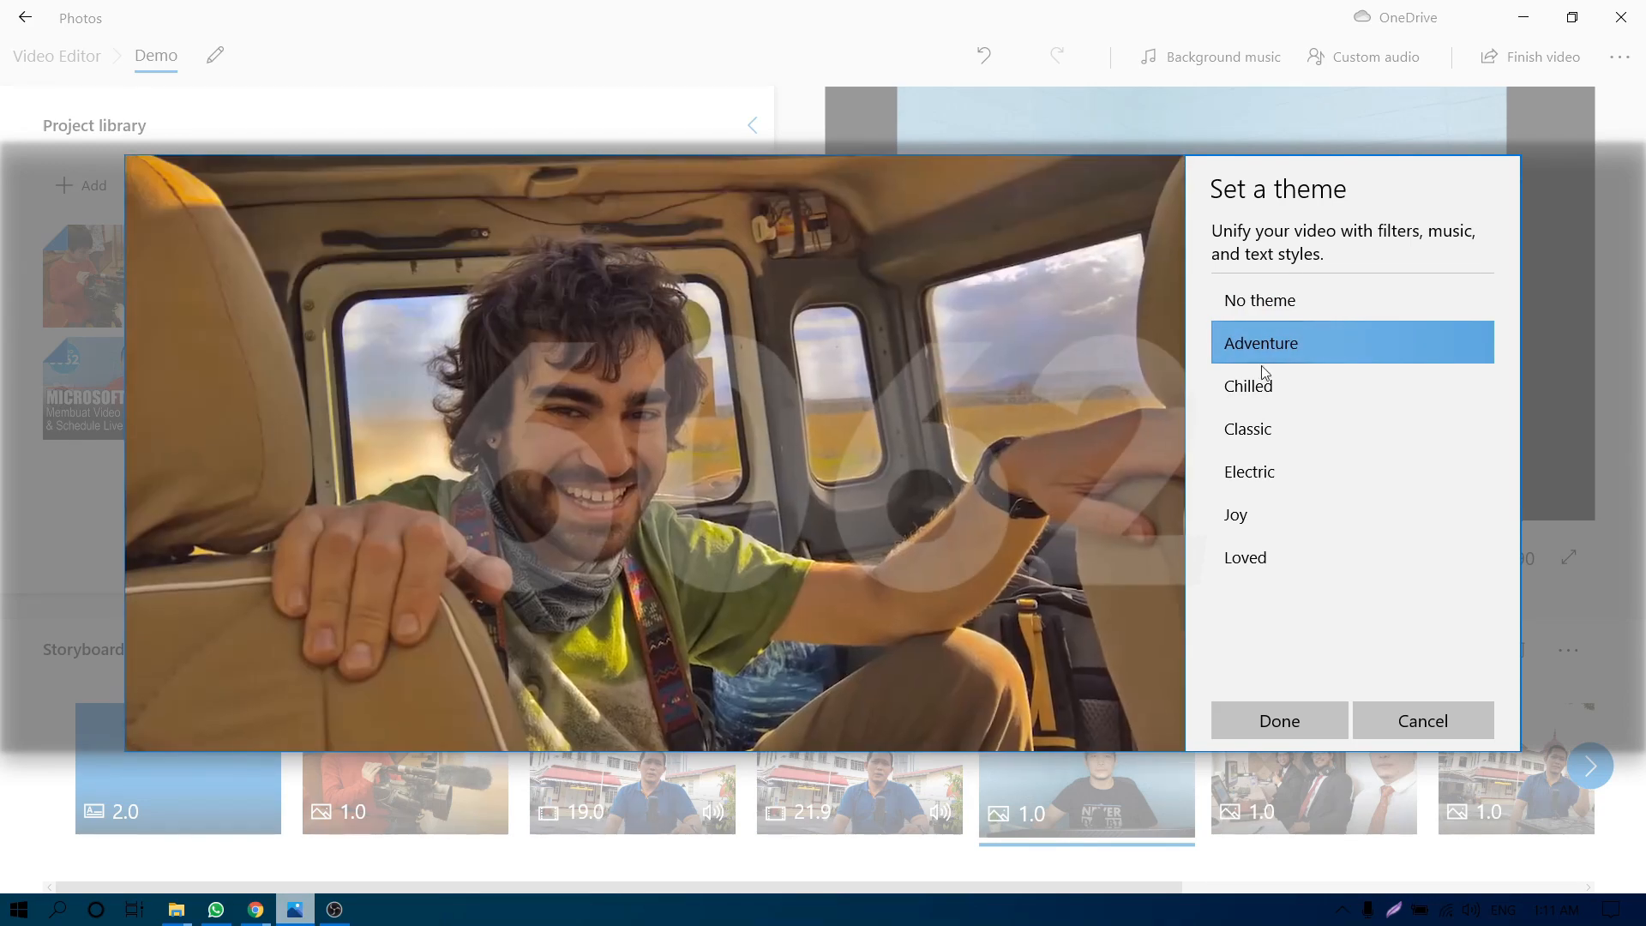
pyautogui.click(1262, 391)
pyautogui.click(1257, 434)
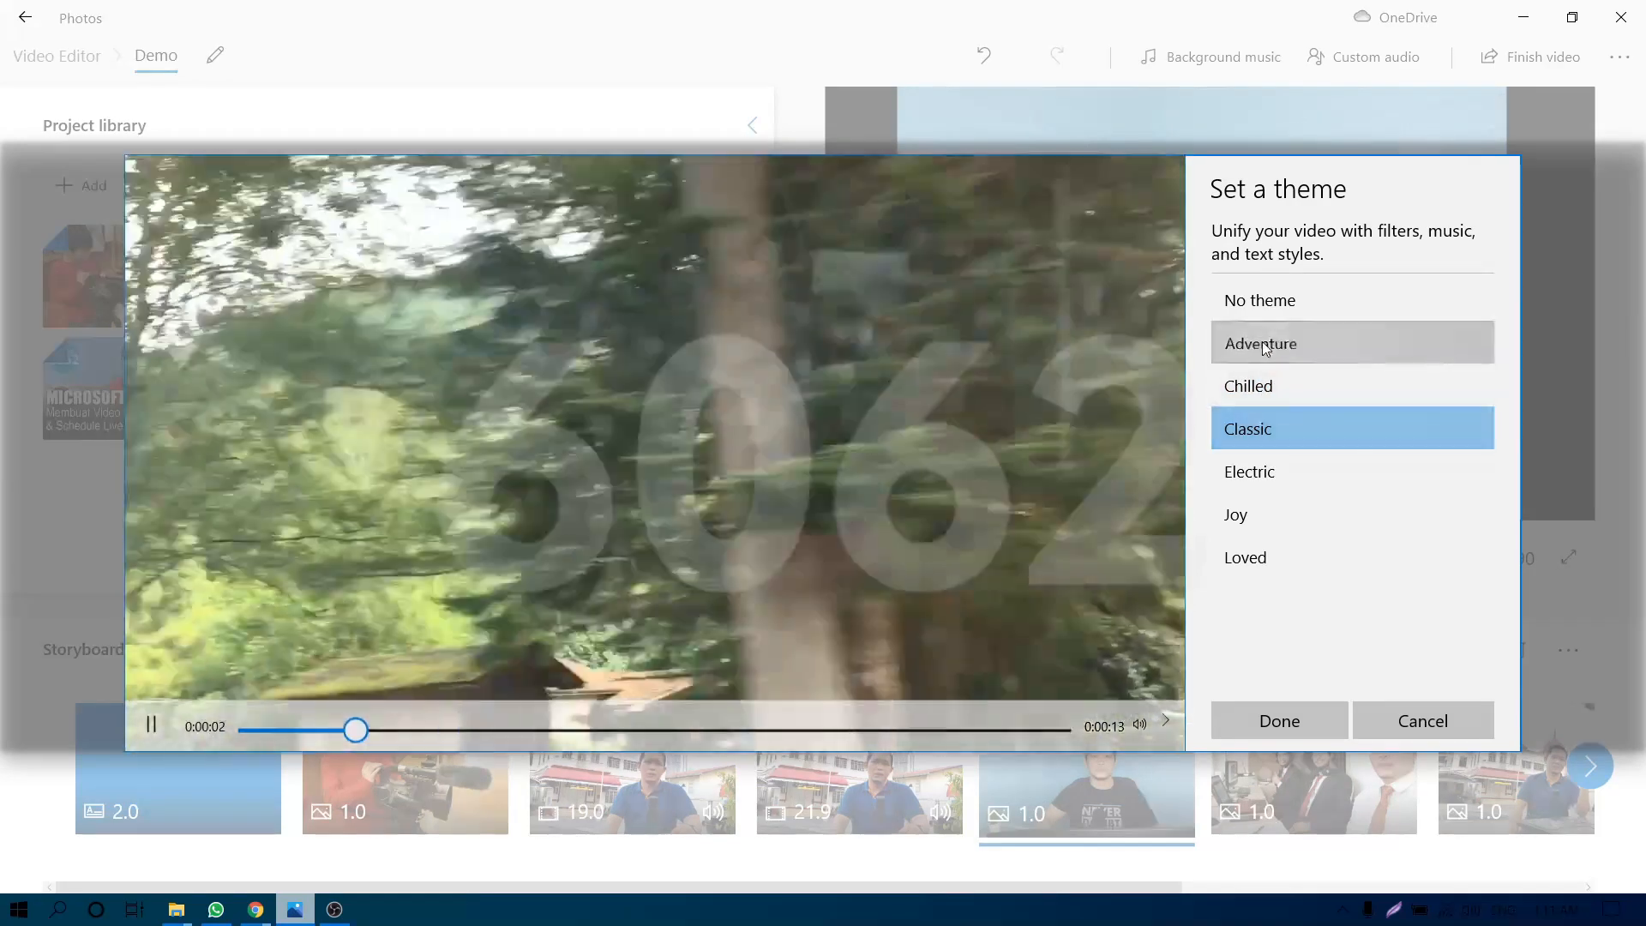
pyautogui.click(1262, 343)
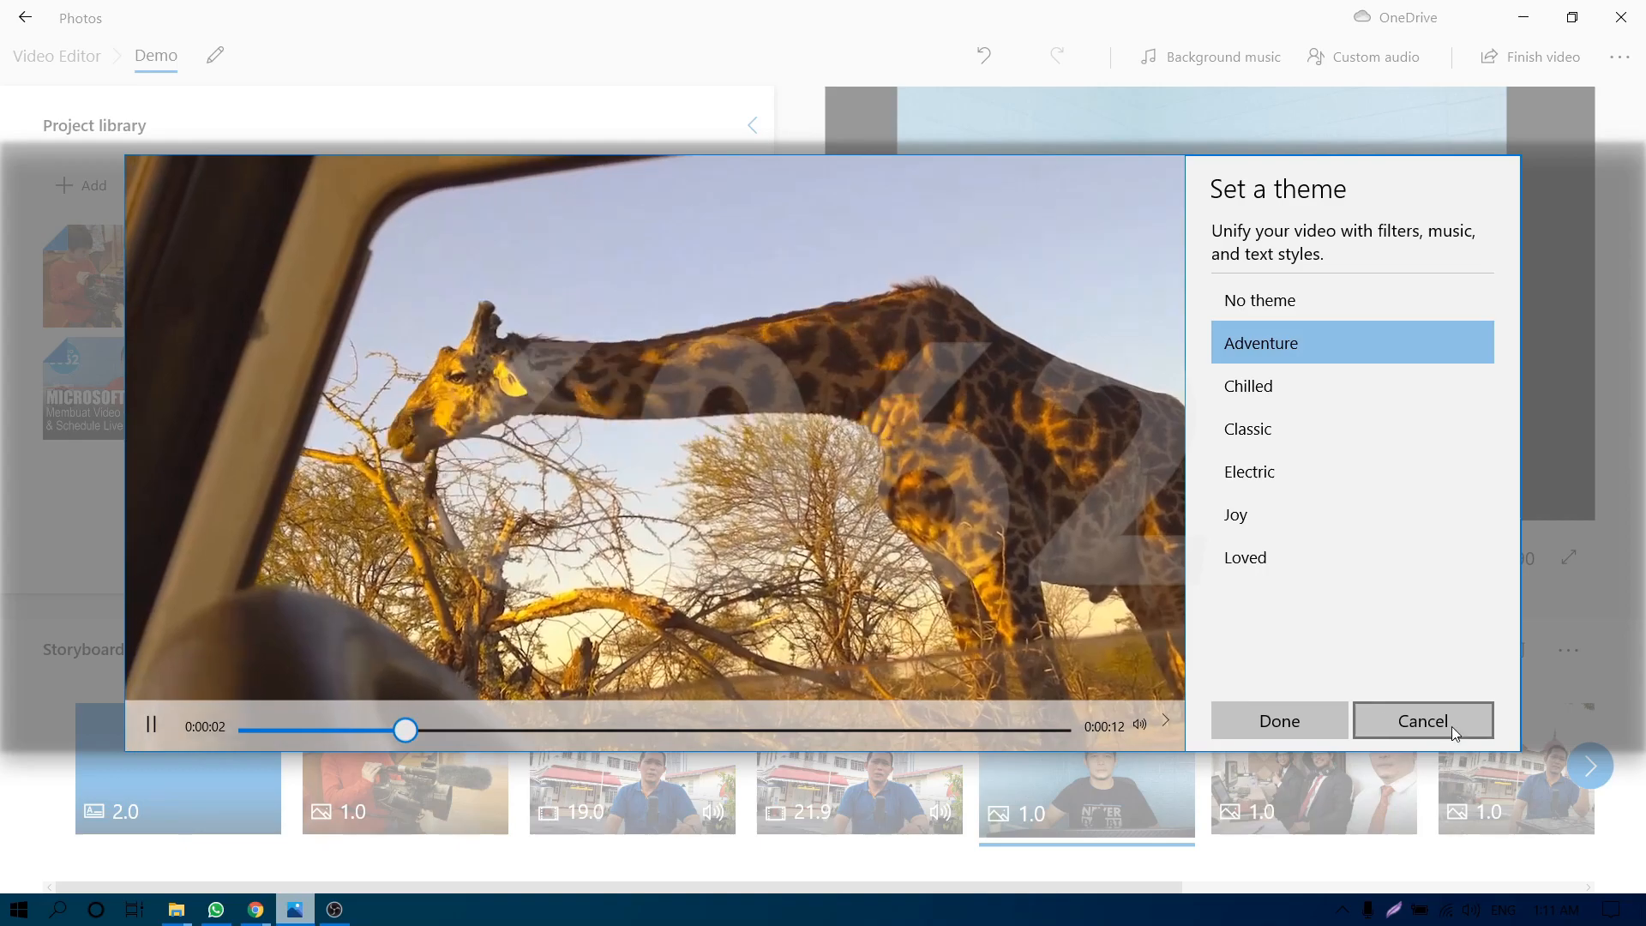
pyautogui.click(1299, 719)
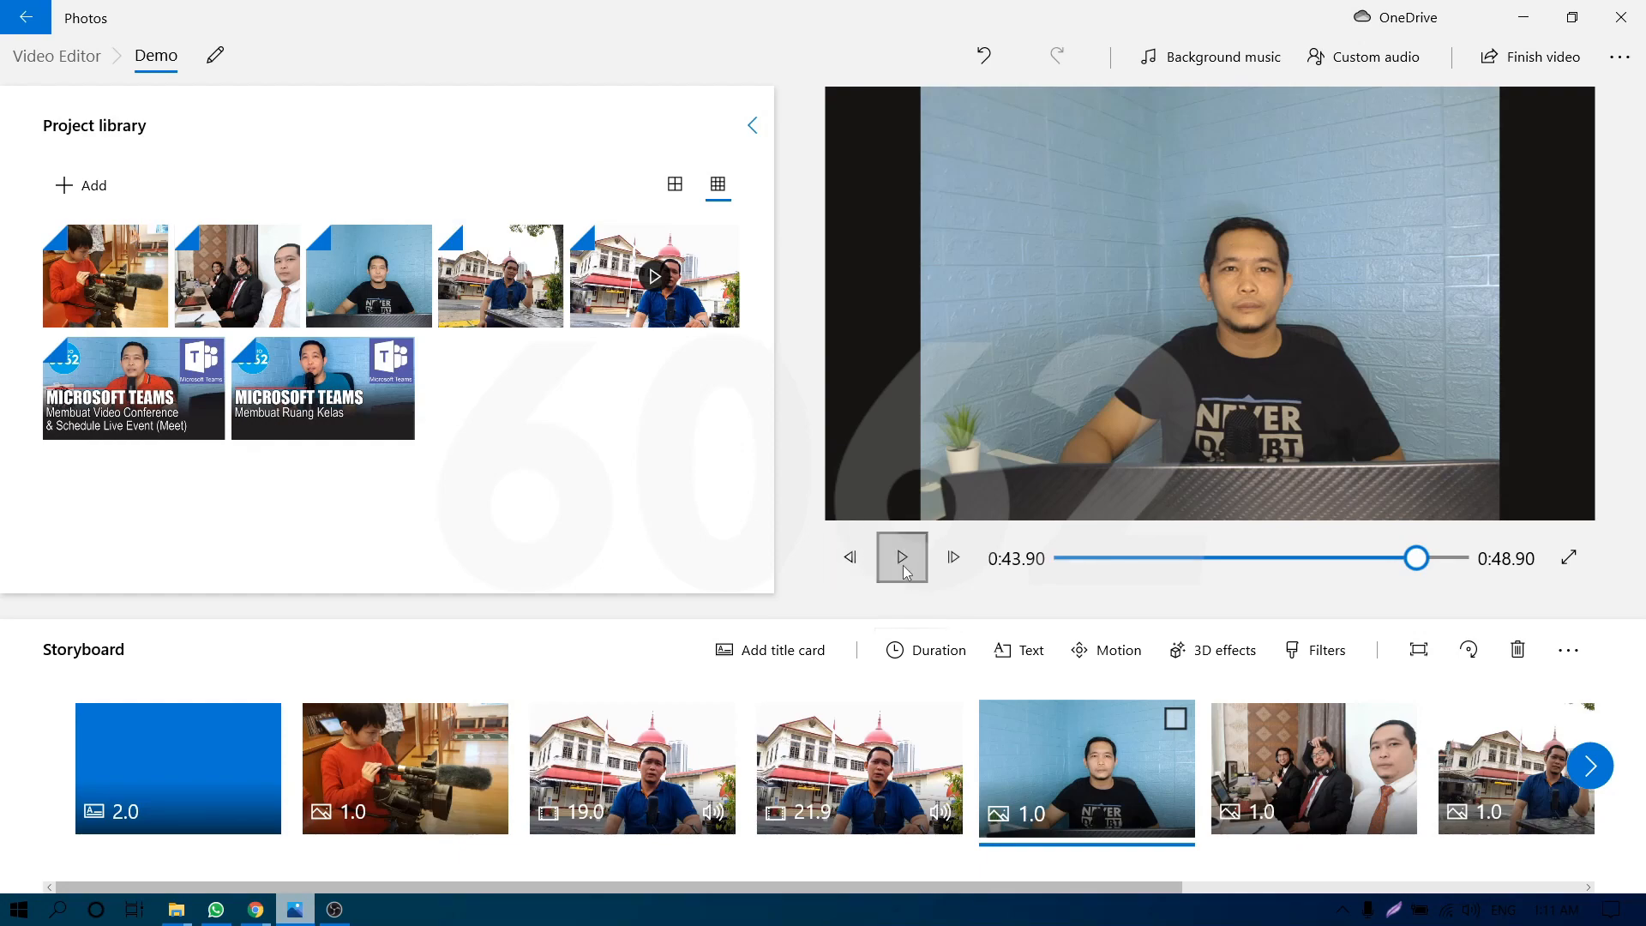
pyautogui.click(902, 559)
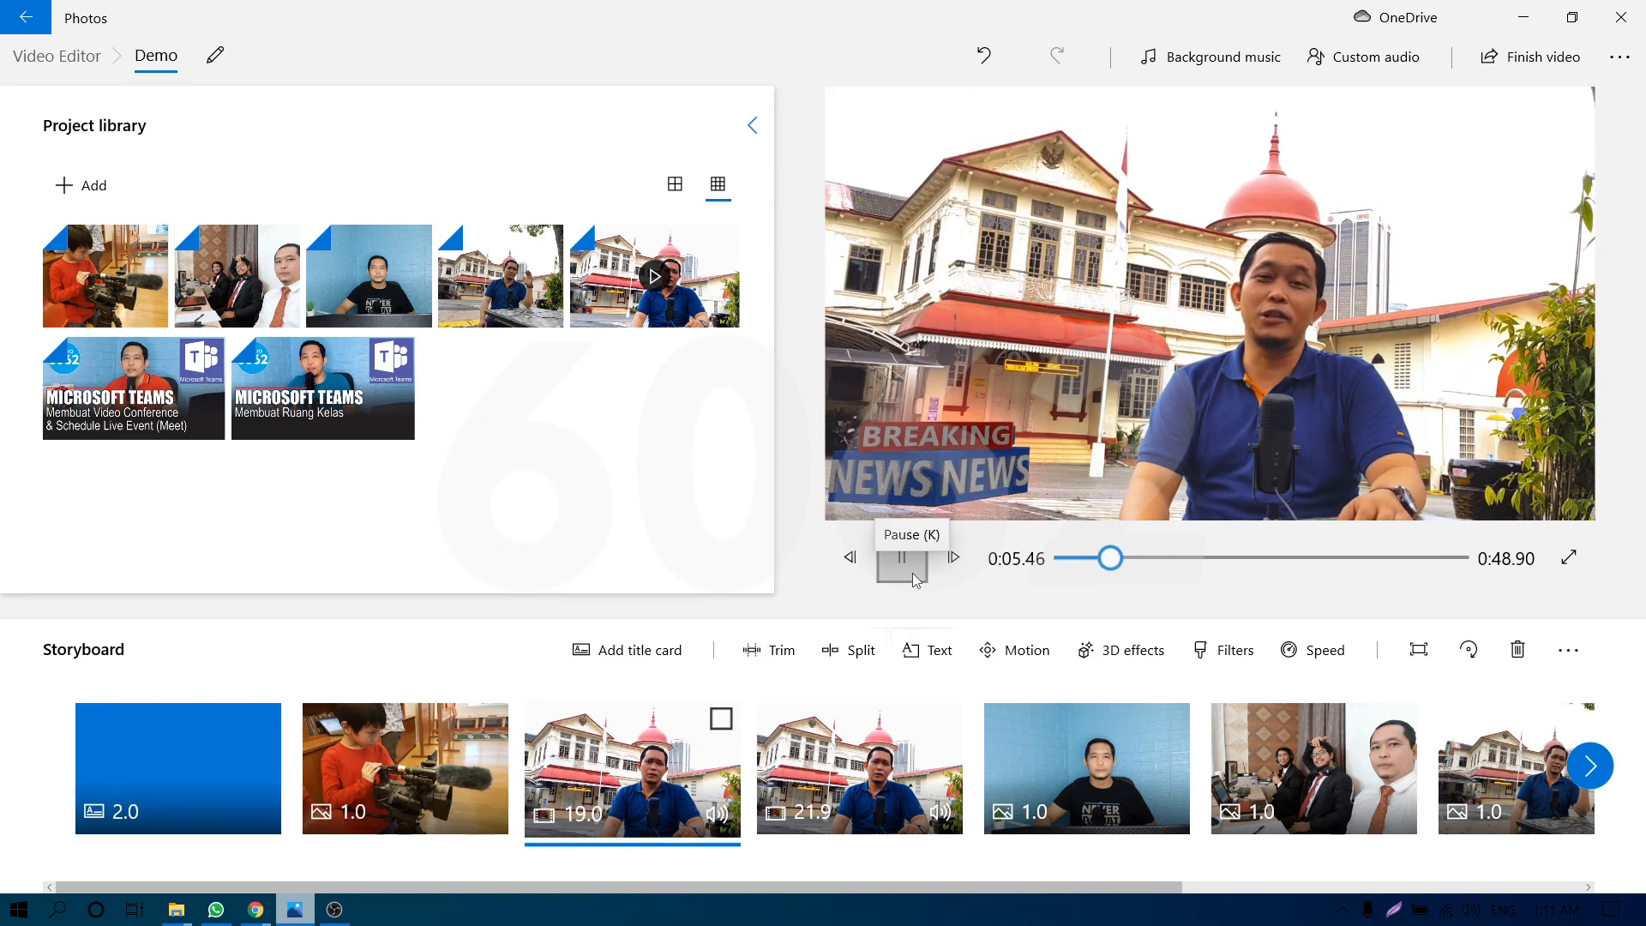
pyautogui.click(912, 572)
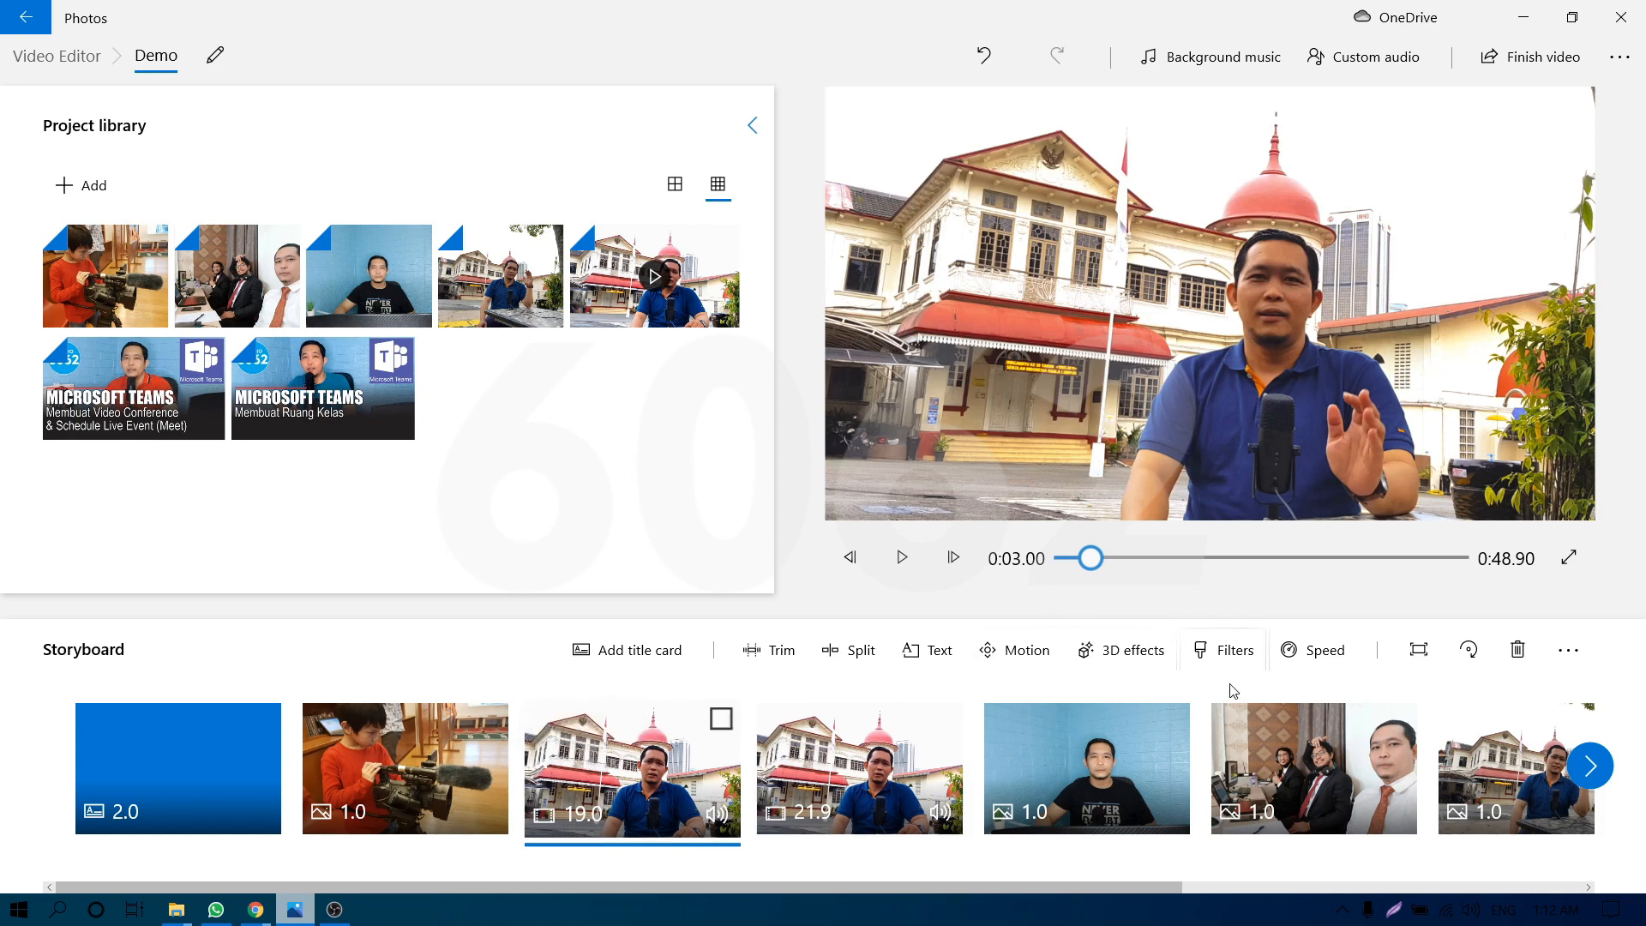
# Apply the Energy filter to the 19-second clip.
pyautogui.click(1235, 653)
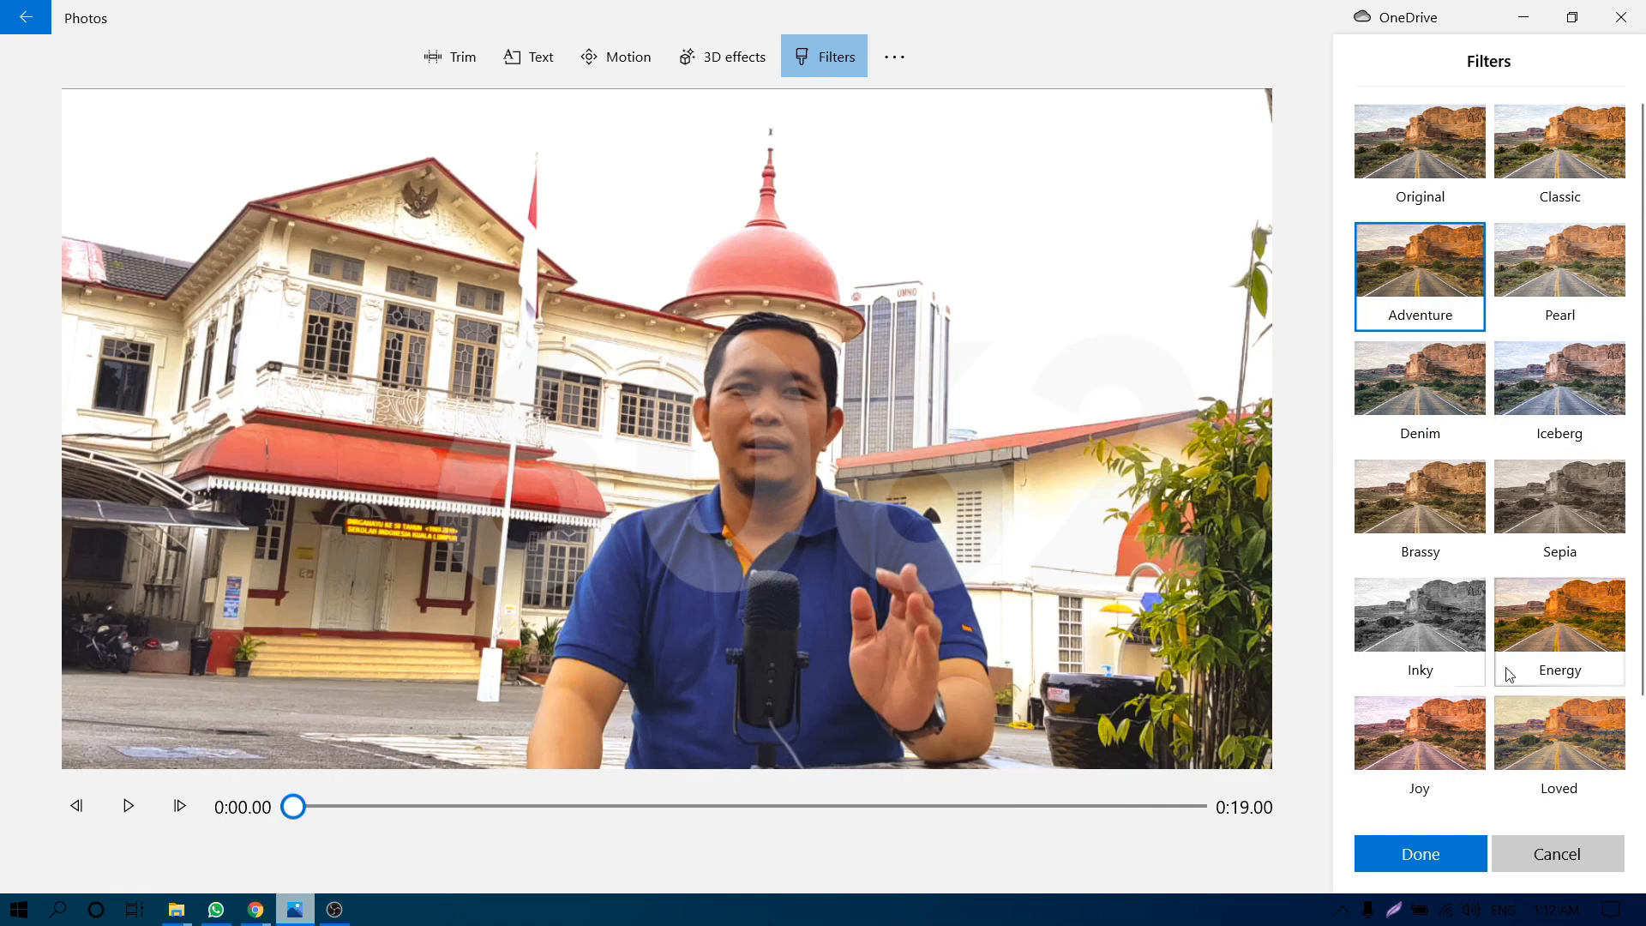
pyautogui.click(1571, 616)
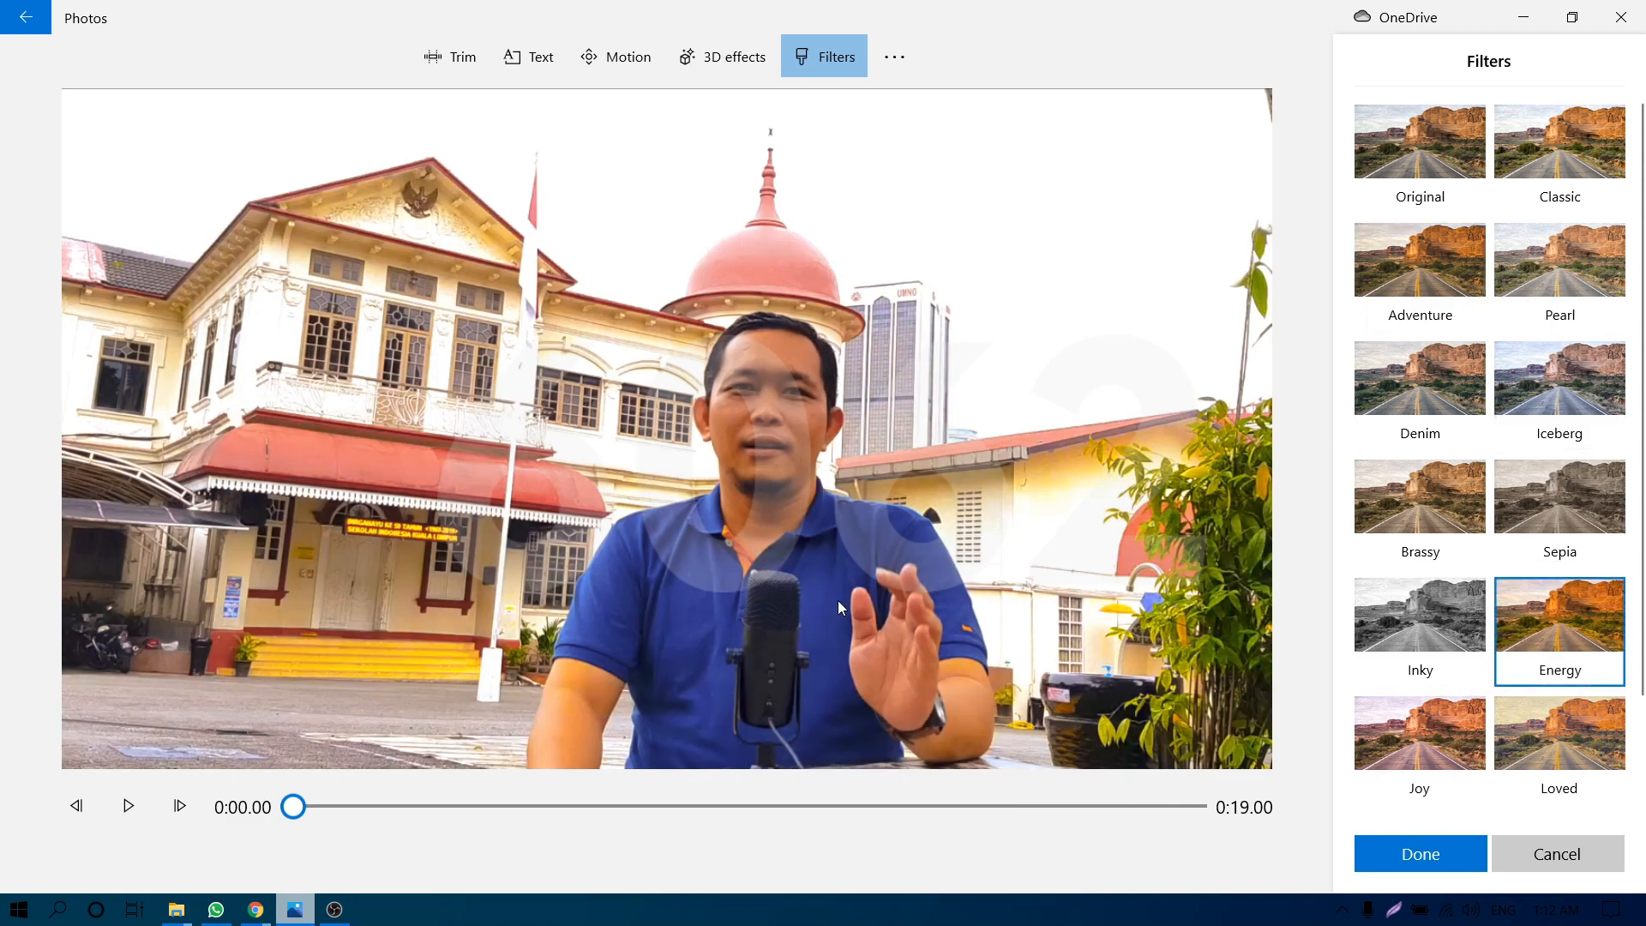
pyautogui.click(1439, 856)
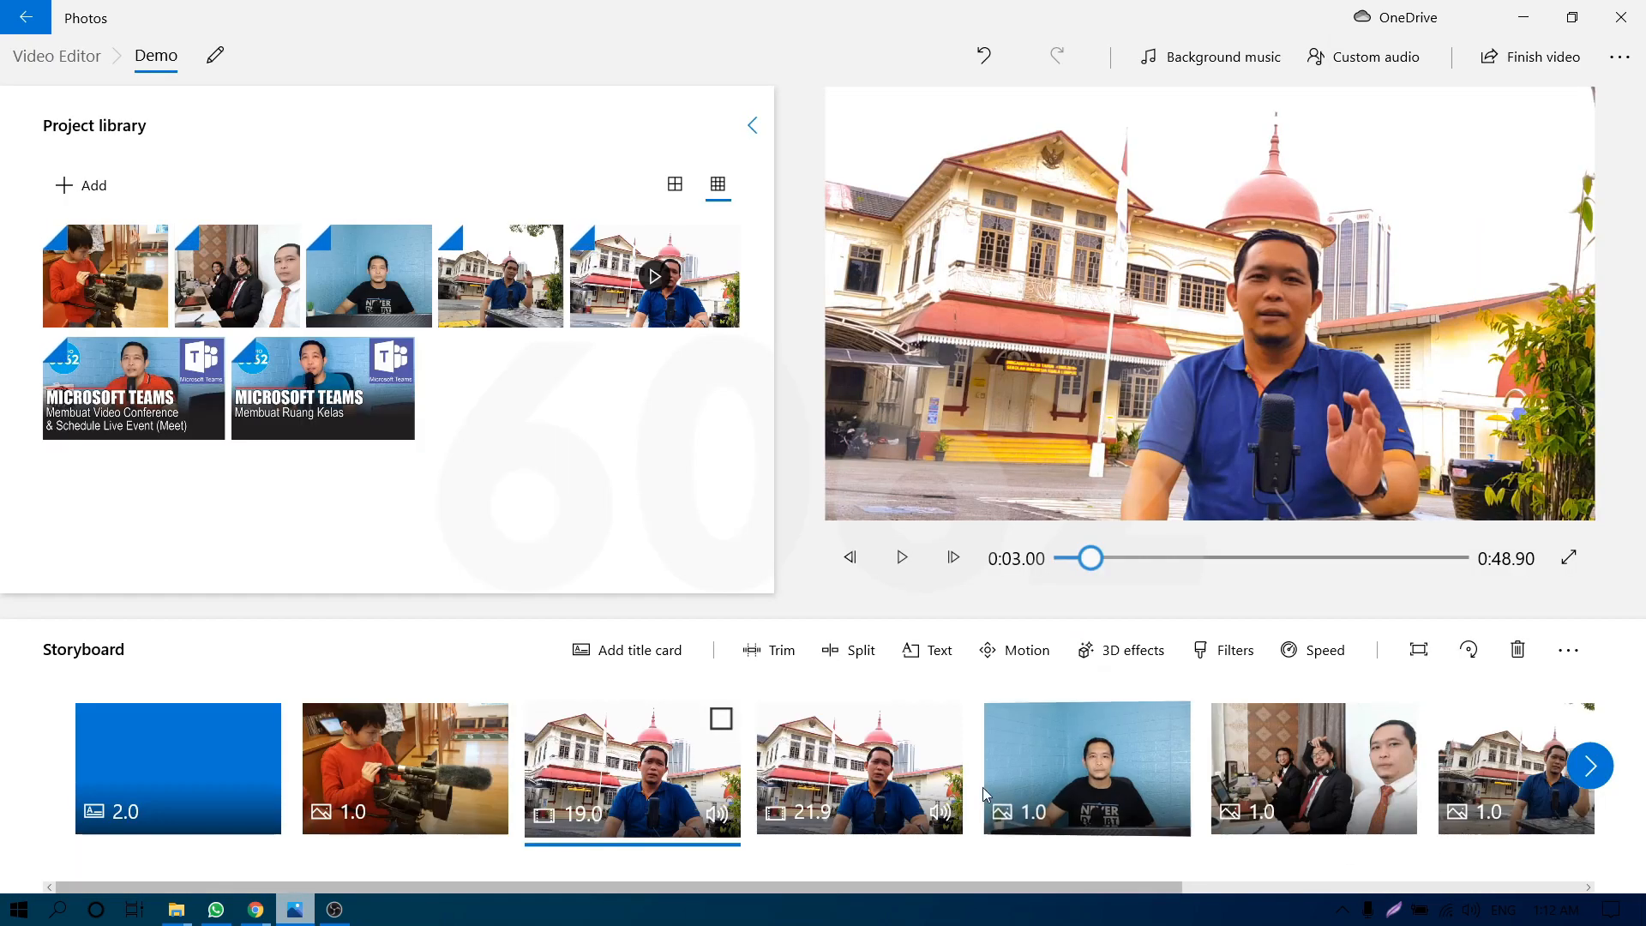
# Apply the Inky filter to the 21.9-second clip and check the result by scrubbing through the video.
pyautogui.click(866, 779)
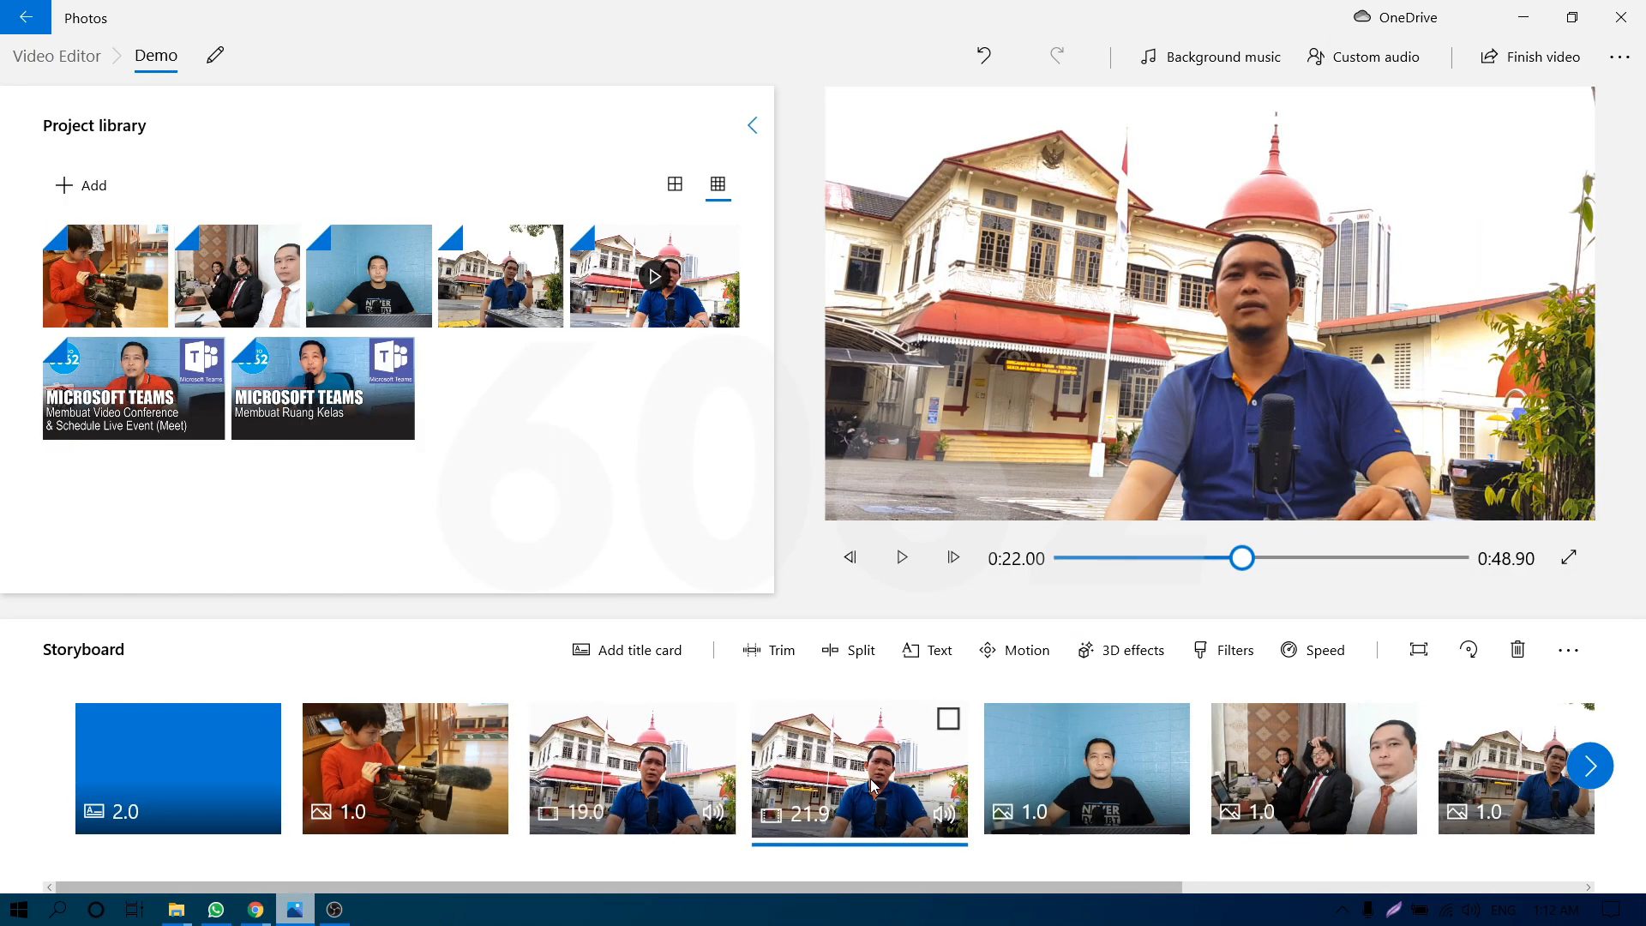
pyautogui.click(1237, 653)
pyautogui.scroll(-2, 1480, 559)
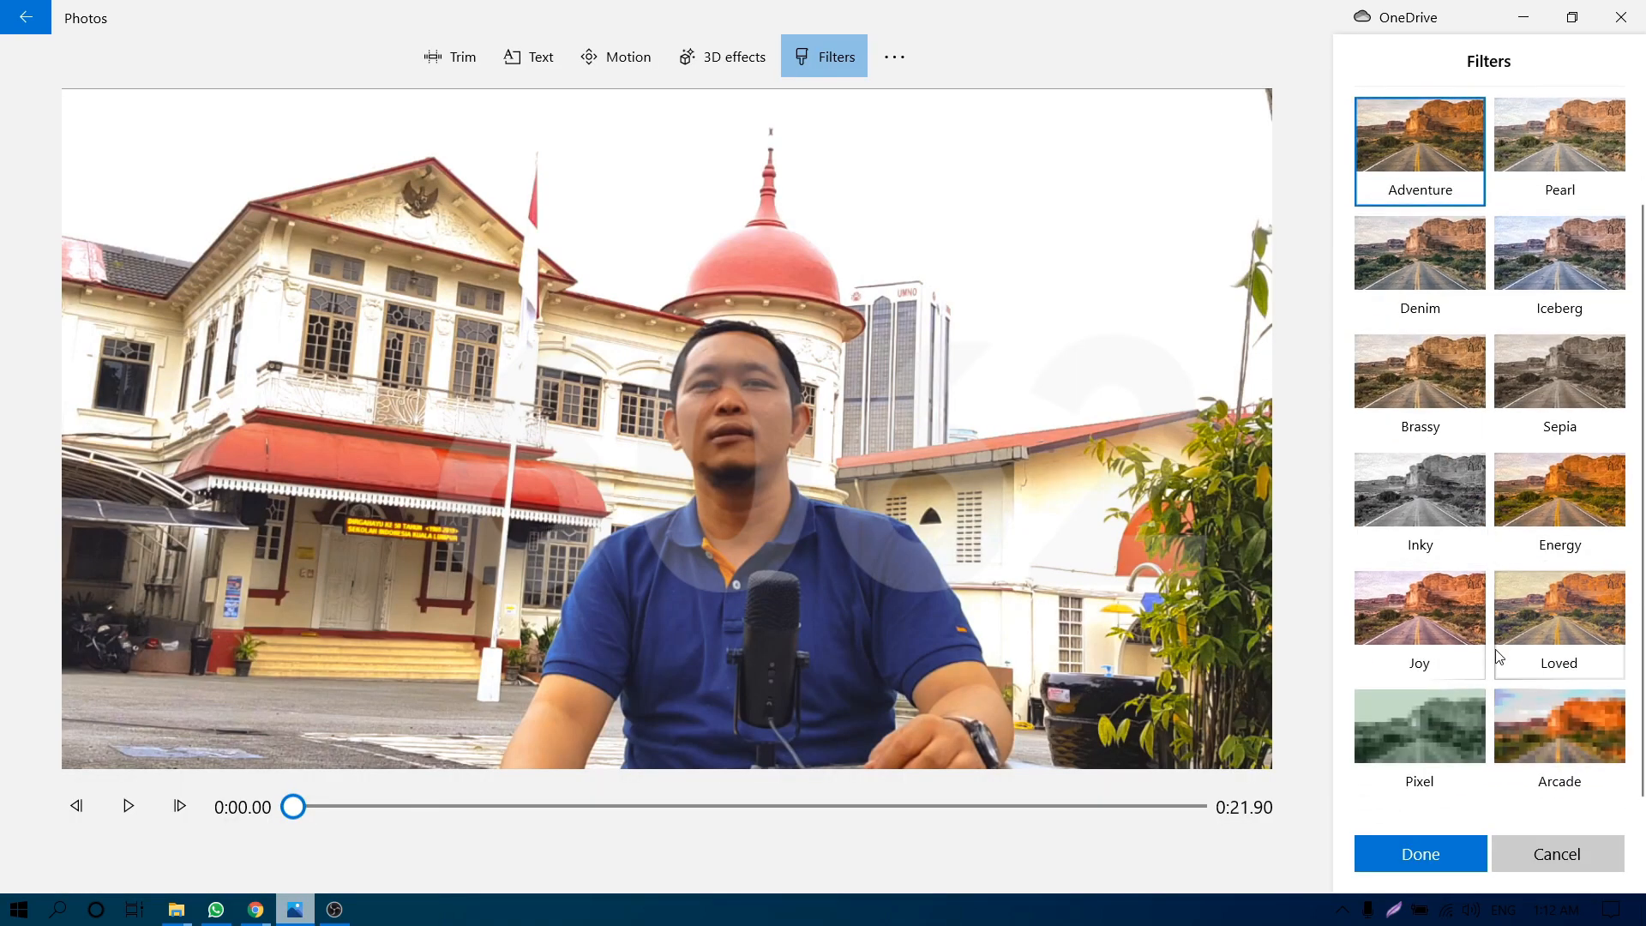
pyautogui.click(1427, 502)
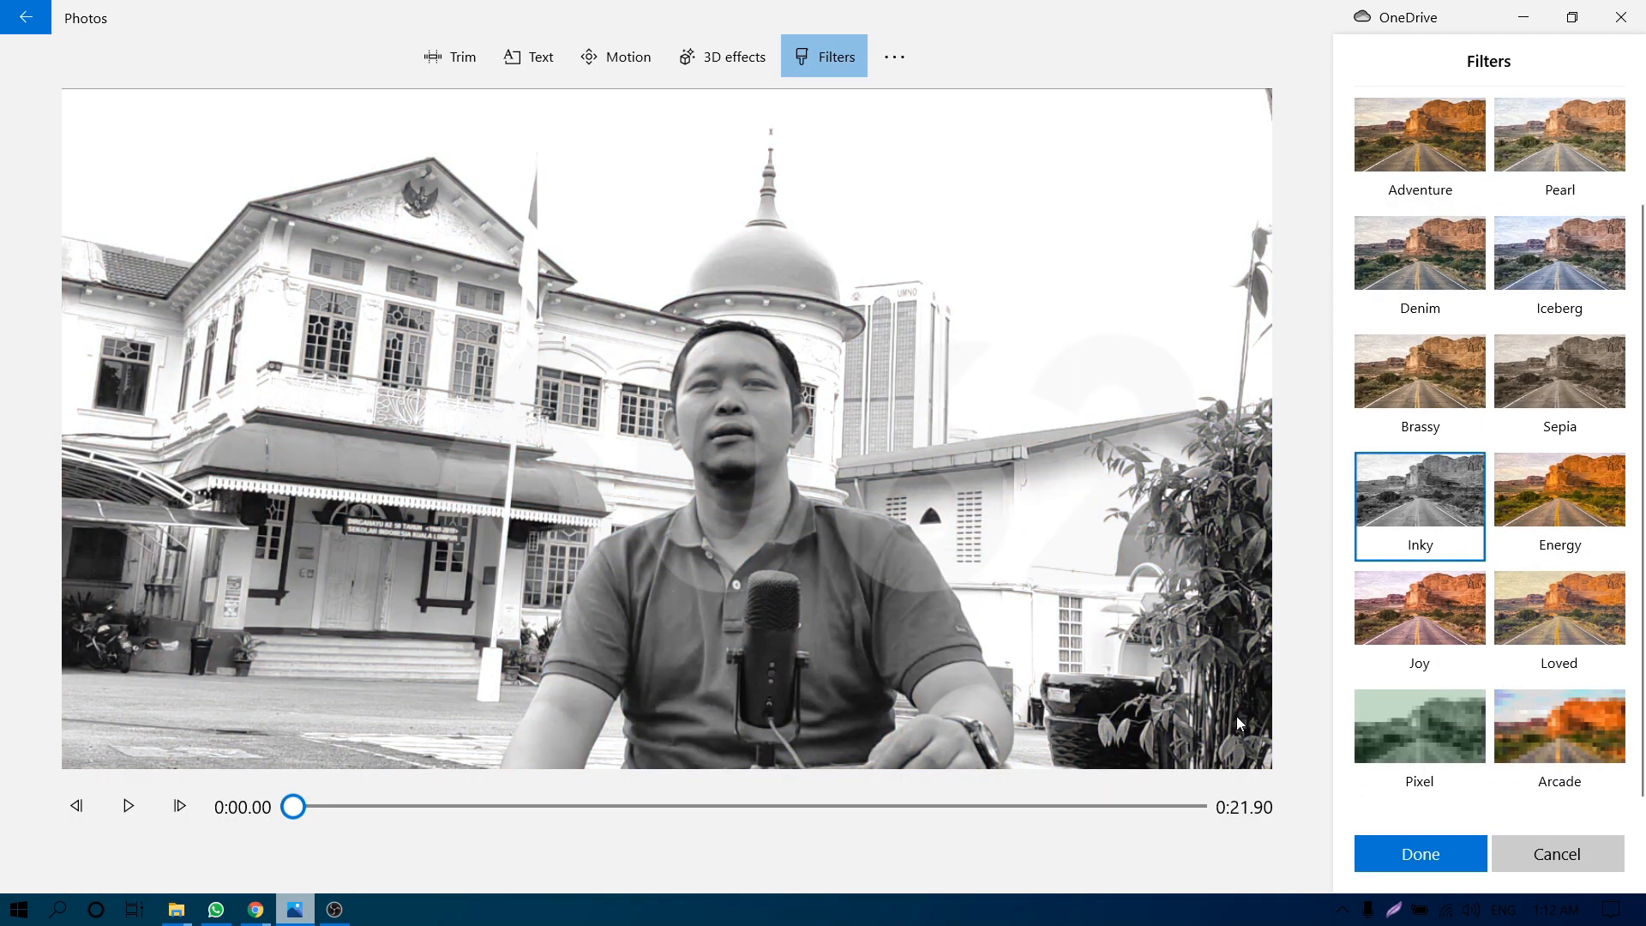
pyautogui.click(1430, 860)
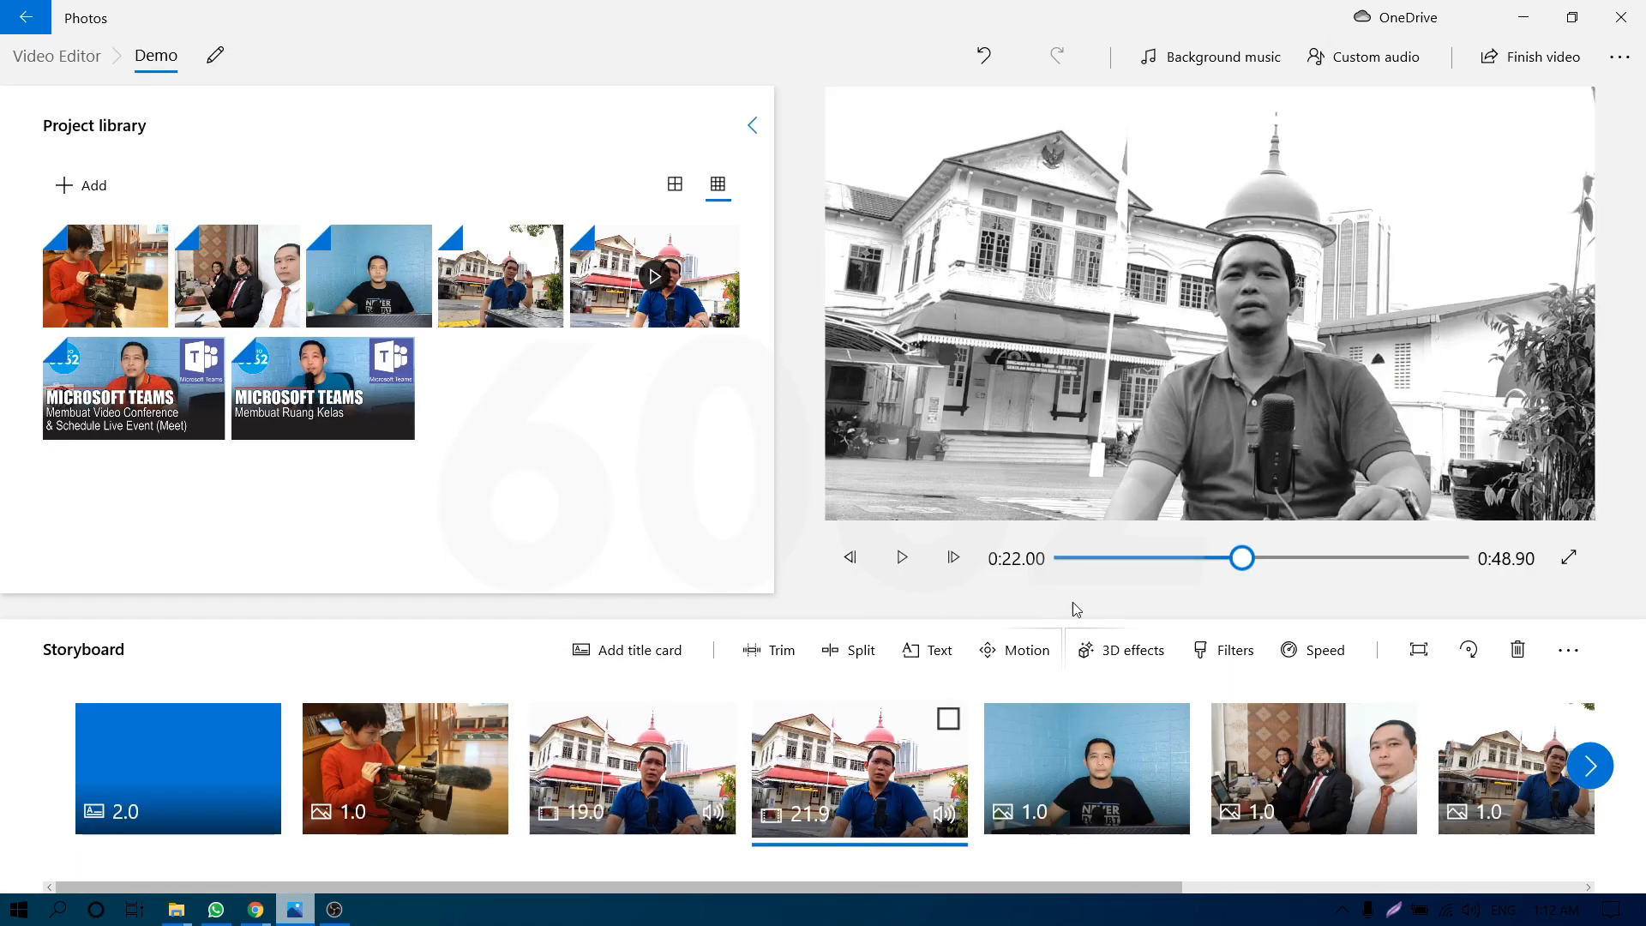
pyautogui.moveTo(1242, 558)
pyautogui.mouseDown()
pyautogui.moveTo(1054, 581)
pyautogui.moveTo(1098, 561)
pyautogui.moveTo(1258, 564)
pyautogui.mouseUp()
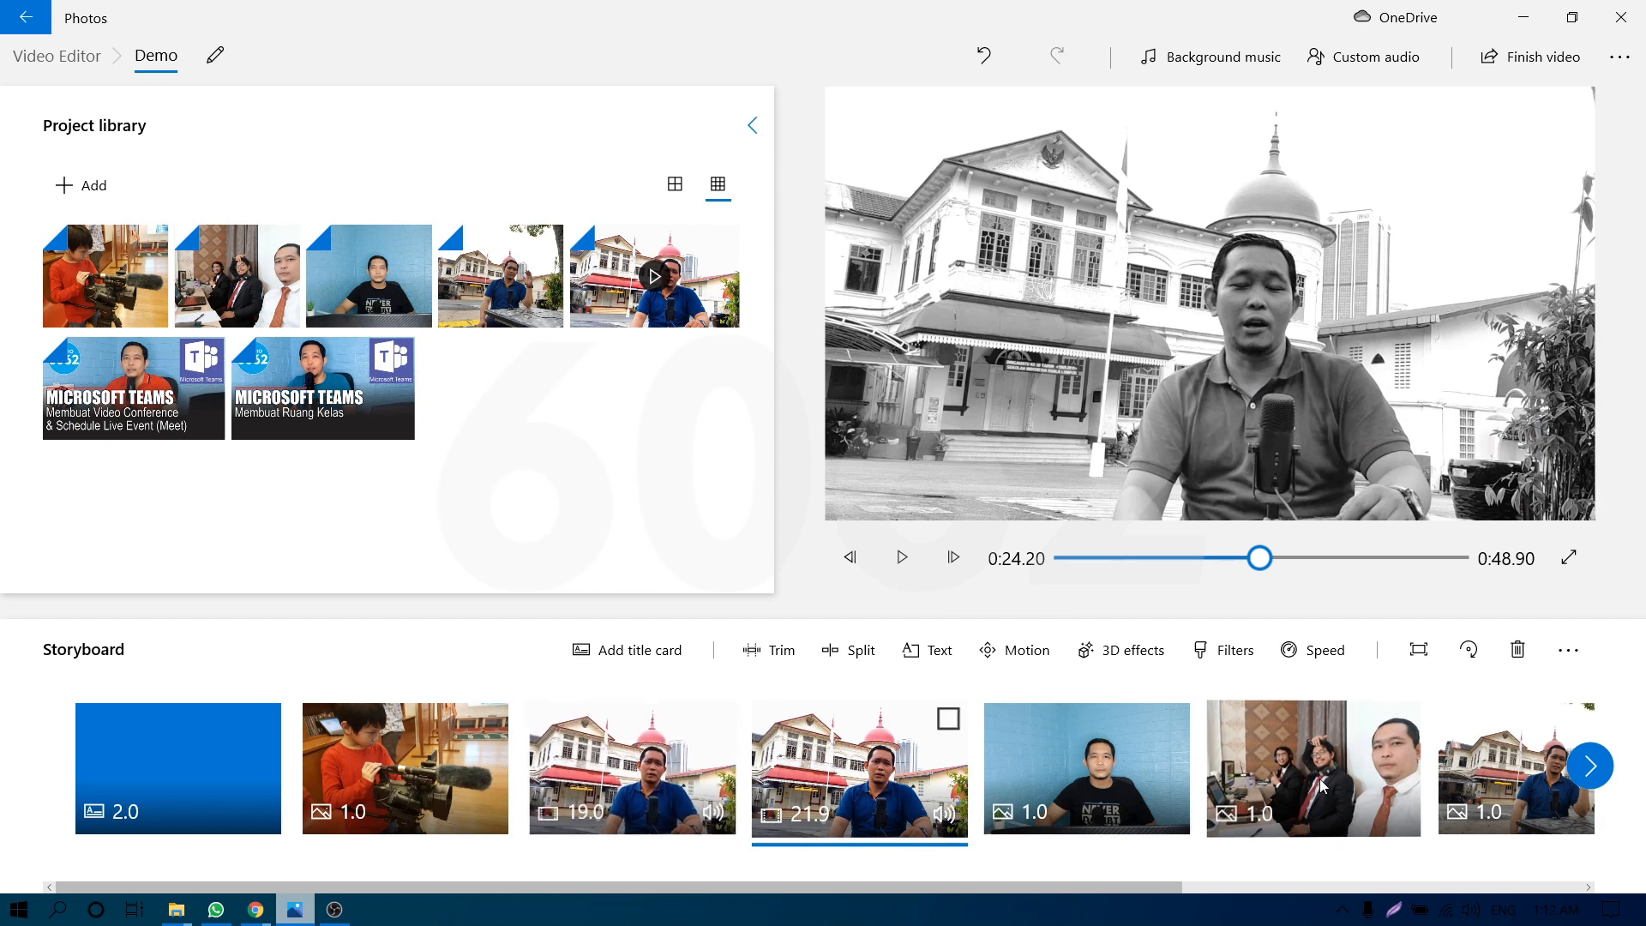
pyautogui.moveTo(898, 895); pyautogui.dragTo(1323, 892)
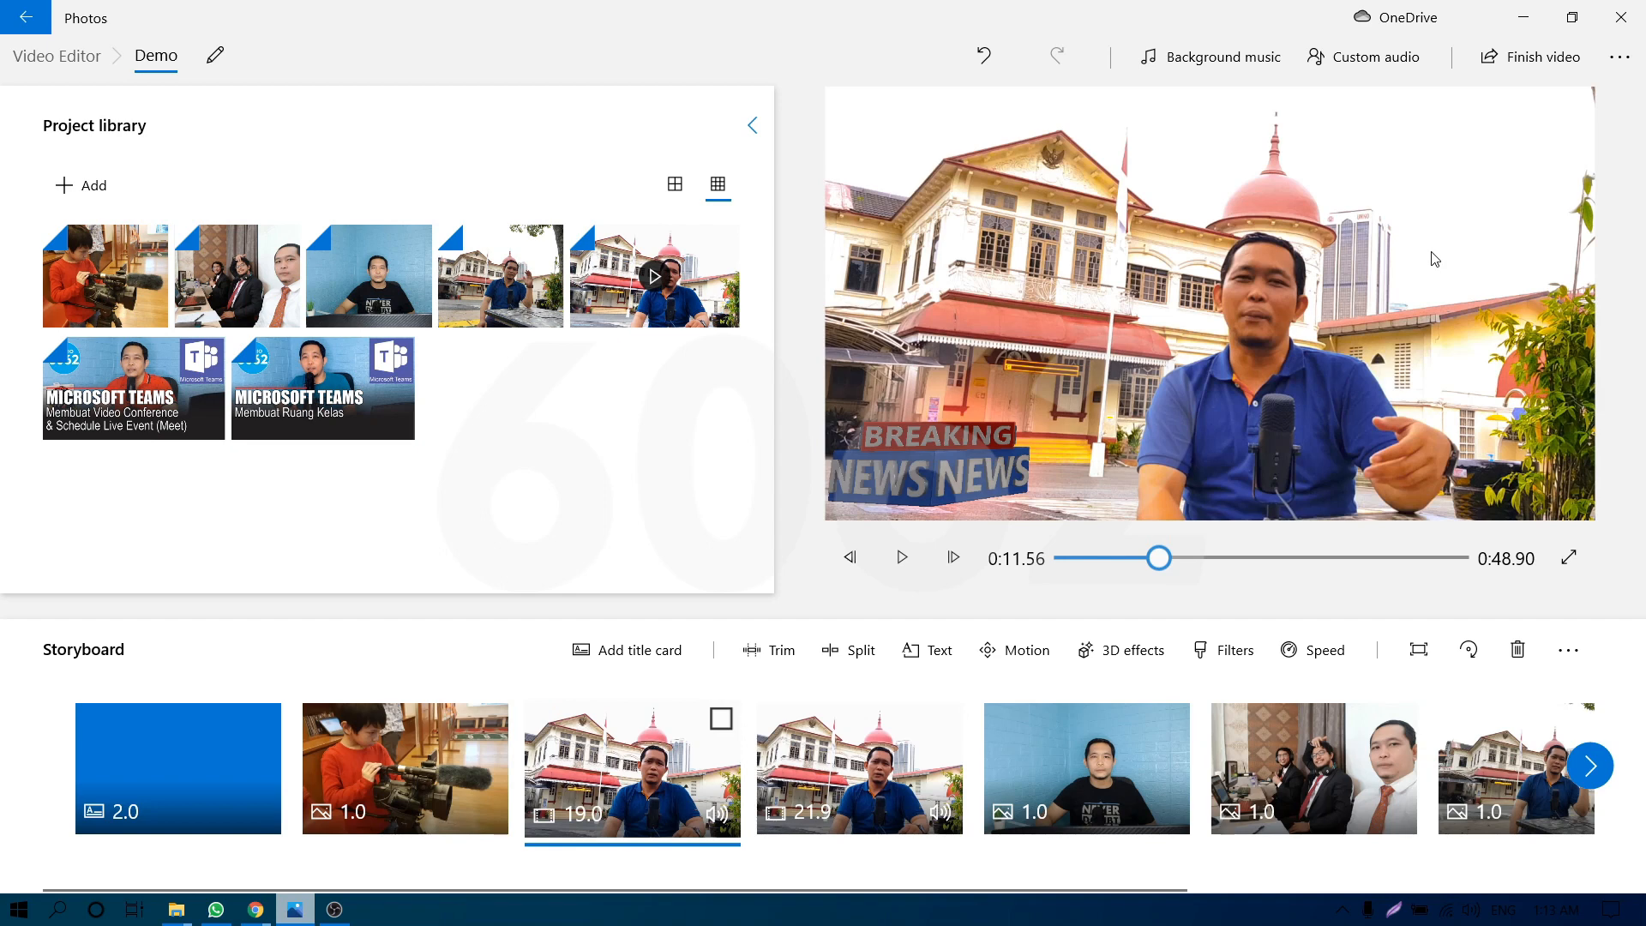
# Try the 9:16 portrait orientation for the video and return it to landscape.
pyautogui.click(1619, 57)
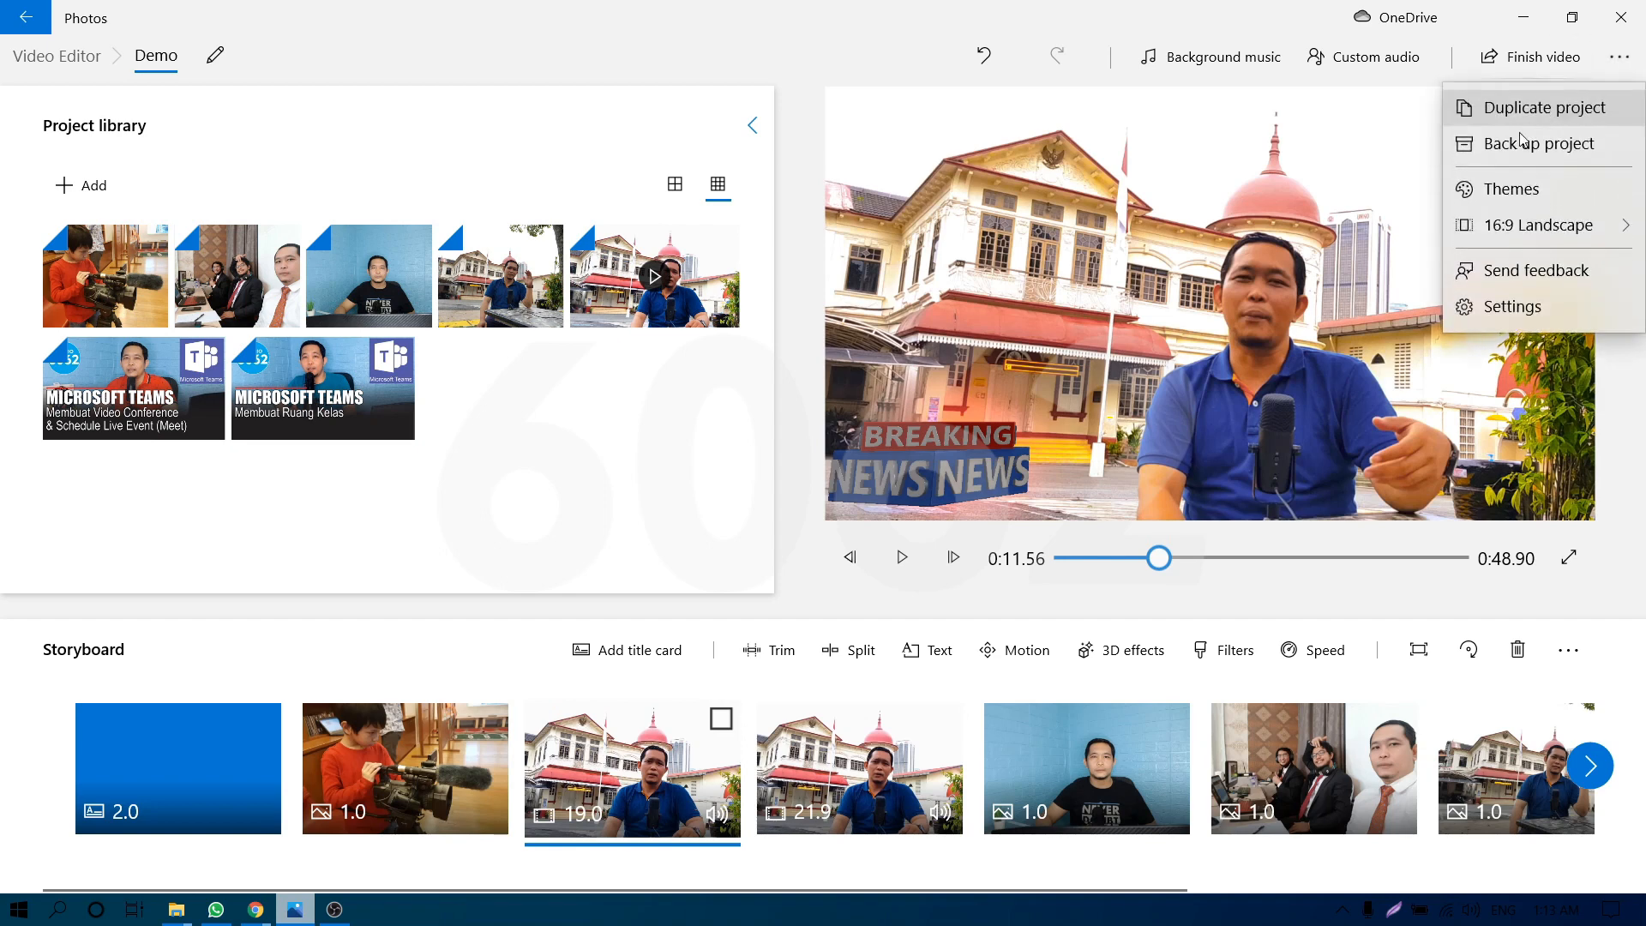
pyautogui.click(1485, 236)
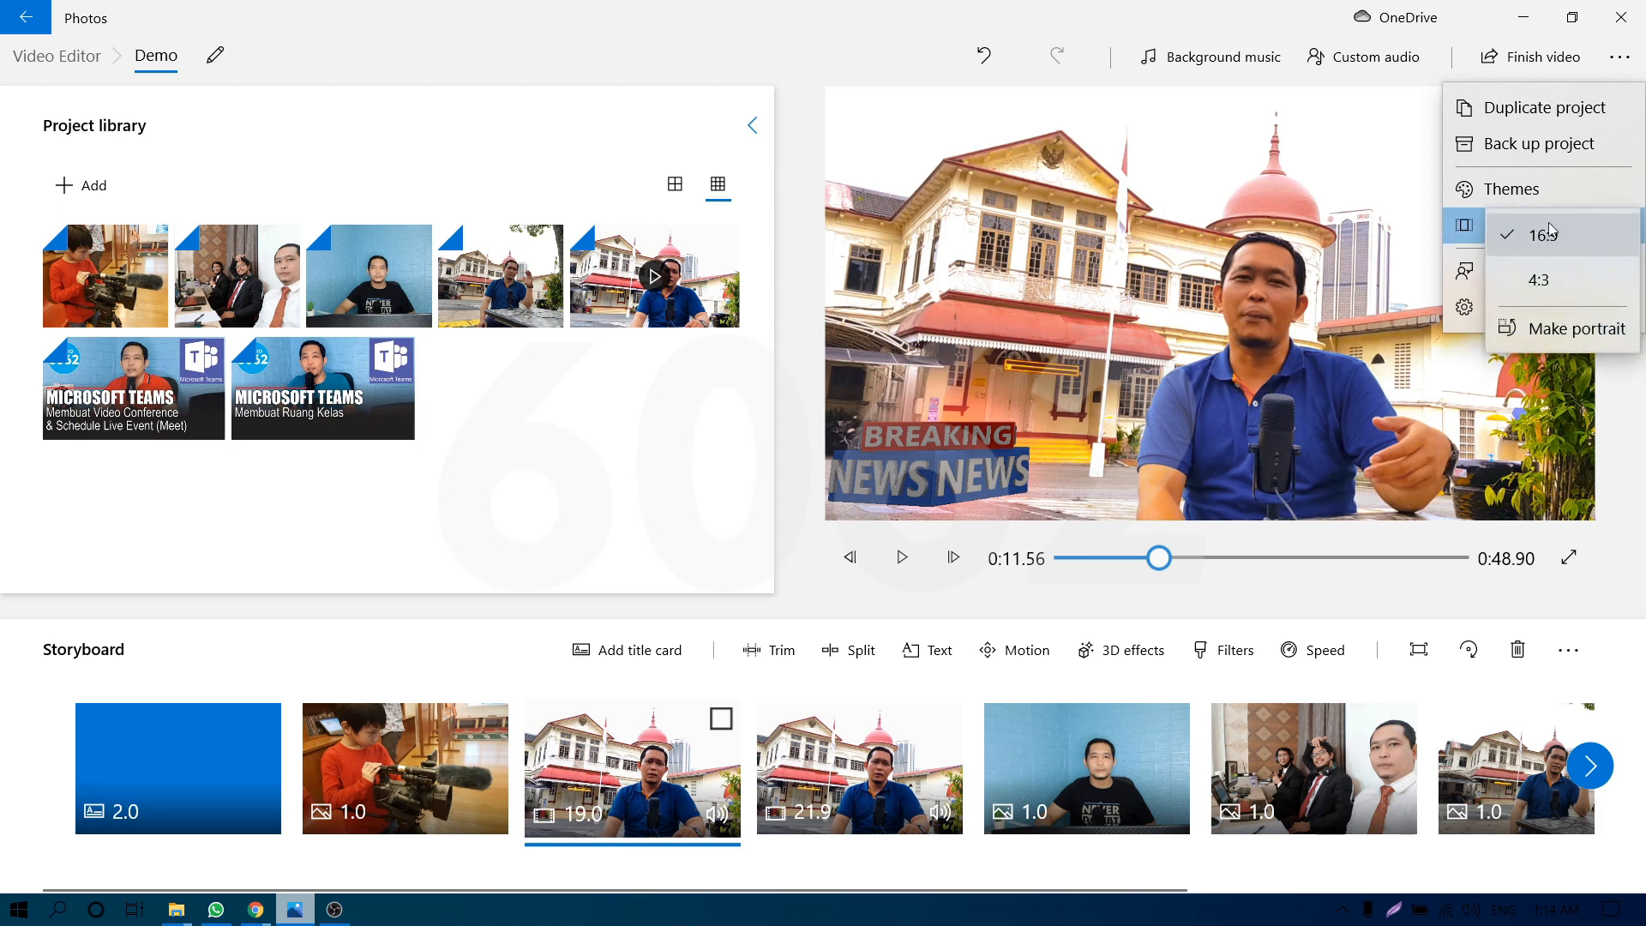
pyautogui.click(1569, 330)
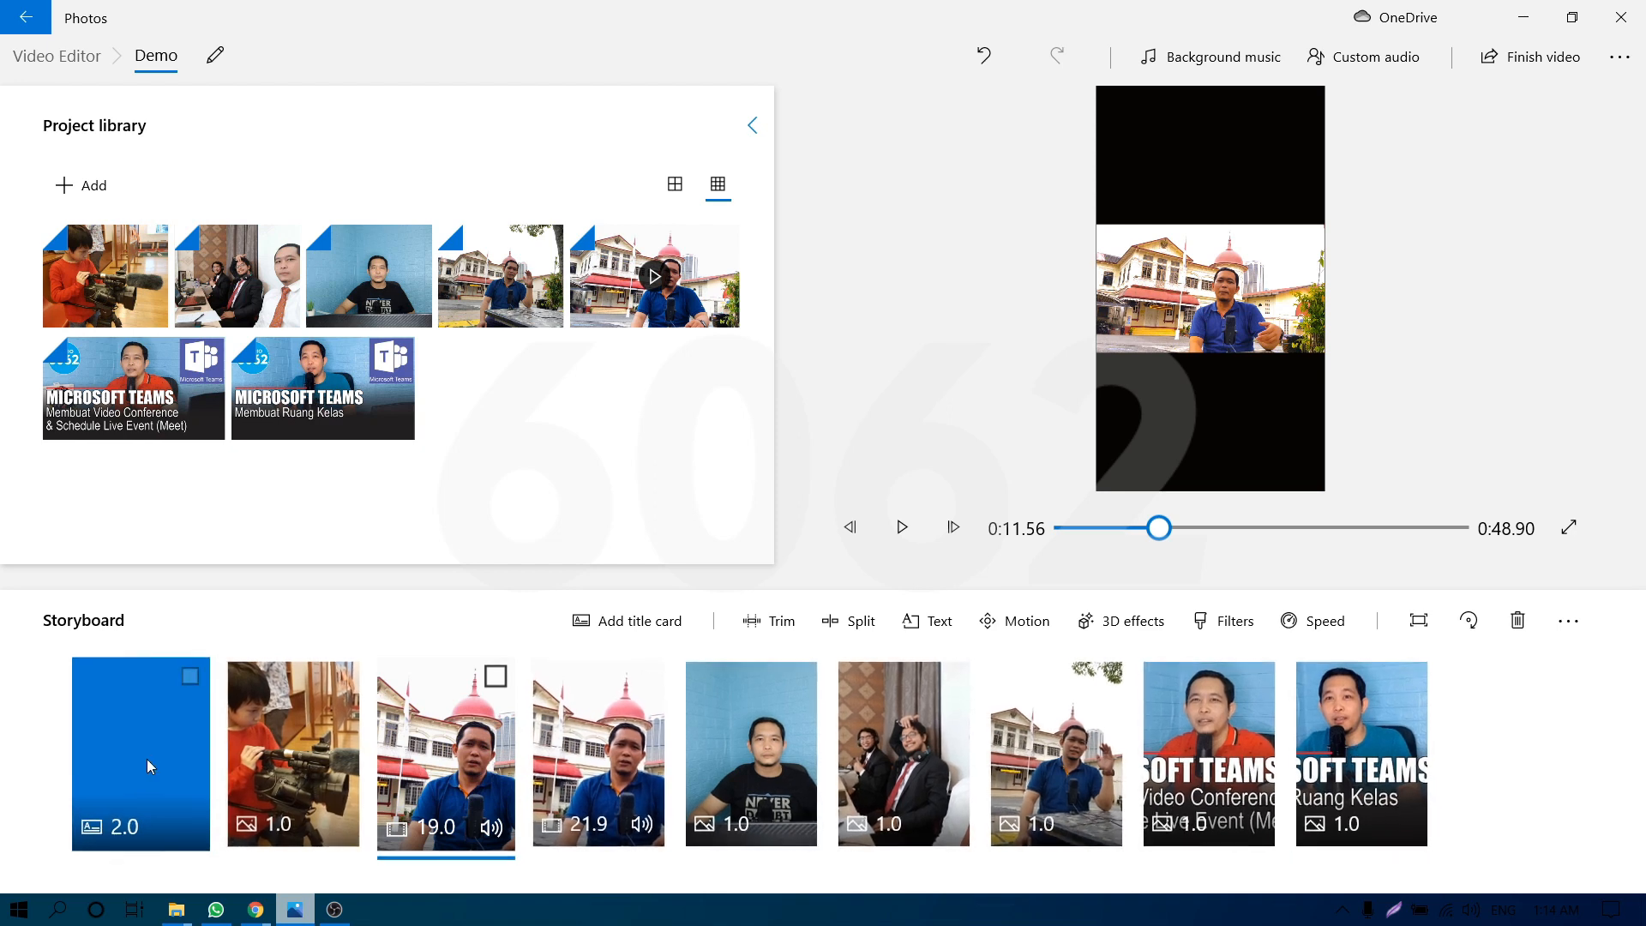
pyautogui.click(1619, 66)
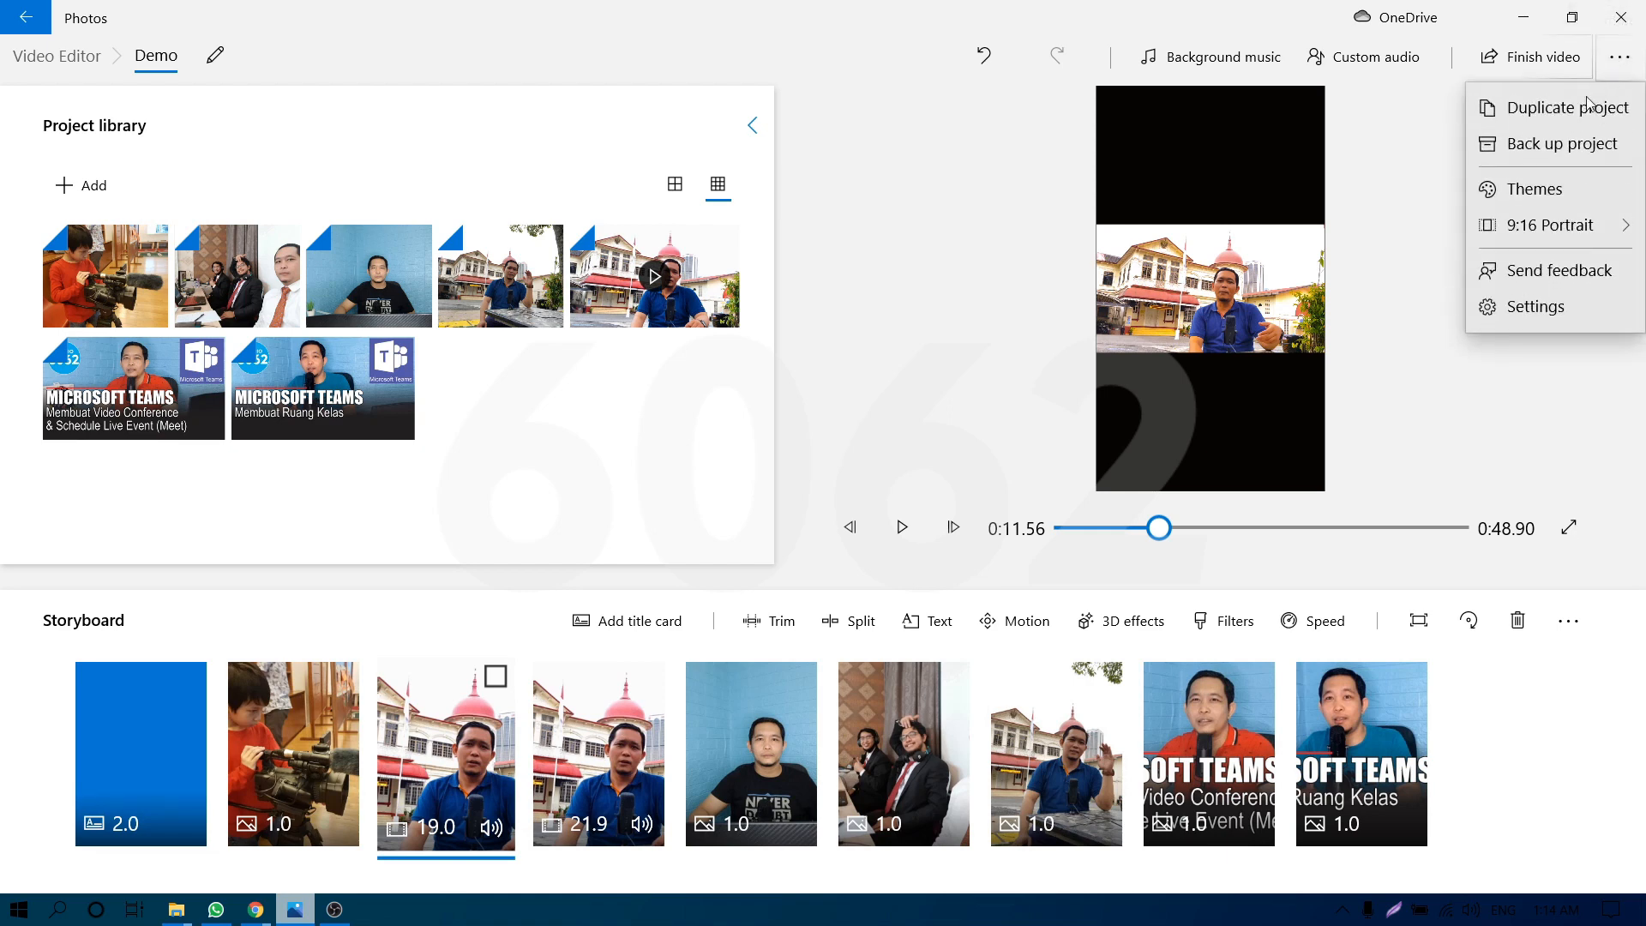
pyautogui.click(1554, 228)
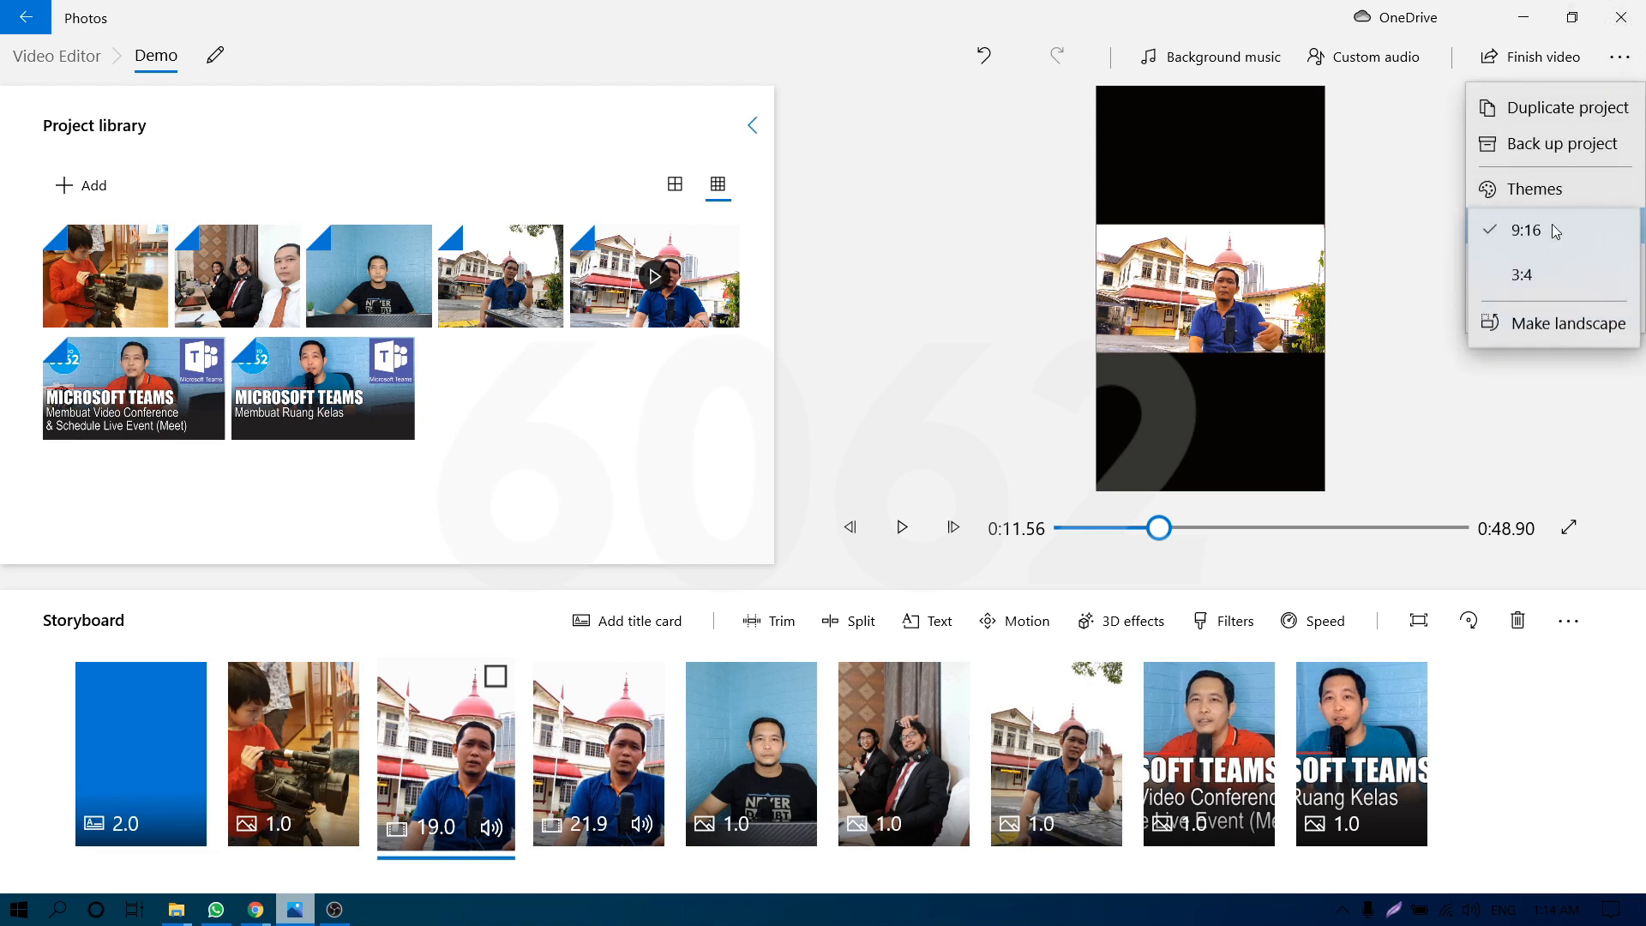
pyautogui.click(1564, 332)
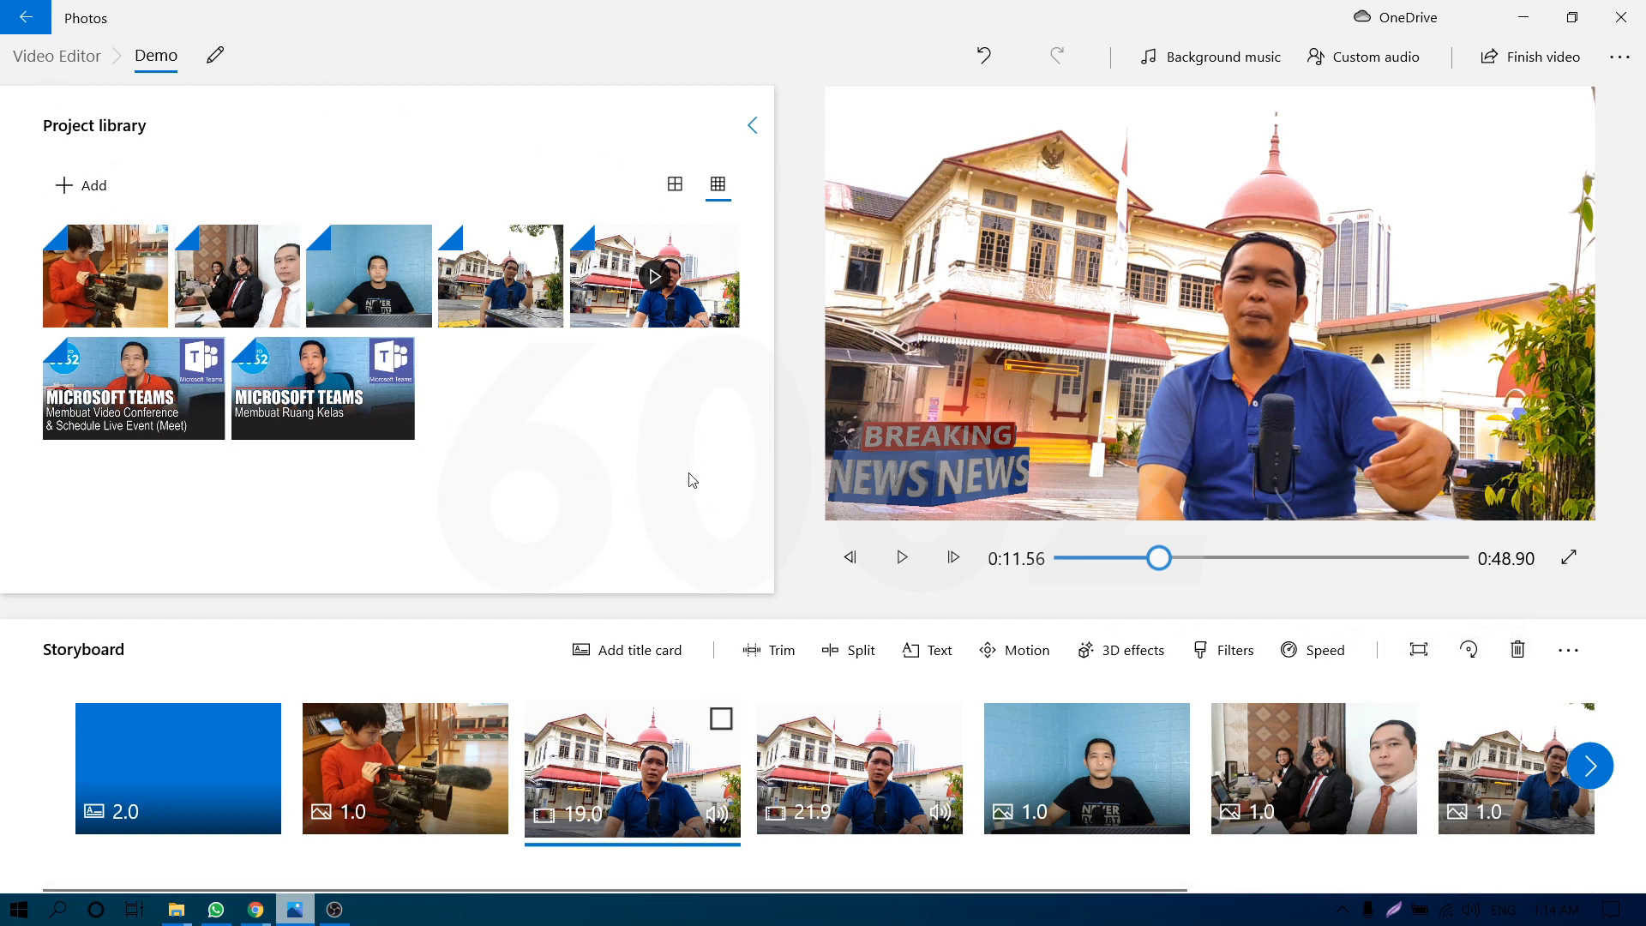
# Start finishing the video, expand the additional export options and choose High 1080p as the video quality.
pyautogui.click(1536, 64)
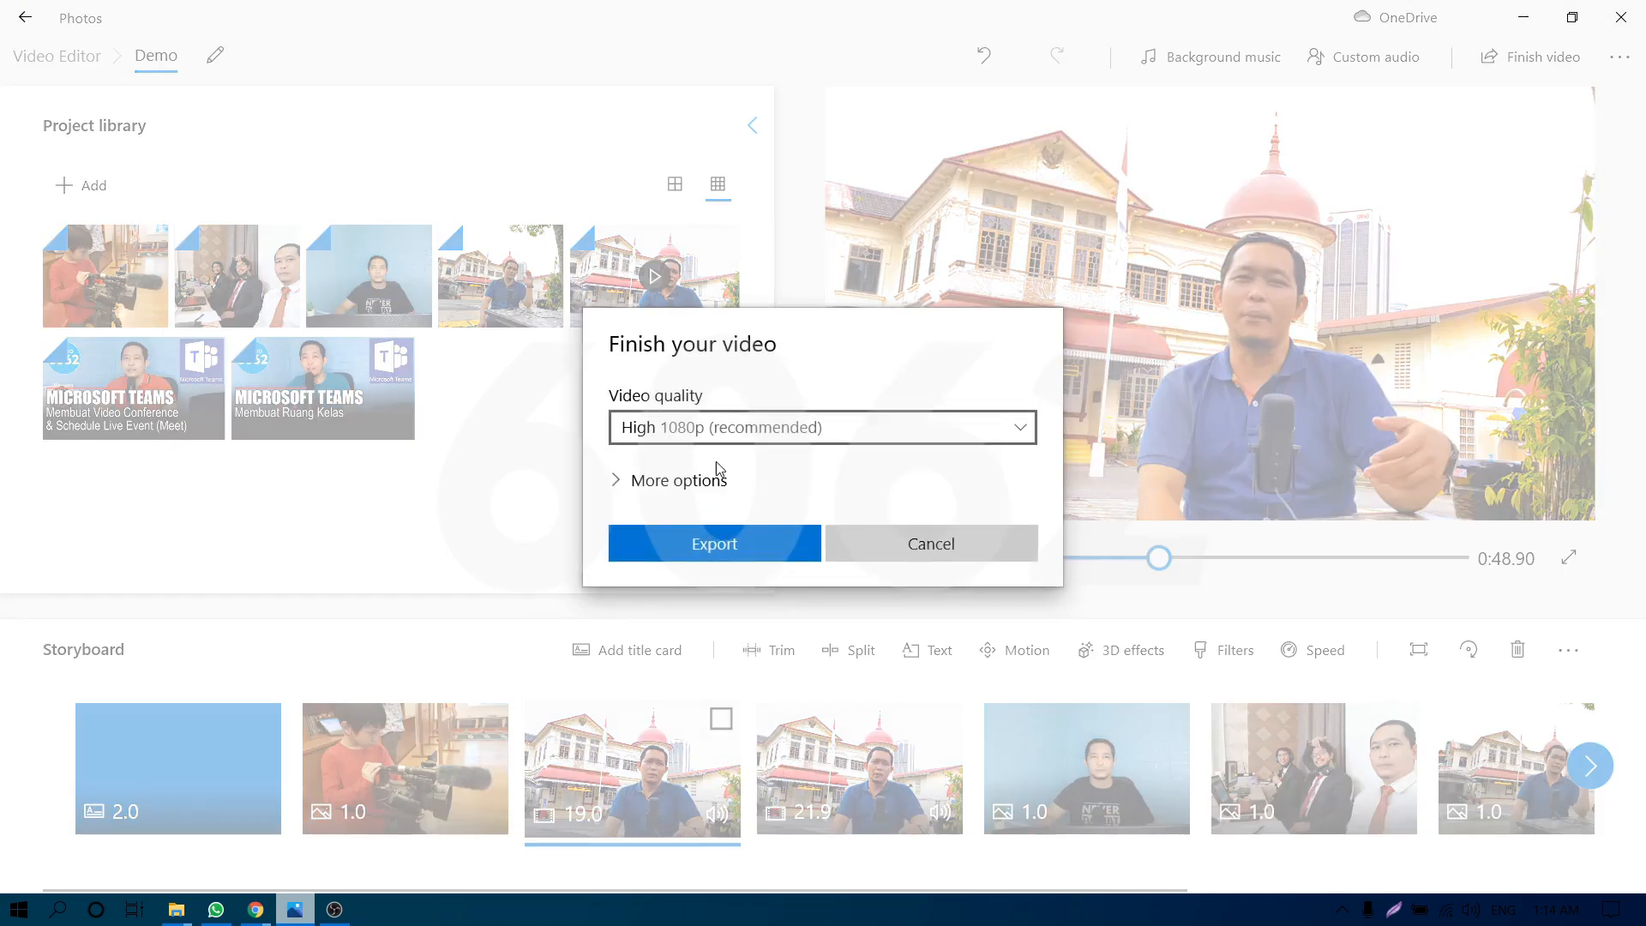
pyautogui.click(621, 481)
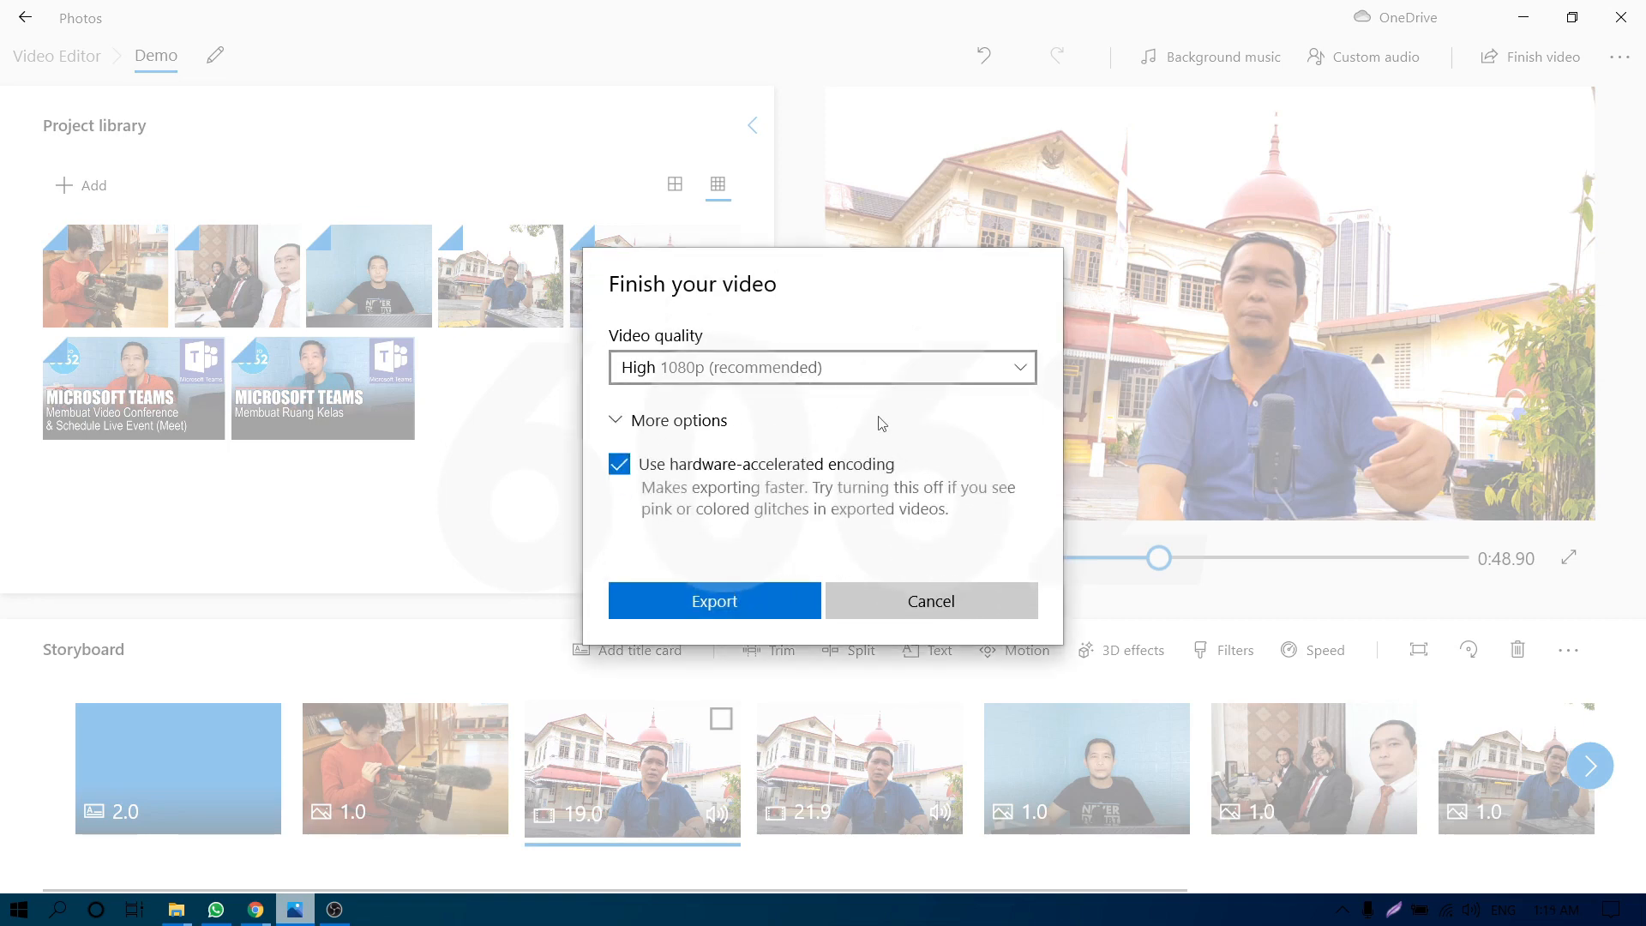
pyautogui.click(923, 376)
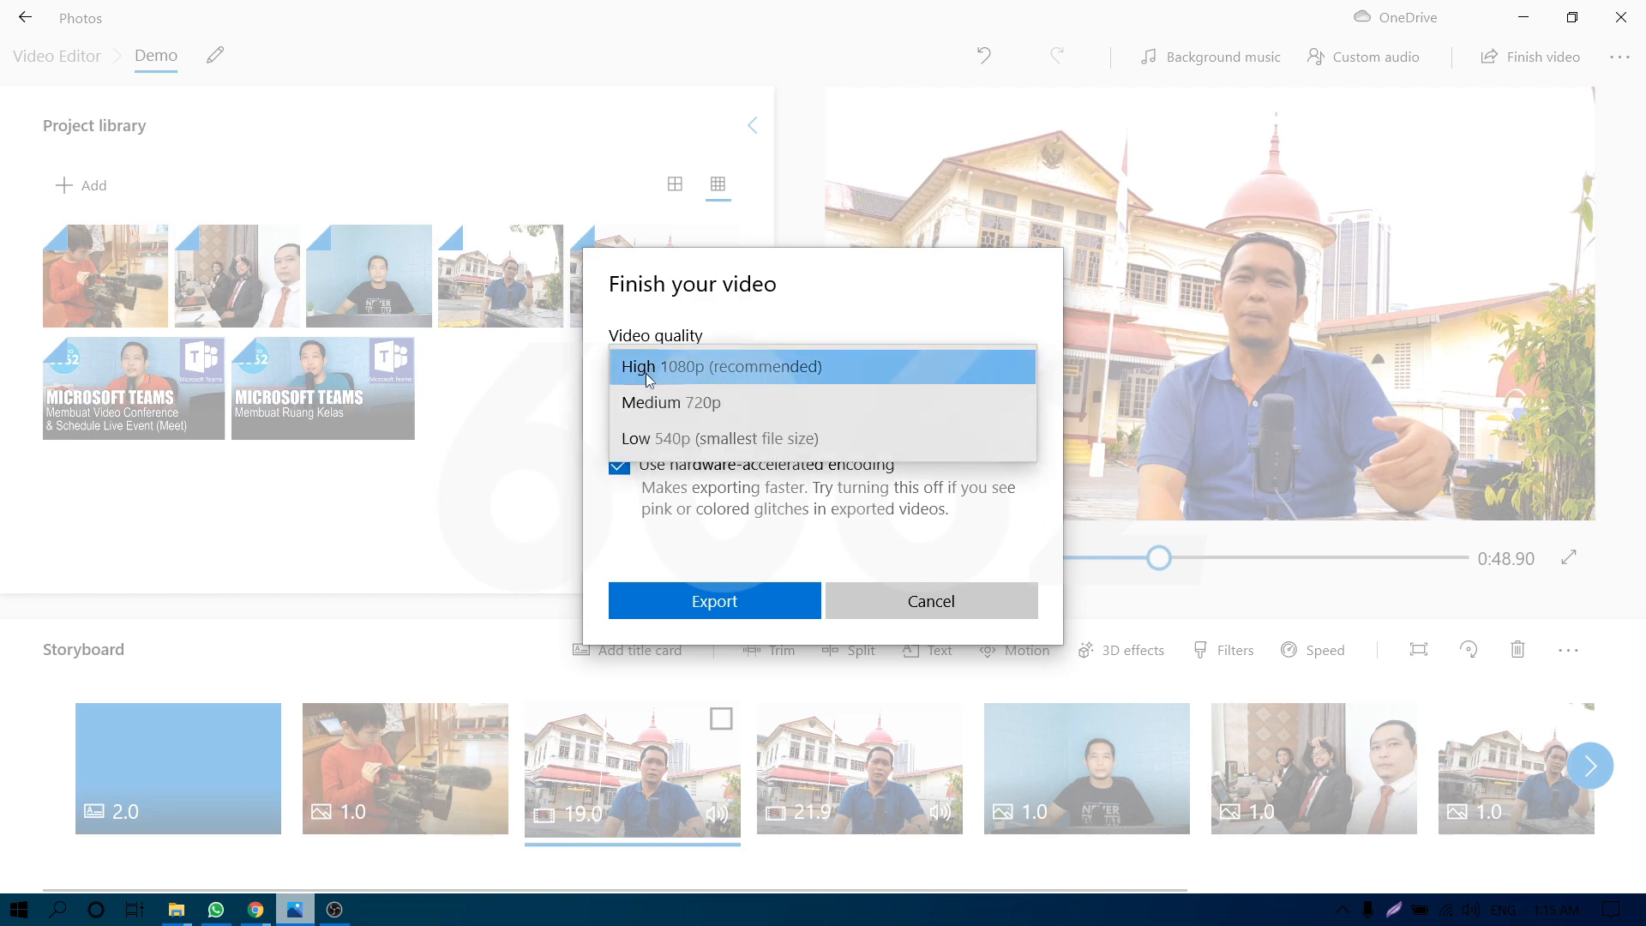
pyautogui.click(691, 372)
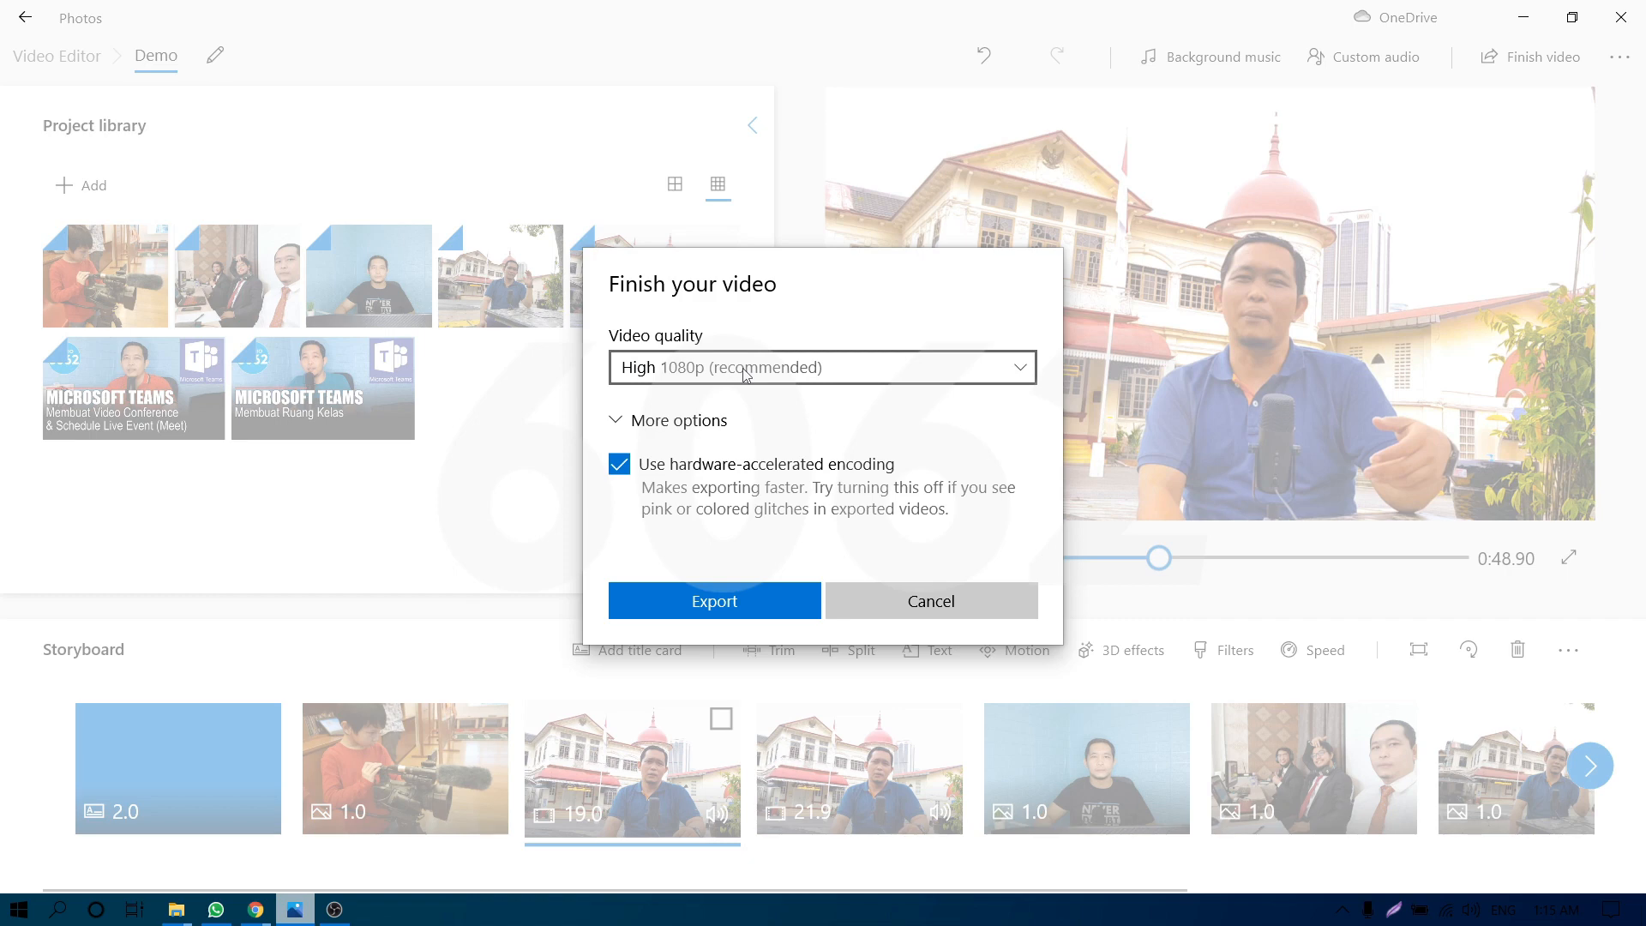
pyautogui.click(841, 368)
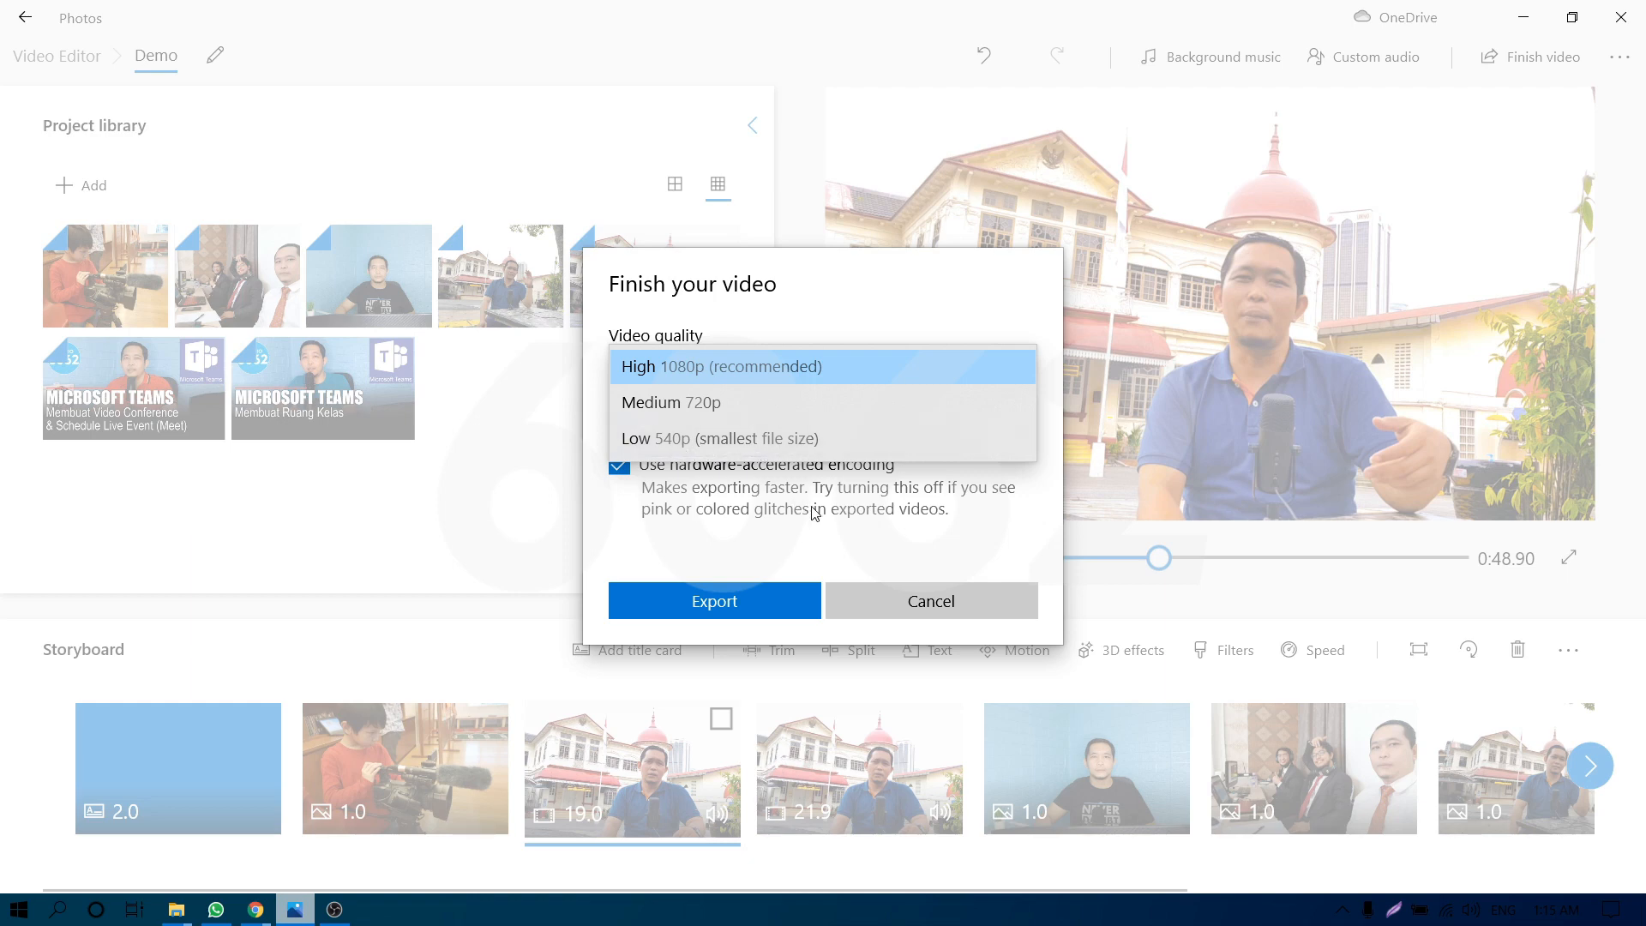
pyautogui.click(838, 517)
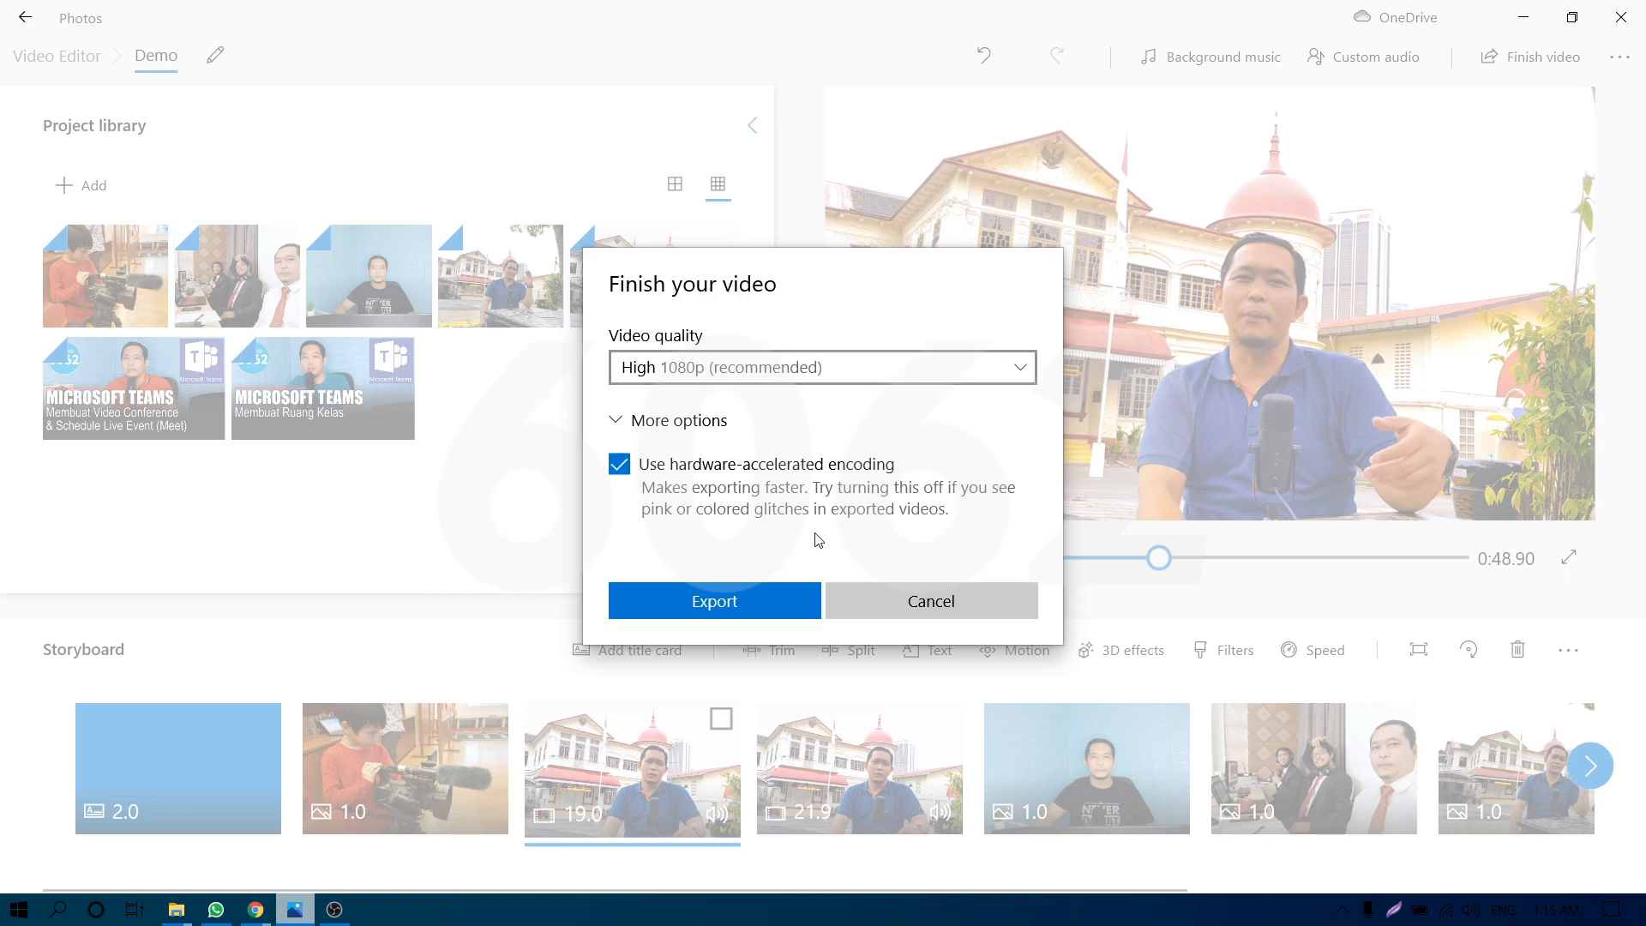
# Export the video to the Desktop under the file name Demo and close the window playing the finished file.
pyautogui.click(762, 598)
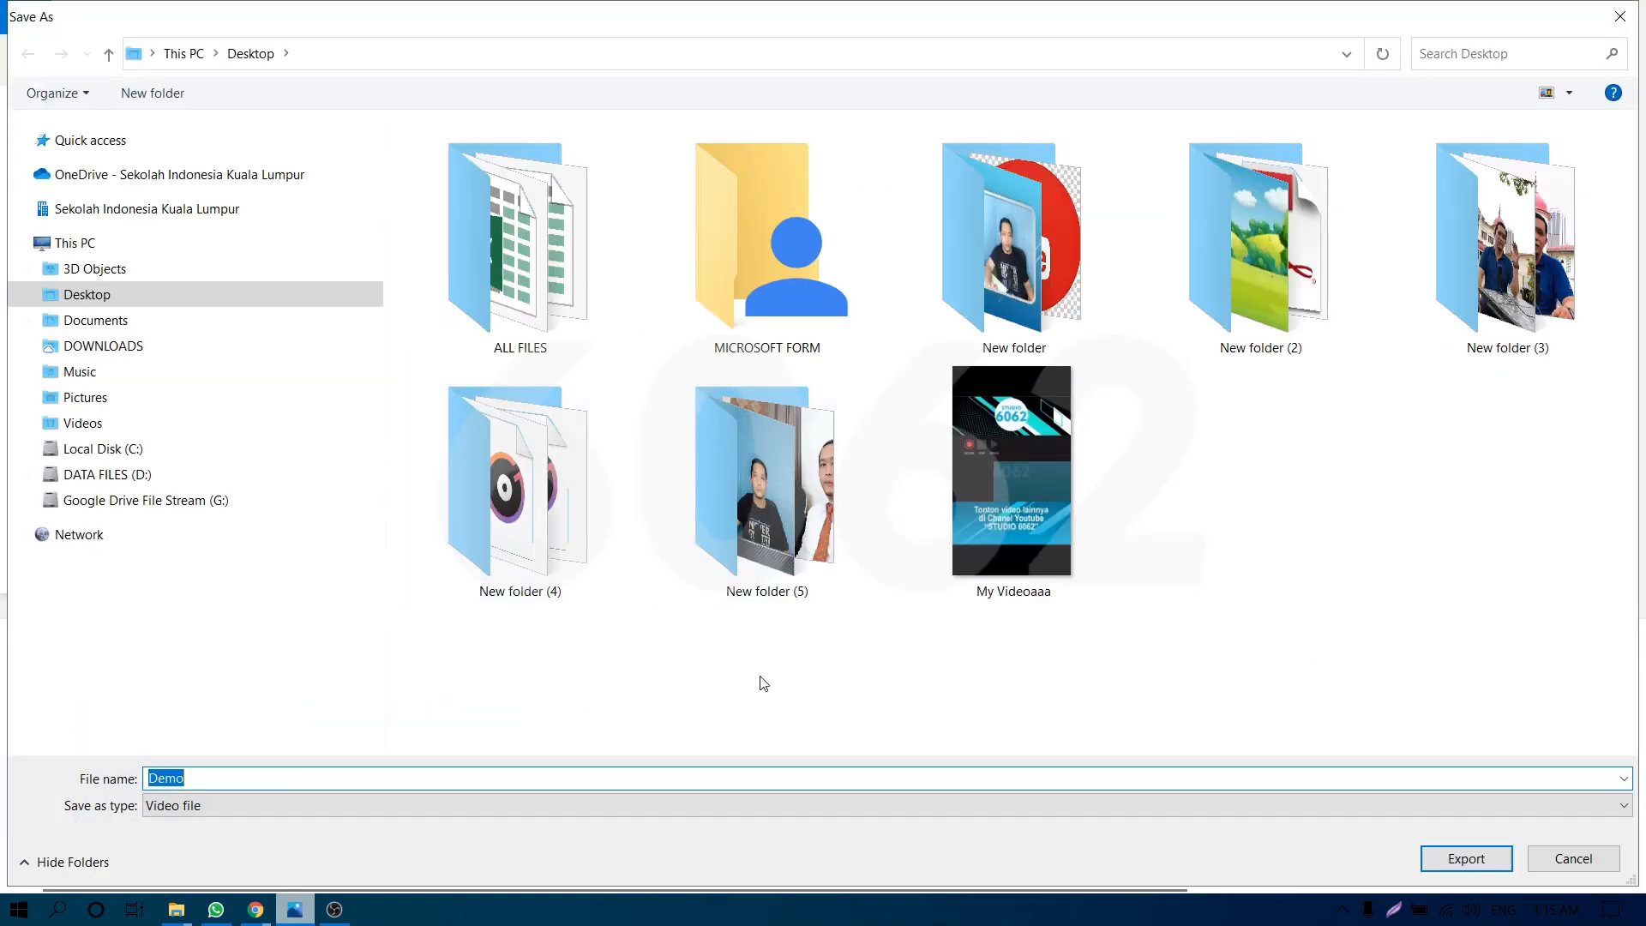
pyautogui.click(225, 776)
pyautogui.doubleClick(225, 776)
pyautogui.click(220, 815)
pyautogui.click(229, 823)
pyautogui.click(1470, 778)
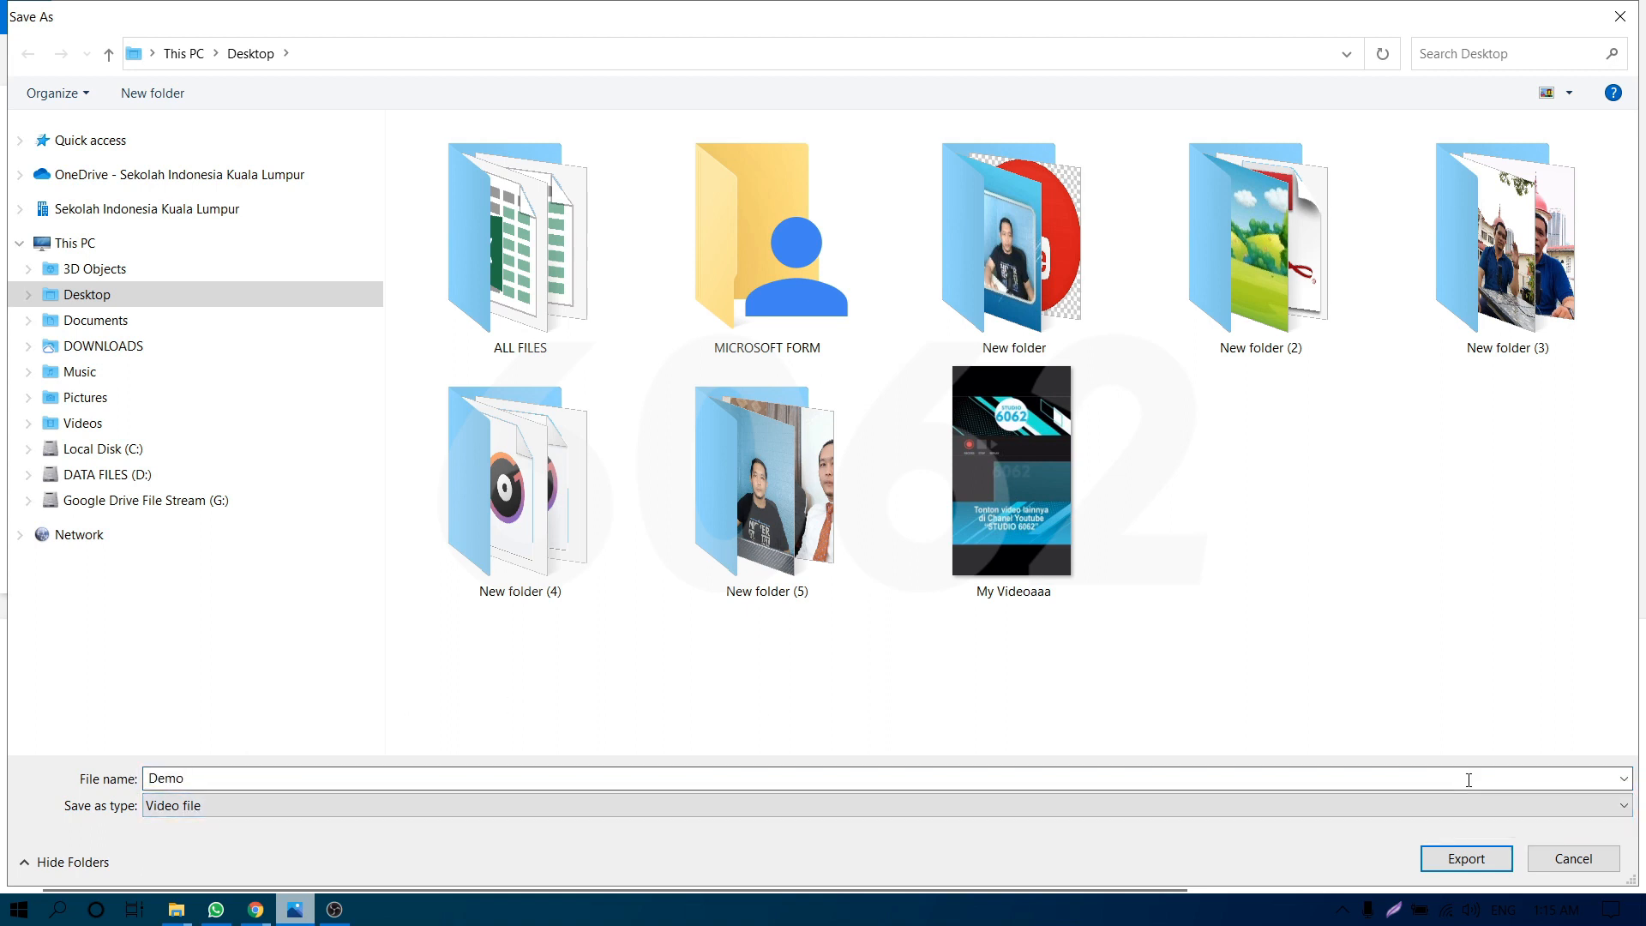
pyautogui.click(1466, 859)
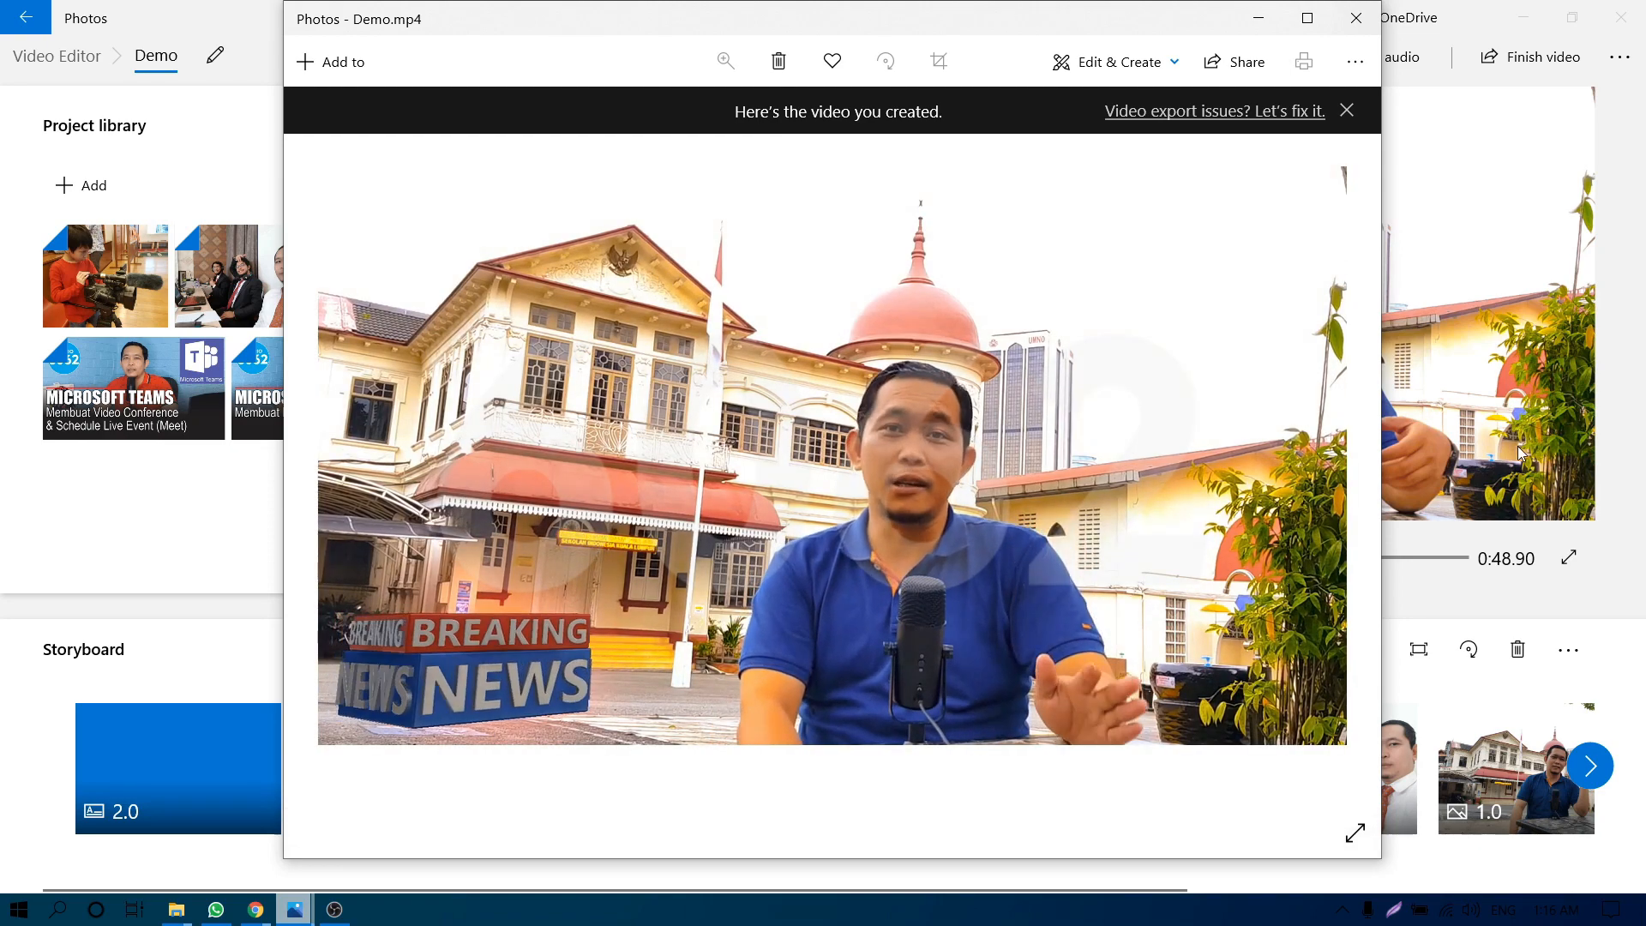
pyautogui.click(1357, 18)
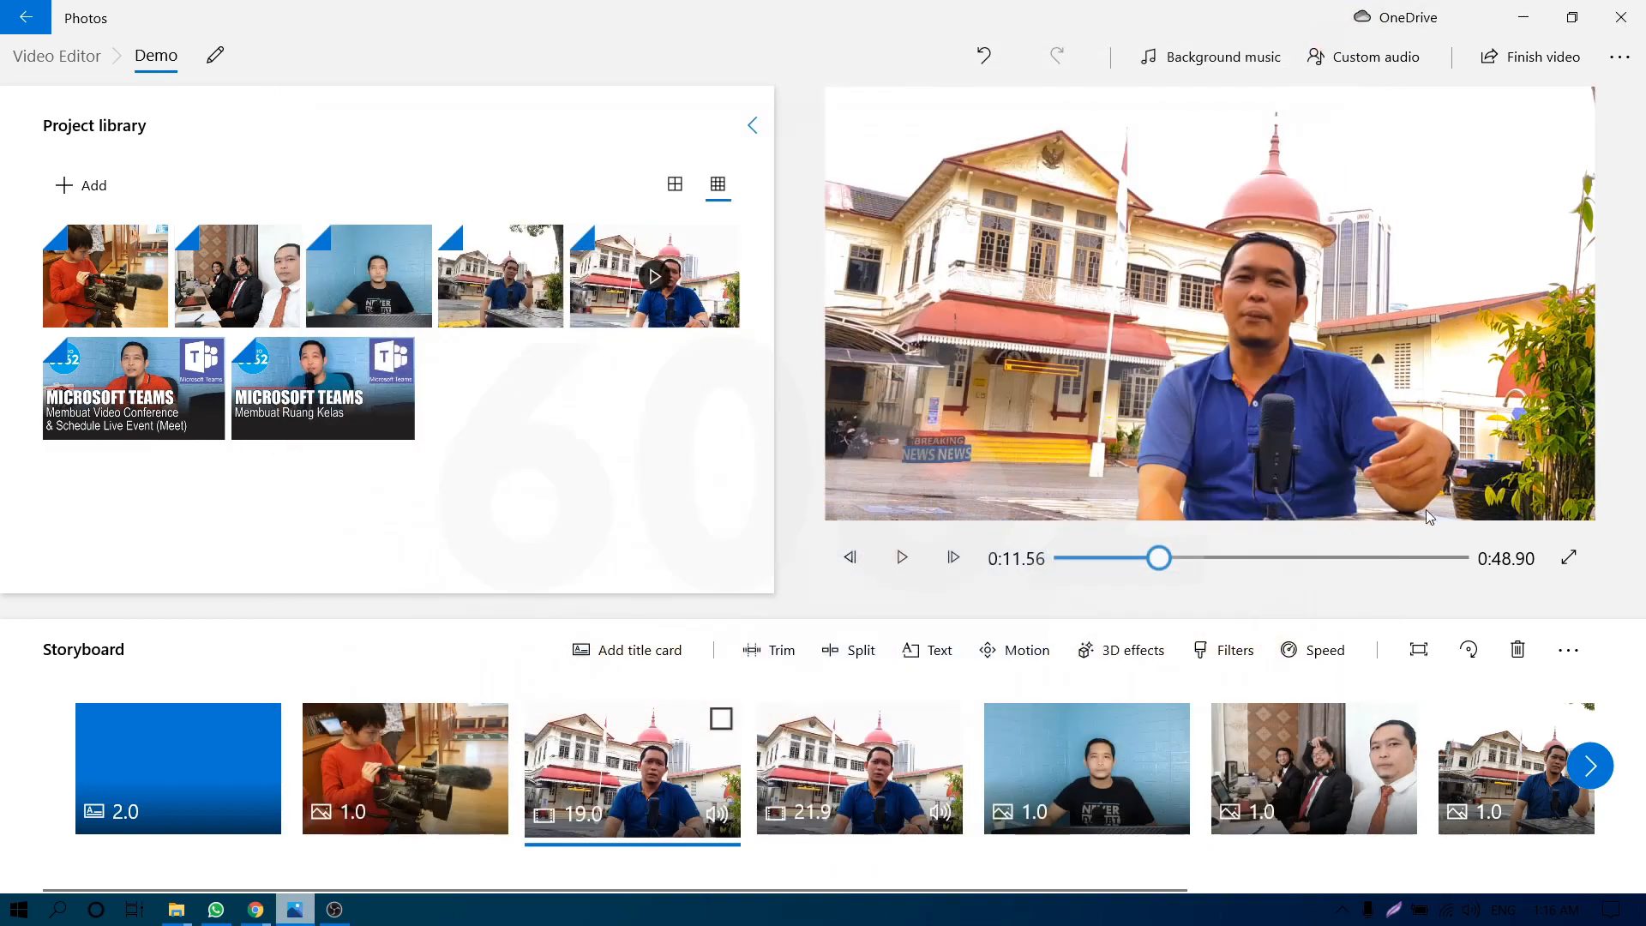